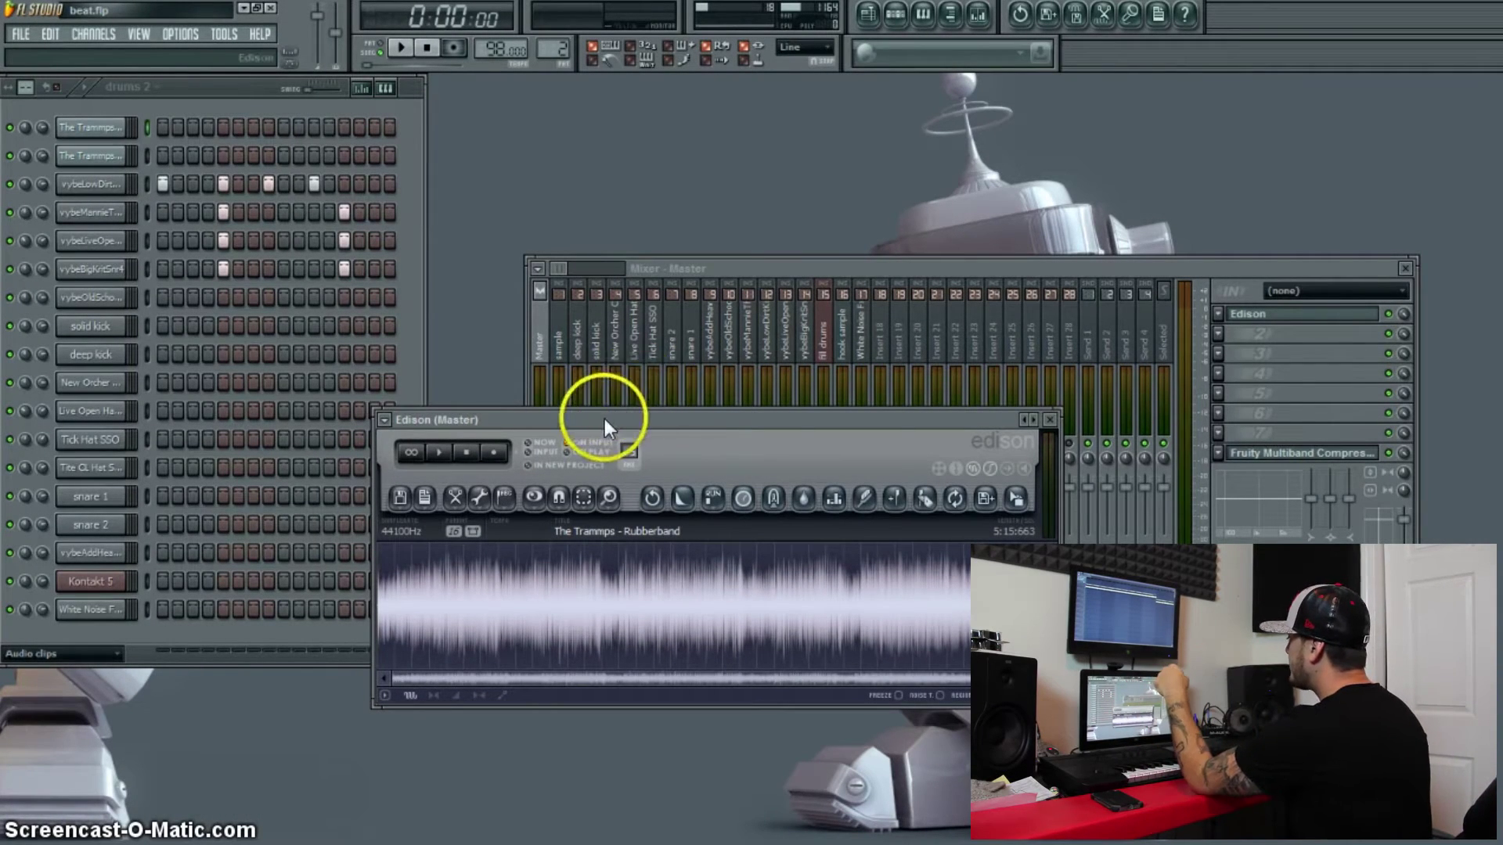
- Bring the Edison window into clear view and play the loaded Rubberband song briefly to hear the original sample
{"action": "left_click_drag", "start_coordinate": [605, 420], "coordinate": [695, 530]}
{"action": "left_click", "coordinate": [562, 439]}
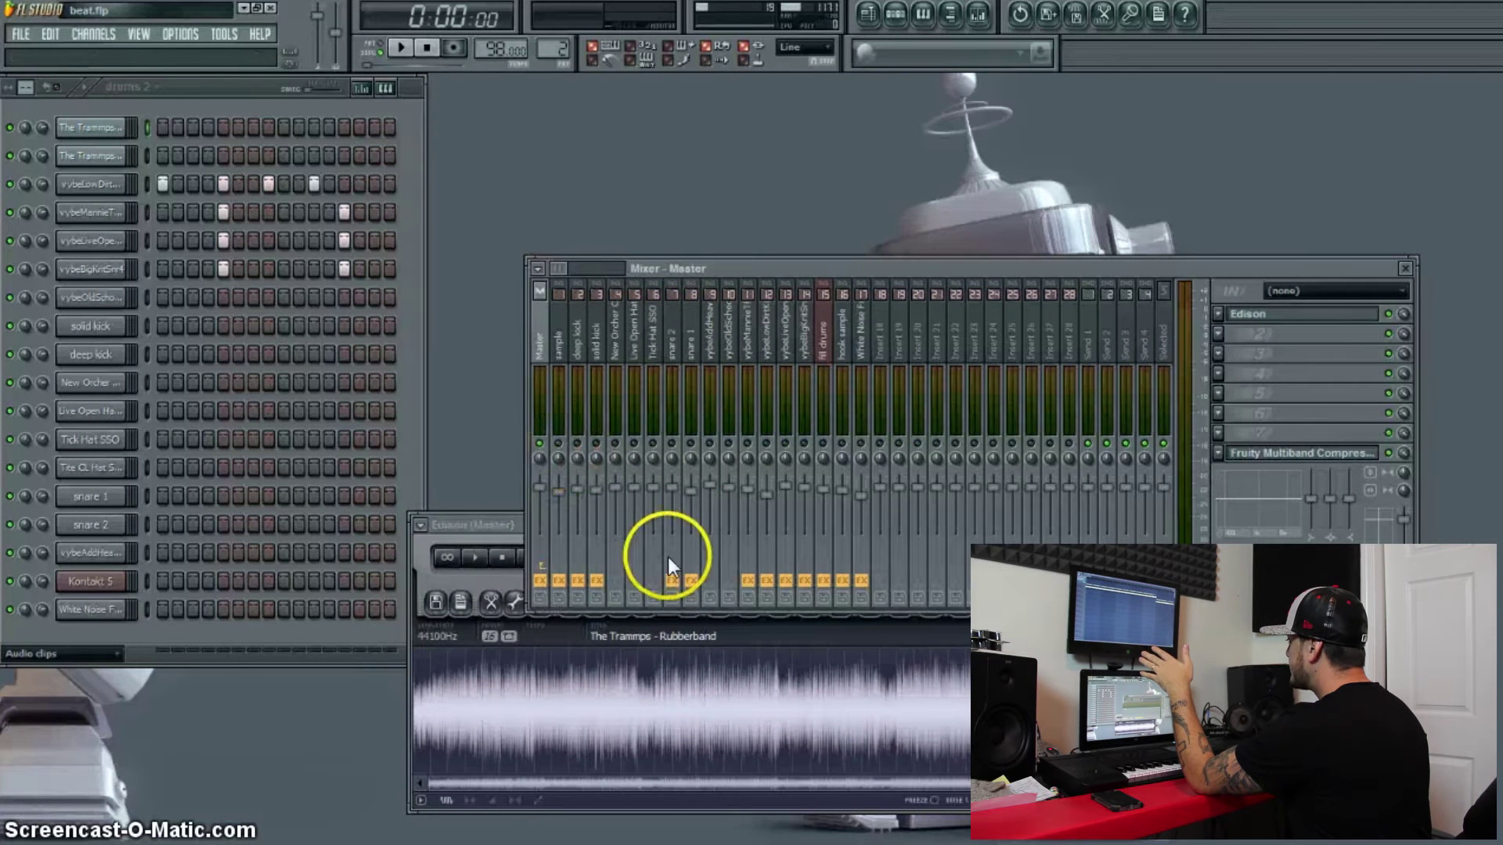
{"action": "left_click_drag", "start_coordinate": [486, 532], "coordinate": [500, 257]}
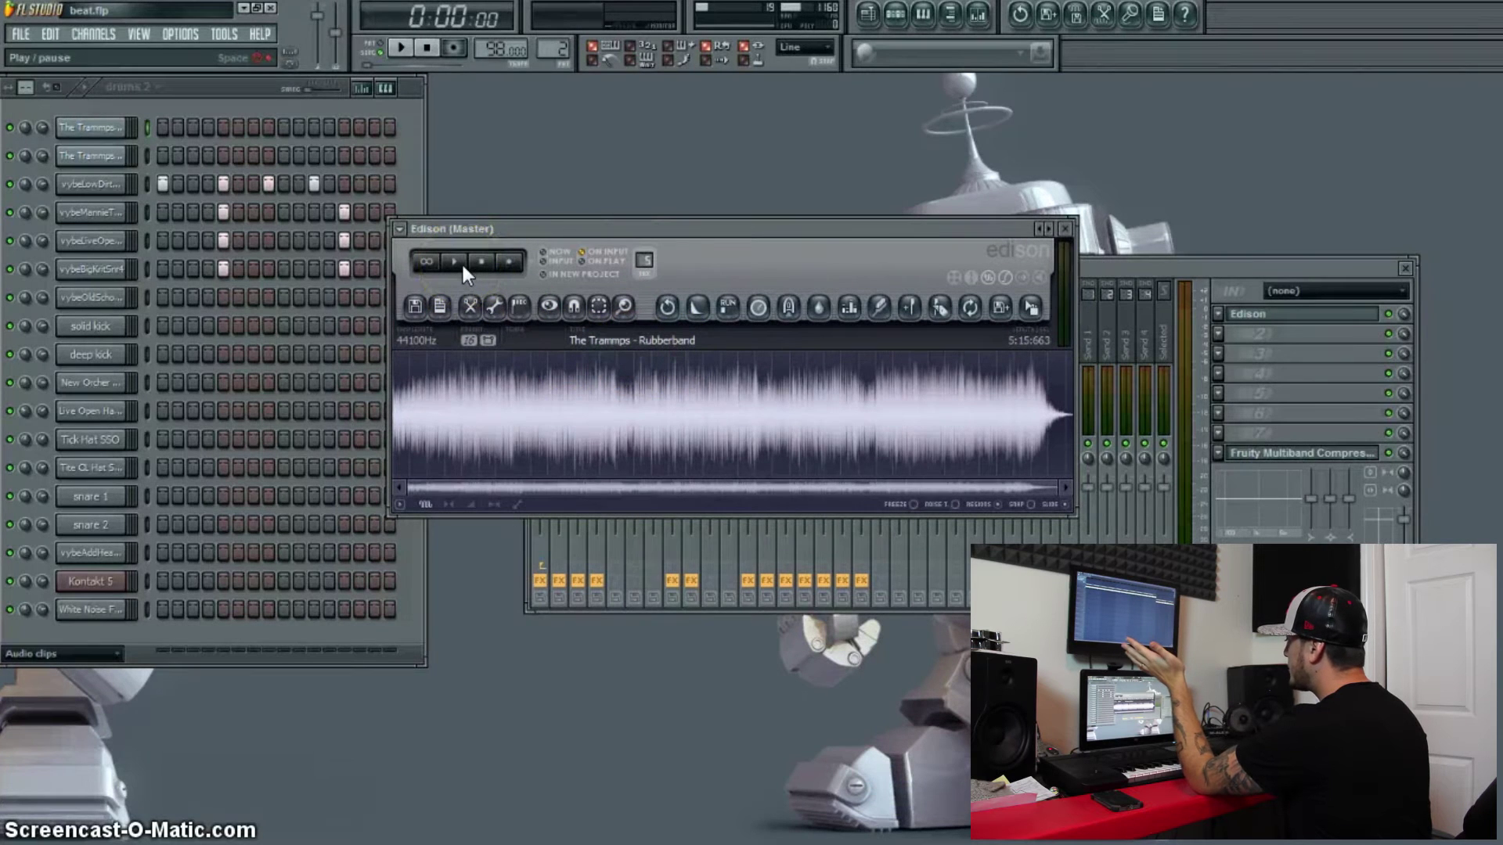
{"action": "left_click", "coordinate": [483, 260]}
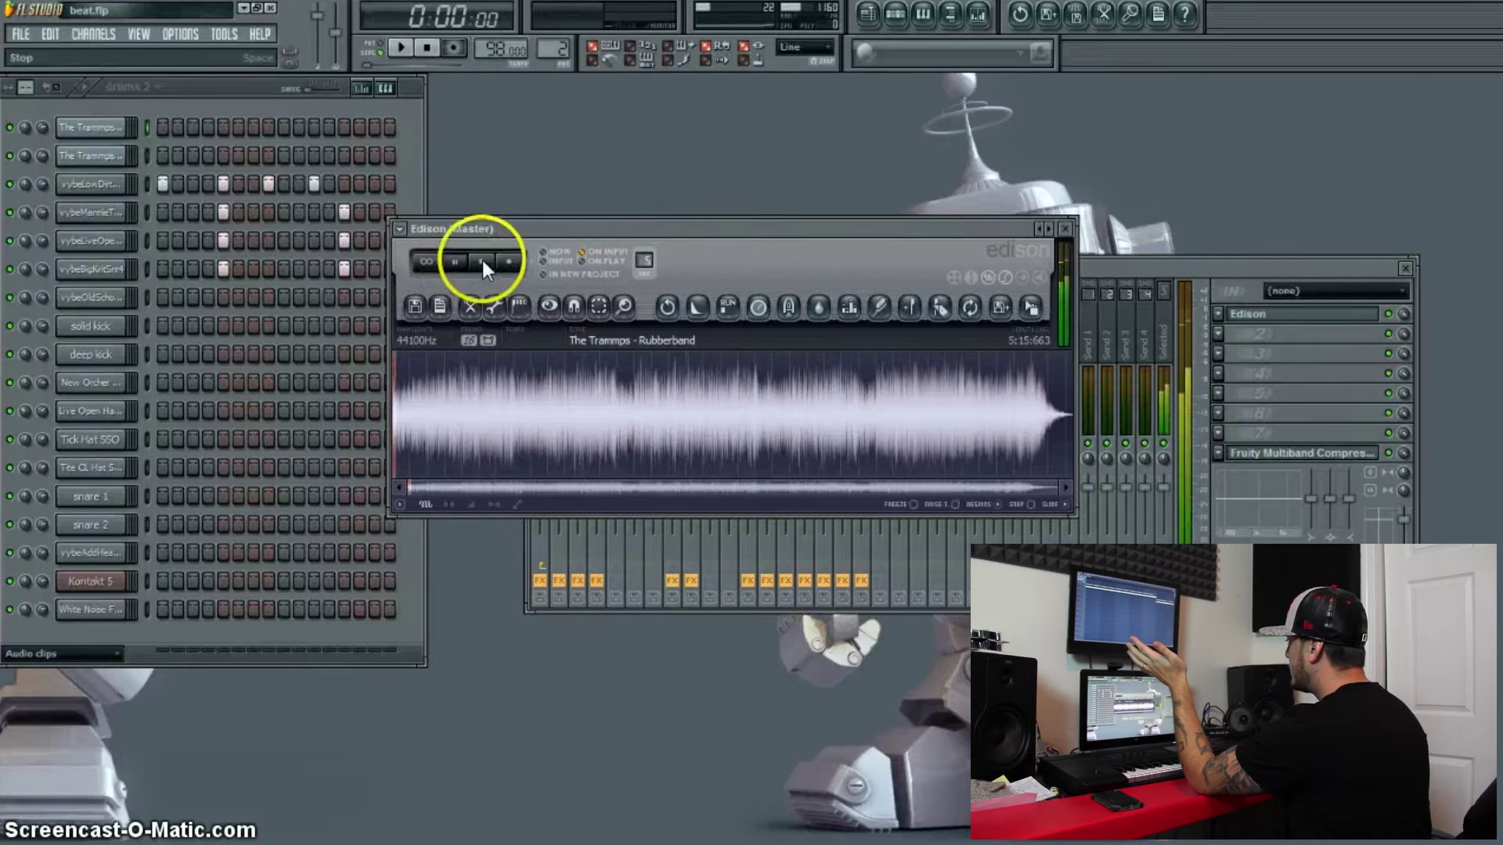
{"action": "left_click_drag", "start_coordinate": [540, 229], "coordinate": [660, 277]}
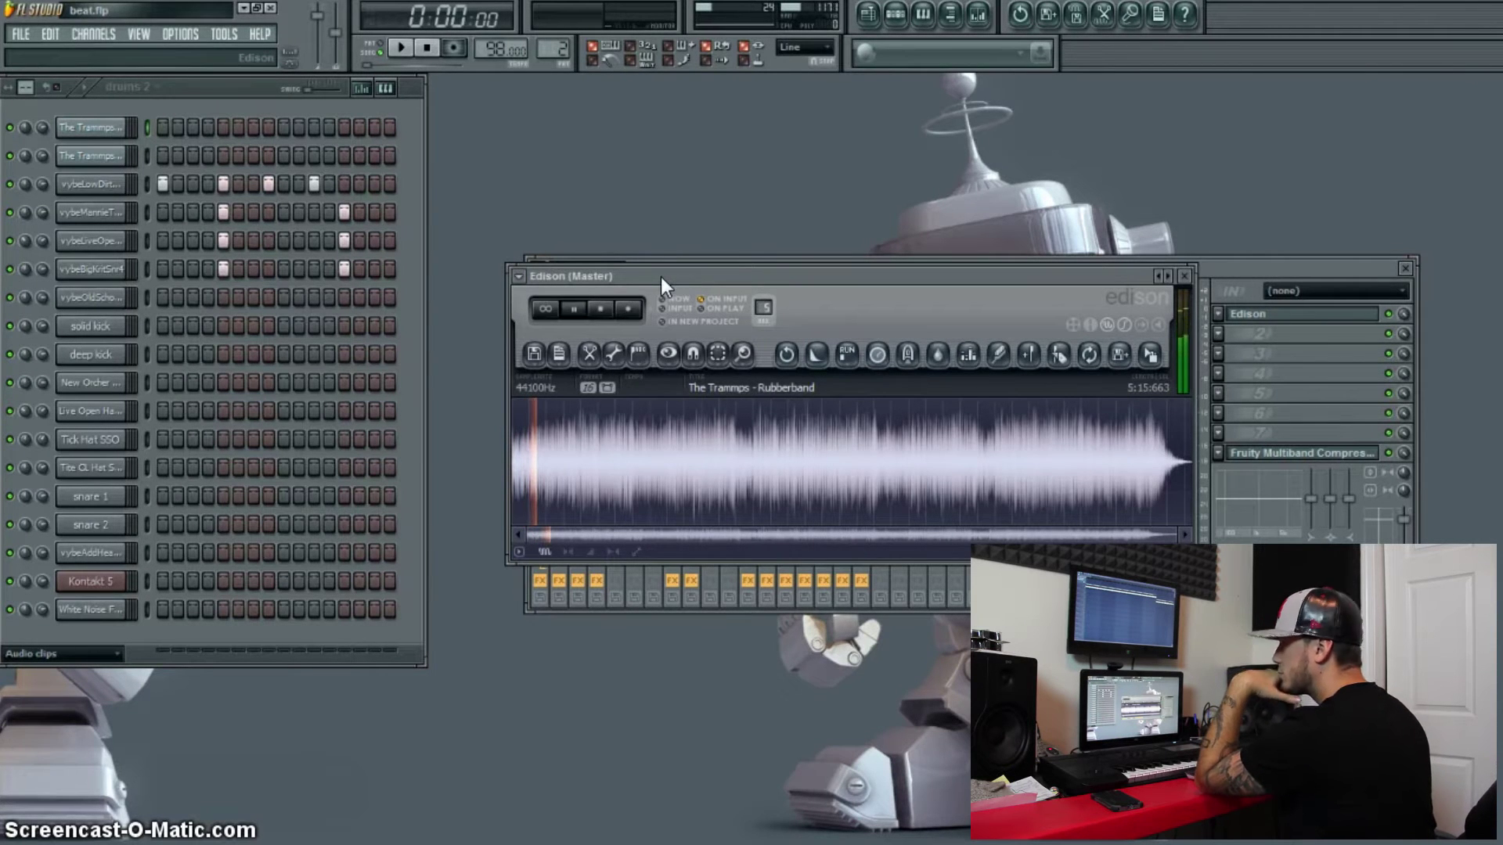
{"action": "left_click_drag", "start_coordinate": [661, 276], "coordinate": [609, 86]}
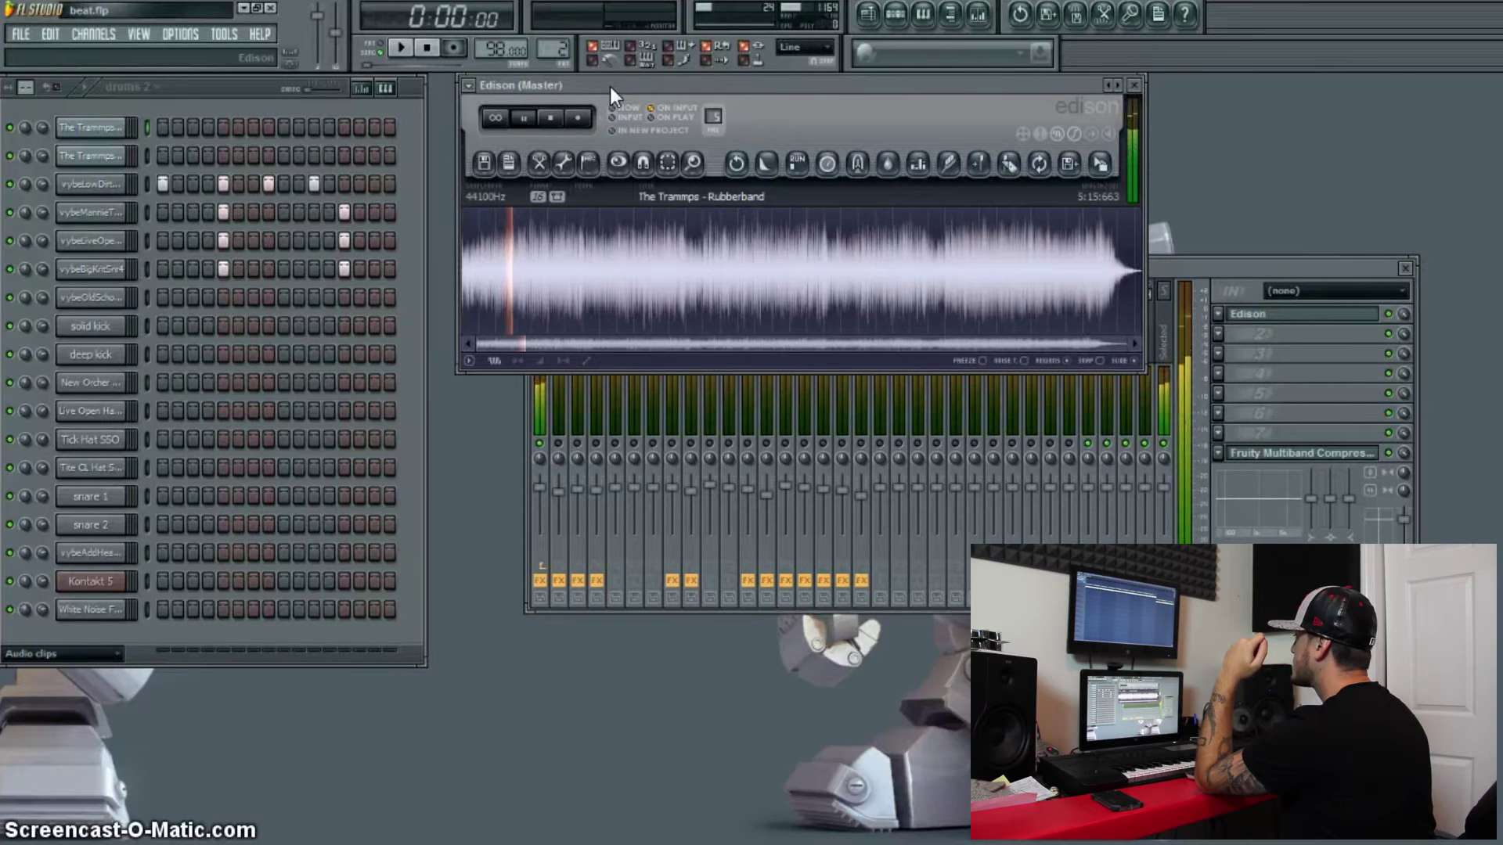
{"action": "left_click", "coordinate": [557, 114]}
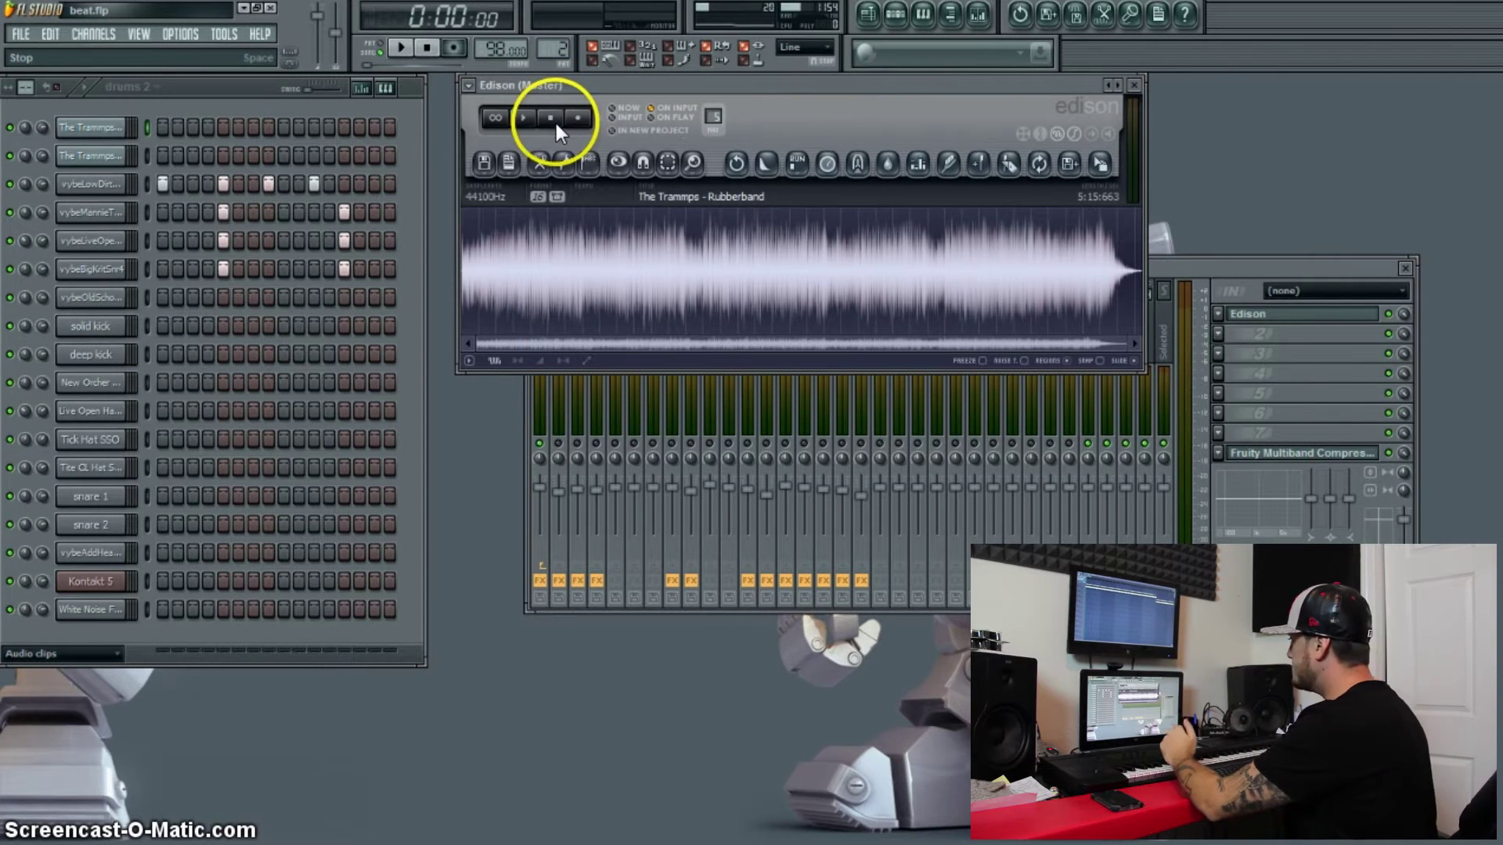
{"action": "left_click_drag", "start_coordinate": [653, 92], "coordinate": [646, 136]}
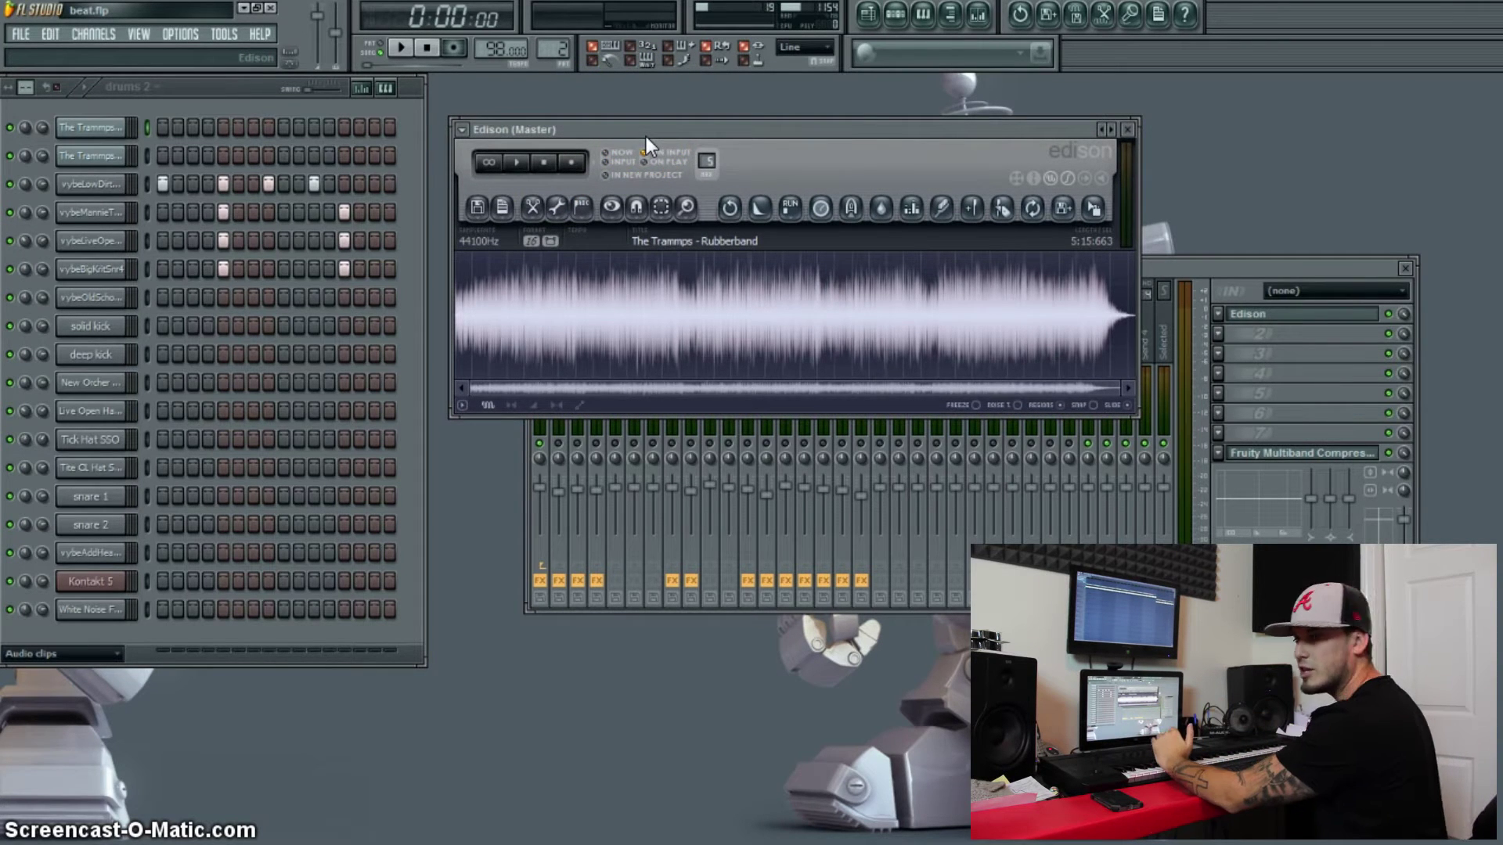
{"action": "left_click", "coordinate": [641, 180]}
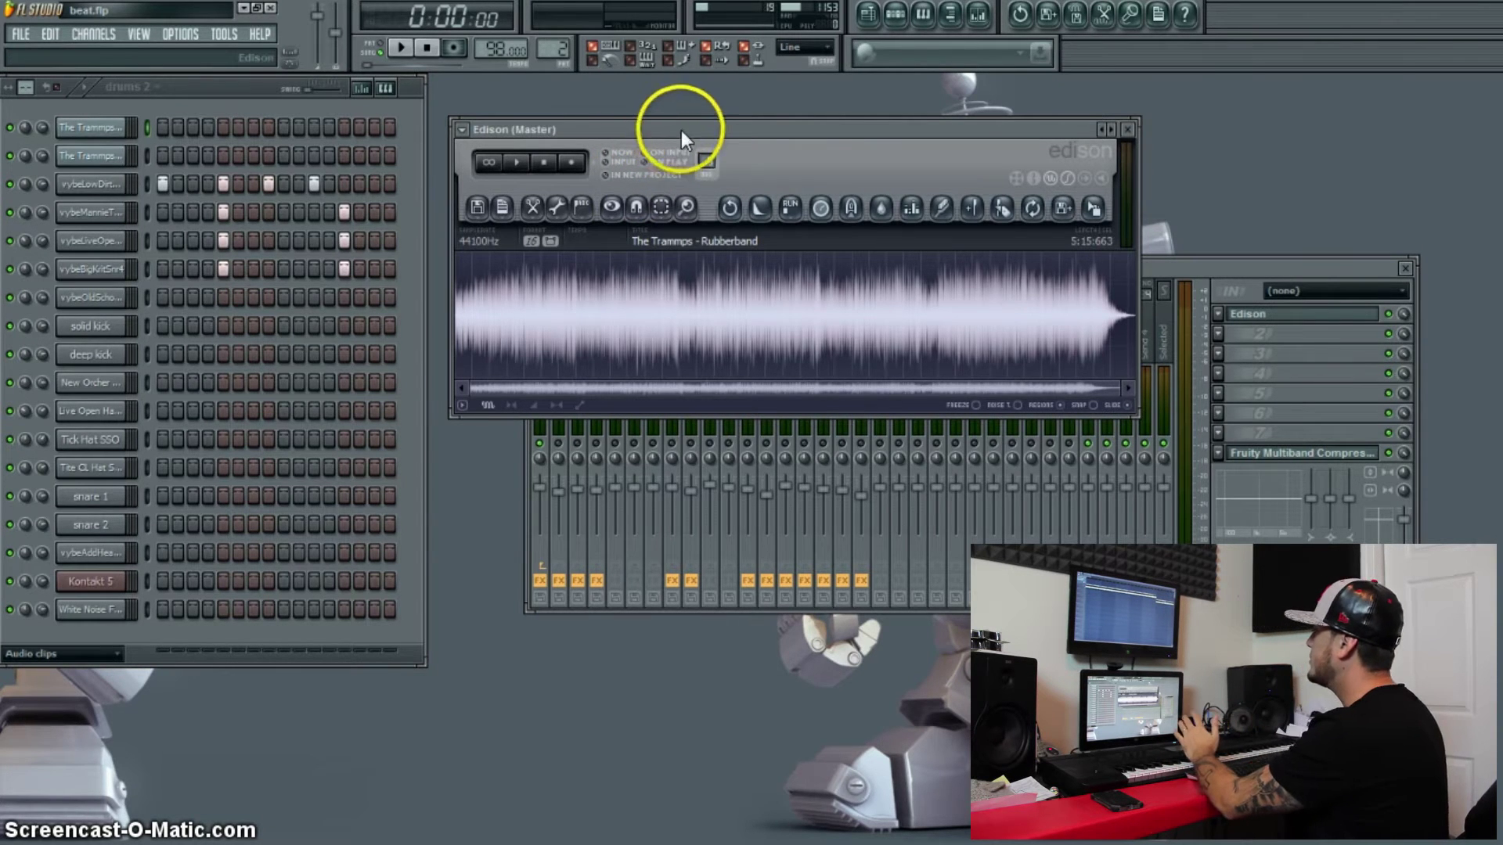
{"action": "left_click_drag", "start_coordinate": [681, 130], "coordinate": [639, 171]}
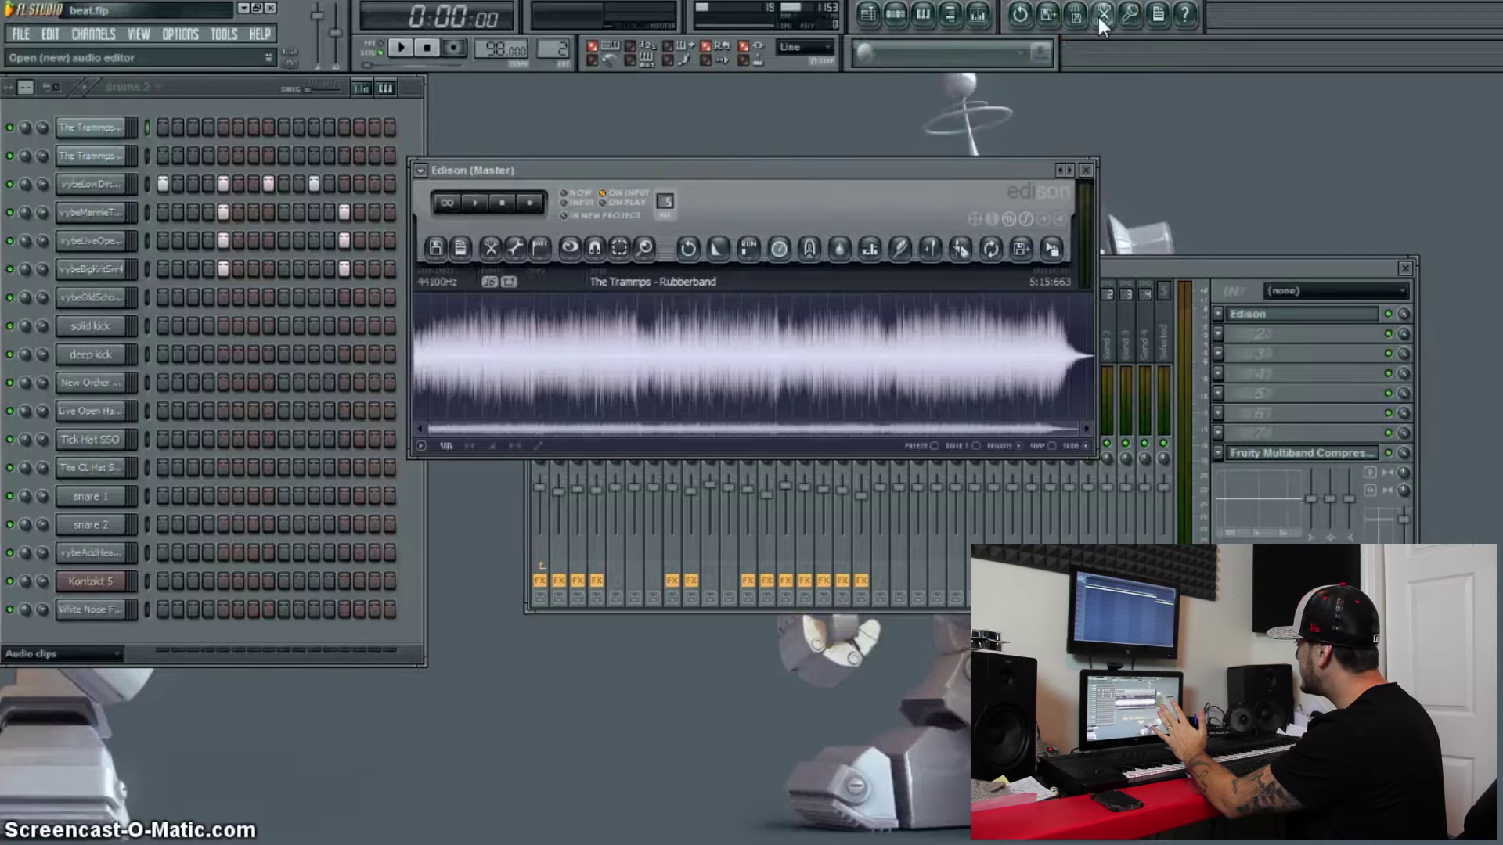
- Send the full Rubberband sample from Edison to the playlist as an audio clip and enlarge the playlist window
{"action": "left_click_drag", "start_coordinate": [880, 178], "coordinate": [880, 269]}
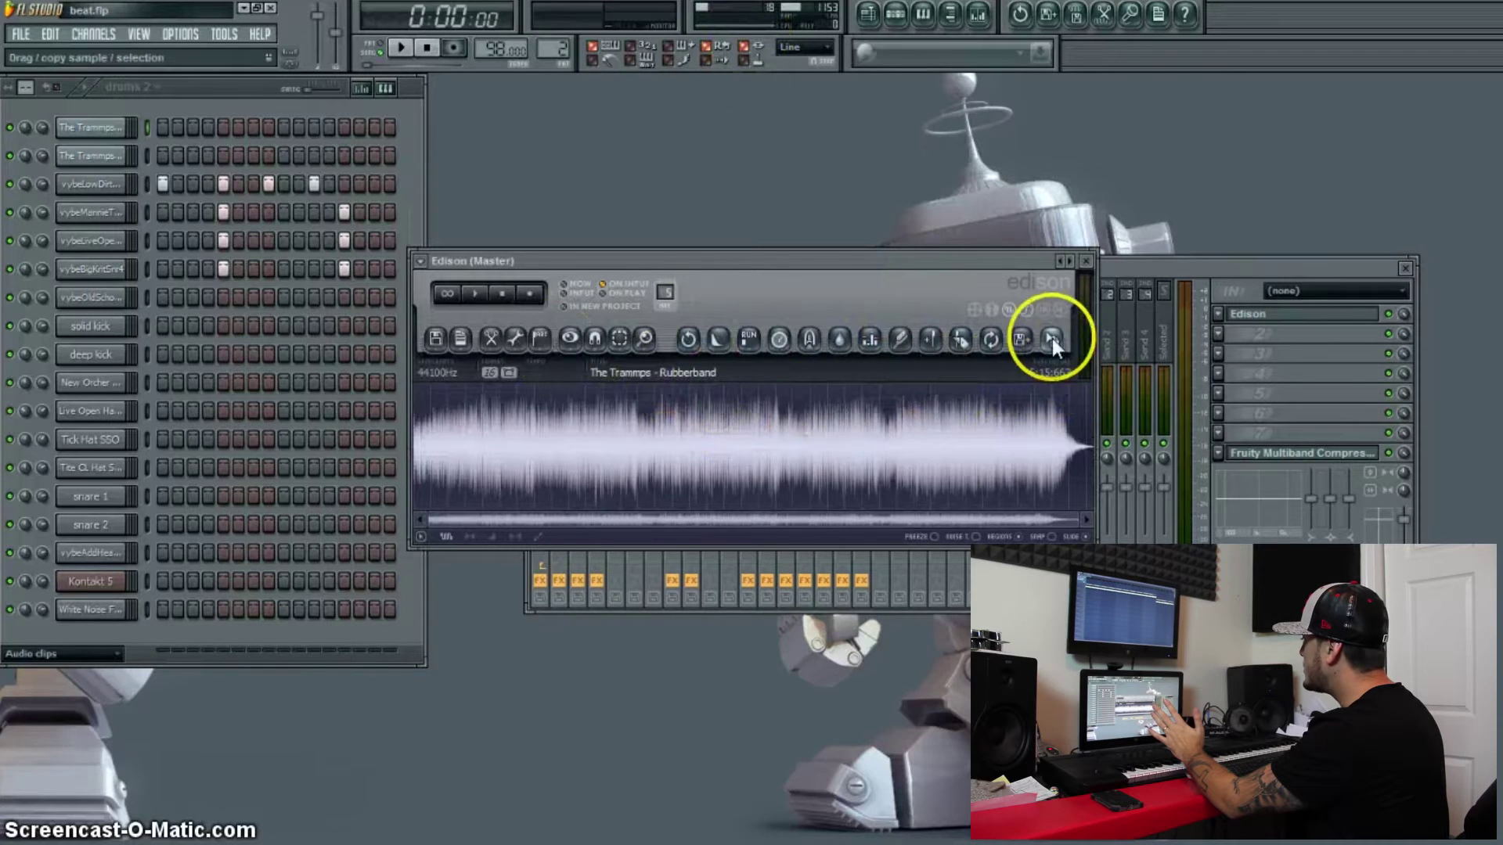
{"action": "left_click_drag", "start_coordinate": [1052, 338], "coordinate": [543, 0]}
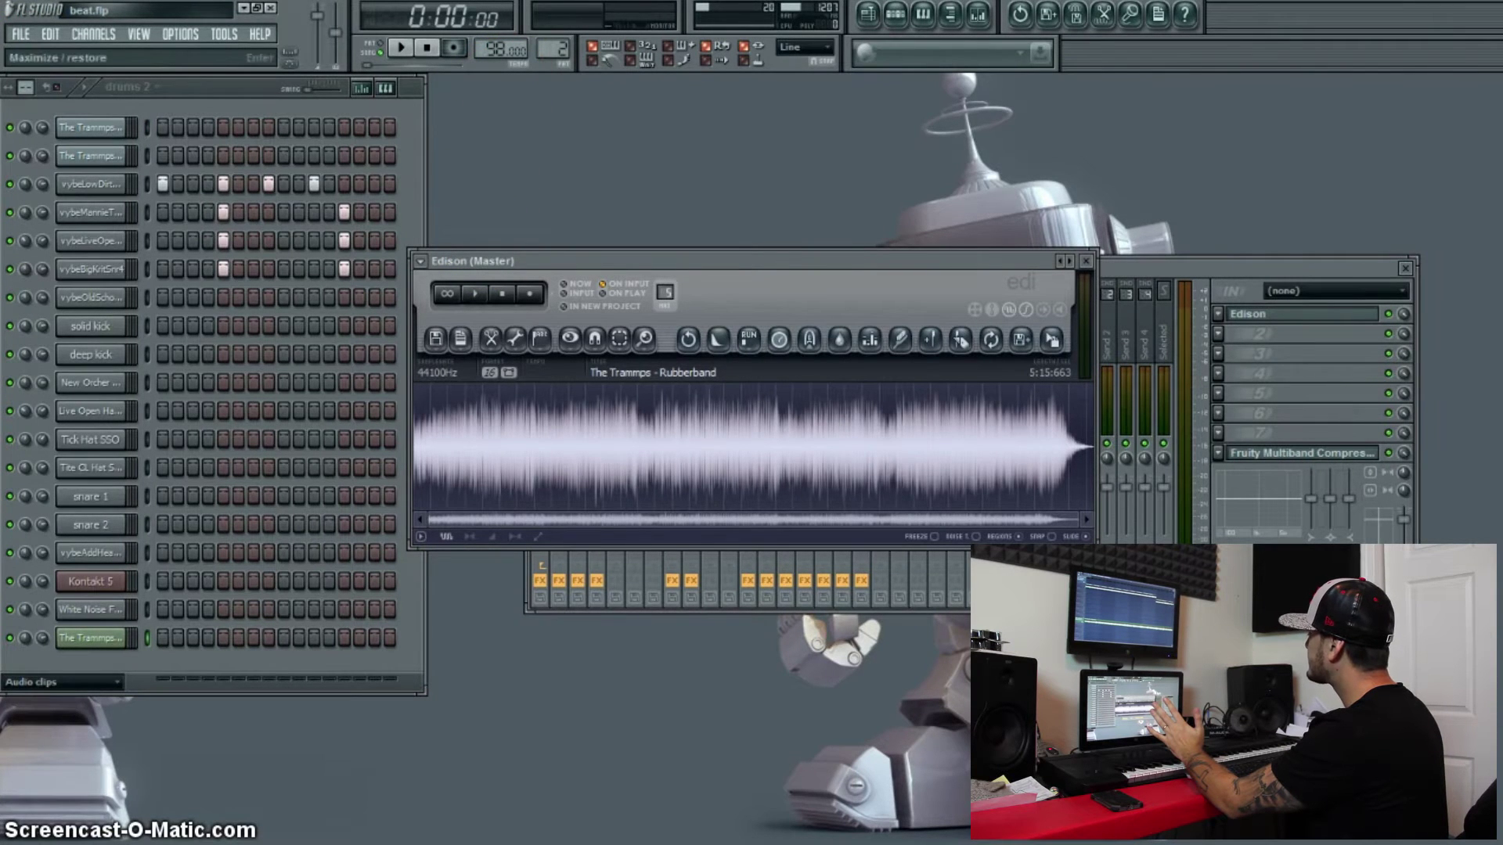
{"action": "left_click_drag", "start_coordinate": [916, 0], "coordinate": [916, 133]}
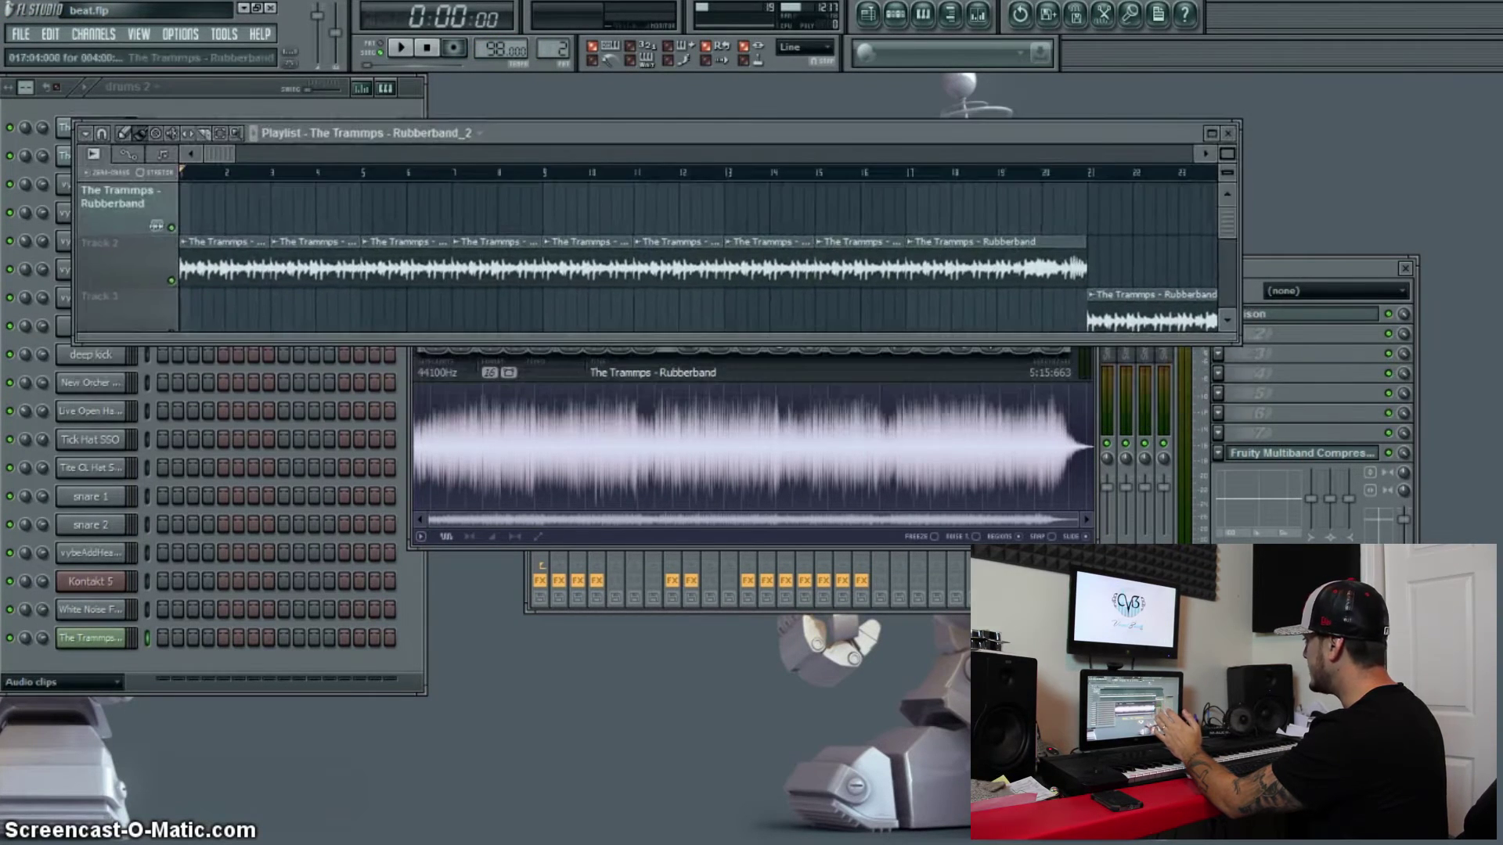
{"action": "left_click_drag", "start_coordinate": [667, 340], "coordinate": [667, 788]}
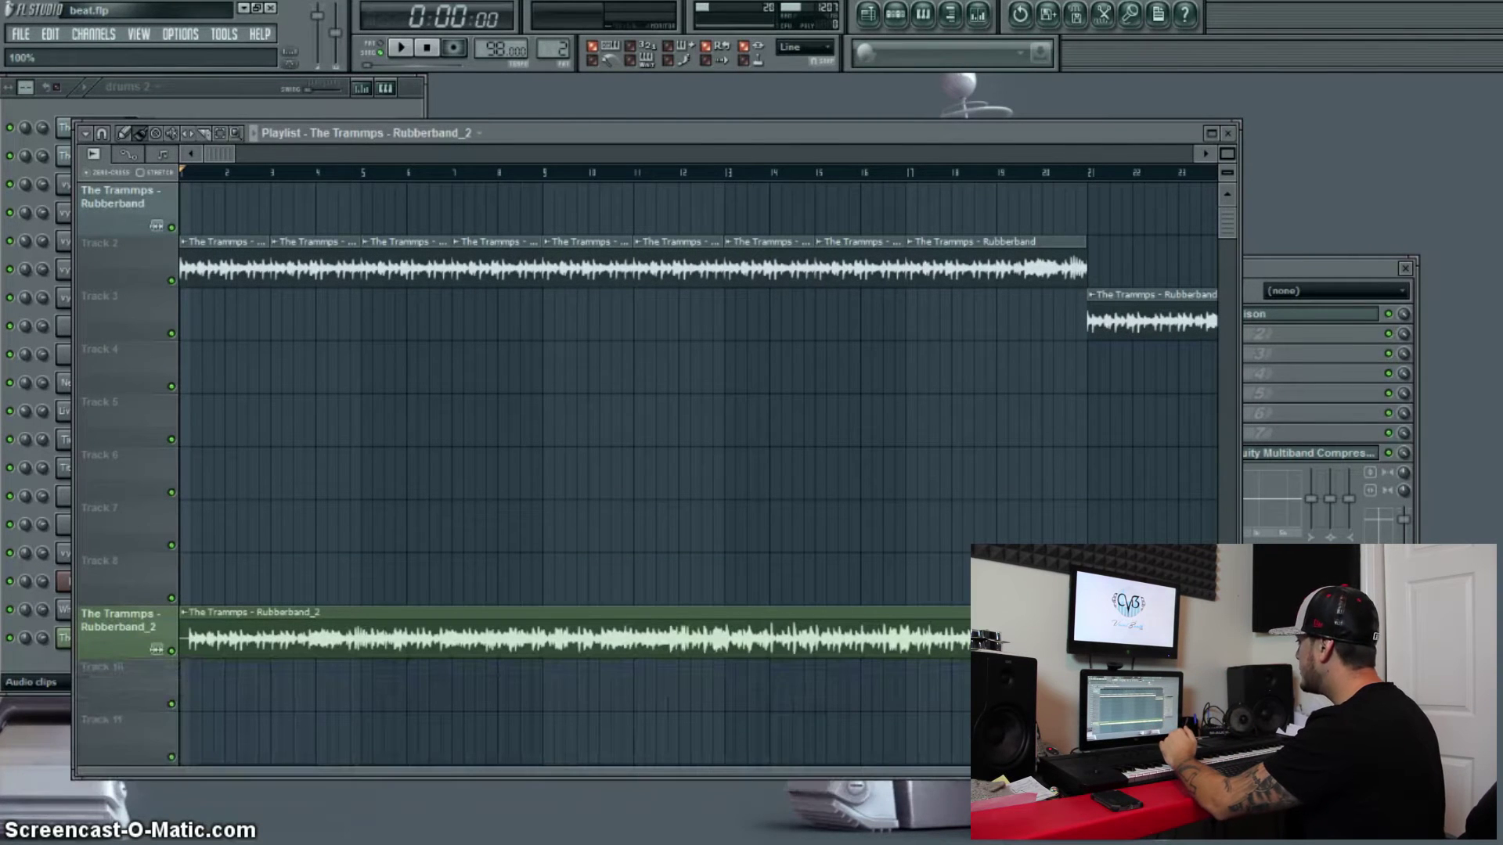
{"action": "left_click_drag", "start_coordinate": [600, 132], "coordinate": [575, 89]}
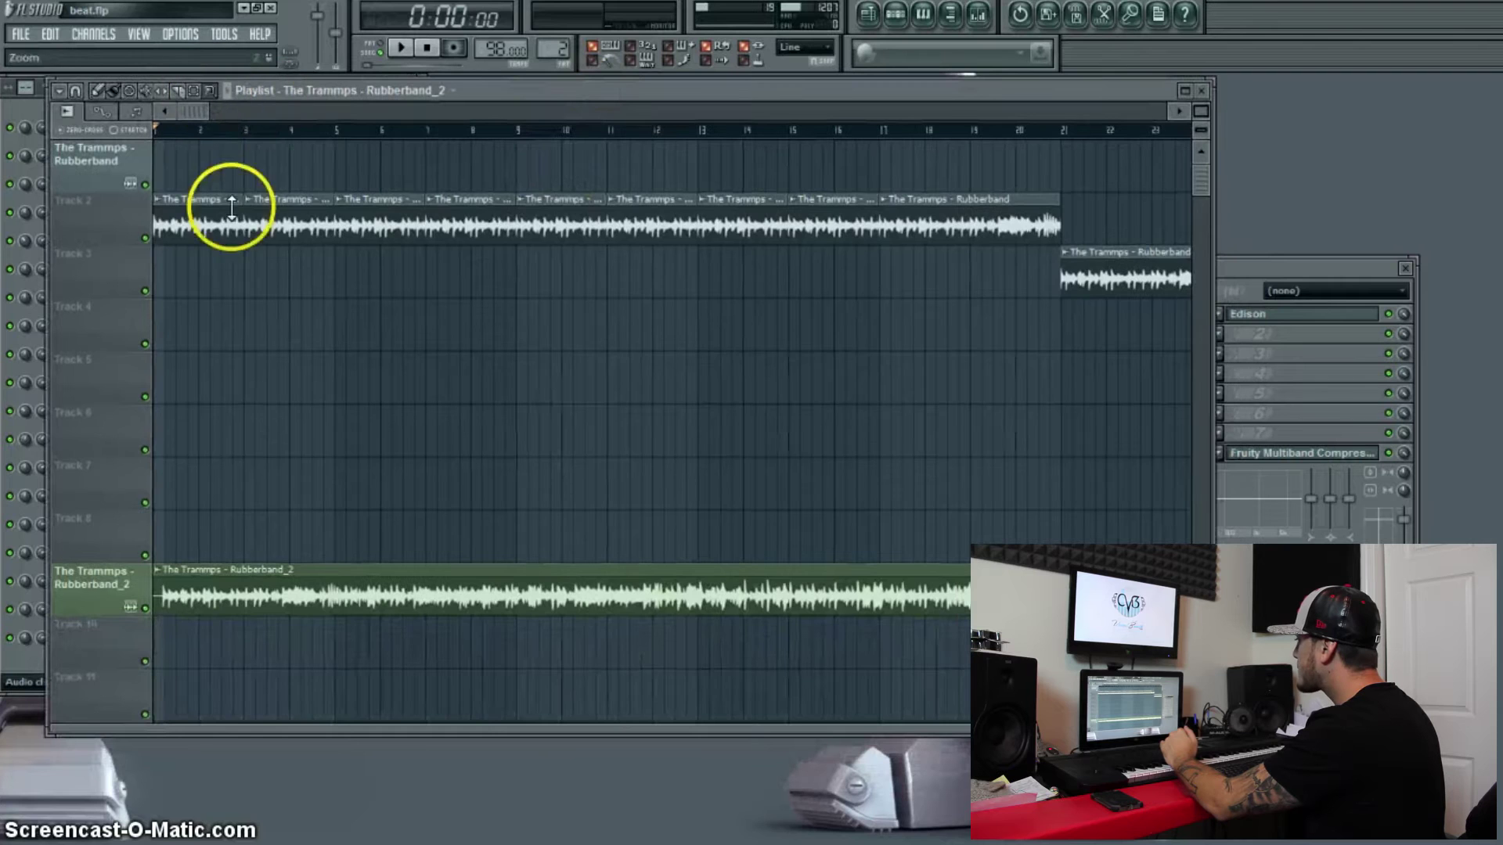
- Play the existing arrangement while placing the mixer above a widened playlist, and stop playback
{"action": "right_click", "coordinate": [346, 418], "text": "ctrl"}
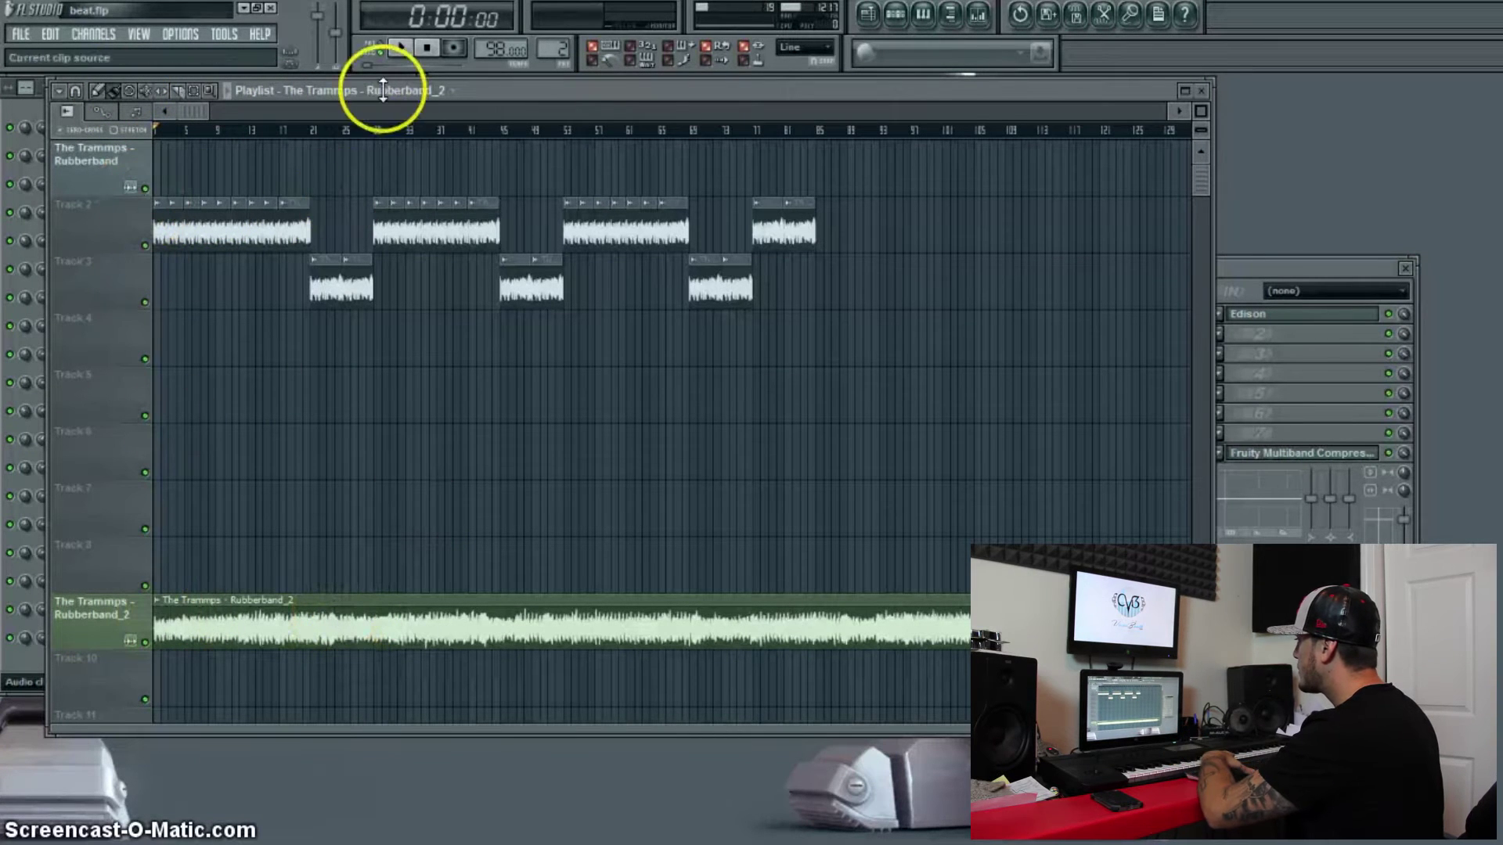
{"action": "left_click", "coordinate": [428, 47]}
{"action": "left_click", "coordinate": [401, 47]}
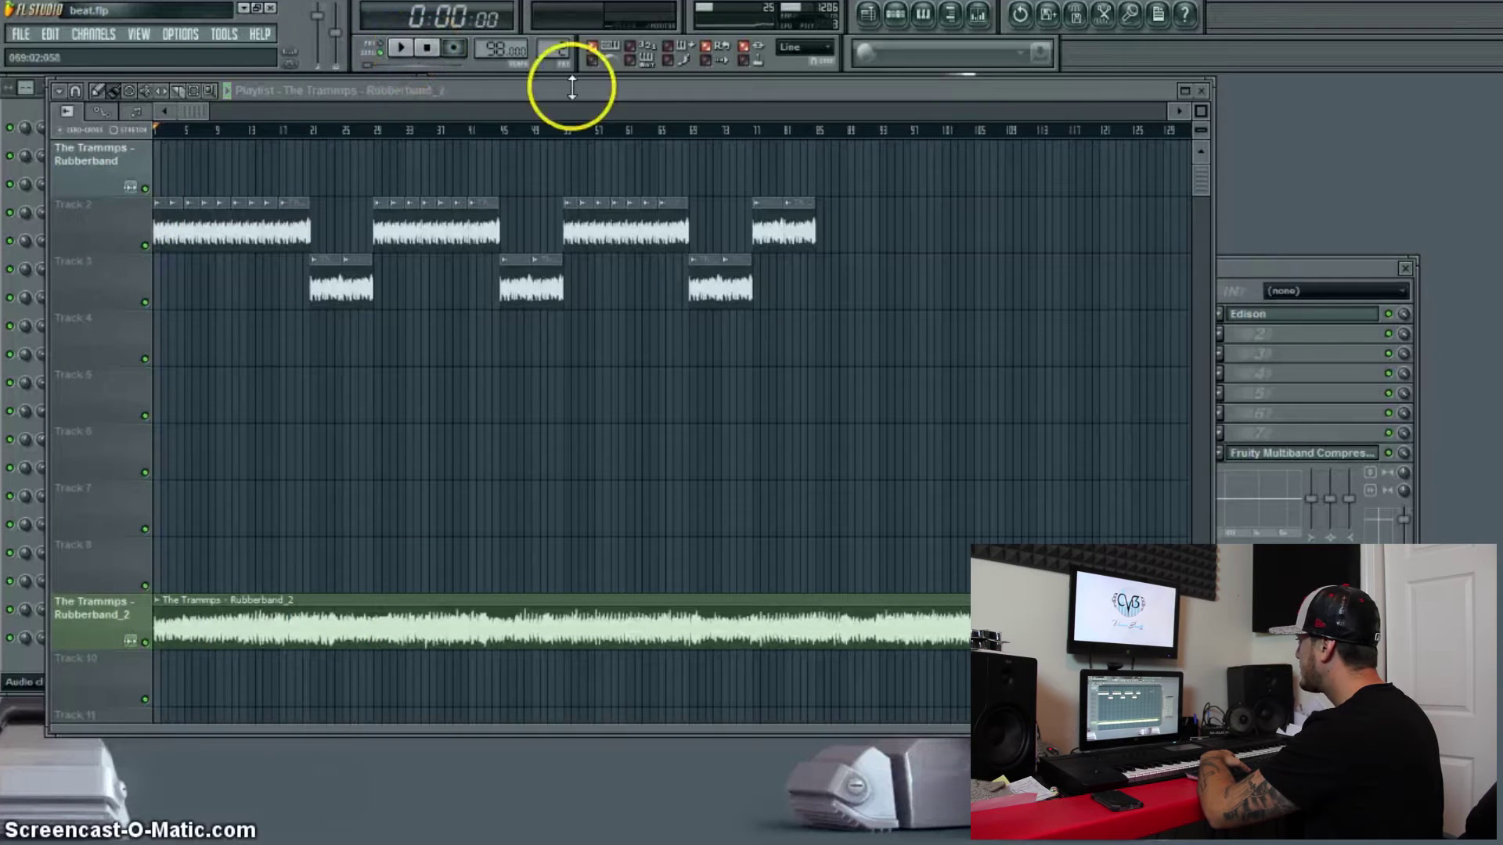
{"action": "left_click_drag", "start_coordinate": [1234, 258], "coordinate": [1272, 295]}
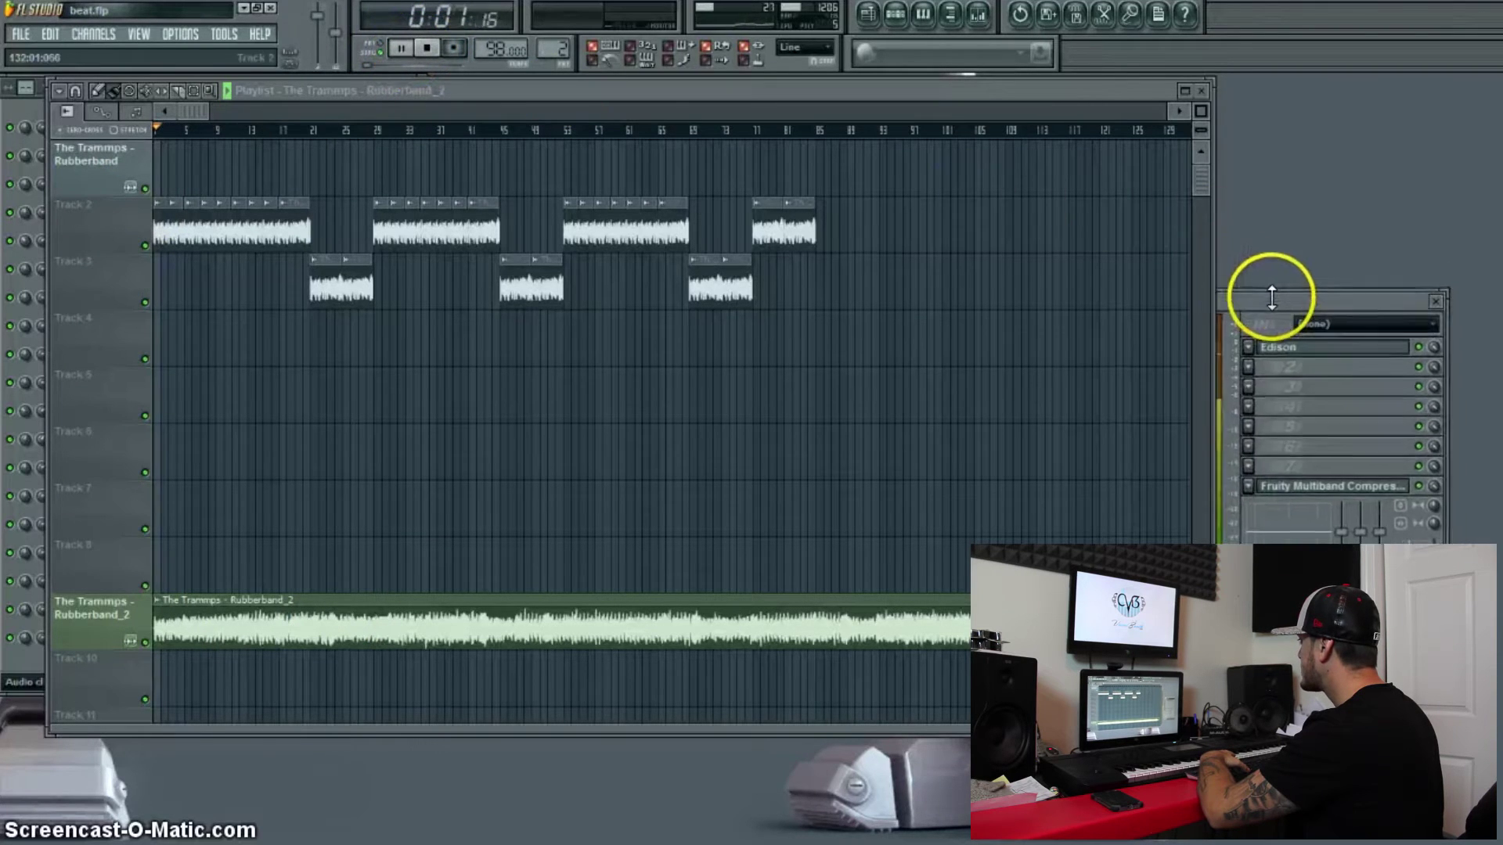
{"action": "key", "text": "F9"}
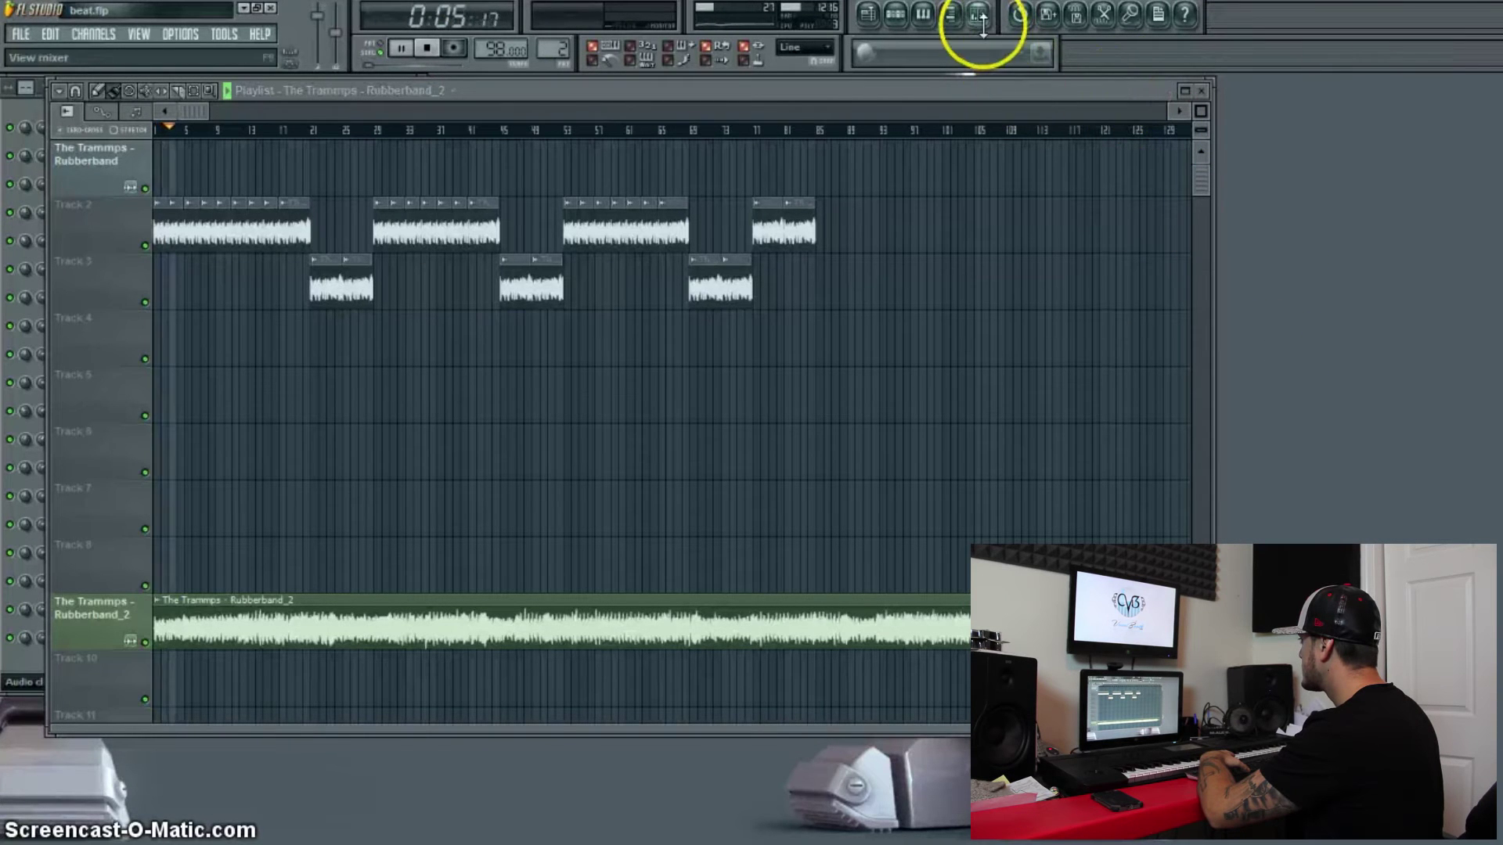
{"action": "left_click_drag", "start_coordinate": [974, 77], "coordinate": [1023, 501]}
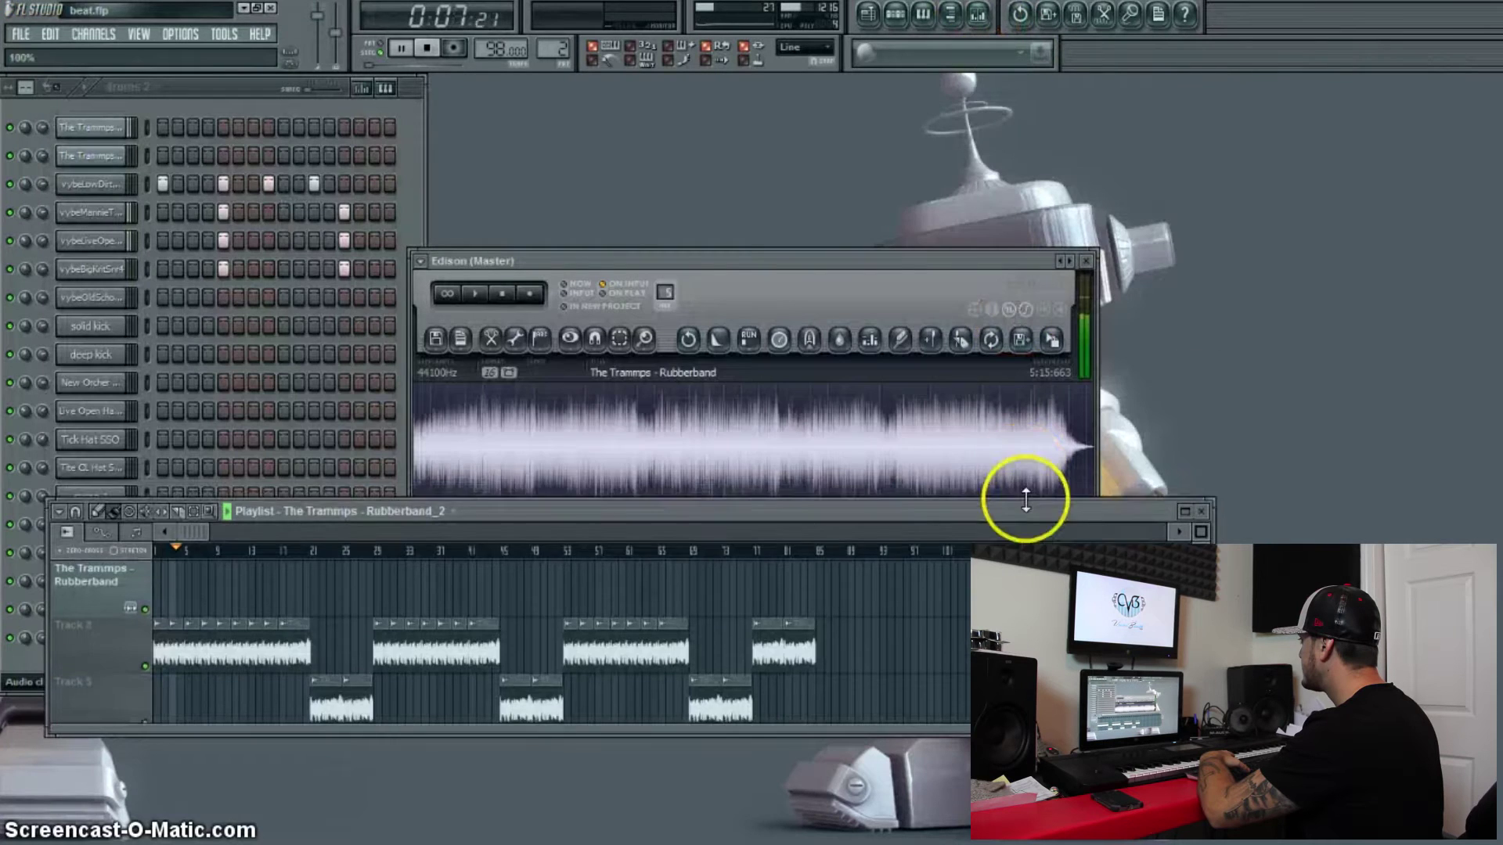
{"action": "left_click", "coordinate": [975, 20]}
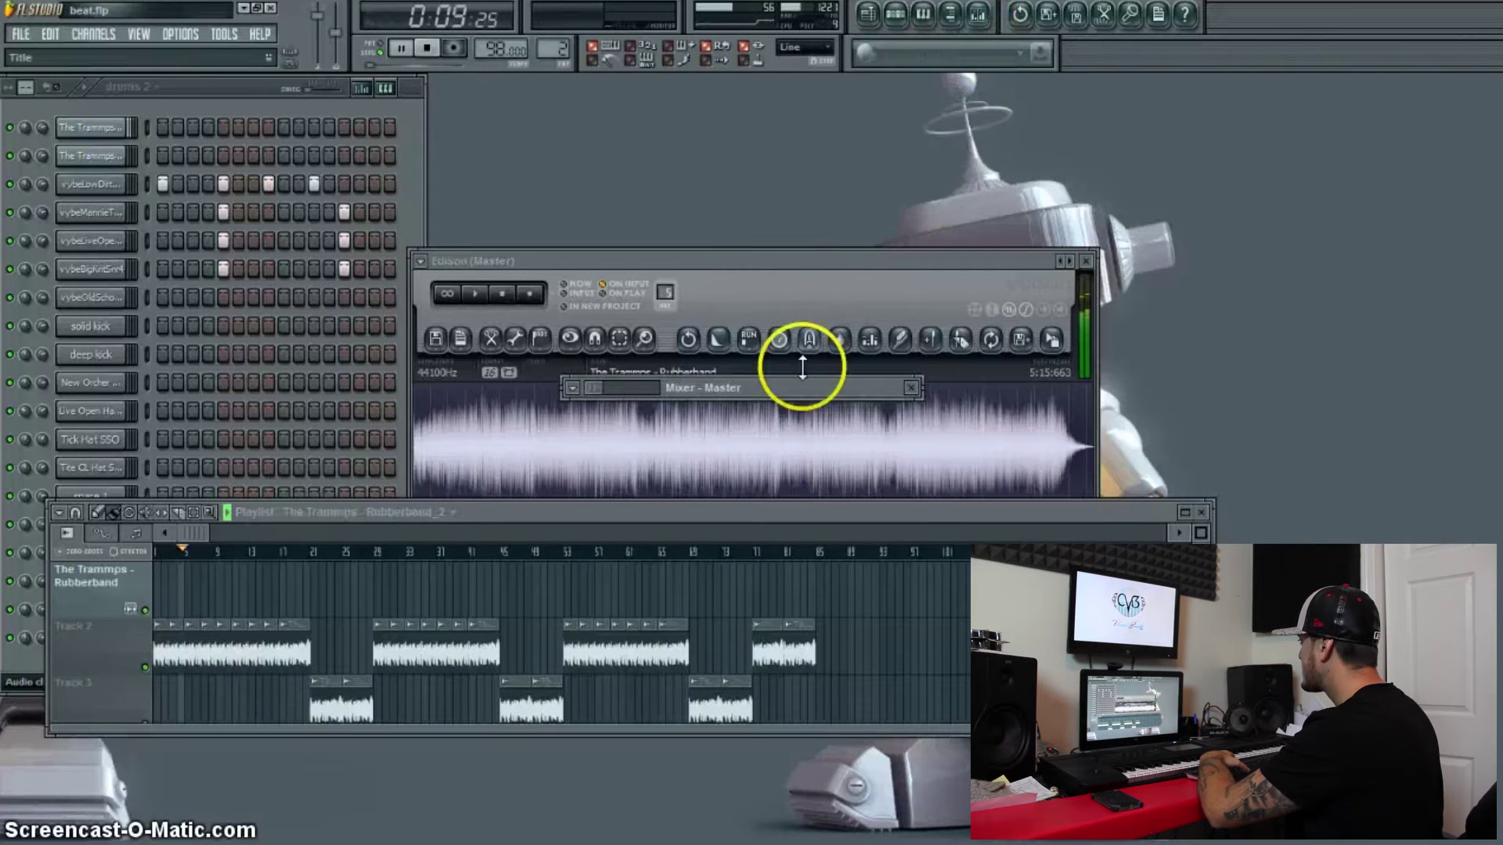
{"action": "left_click_drag", "start_coordinate": [797, 385], "coordinate": [822, 128]}
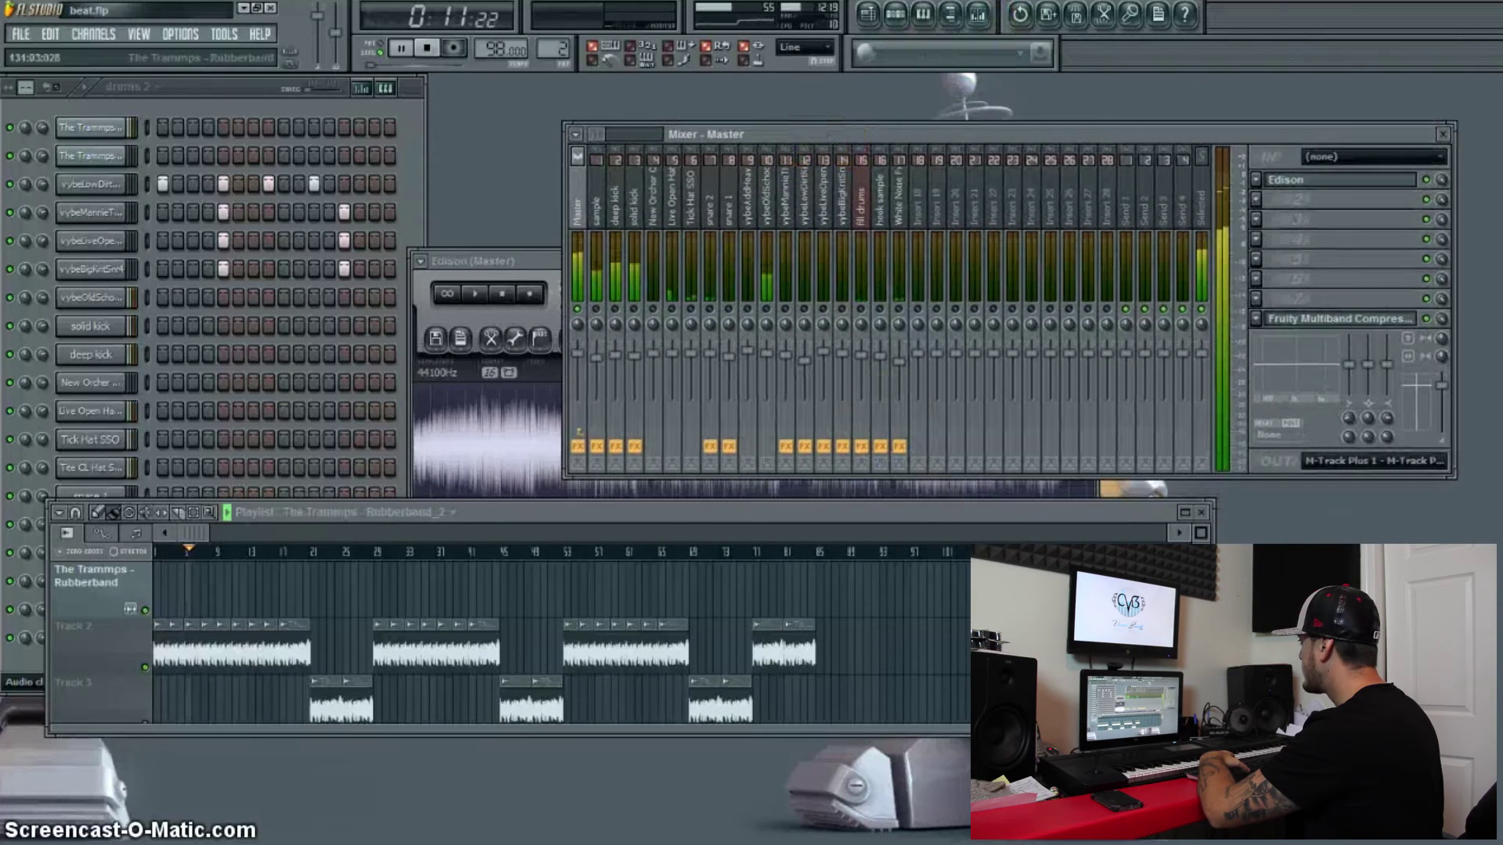
{"action": "left_click_drag", "start_coordinate": [1214, 734], "coordinate": [1492, 838]}
{"action": "left_click_drag", "start_coordinate": [1299, 497], "coordinate": [1268, 491]}
{"action": "key", "text": "space"}
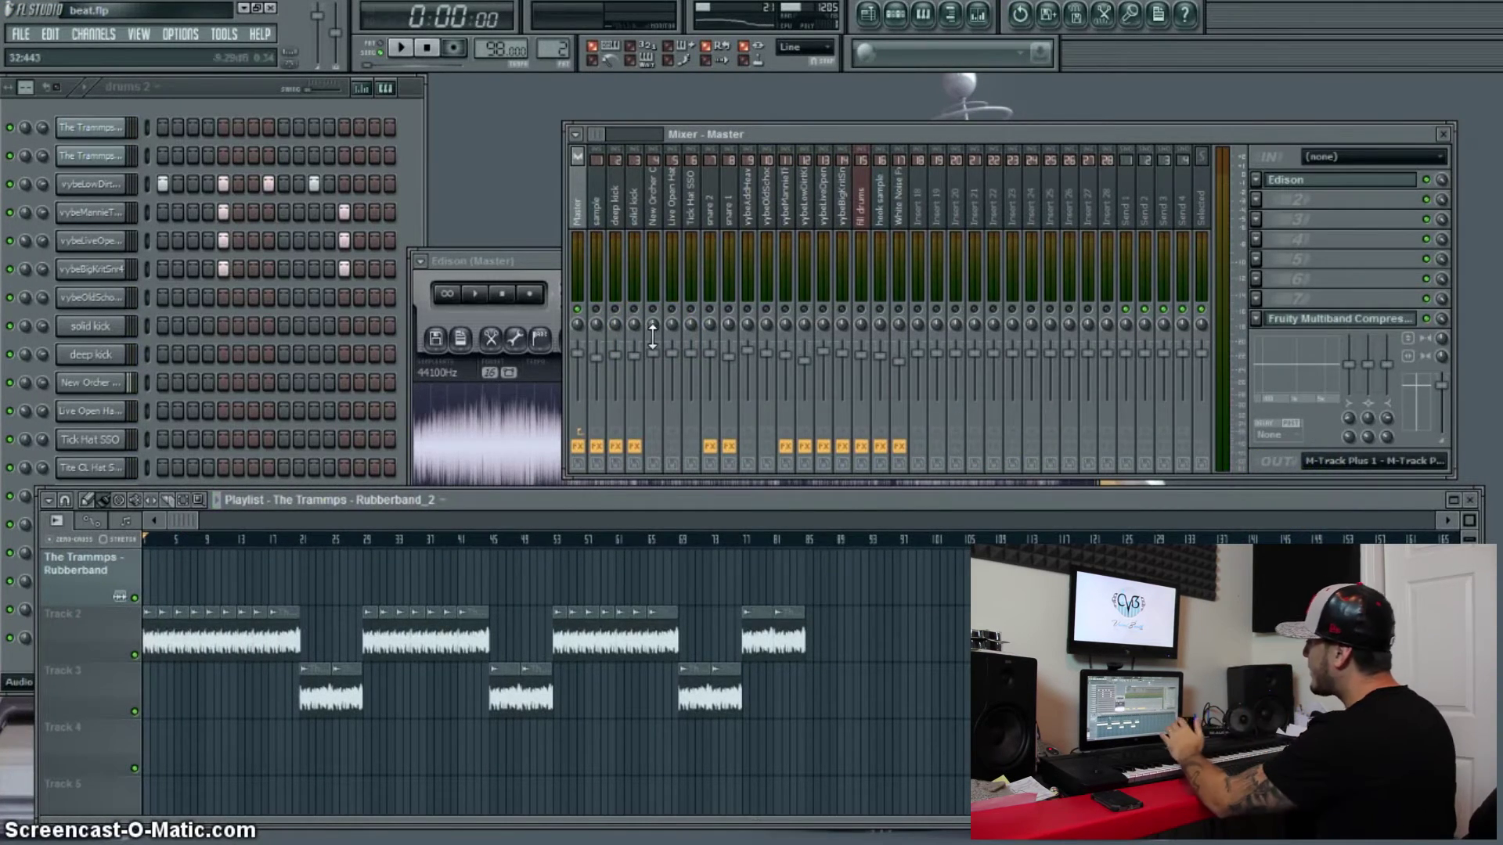
- Slice the new Rubberband_2 clip just before its first audible beat, separating the silence at its start
{"action": "scroll", "coordinate": [288, 694], "scroll_direction": "down", "scroll_amount": 5}
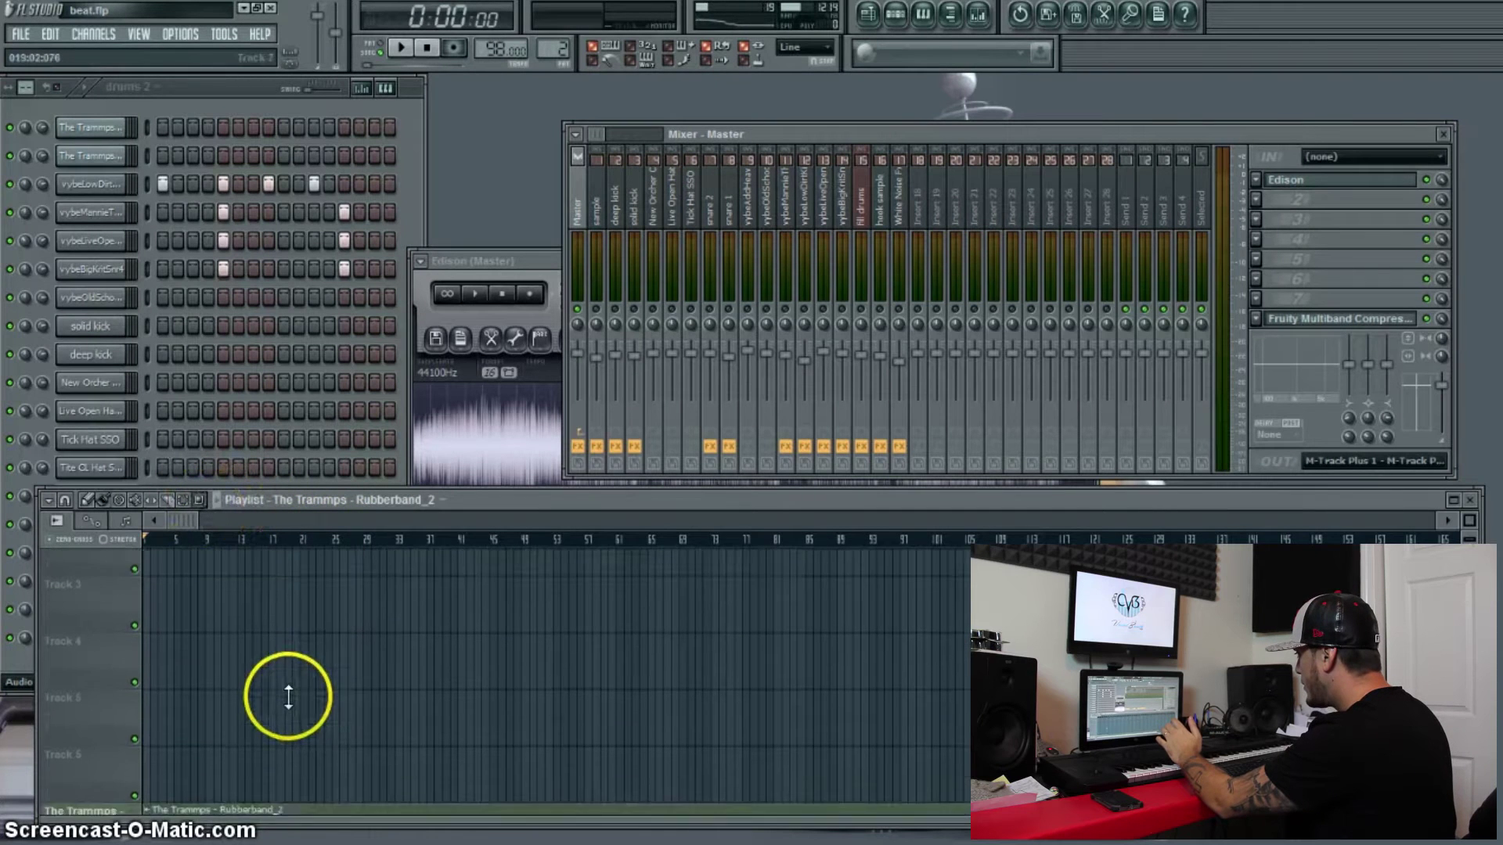
{"action": "scroll", "coordinate": [288, 697], "scroll_direction": "down", "scroll_amount": 1}
{"action": "left_click_drag", "start_coordinate": [433, 671], "coordinate": [83, 716]}
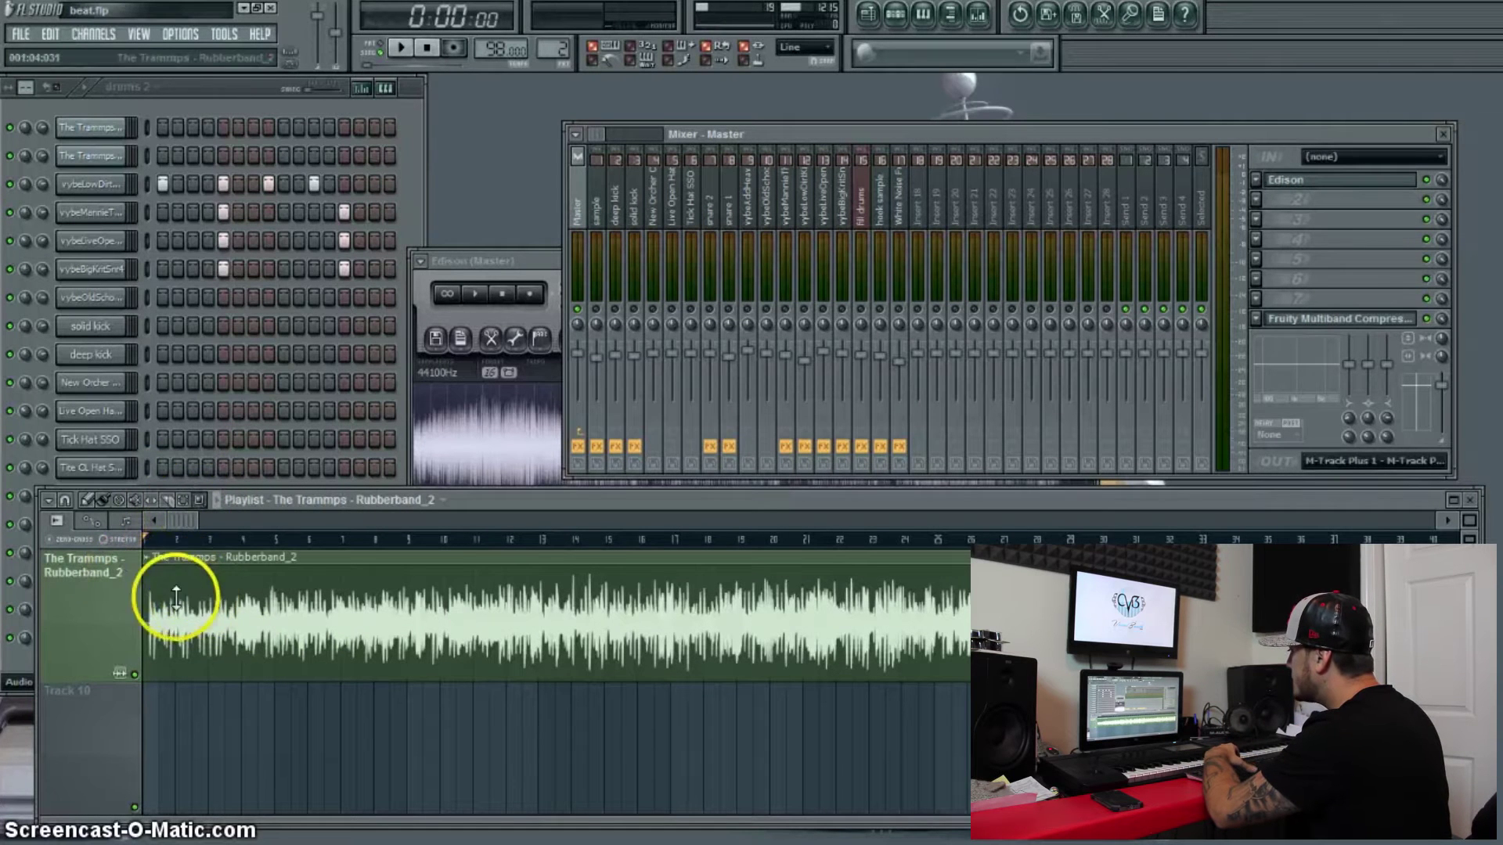
{"action": "scroll", "coordinate": [161, 593], "scroll_direction": "up", "scroll_amount": 7}
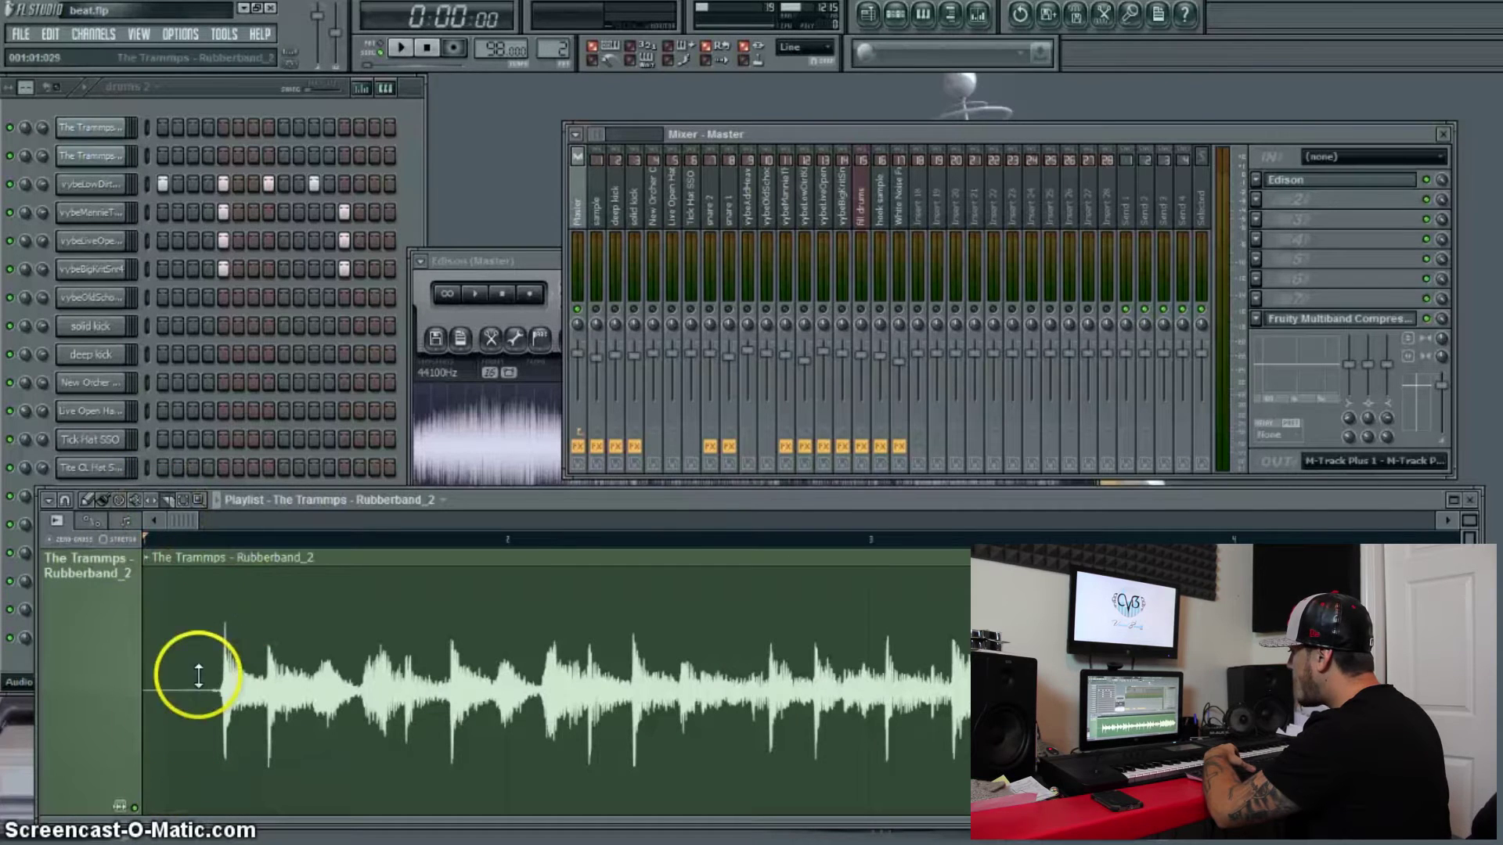
{"action": "key", "text": "space"}
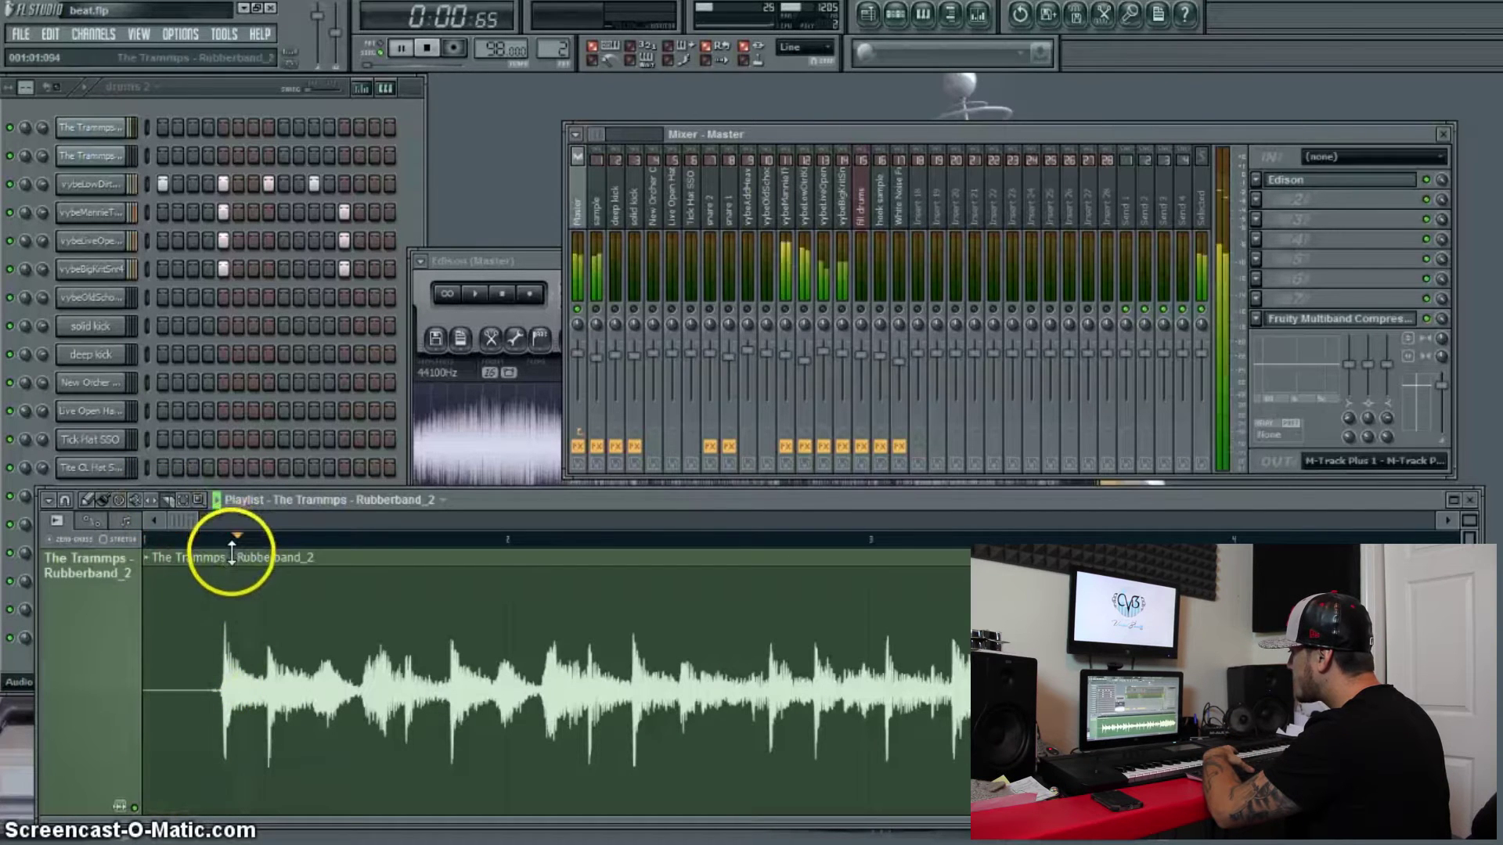
{"action": "key", "text": "space"}
{"action": "left_click_drag", "start_coordinate": [226, 608], "coordinate": [206, 748]}
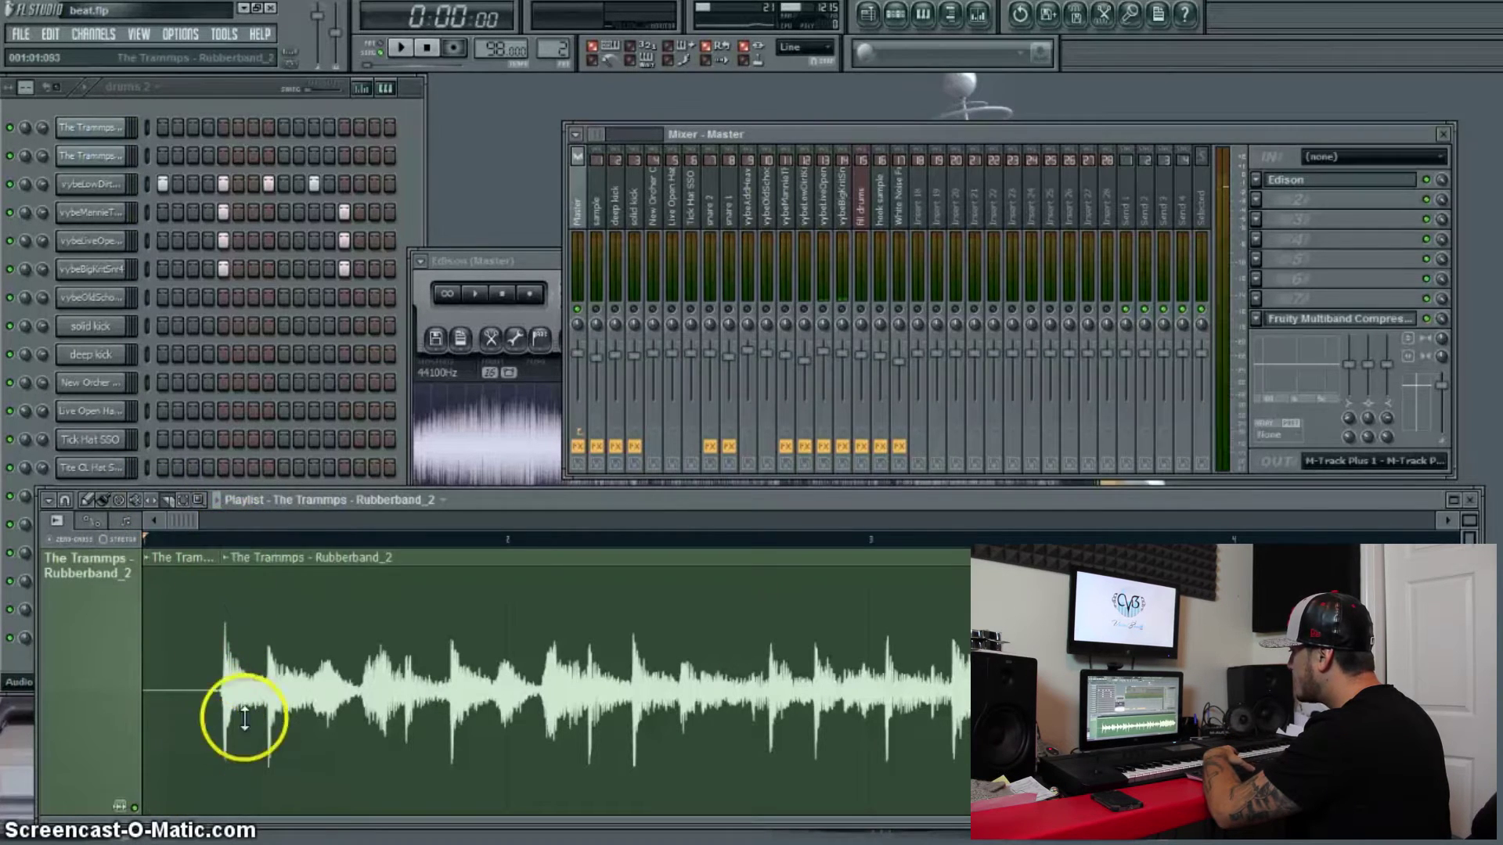
- Delete the silent slice, align the remaining Rubberband_2 clip to the start of bar 1, and audition it
{"action": "left_click", "coordinate": [107, 501]}
{"action": "right_click", "coordinate": [182, 598]}
{"action": "left_click_drag", "start_coordinate": [406, 639], "coordinate": [251, 655]}
{"action": "key", "text": "space"}
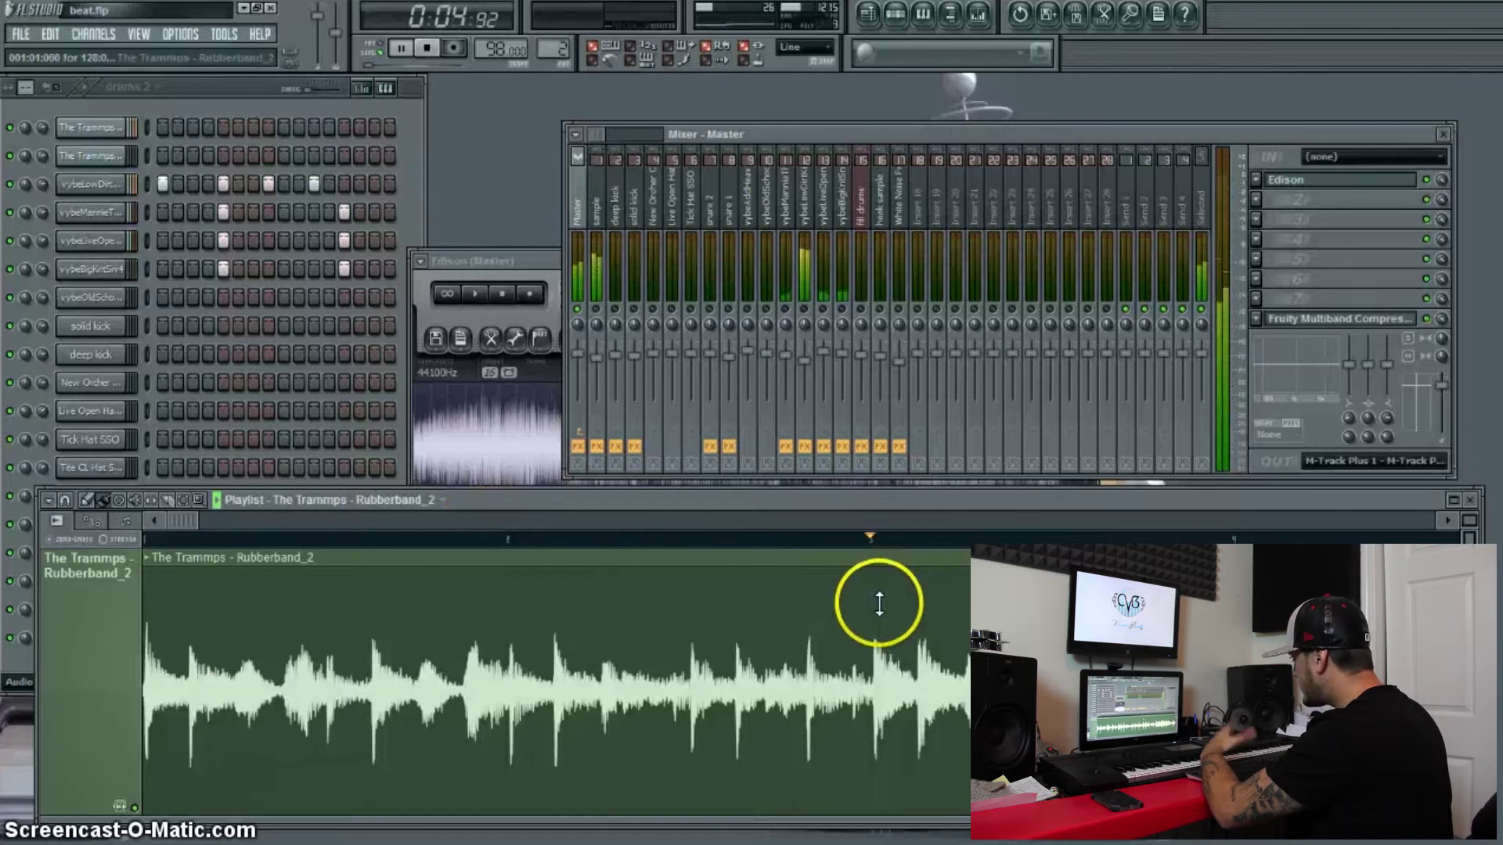
{"action": "key", "text": "space"}
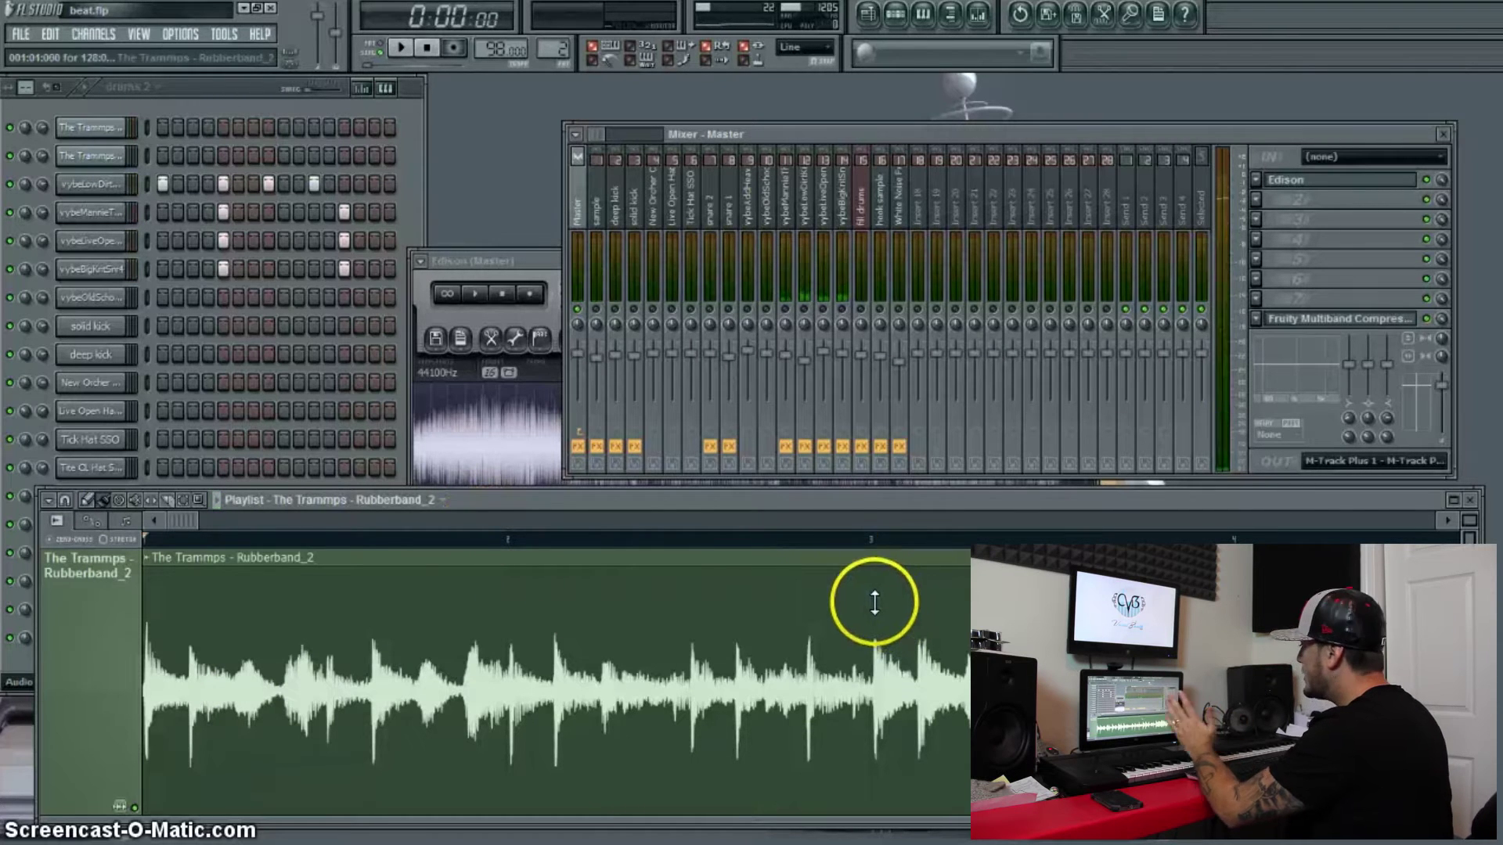
{"action": "right_click", "coordinate": [496, 53]}
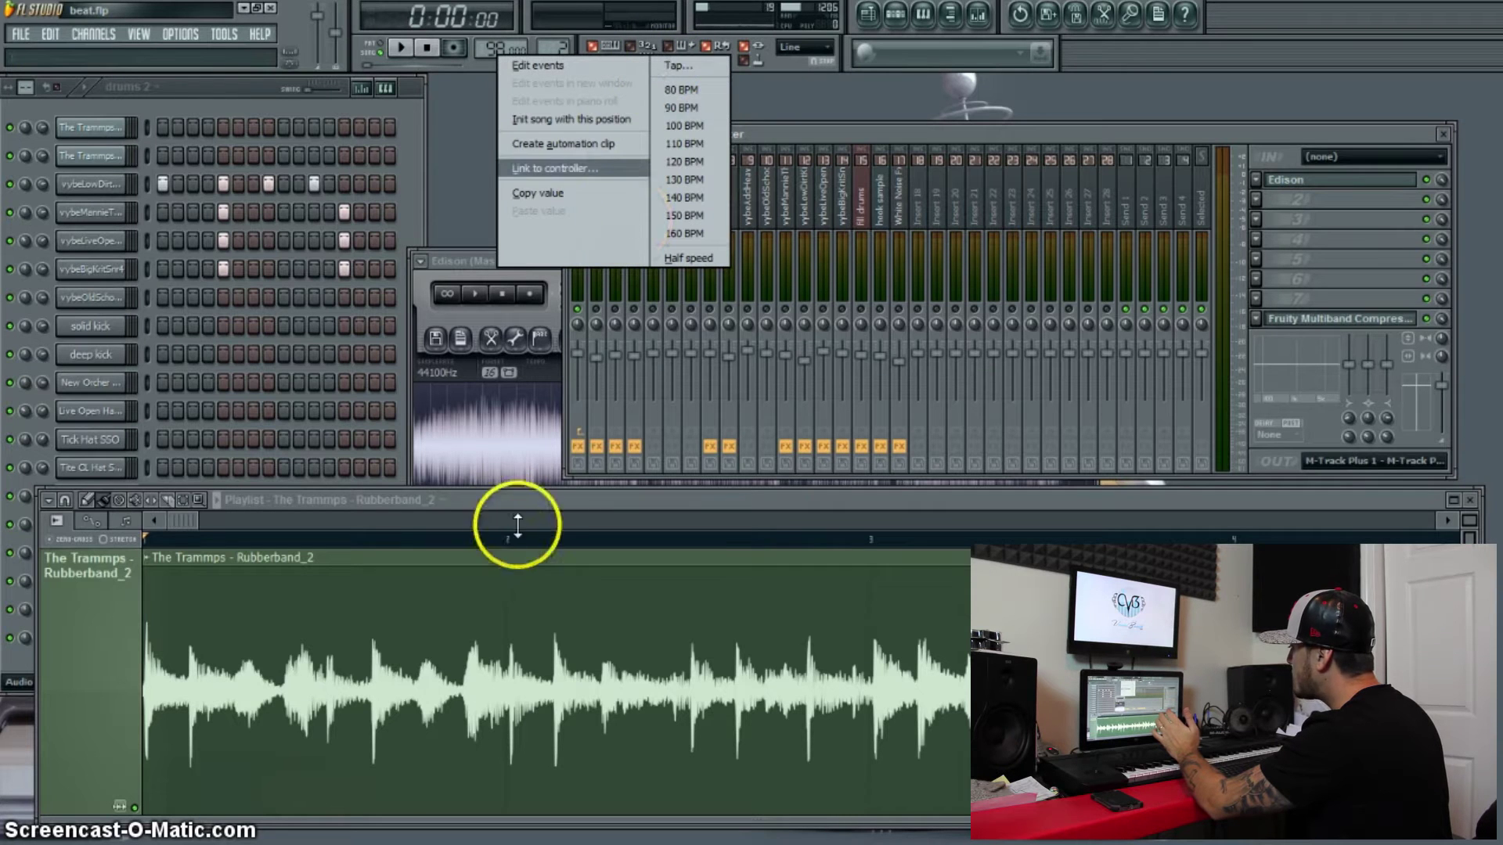
{"action": "left_click", "coordinate": [520, 509]}
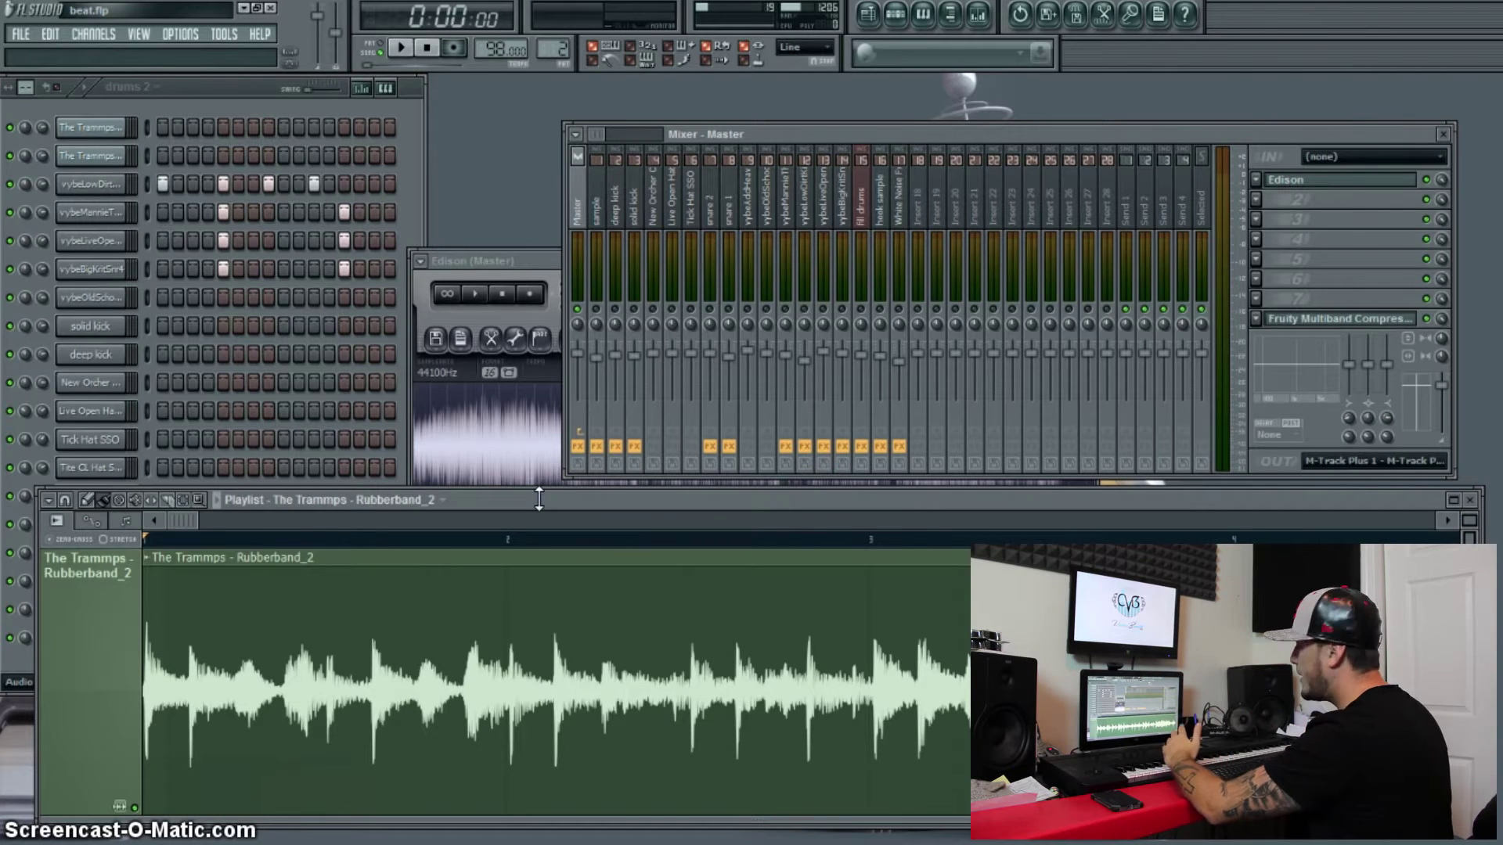
{"action": "left_click", "coordinate": [170, 603]}
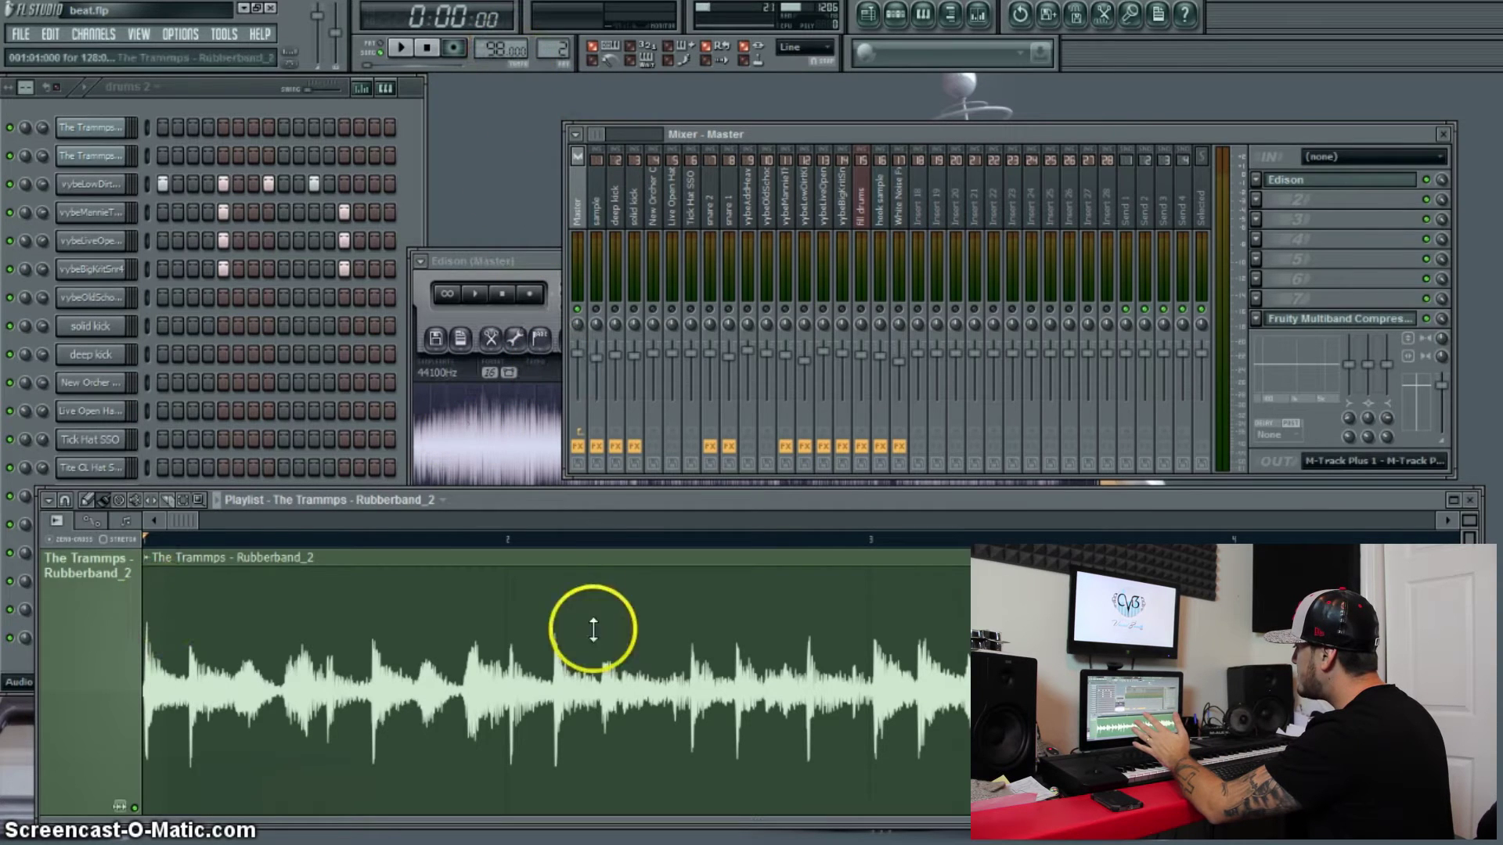
- Play the trimmed Rubberband_2 clip and slice it at bar 3 to separate a two-bar section
{"action": "left_click_drag", "start_coordinate": [601, 498], "coordinate": [578, 467]}
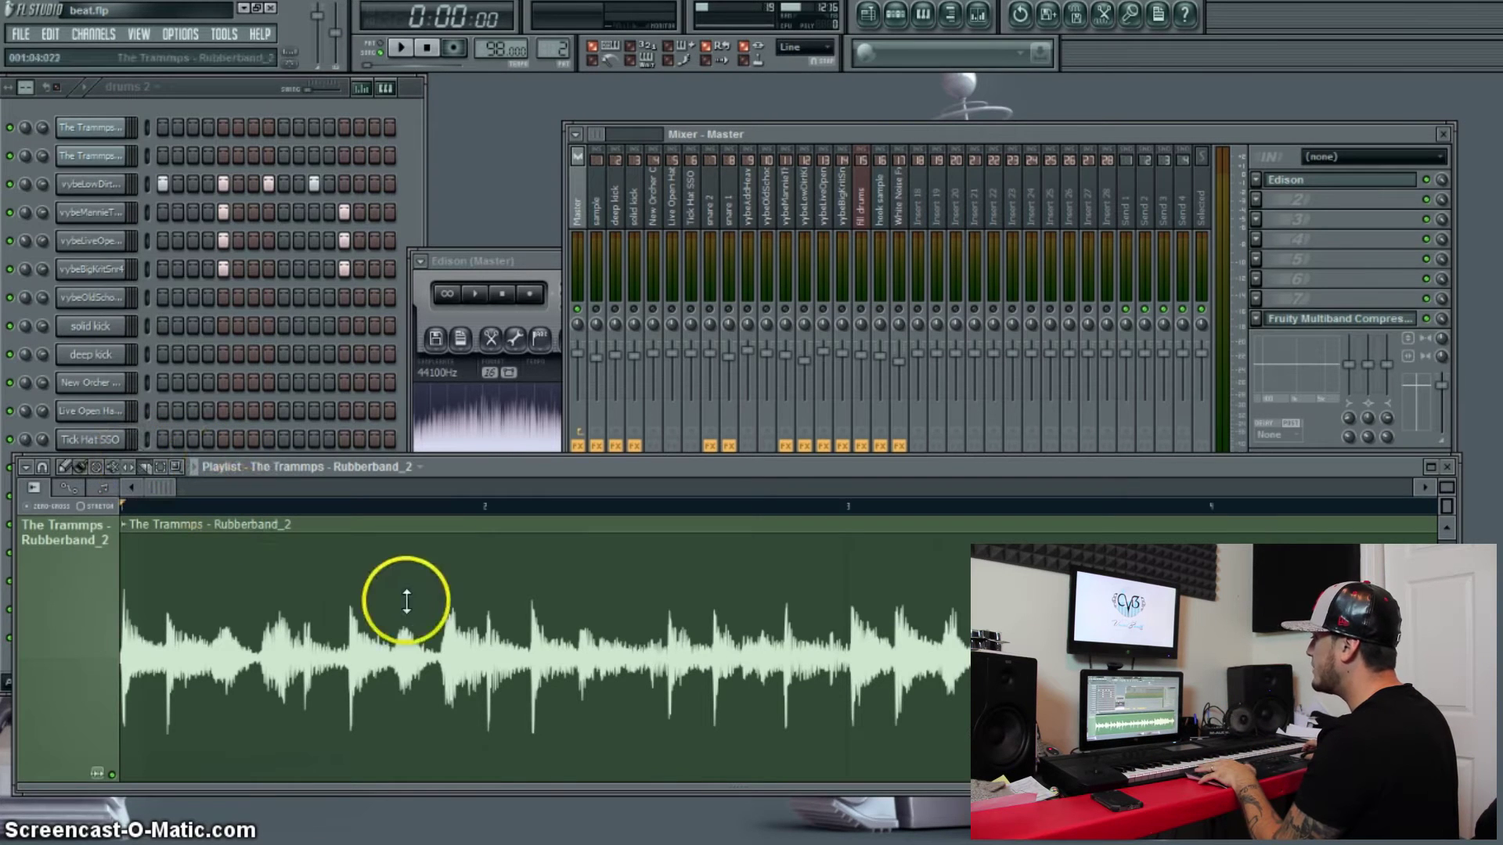
{"action": "key", "text": "space"}
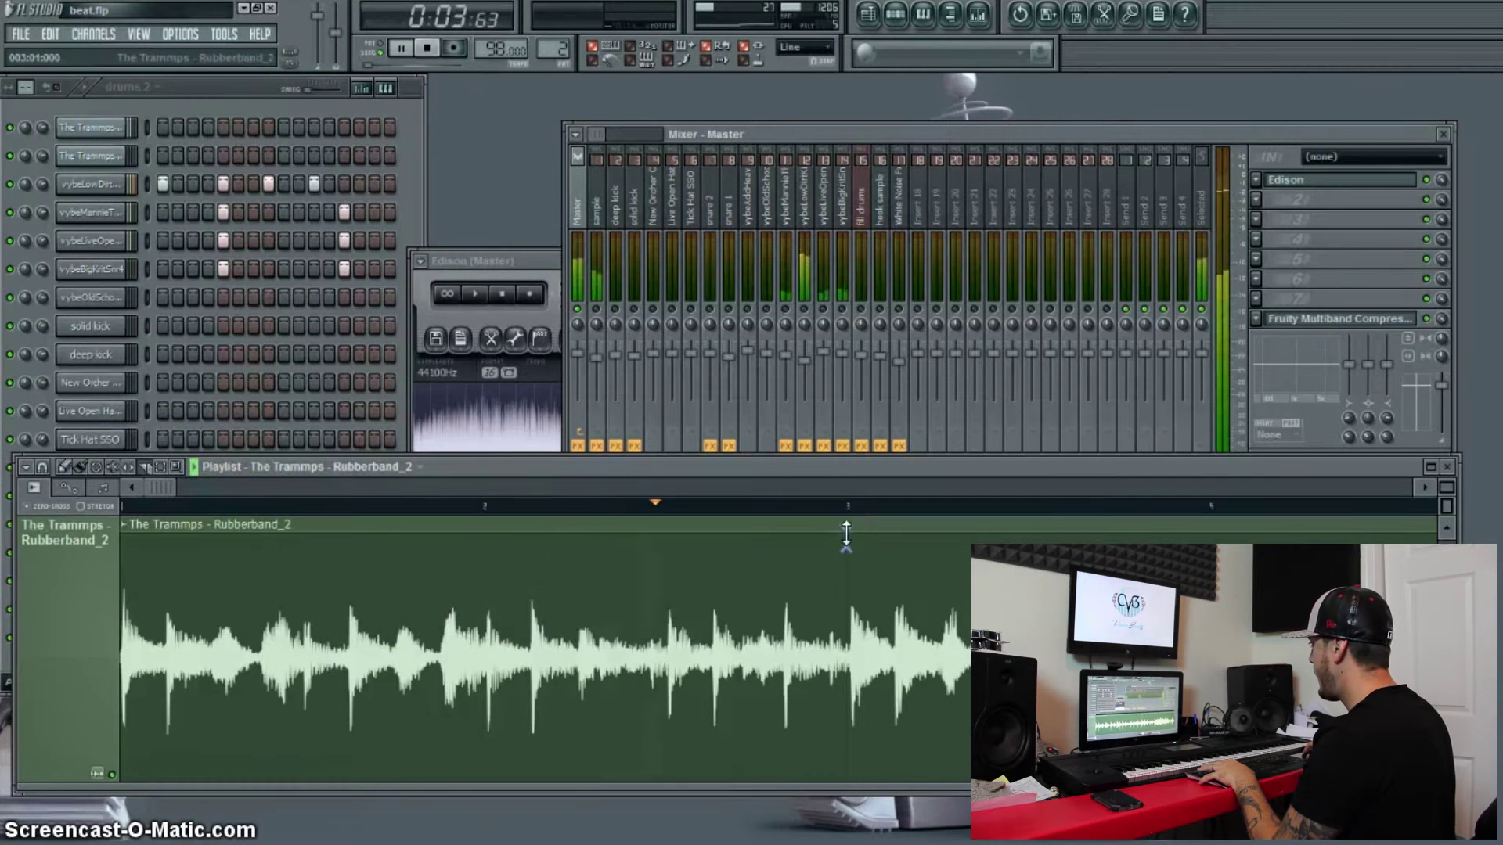
{"action": "left_click_drag", "start_coordinate": [846, 534], "coordinate": [847, 701]}
{"action": "key", "text": "space"}
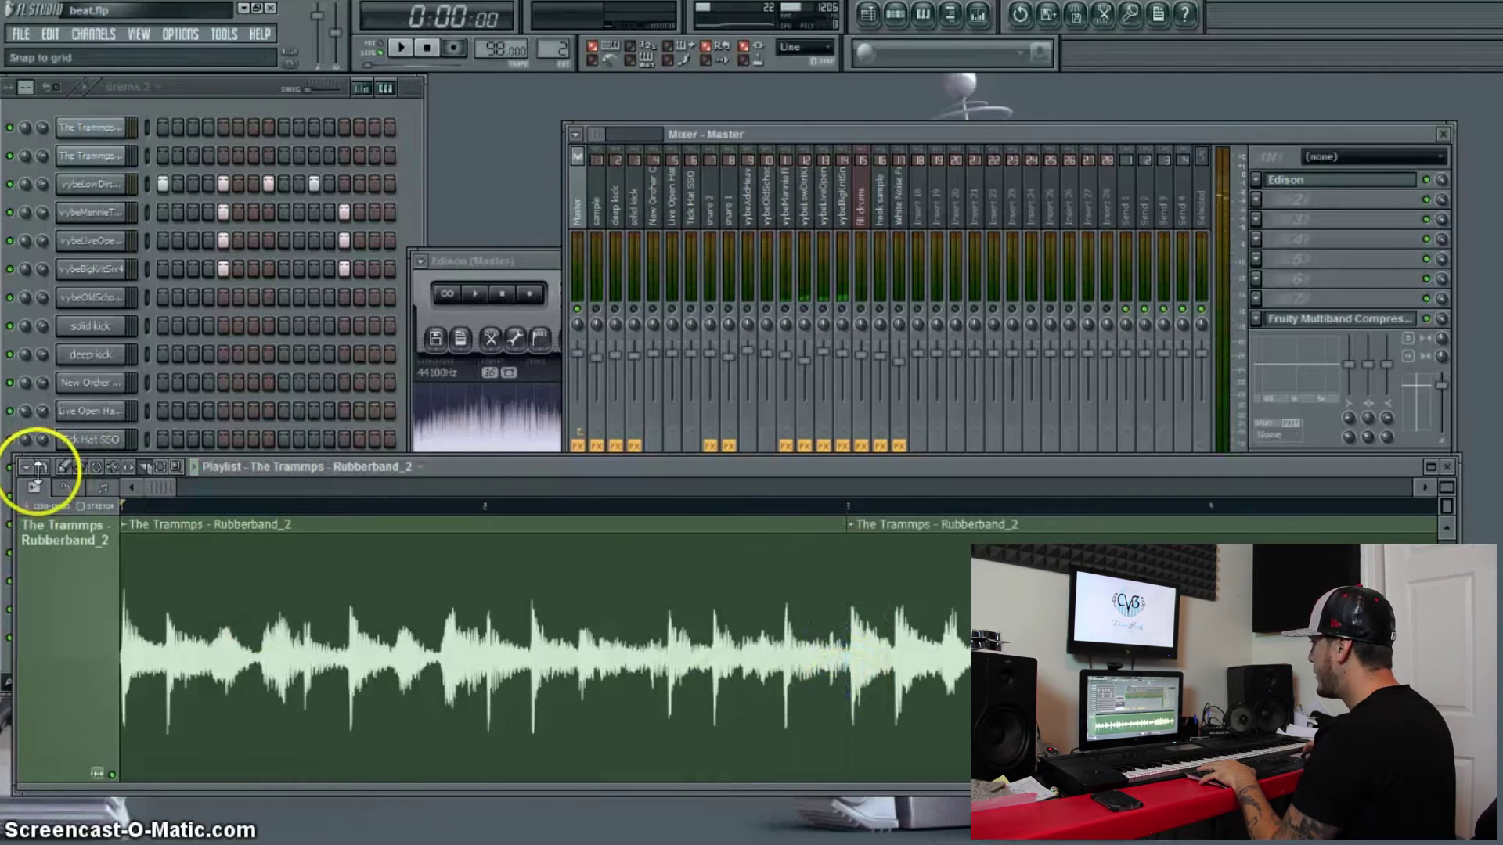
- Move the rest of the Rubberband_2 clip, after the two-bar slice, down to Track 10 and mute that track
{"action": "left_click", "coordinate": [81, 468]}
{"action": "left_click_drag", "start_coordinate": [862, 578], "coordinate": [1045, 565]}
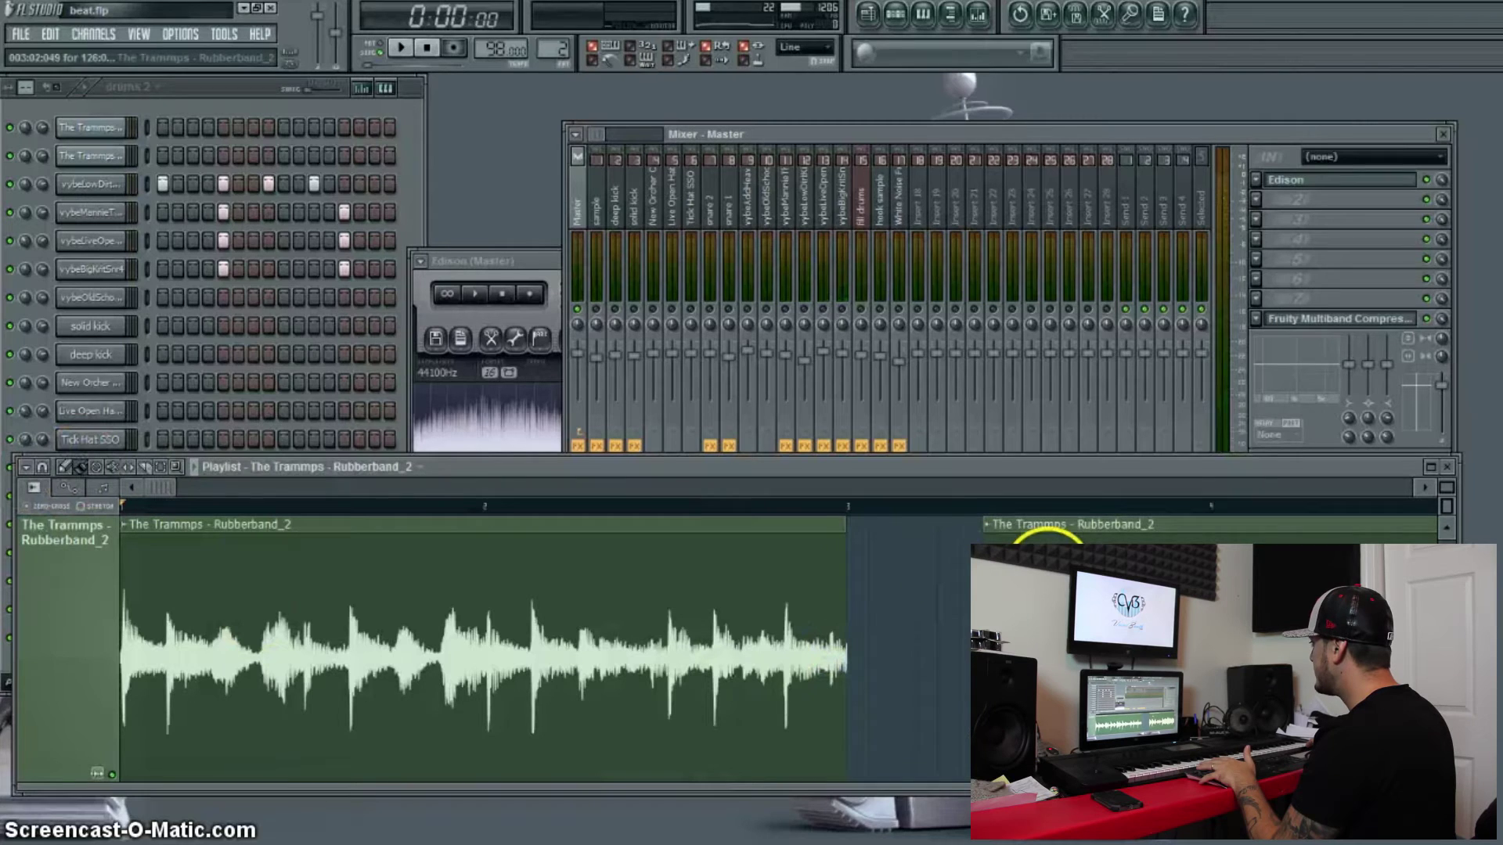
{"action": "left_click", "coordinate": [174, 468]}
{"action": "right_click", "coordinate": [308, 644]}
{"action": "left_click_drag", "start_coordinate": [85, 479], "coordinate": [413, 780]}
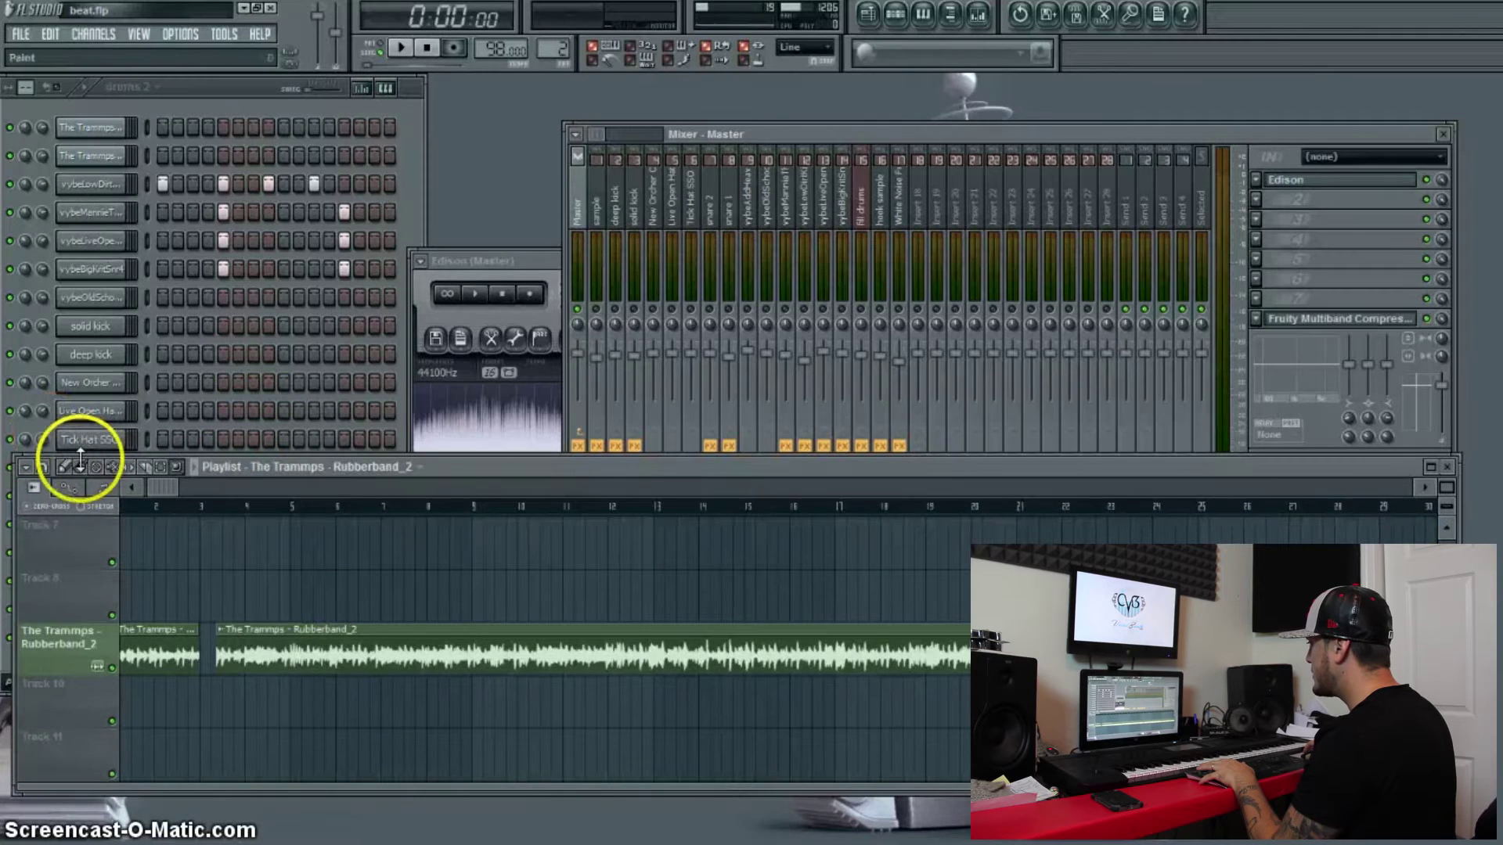
{"action": "left_click_drag", "start_coordinate": [409, 671], "coordinate": [334, 749]}
{"action": "left_click", "coordinate": [112, 721]}
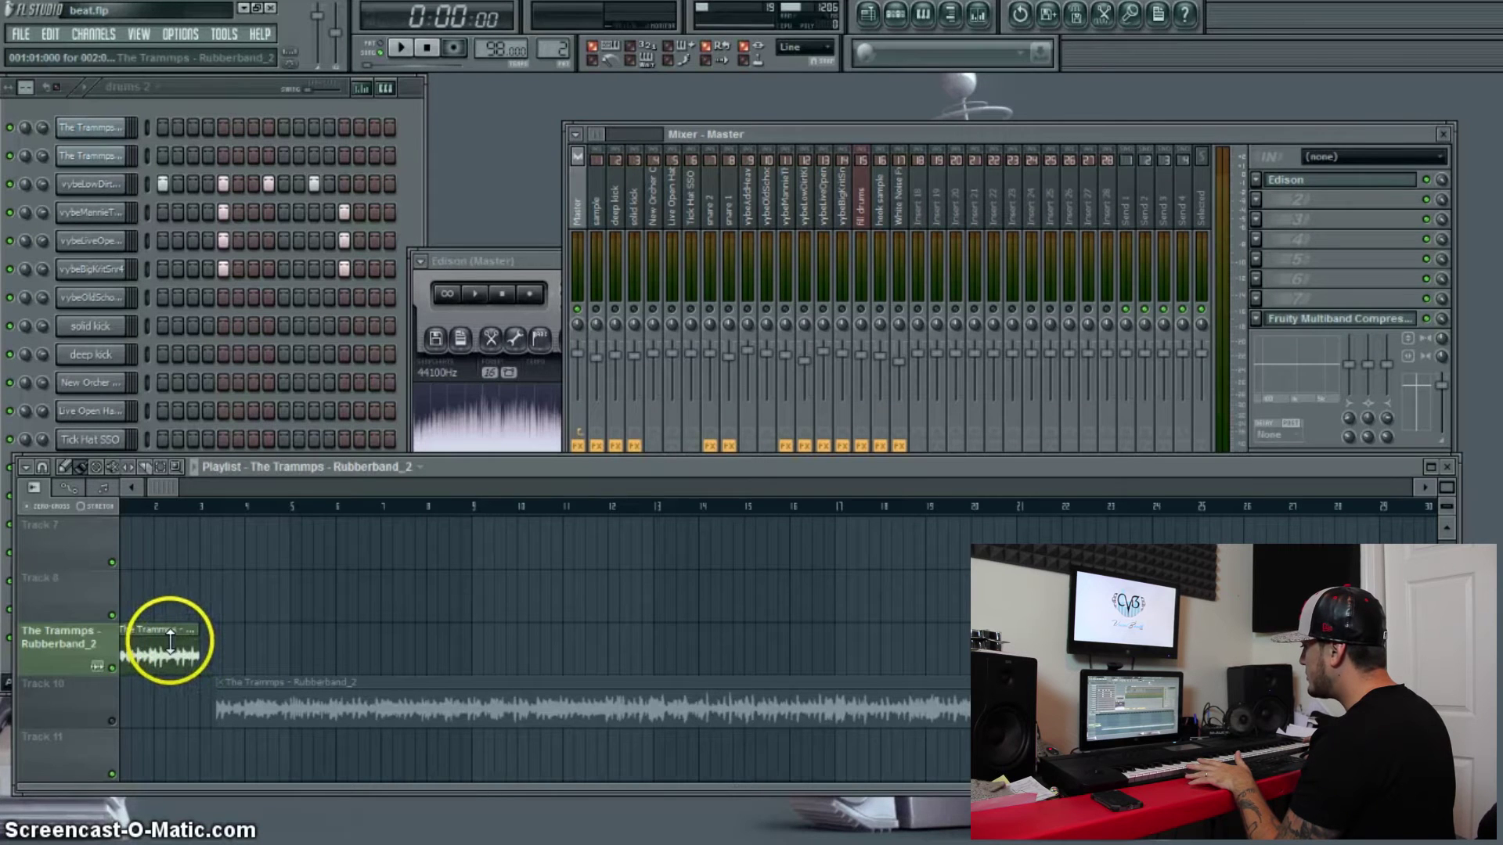
- Paint copies of the two-bar Rubberband_2 slice along its track, deleting surplus ones so four slices run in a row
{"action": "mouse_move", "coordinate": [203, 643]}
{"action": "left_mouse_down"}
{"action": "mouse_move", "coordinate": [589, 644]}
{"action": "mouse_move", "coordinate": [401, 643]}
{"action": "left_mouse_up"}
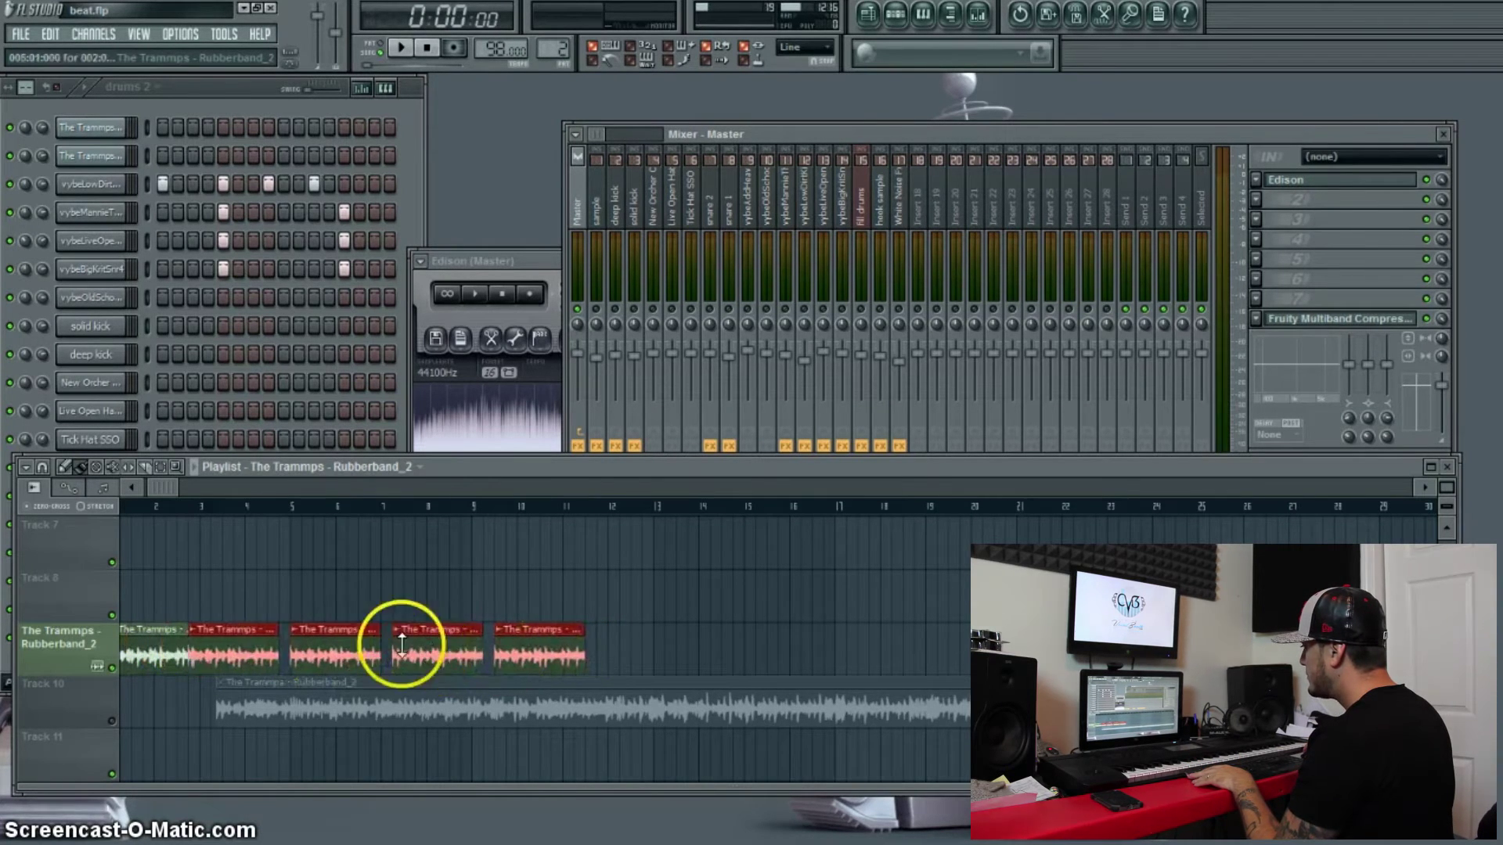
{"action": "left_click", "coordinate": [337, 600]}
{"action": "right_click", "coordinate": [336, 602]}
{"action": "right_click", "coordinate": [317, 636]}
{"action": "right_click", "coordinate": [403, 668]}
{"action": "right_click", "coordinate": [548, 671]}
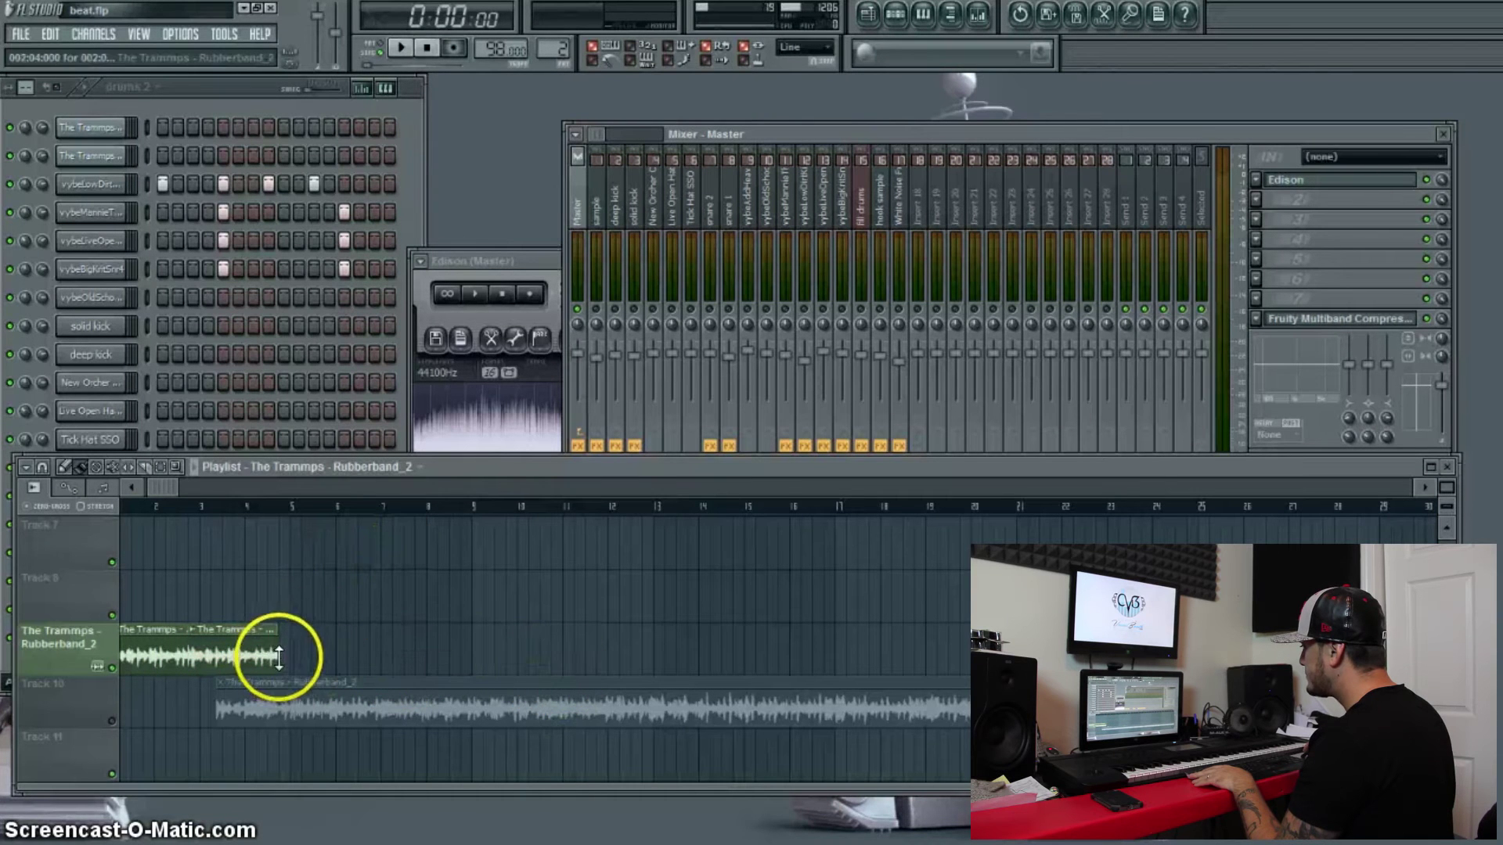
{"action": "left_click_drag", "start_coordinate": [278, 651], "coordinate": [413, 647]}
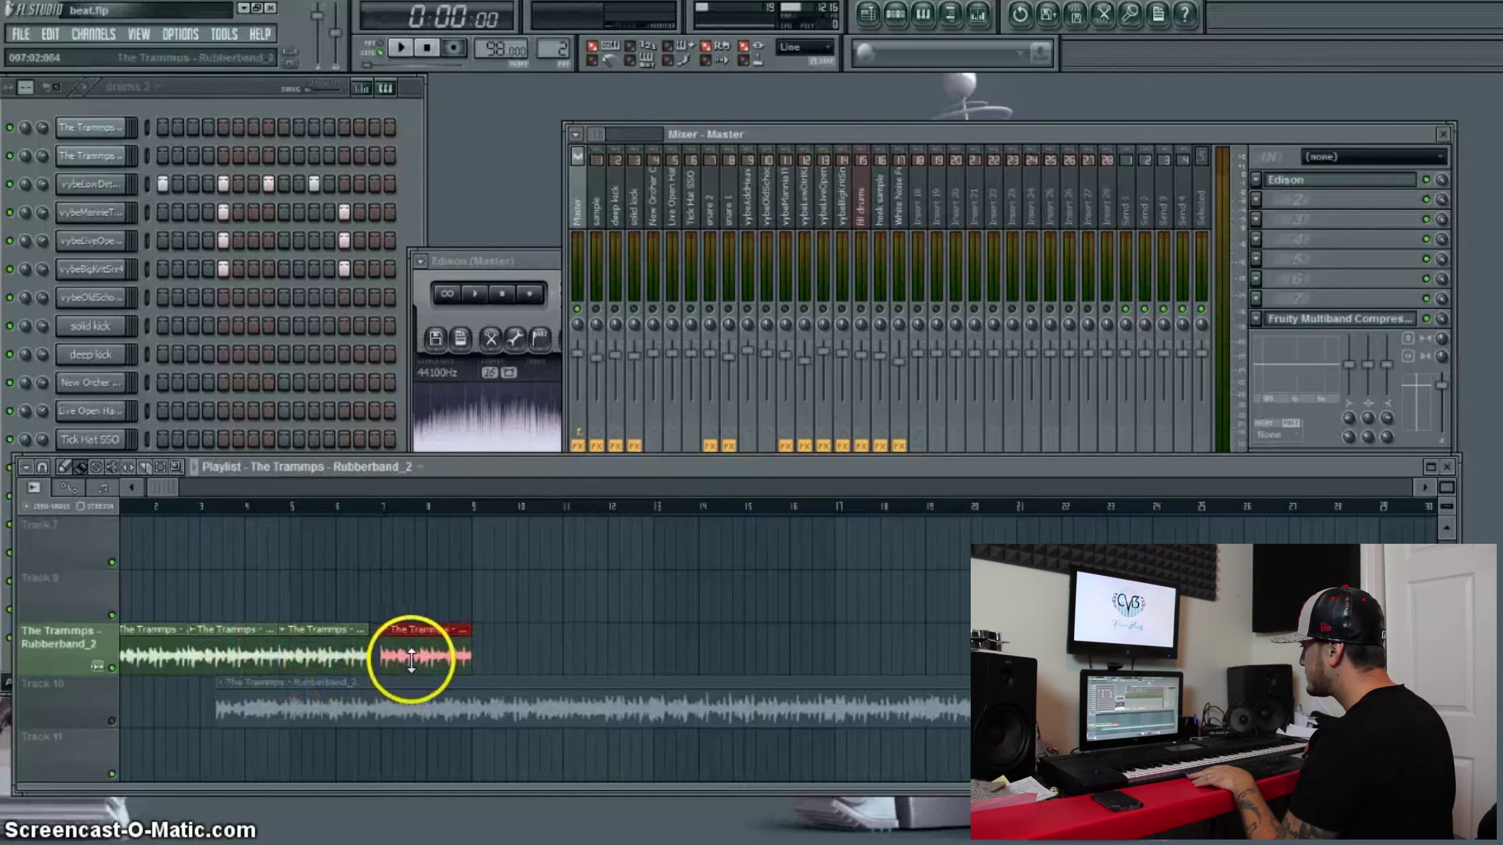
- Audition the copied slices briefly, stop playback, and align the second Rubberband_2 slice to the start of bar 3
{"action": "key", "text": "space"}
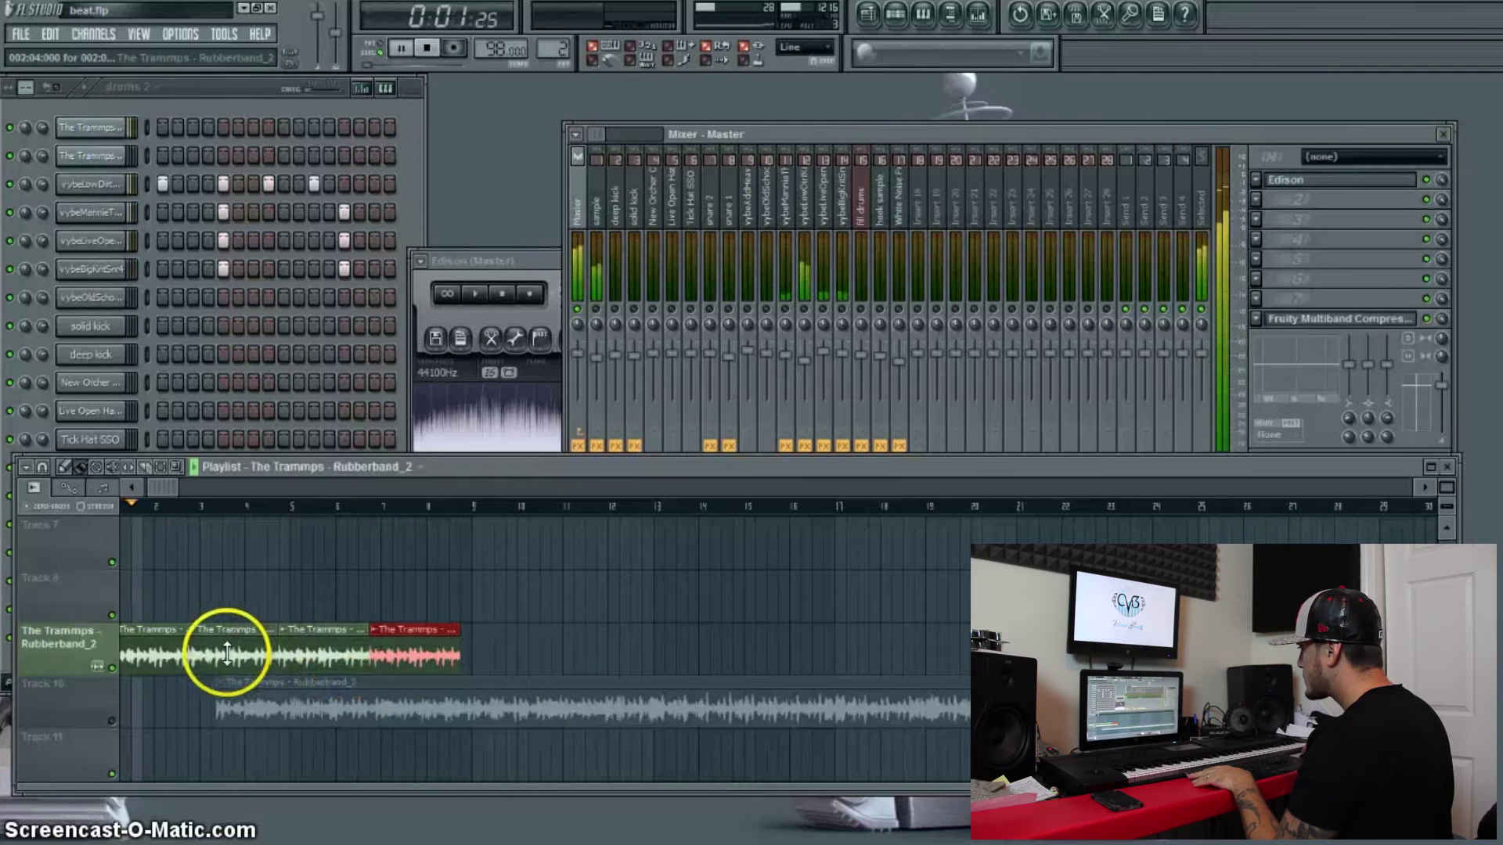
{"action": "left_click", "coordinate": [174, 465]}
{"action": "left_click_drag", "start_coordinate": [241, 579], "coordinate": [102, 644]}
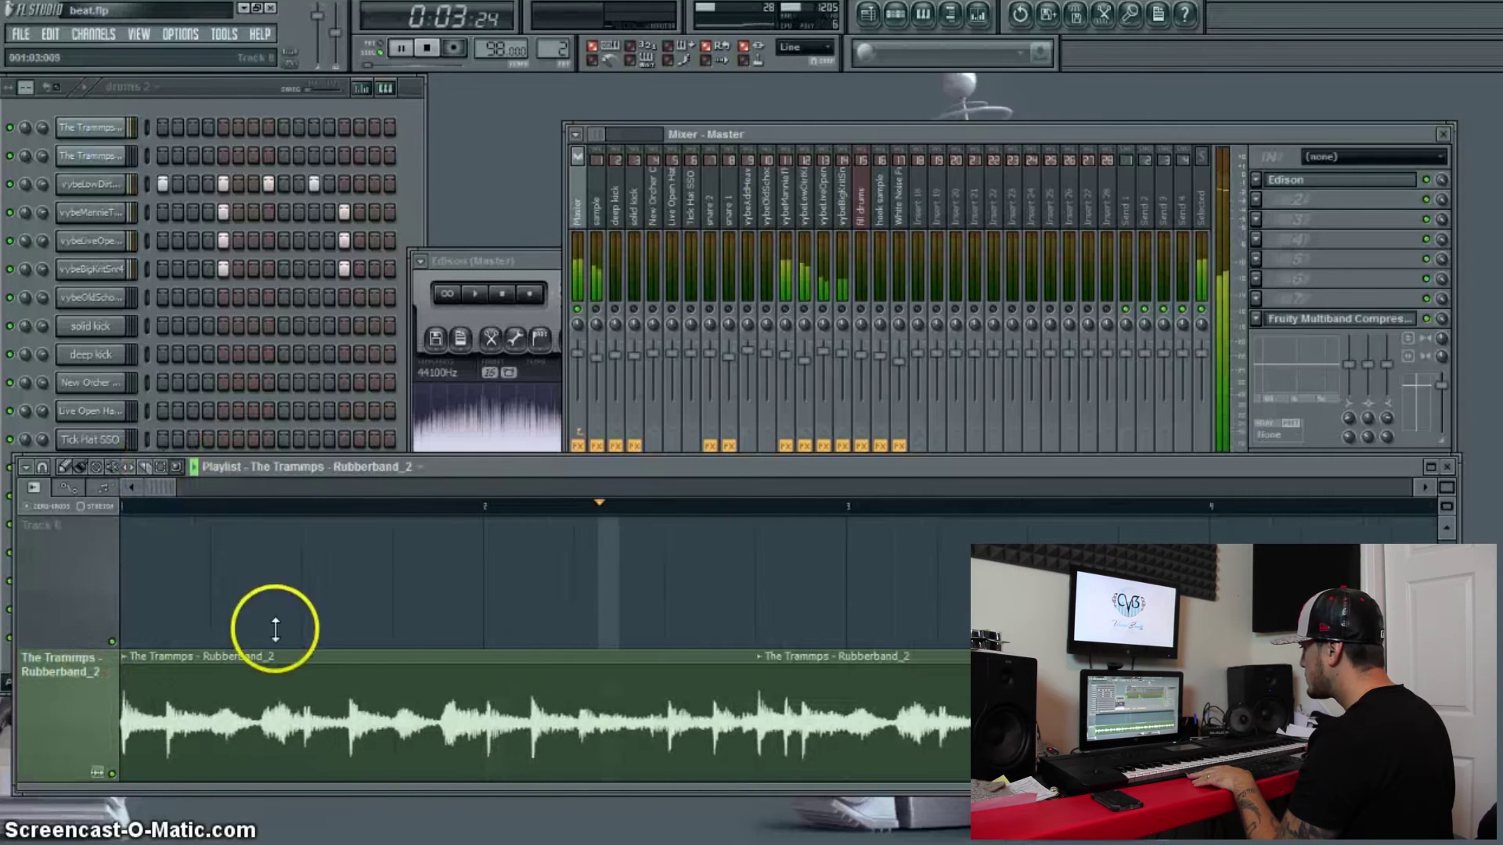
{"action": "key", "text": "space"}
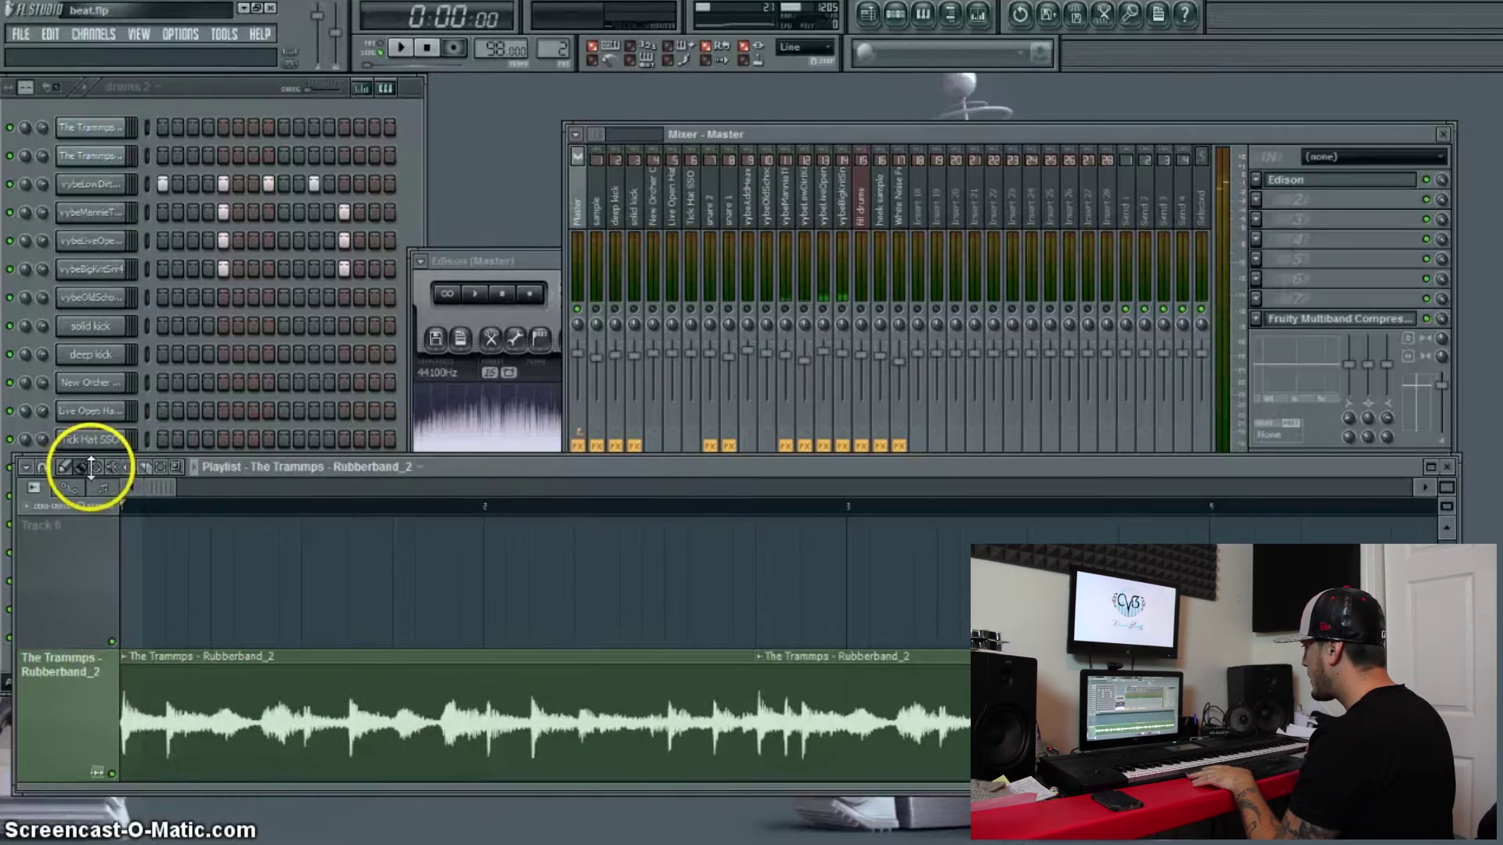
{"action": "left_click_drag", "start_coordinate": [939, 688], "coordinate": [1031, 688]}
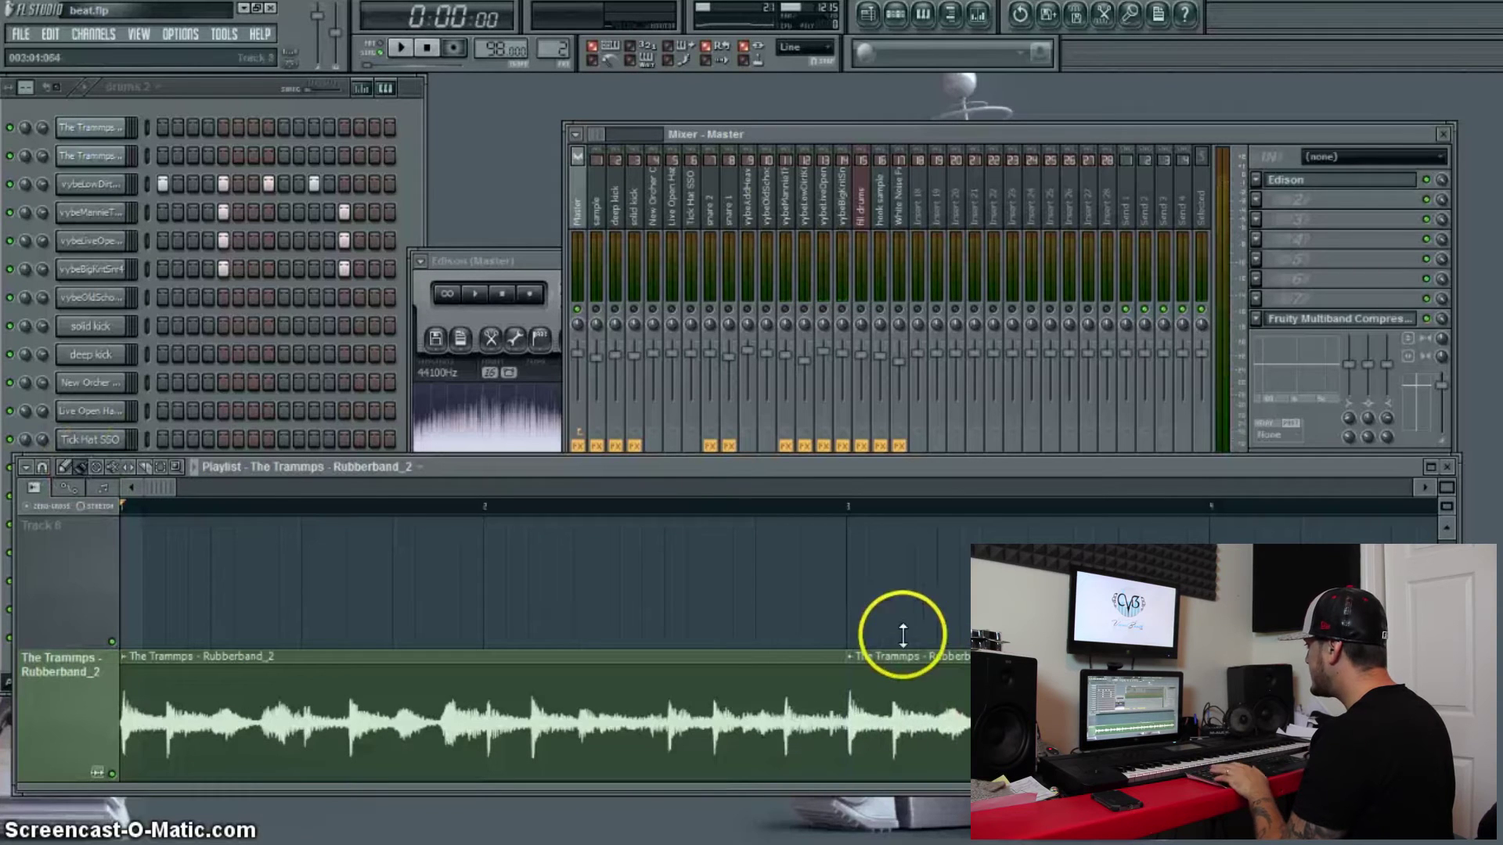
- Align the third Rubberband_2 slice to the start of bar 5, directly behind the second slice
{"action": "left_click", "coordinate": [172, 468]}
{"action": "right_click", "coordinate": [213, 562]}
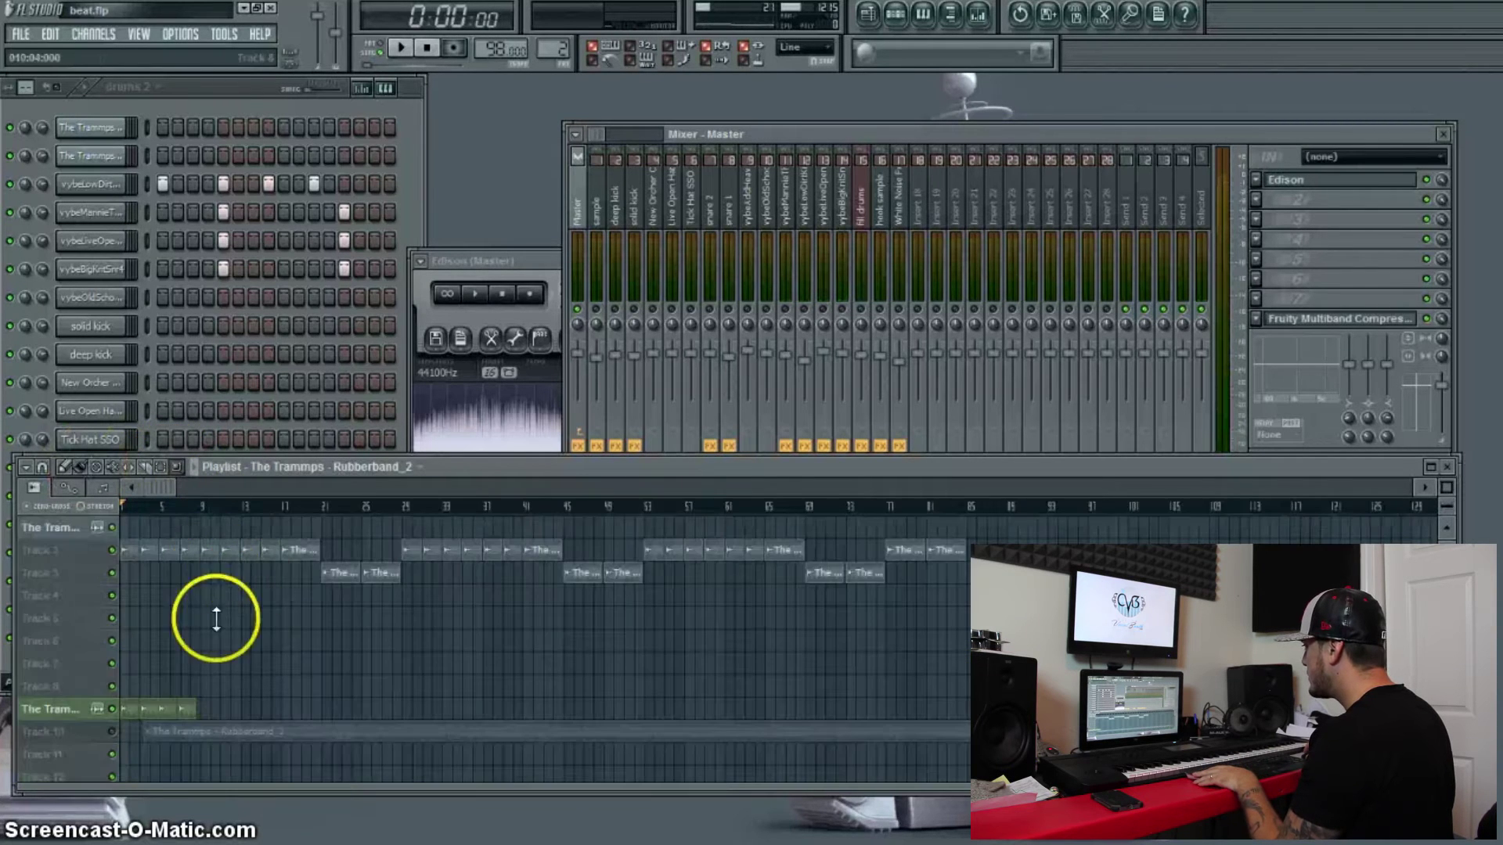
{"action": "left_click_drag", "start_coordinate": [189, 686], "coordinate": [114, 729]}
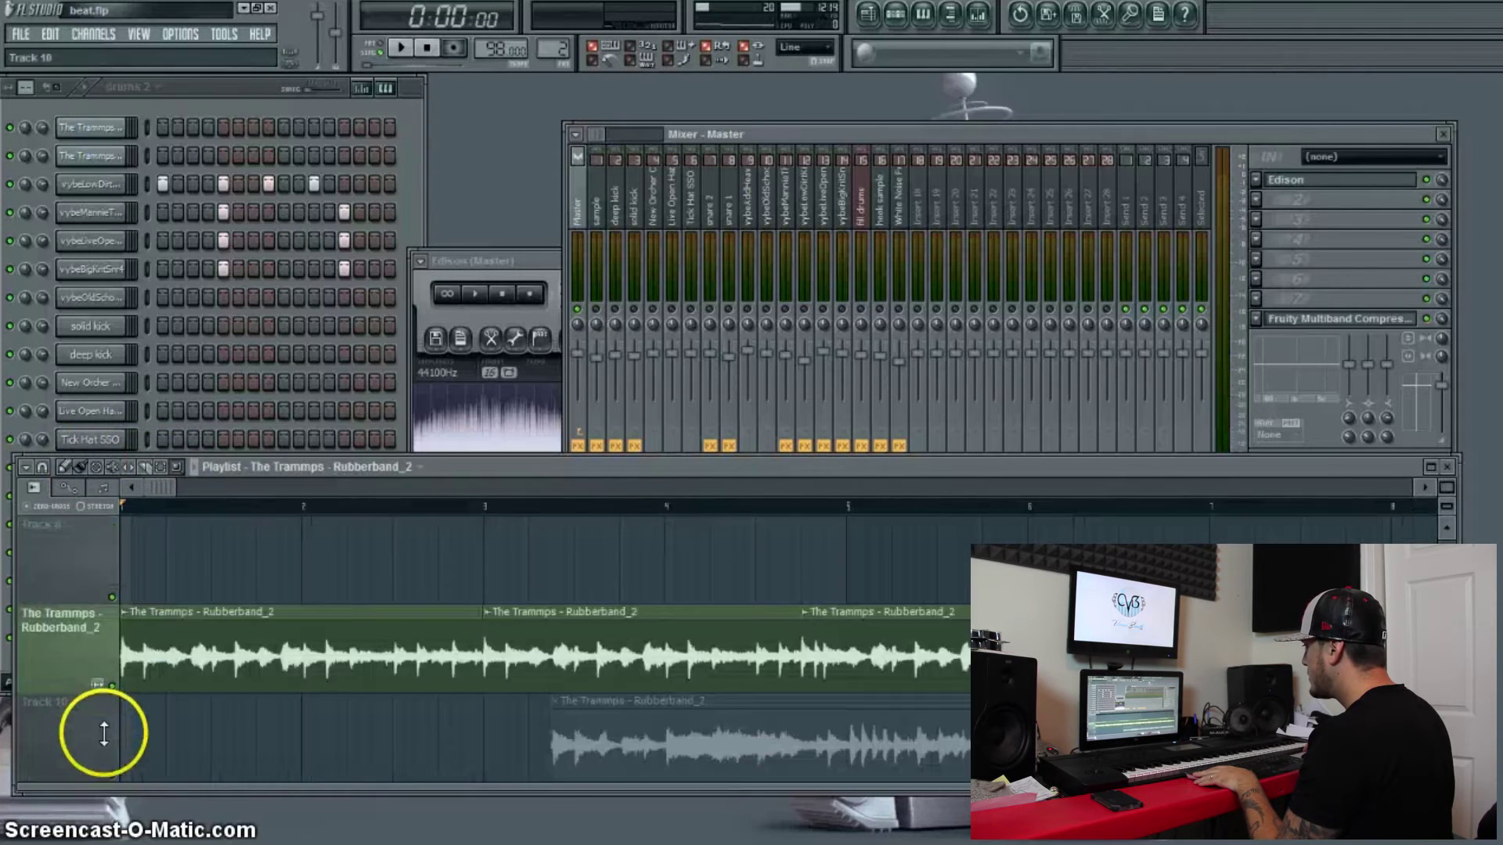
{"action": "left_click", "coordinate": [68, 468]}
{"action": "right_click", "coordinate": [946, 610]}
{"action": "left_click_drag", "start_coordinate": [929, 650], "coordinate": [962, 637]}
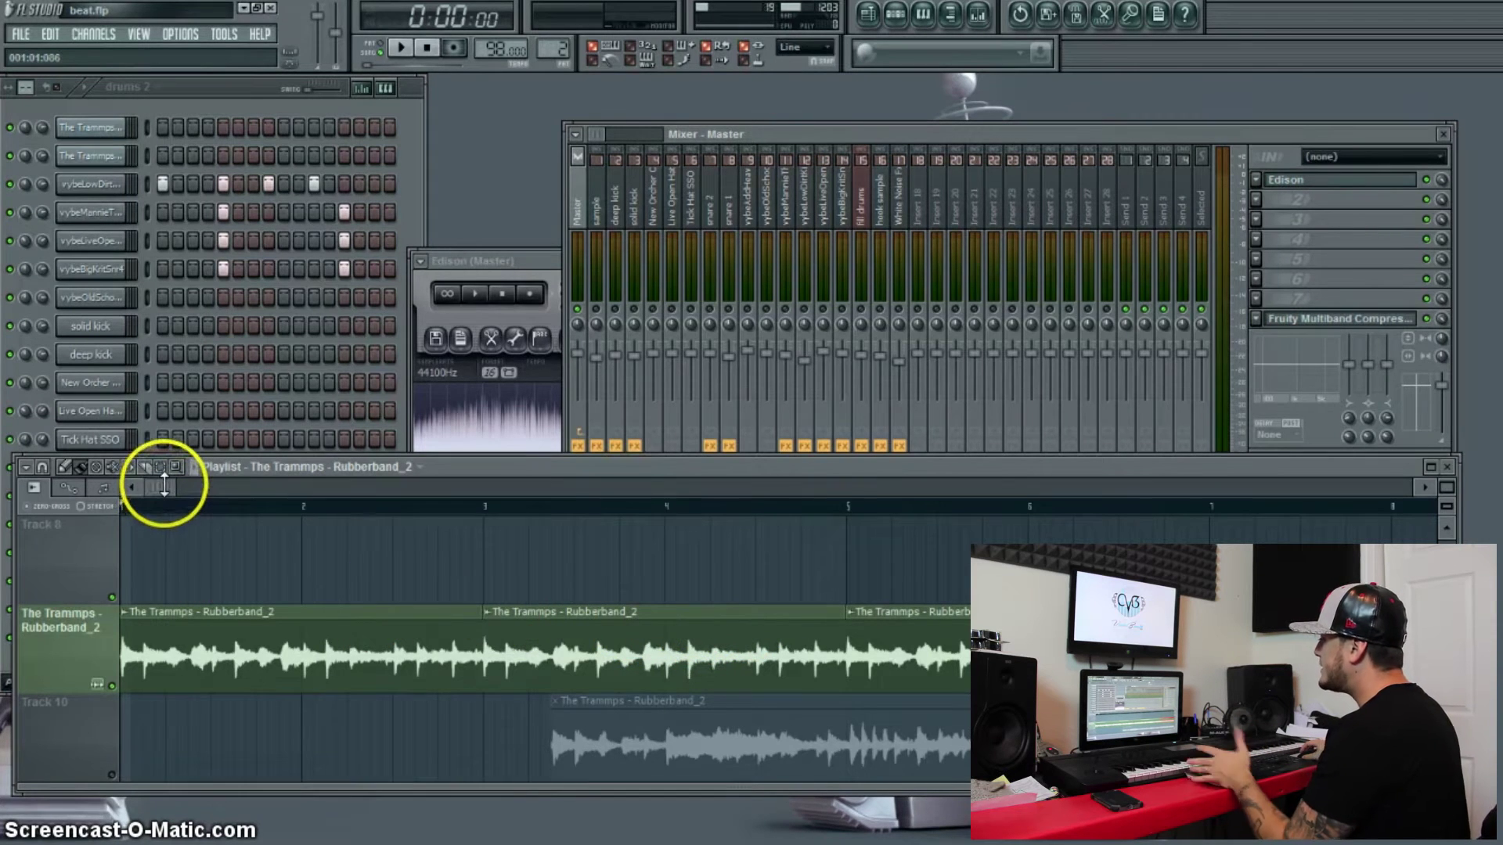
- Align the fourth Rubberband_2 slice to the start of bar 7 and clear its selection
{"action": "mouse_move", "coordinate": [160, 487]}
{"action": "left_mouse_down"}
{"action": "mouse_move", "coordinate": [178, 489]}
{"action": "mouse_move", "coordinate": [155, 489]}
{"action": "left_mouse_up"}
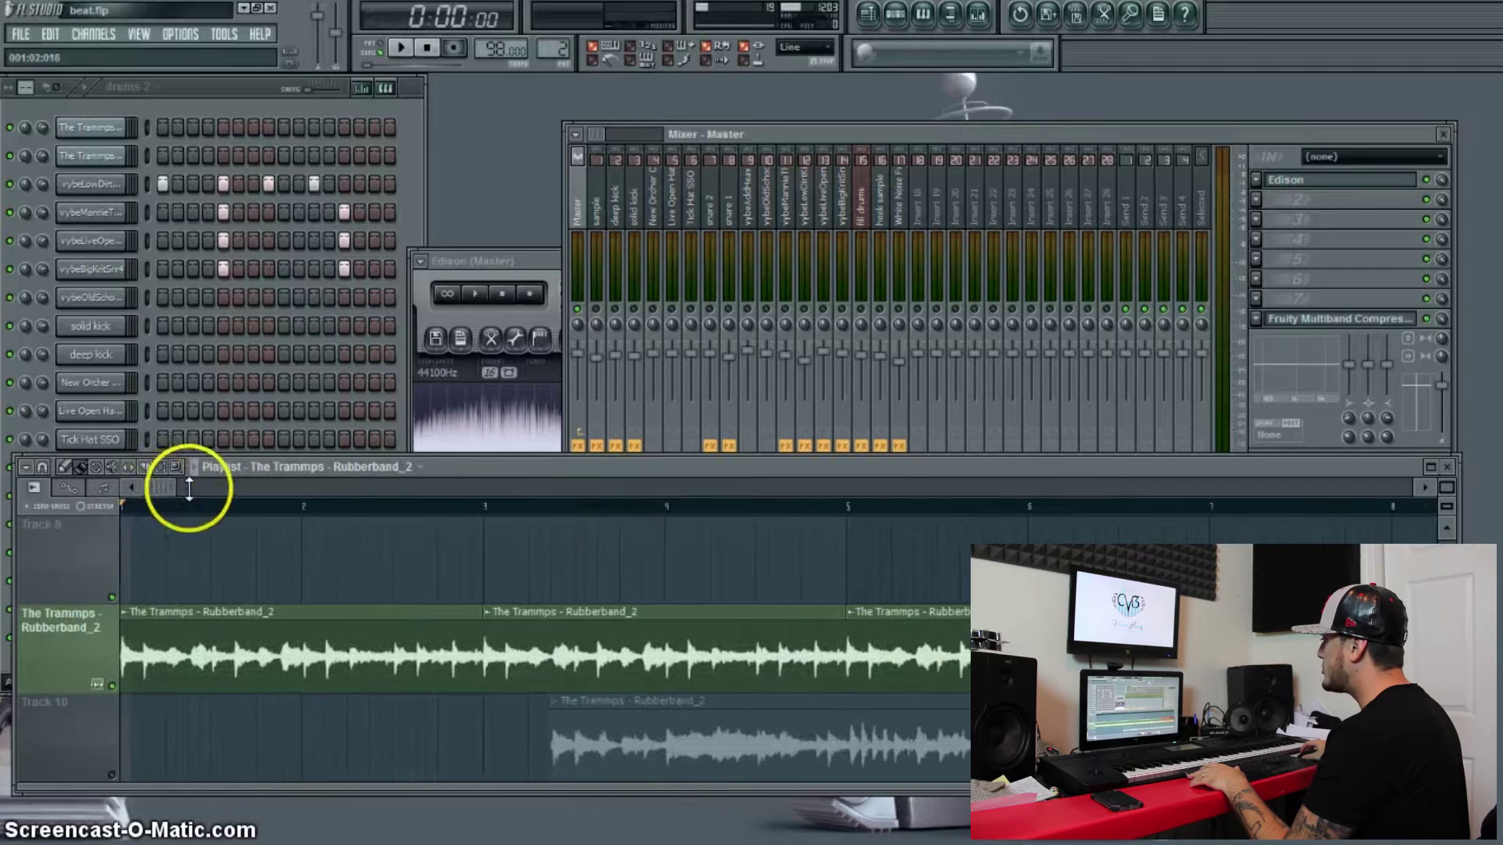
{"action": "right_click", "coordinate": [175, 468]}
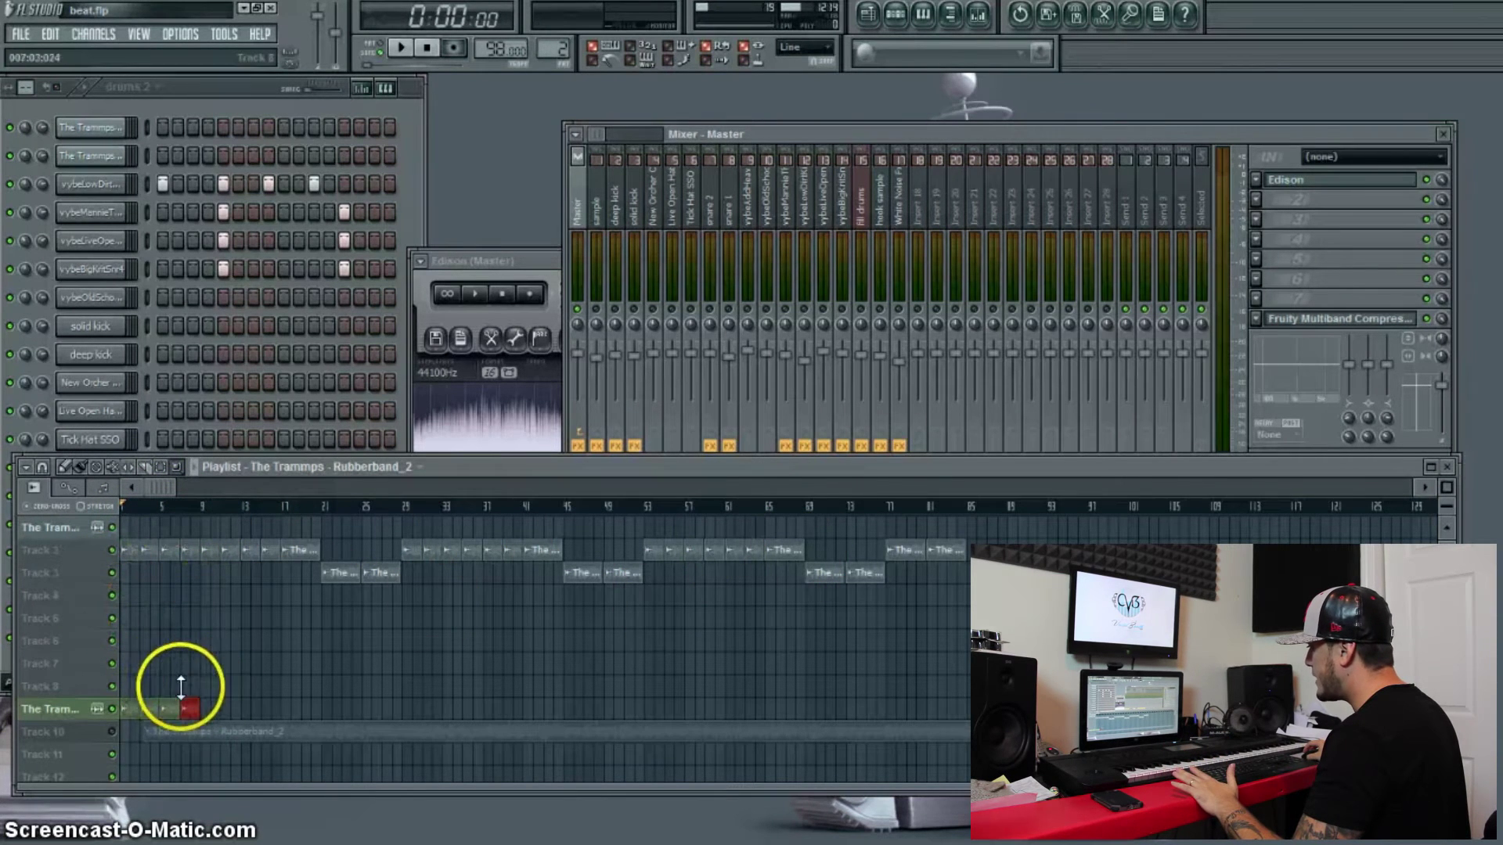
{"action": "left_click_drag", "start_coordinate": [217, 698], "coordinate": [65, 723]}
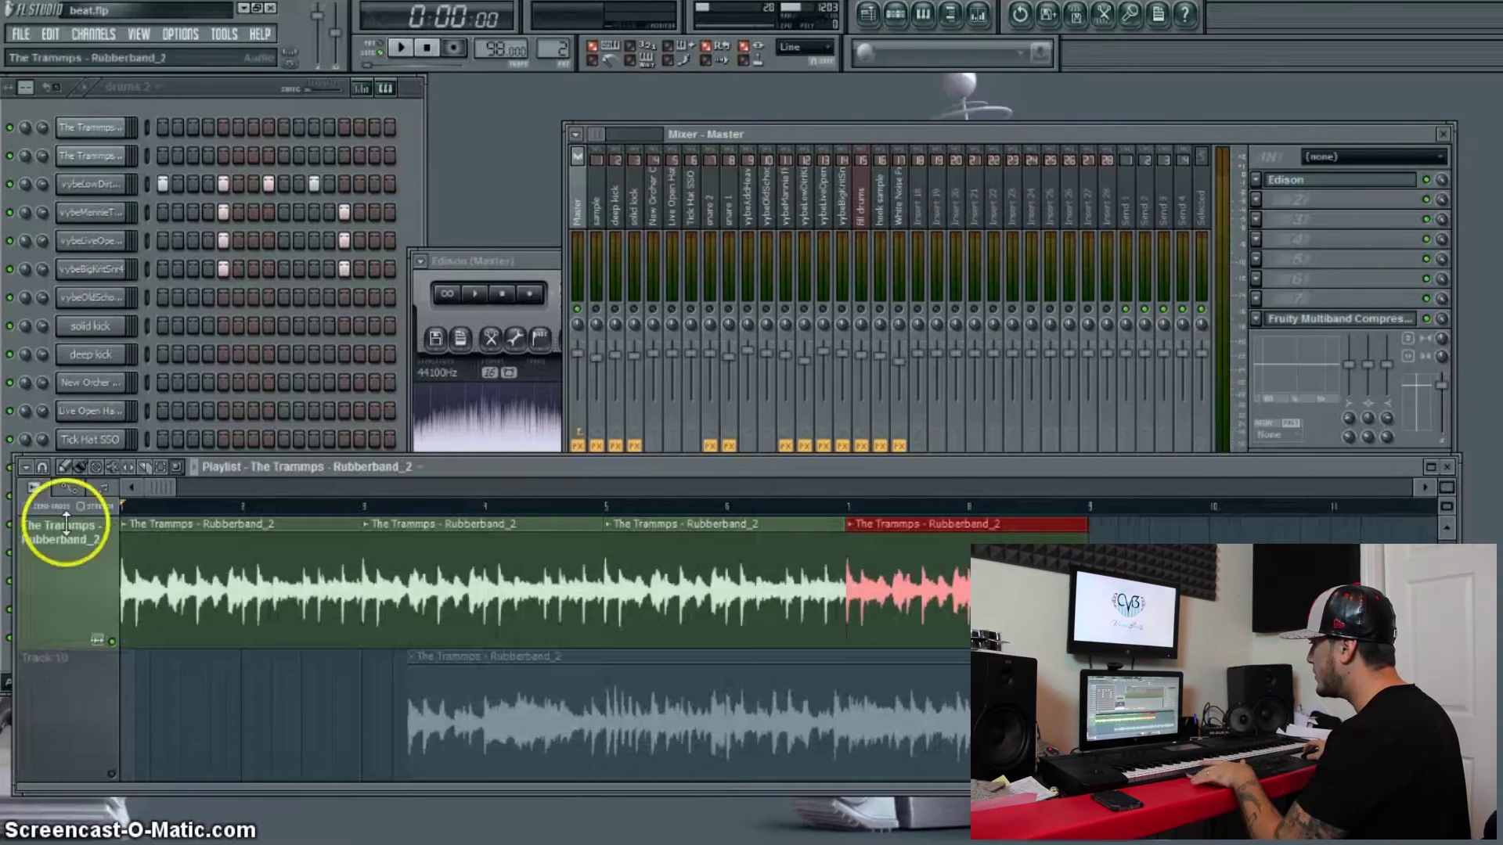
{"action": "left_click", "coordinate": [79, 468]}
{"action": "left_click", "coordinate": [266, 563]}
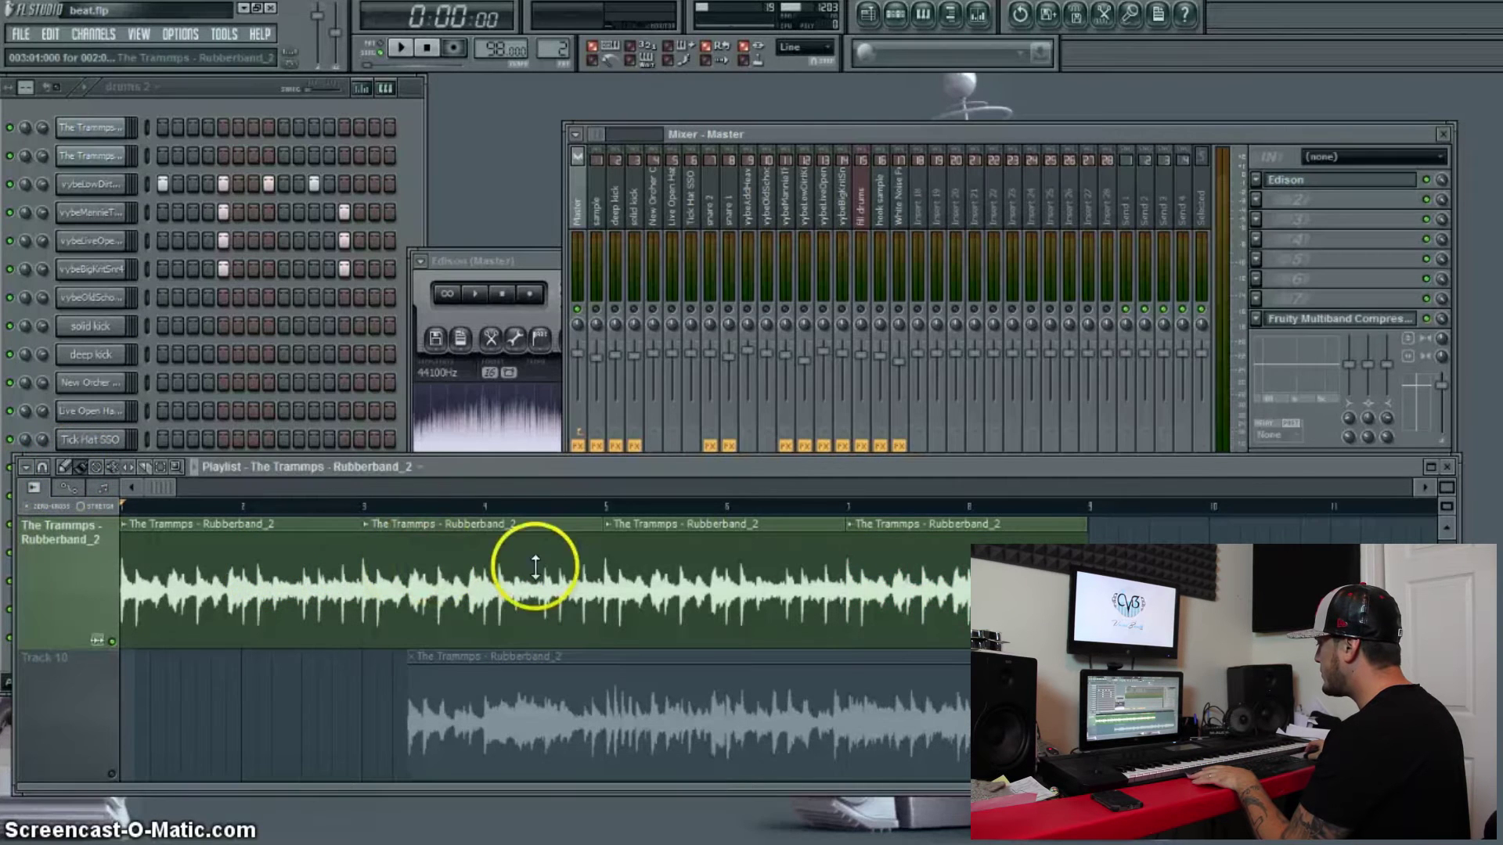
- Examine the existing sample clips on Tracks 2 and 3 and the drum, fill and efx patterns in the playlist
{"action": "scroll", "coordinate": [971, 611], "scroll_direction": "up", "scroll_amount": 2}
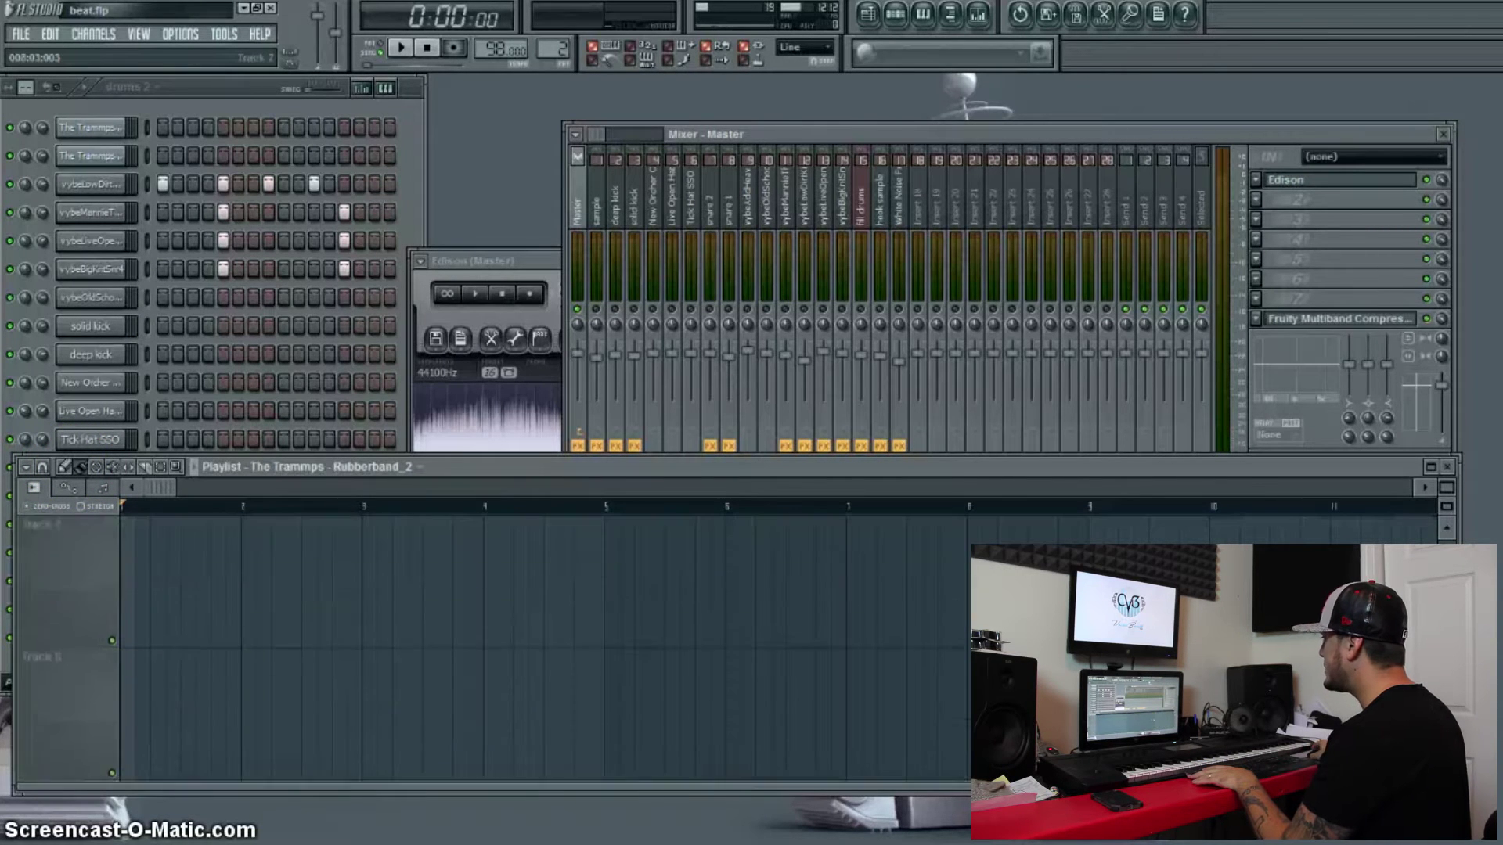
{"action": "scroll", "coordinate": [995, 627], "scroll_direction": "up", "scroll_amount": 3}
{"action": "scroll", "coordinate": [994, 626], "scroll_direction": "down", "scroll_amount": 2}
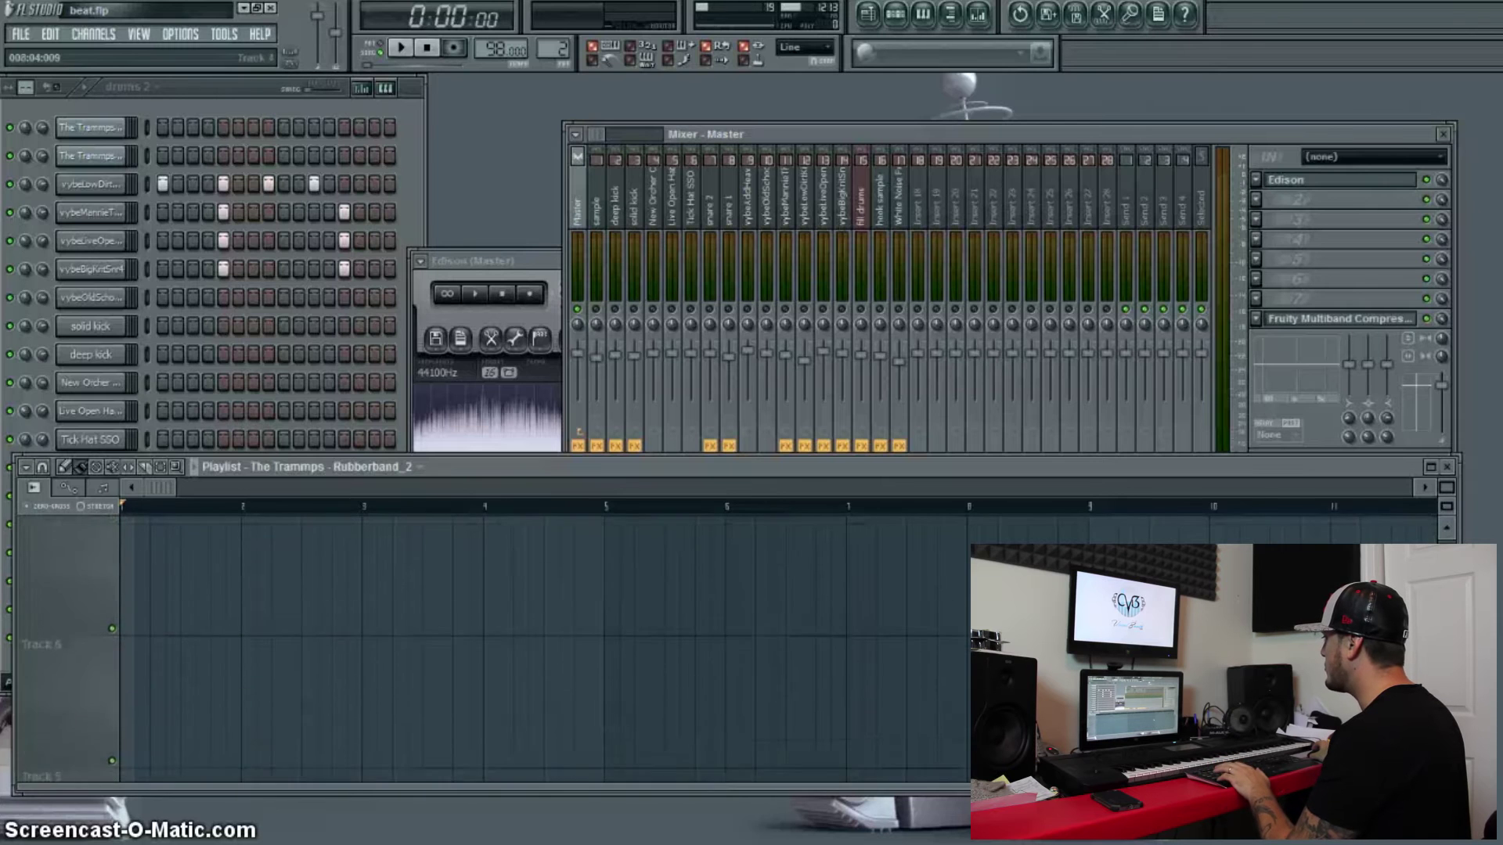
{"action": "scroll", "coordinate": [994, 626], "scroll_direction": "down", "scroll_amount": 4}
{"action": "scroll", "coordinate": [783, 611], "scroll_direction": "up", "scroll_amount": 2}
{"action": "scroll", "coordinate": [681, 618], "scroll_direction": "down", "scroll_amount": 1}
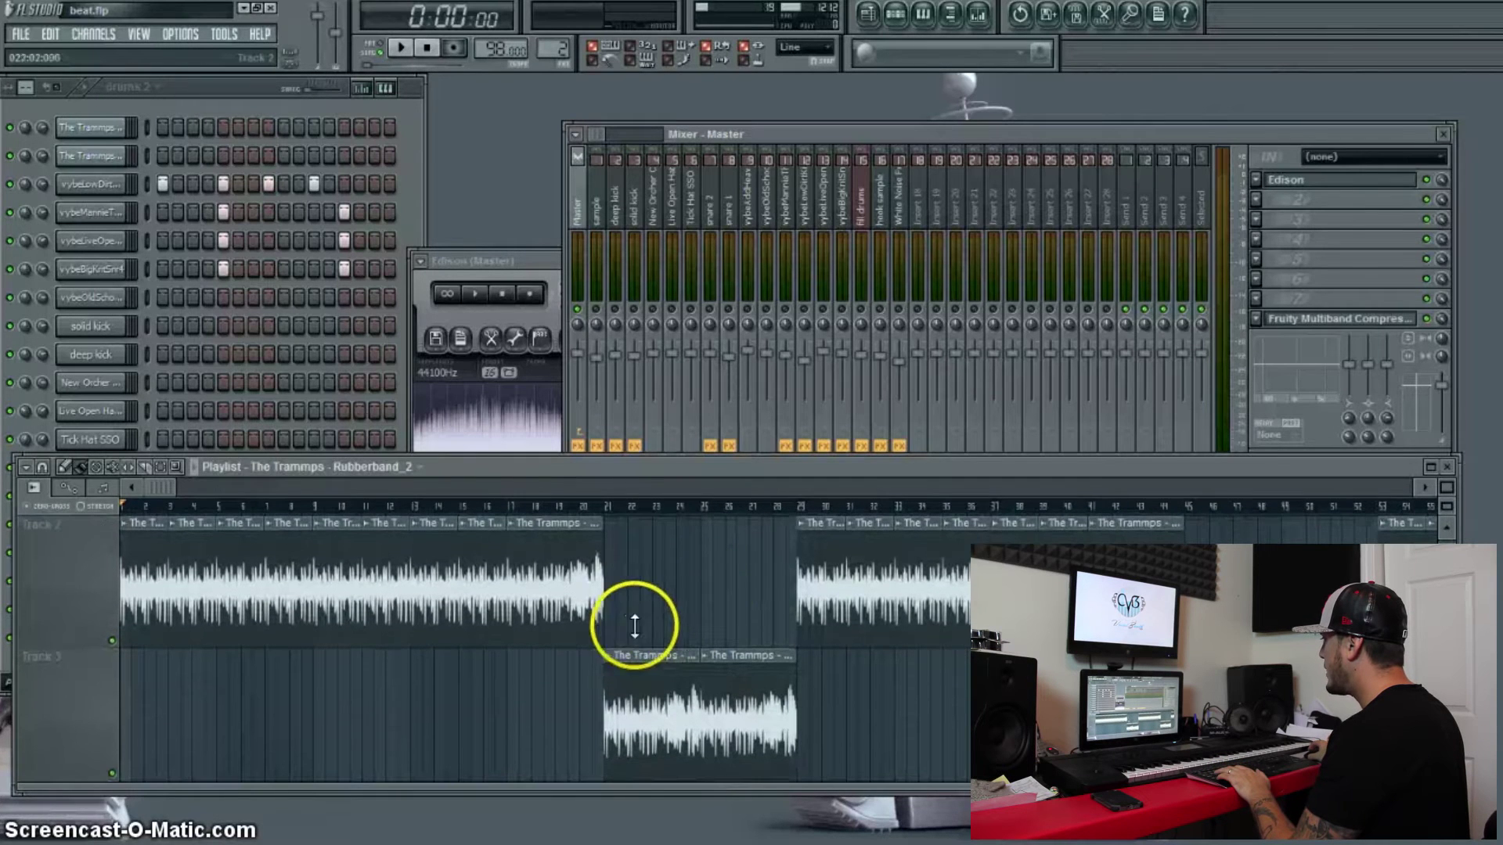
{"action": "scroll", "coordinate": [439, 644], "scroll_direction": "down", "scroll_amount": 7}
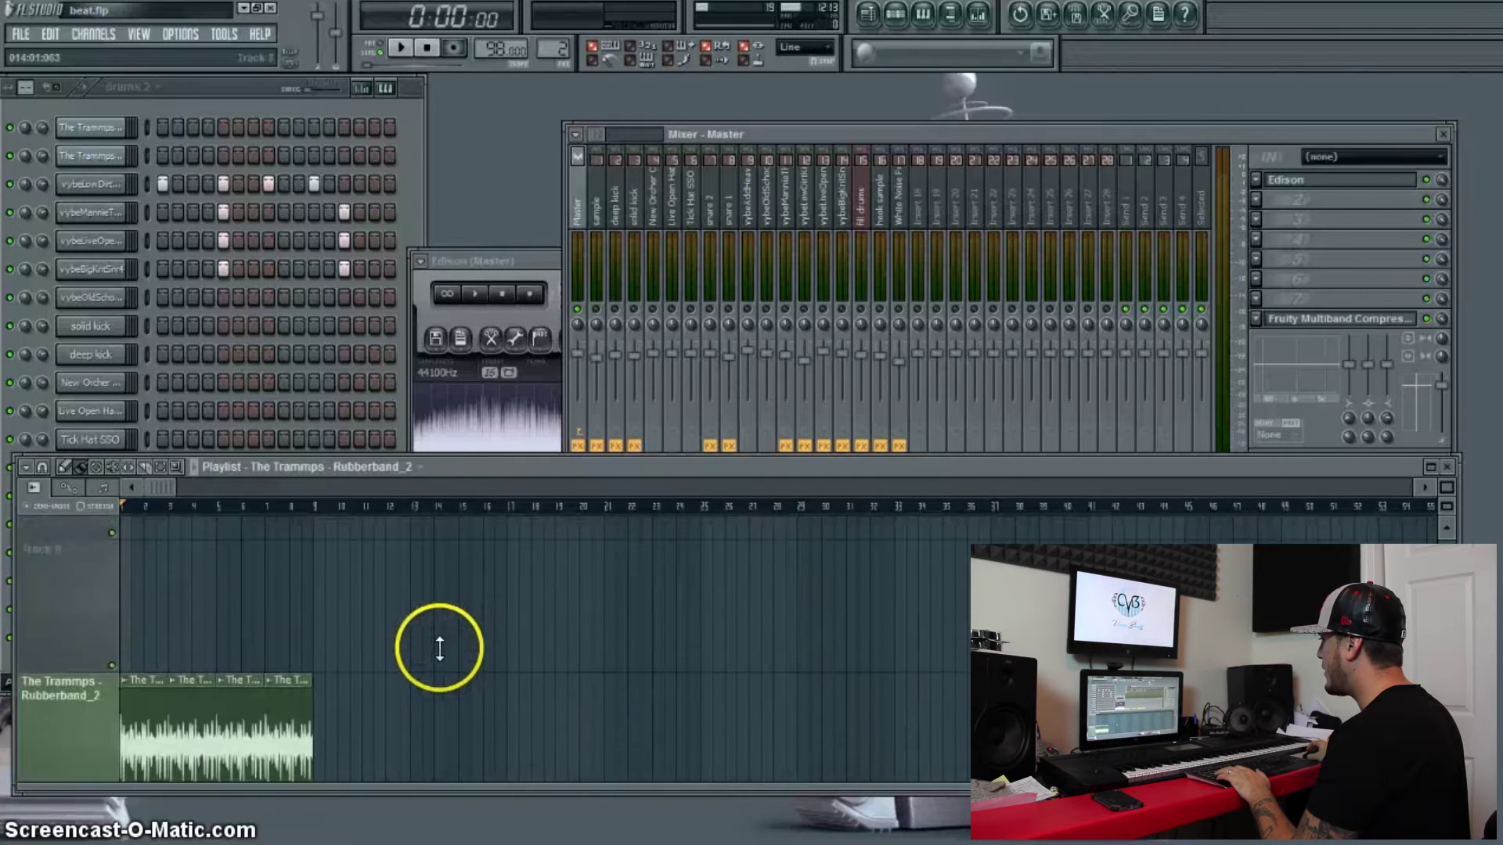
{"action": "scroll", "coordinate": [437, 646], "scroll_direction": "up", "scroll_amount": 2}
{"action": "left_click_drag", "start_coordinate": [335, 783], "coordinate": [341, 628]}
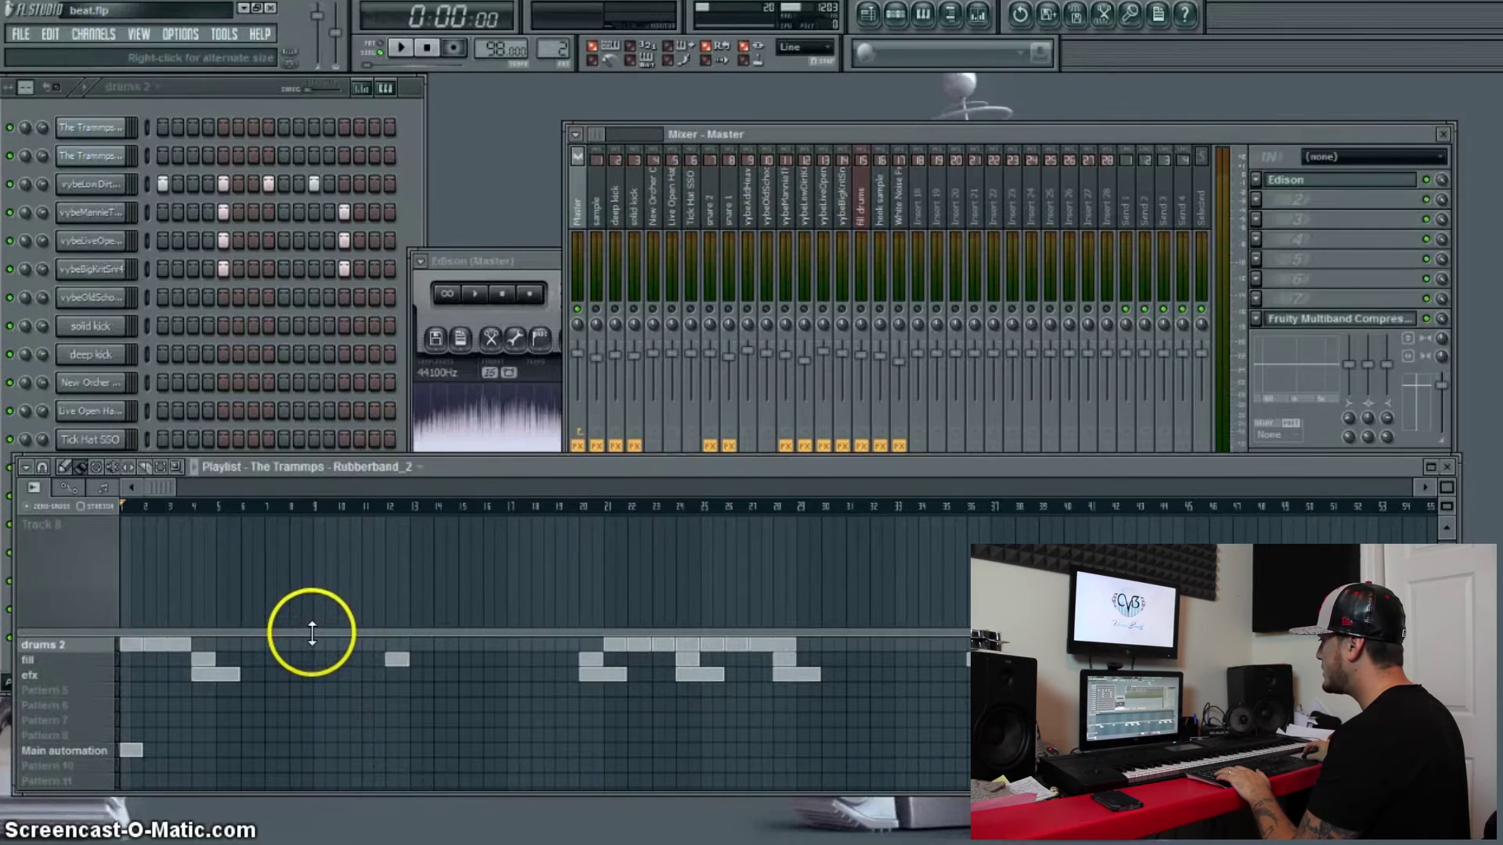
{"action": "left_click_drag", "start_coordinate": [311, 631], "coordinate": [251, 697]}
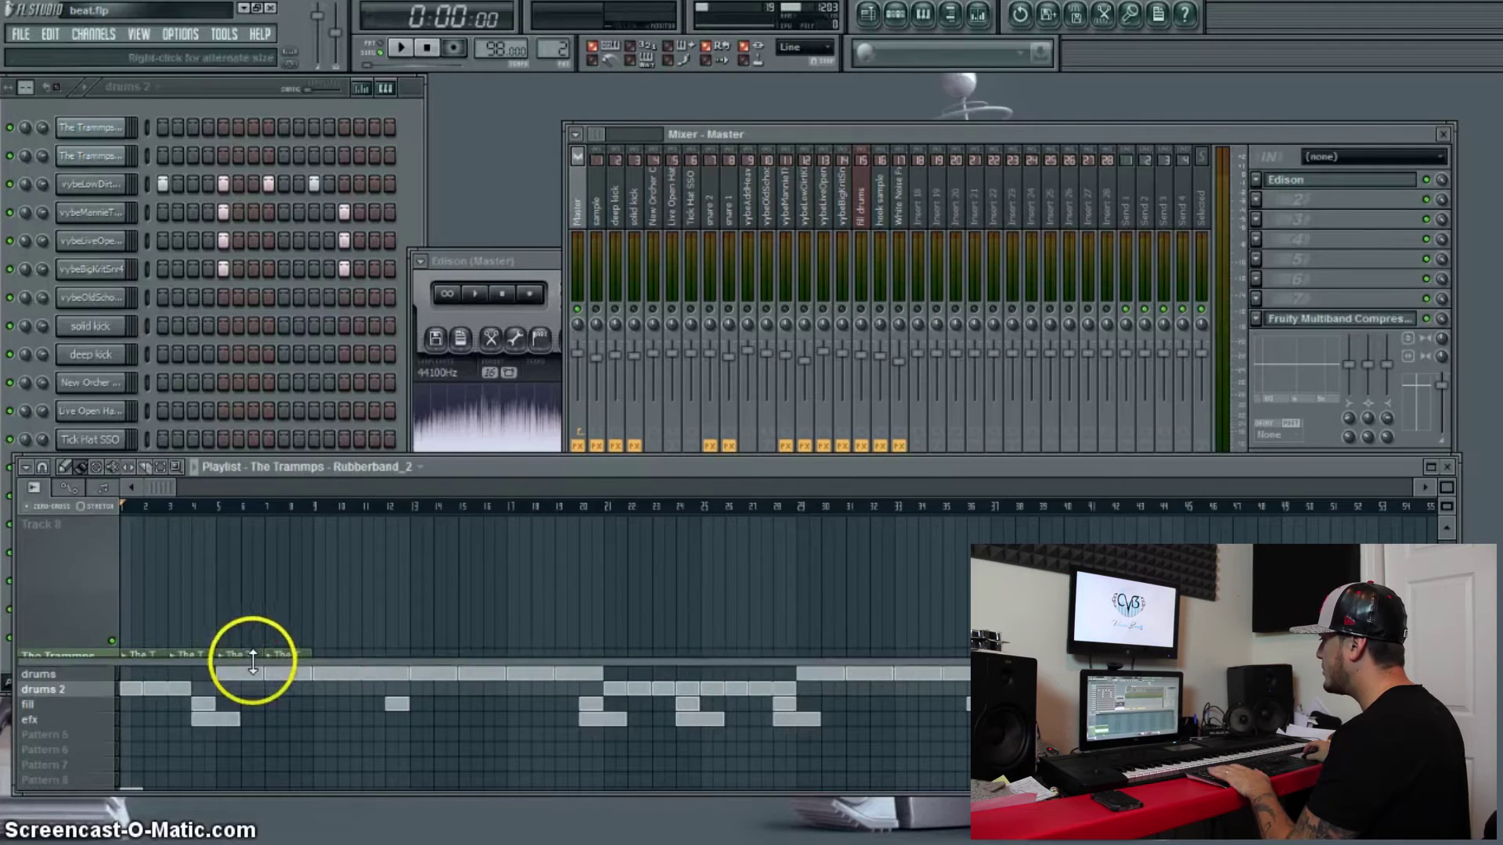
{"action": "left_click_drag", "start_coordinate": [251, 662], "coordinate": [247, 791]}
{"action": "scroll", "coordinate": [239, 620], "scroll_direction": "down", "scroll_amount": 1}
{"action": "left_click_drag", "start_coordinate": [239, 622], "coordinate": [228, 587]}
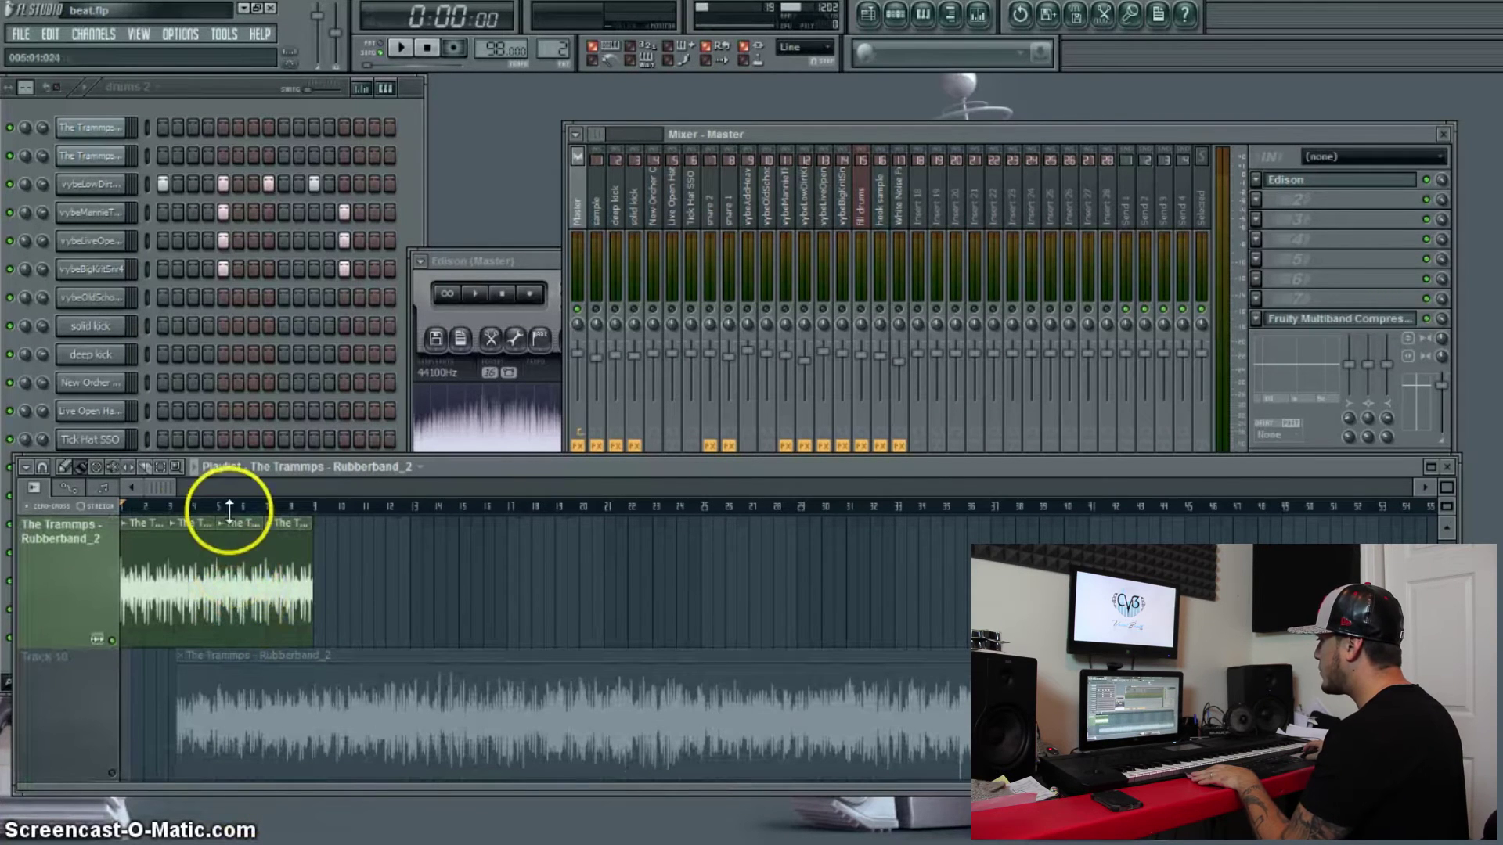
- Play the arrangement and add three more copies of the two-bar Rubberband_2 slice behind the fourth one
{"action": "left_click", "coordinate": [178, 466]}
{"action": "left_click_drag", "start_coordinate": [412, 587], "coordinate": [138, 595]}
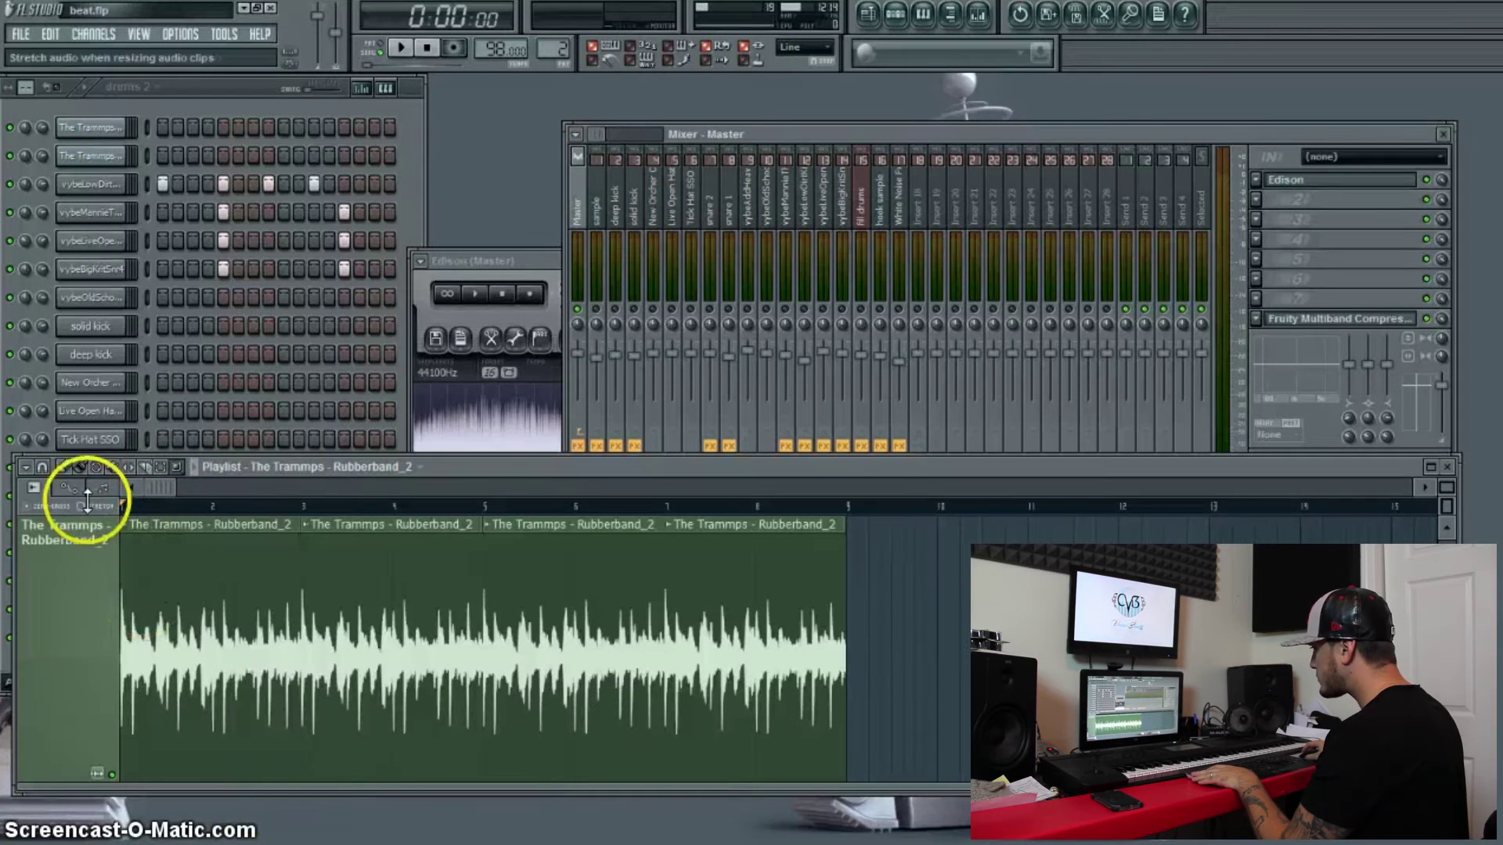
{"action": "left_click", "coordinate": [79, 469]}
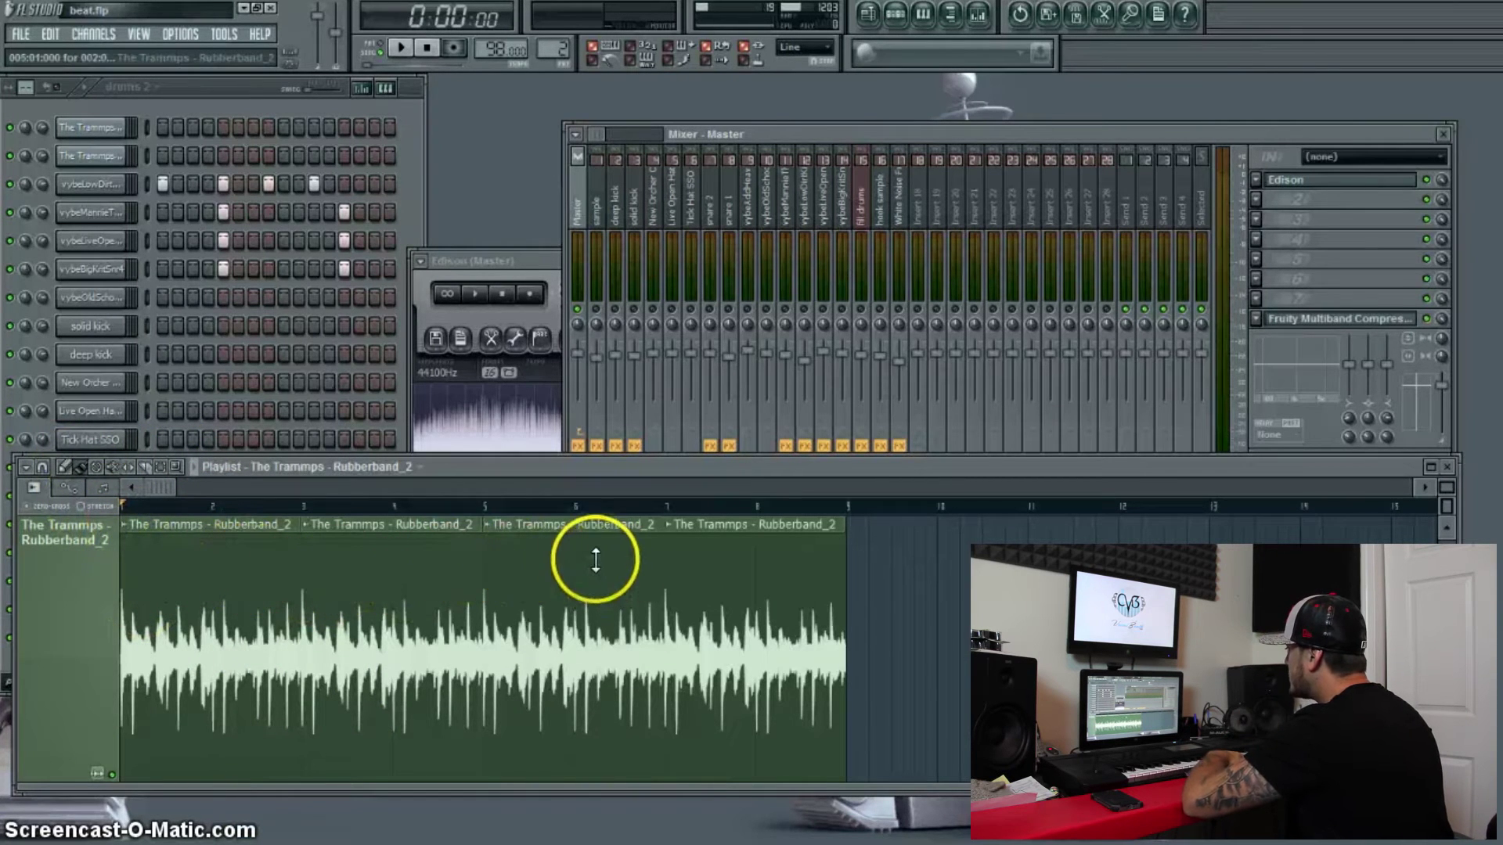
{"action": "key", "text": "space"}
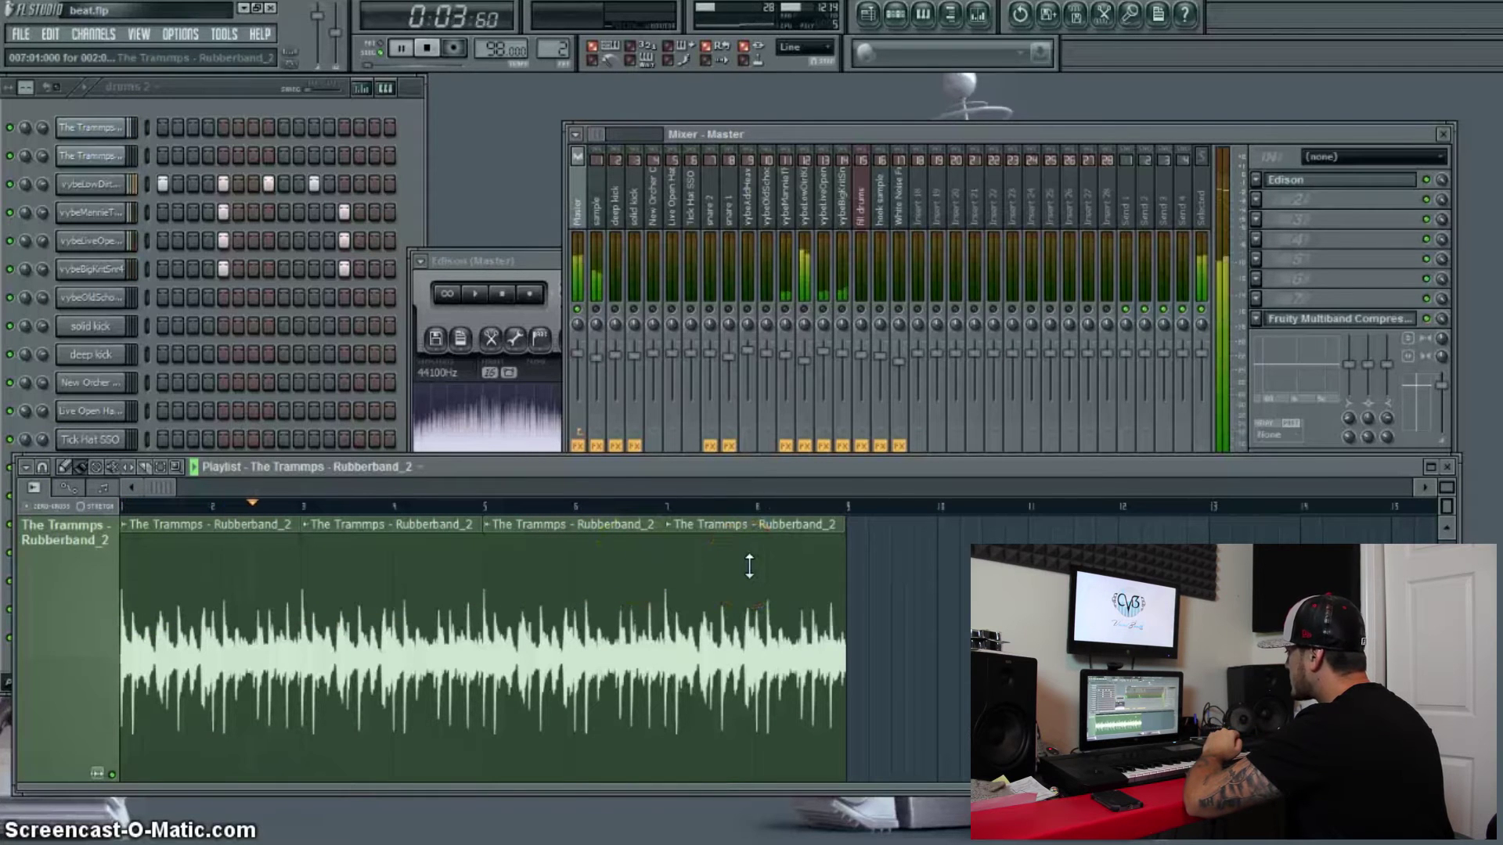
{"action": "left_click", "coordinate": [852, 577]}
{"action": "left_click", "coordinate": [1049, 580]}
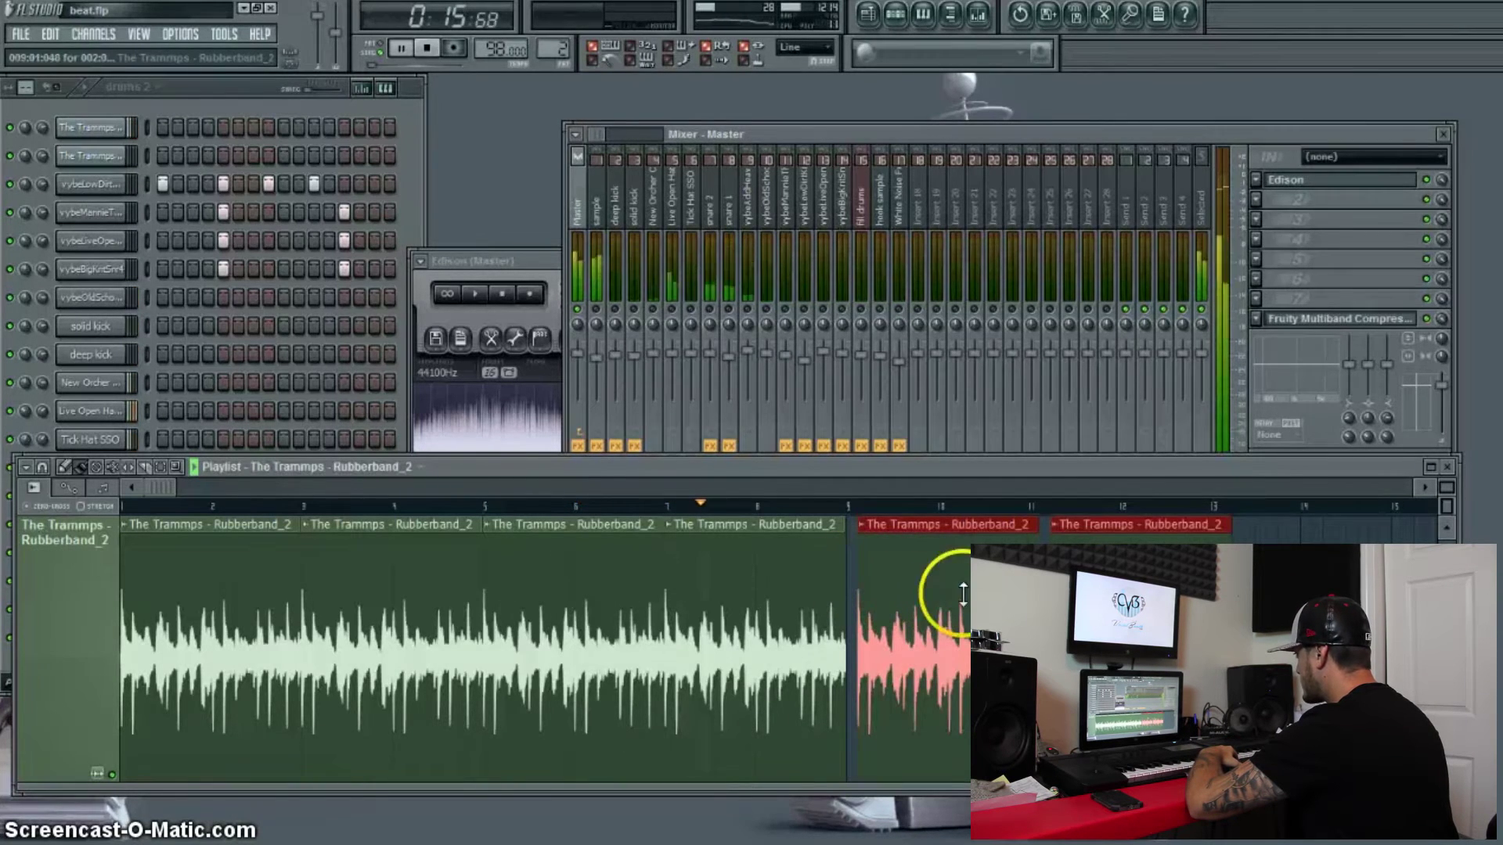
{"action": "left_click", "coordinate": [1281, 595]}
- Align the three new Rubberband_2 slices to the starts of bars 9, 11 and 13, and stop playback
{"action": "left_click_drag", "start_coordinate": [968, 612], "coordinate": [955, 614]}
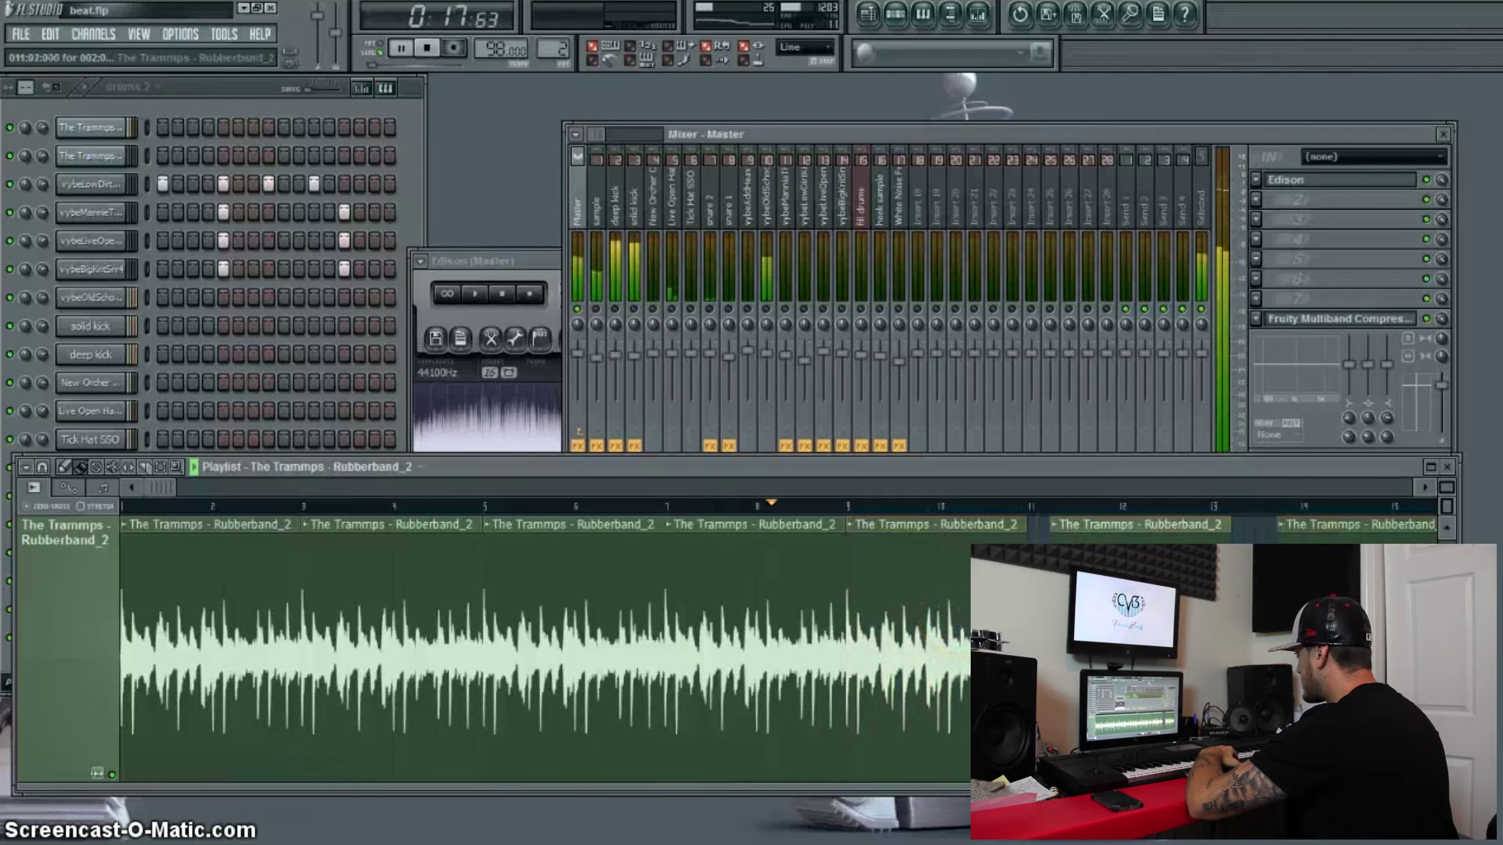
{"action": "left_click_drag", "start_coordinate": [1127, 615], "coordinate": [1106, 615]}
{"action": "left_click_drag", "start_coordinate": [1331, 615], "coordinate": [1264, 615]}
{"action": "key", "text": "space"}
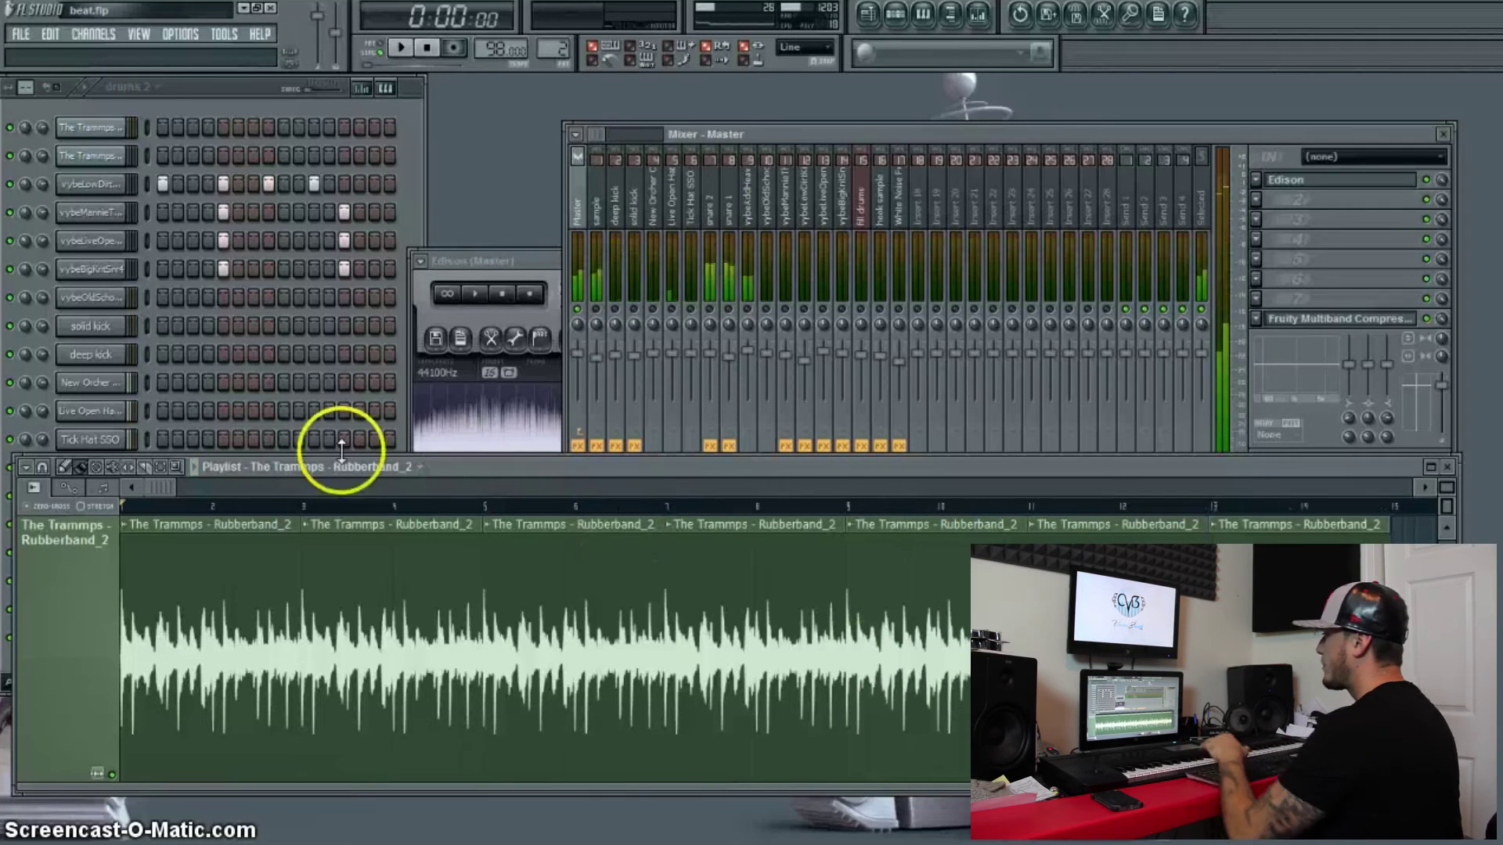
{"action": "right_click", "coordinate": [185, 542], "text": "ctrl"}
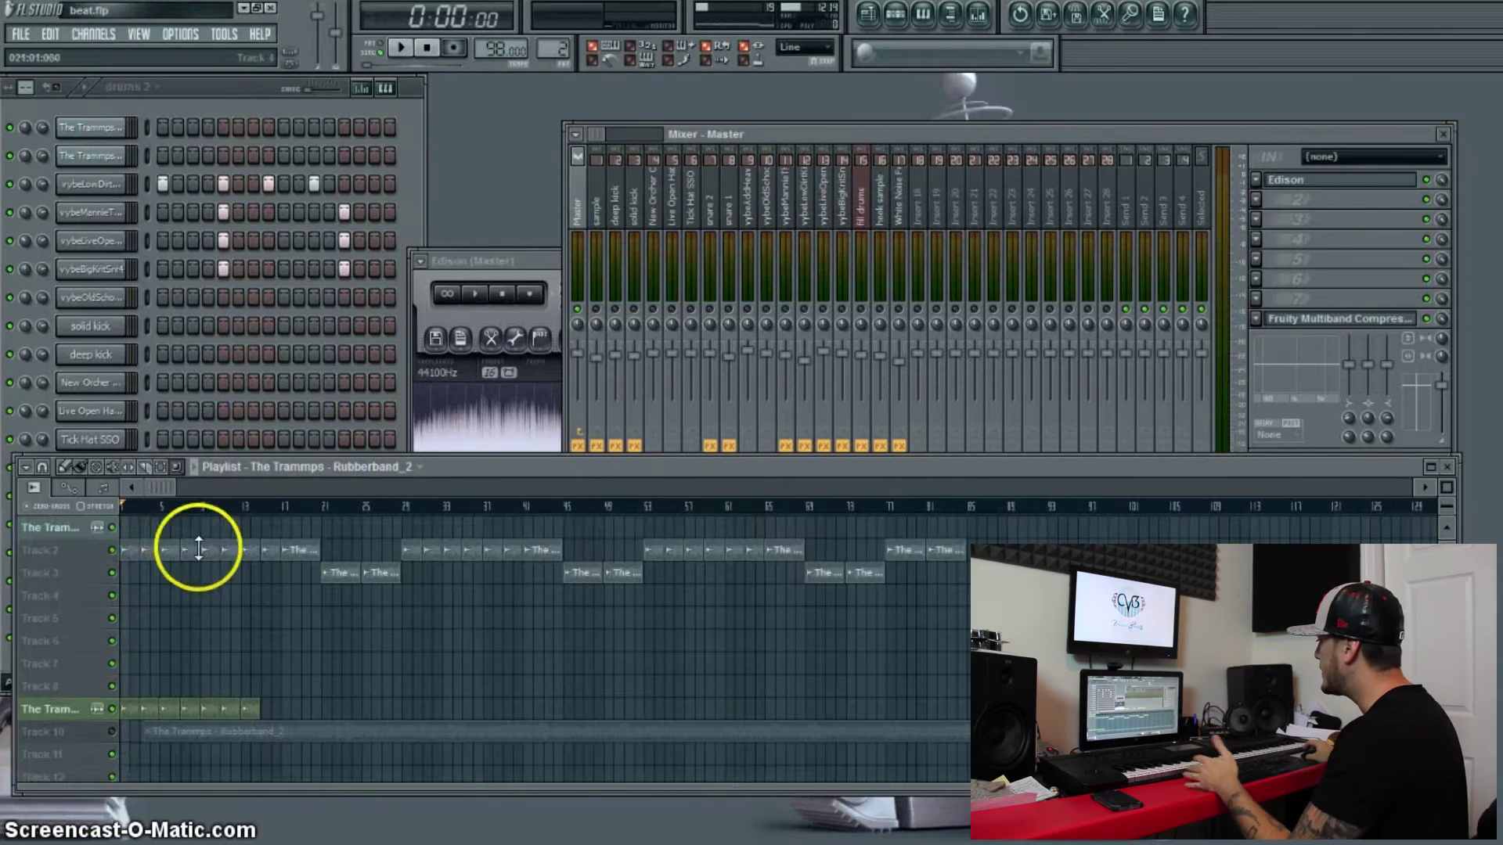
{"action": "left_click_drag", "start_coordinate": [305, 708], "coordinate": [86, 712]}
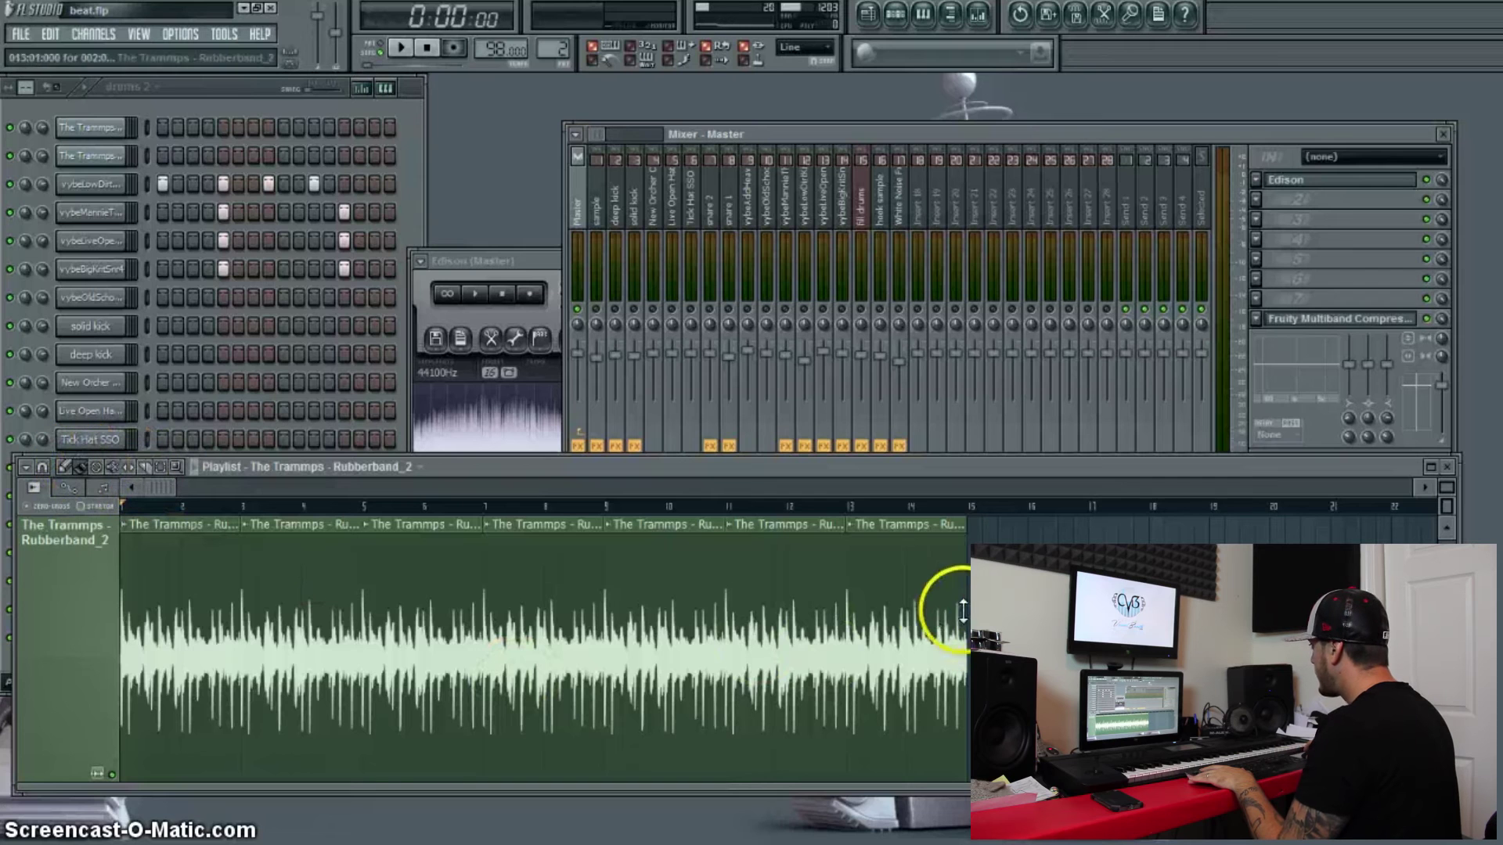
{"action": "scroll", "coordinate": [1045, 665], "scroll_direction": "up", "scroll_amount": 1}
{"action": "scroll", "coordinate": [1045, 666], "scroll_direction": "down", "scroll_amount": 2}
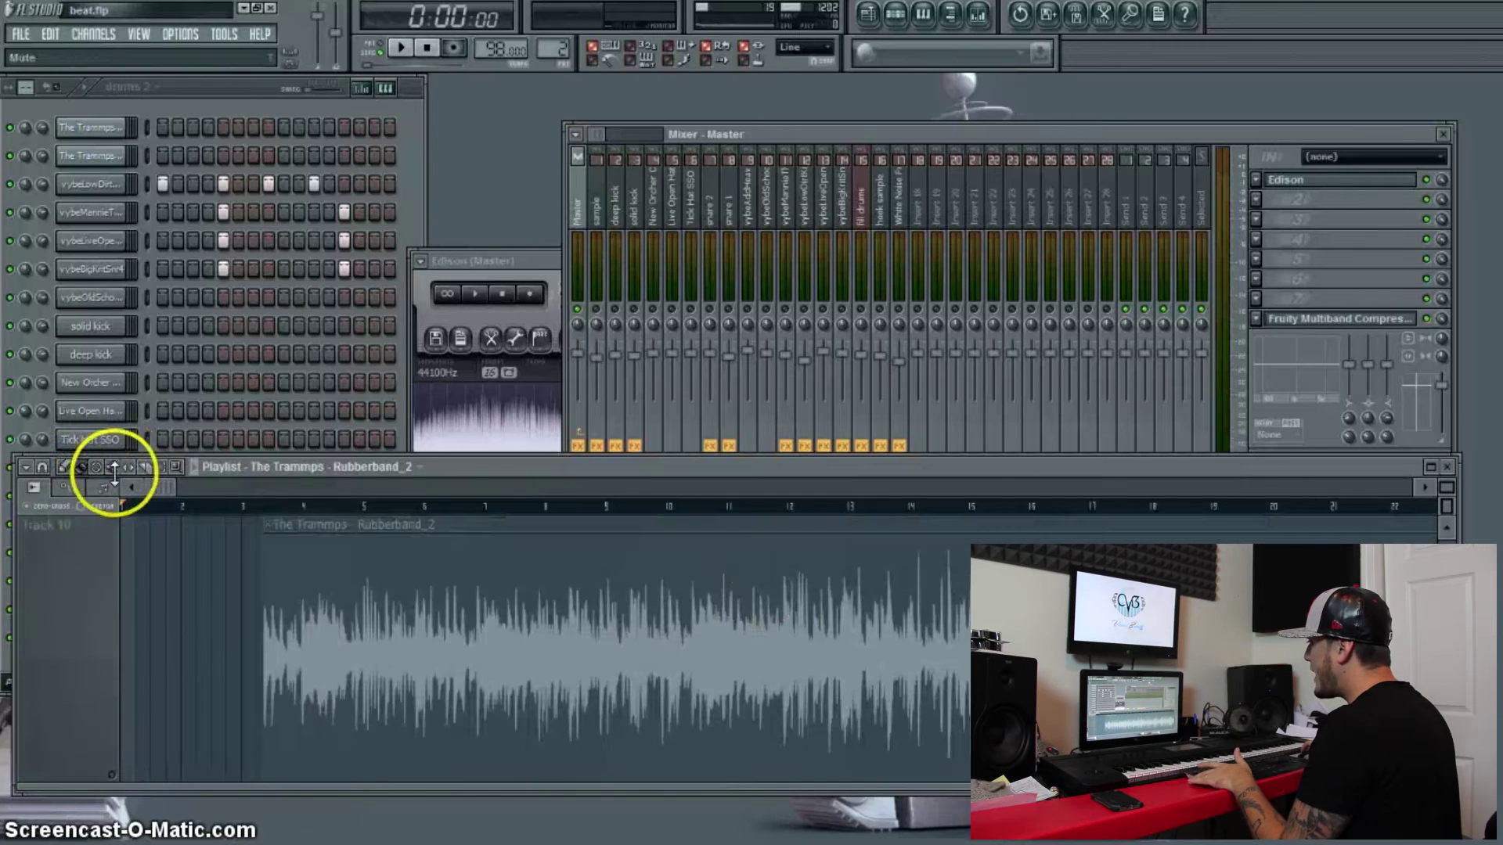
{"action": "left_click", "coordinate": [172, 467]}
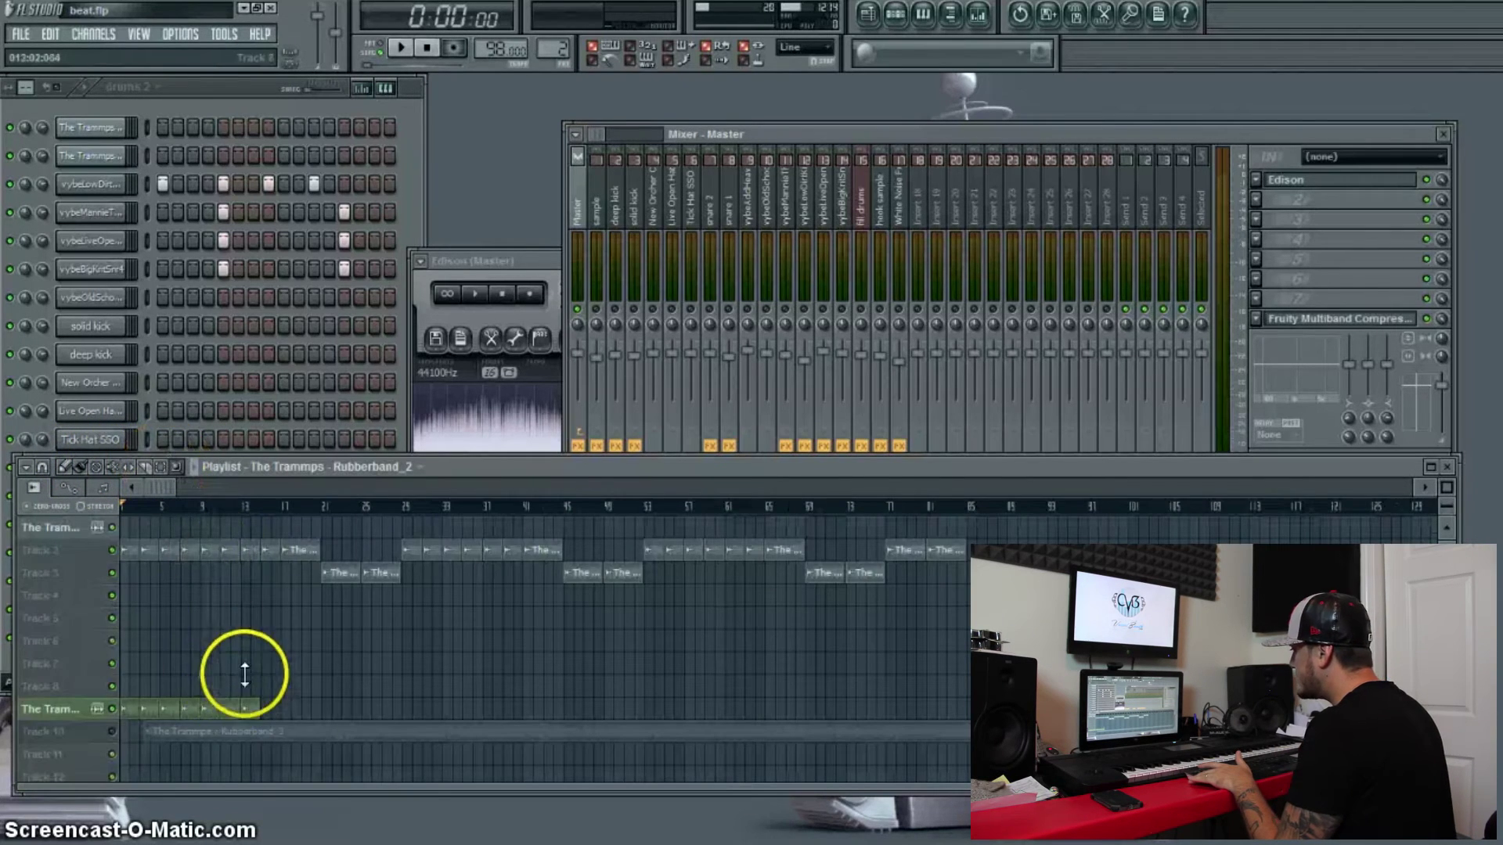
{"action": "left_click_drag", "start_coordinate": [245, 671], "coordinate": [99, 742]}
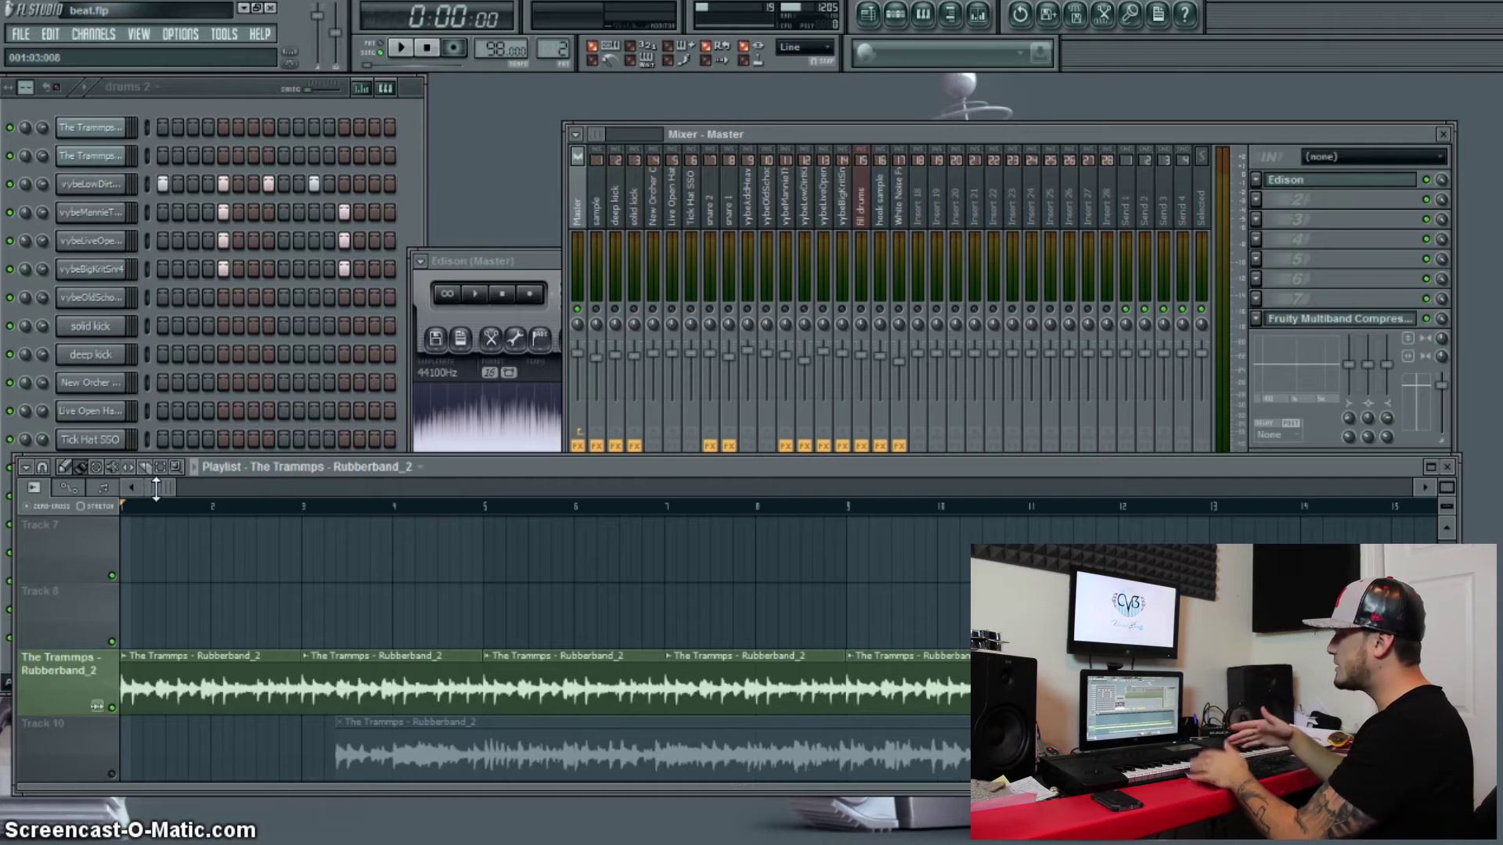
- Mute the playlist track that holds the Rubberband_2 slices
{"action": "left_click_drag", "start_coordinate": [165, 486], "coordinate": [235, 489]}
{"action": "scroll", "coordinate": [518, 611], "scroll_direction": "down", "scroll_amount": 3}
{"action": "scroll", "coordinate": [520, 608], "scroll_direction": "up", "scroll_amount": 4}
{"action": "scroll", "coordinate": [656, 618], "scroll_direction": "down", "scroll_amount": 1}
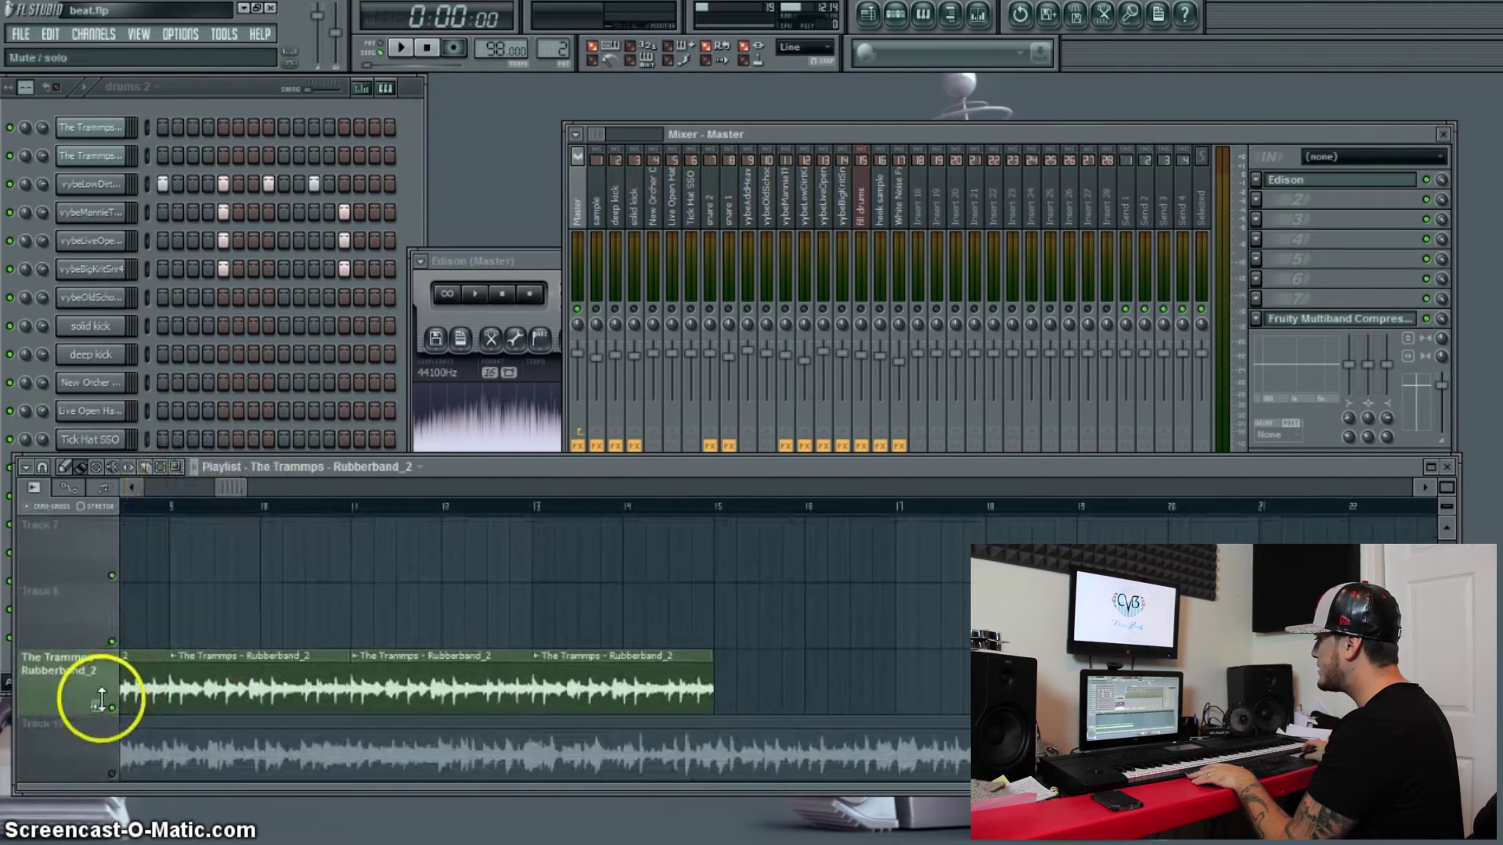
{"action": "left_click", "coordinate": [111, 707]}
{"action": "scroll", "coordinate": [180, 708], "scroll_direction": "up", "scroll_amount": 6}
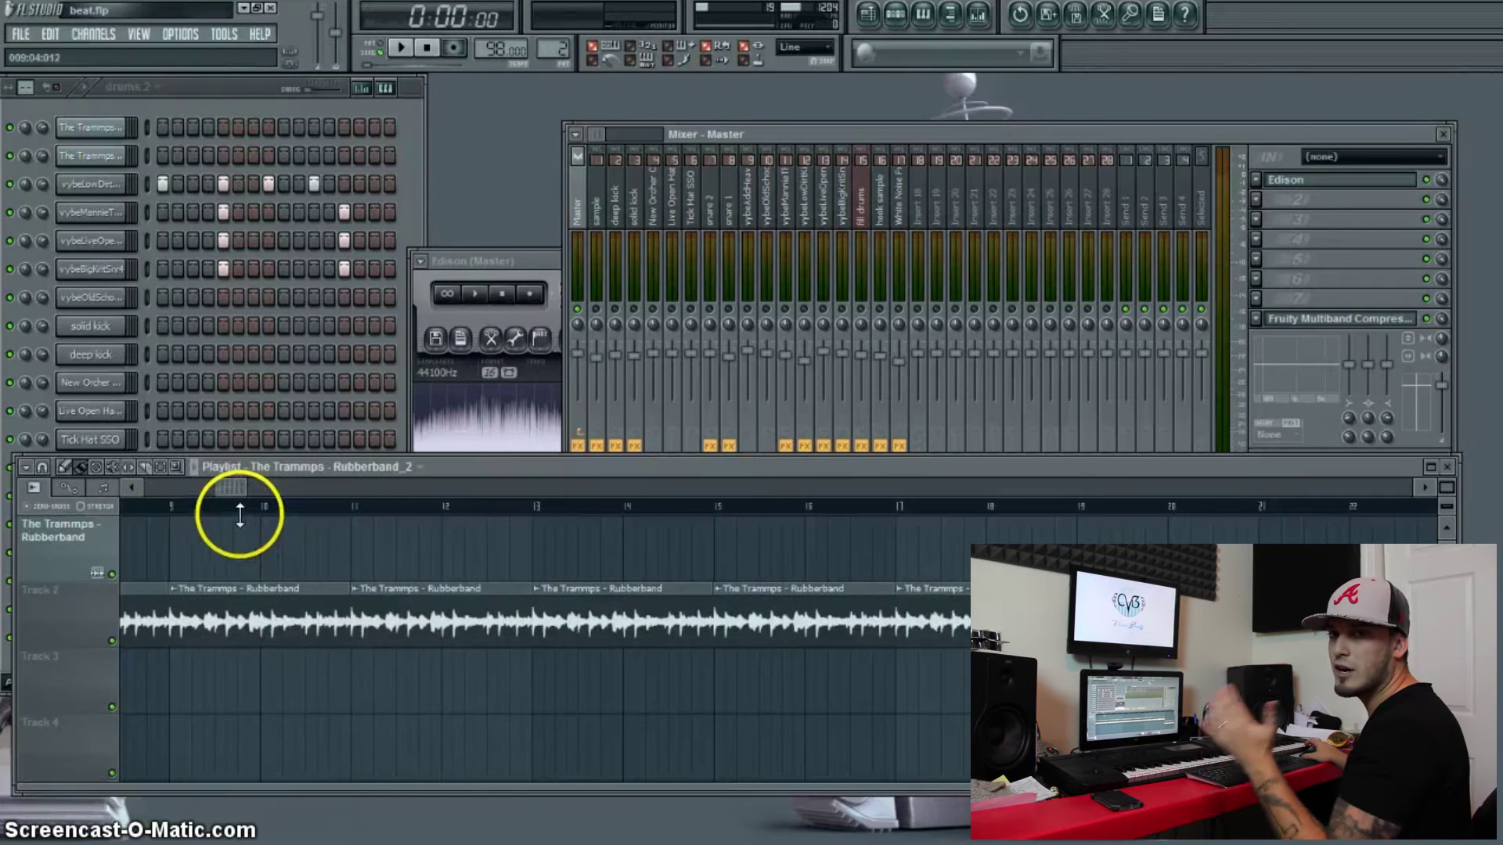
- Play the arrangement from just before bar 17 to hear the Rubberband sample with the drums, and stop playback
{"action": "left_click_drag", "start_coordinate": [233, 487], "coordinate": [312, 497]}
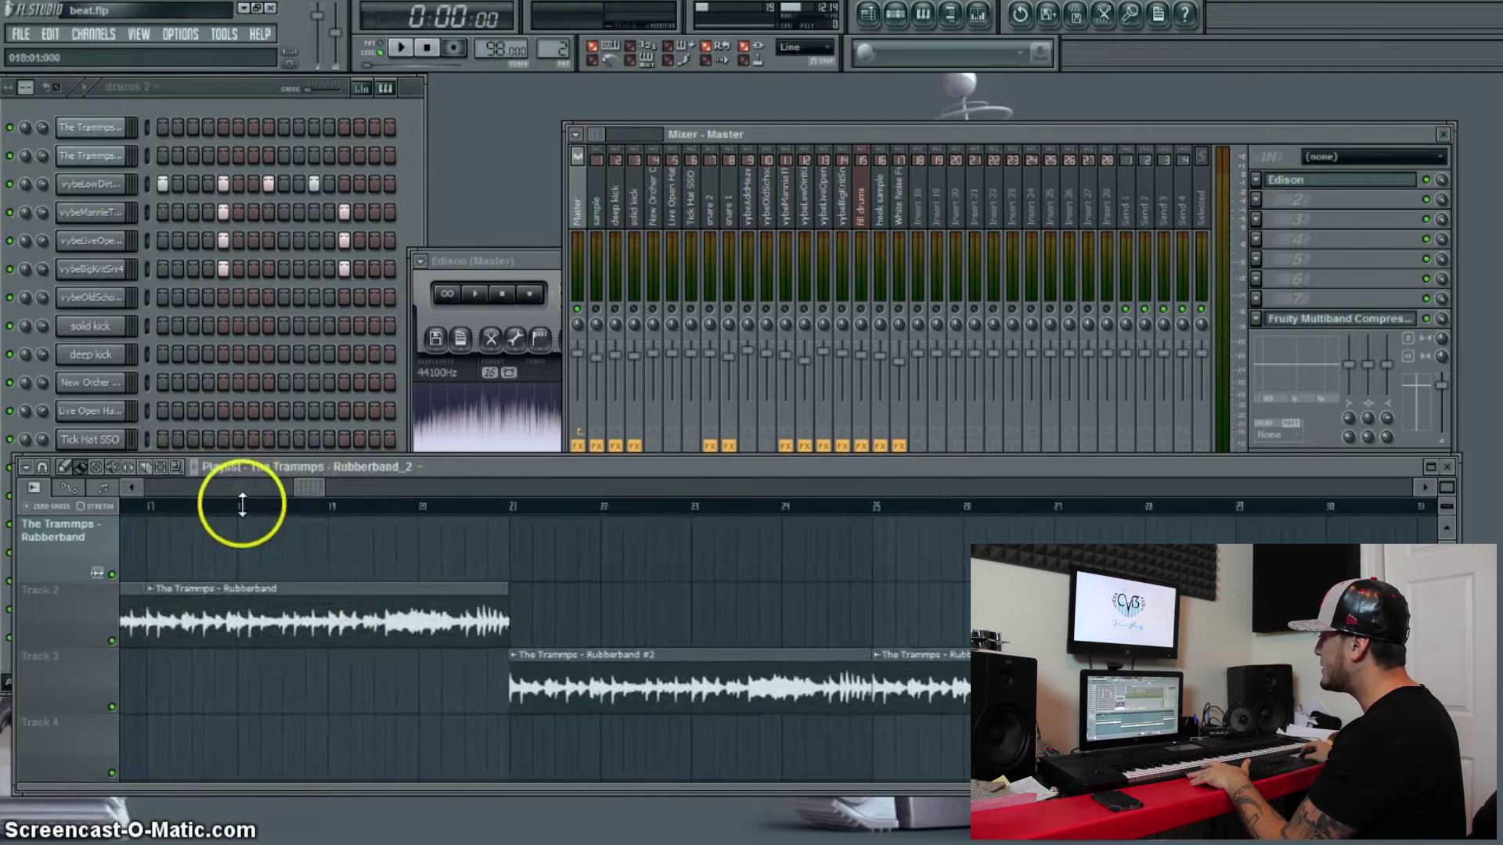
{"action": "left_click", "coordinate": [137, 505]}
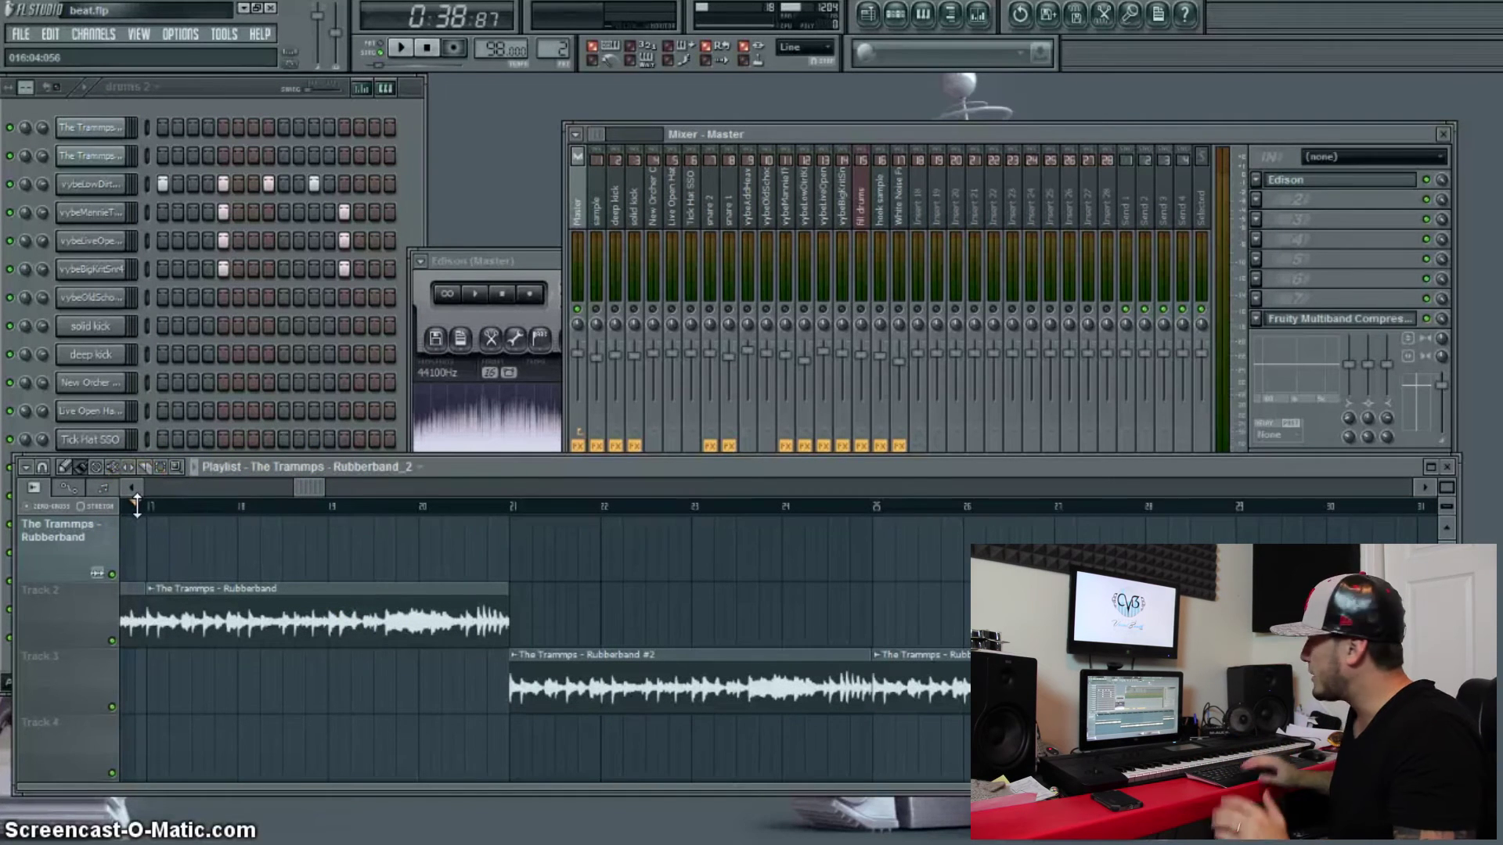
{"action": "left_click", "coordinate": [595, 309]}
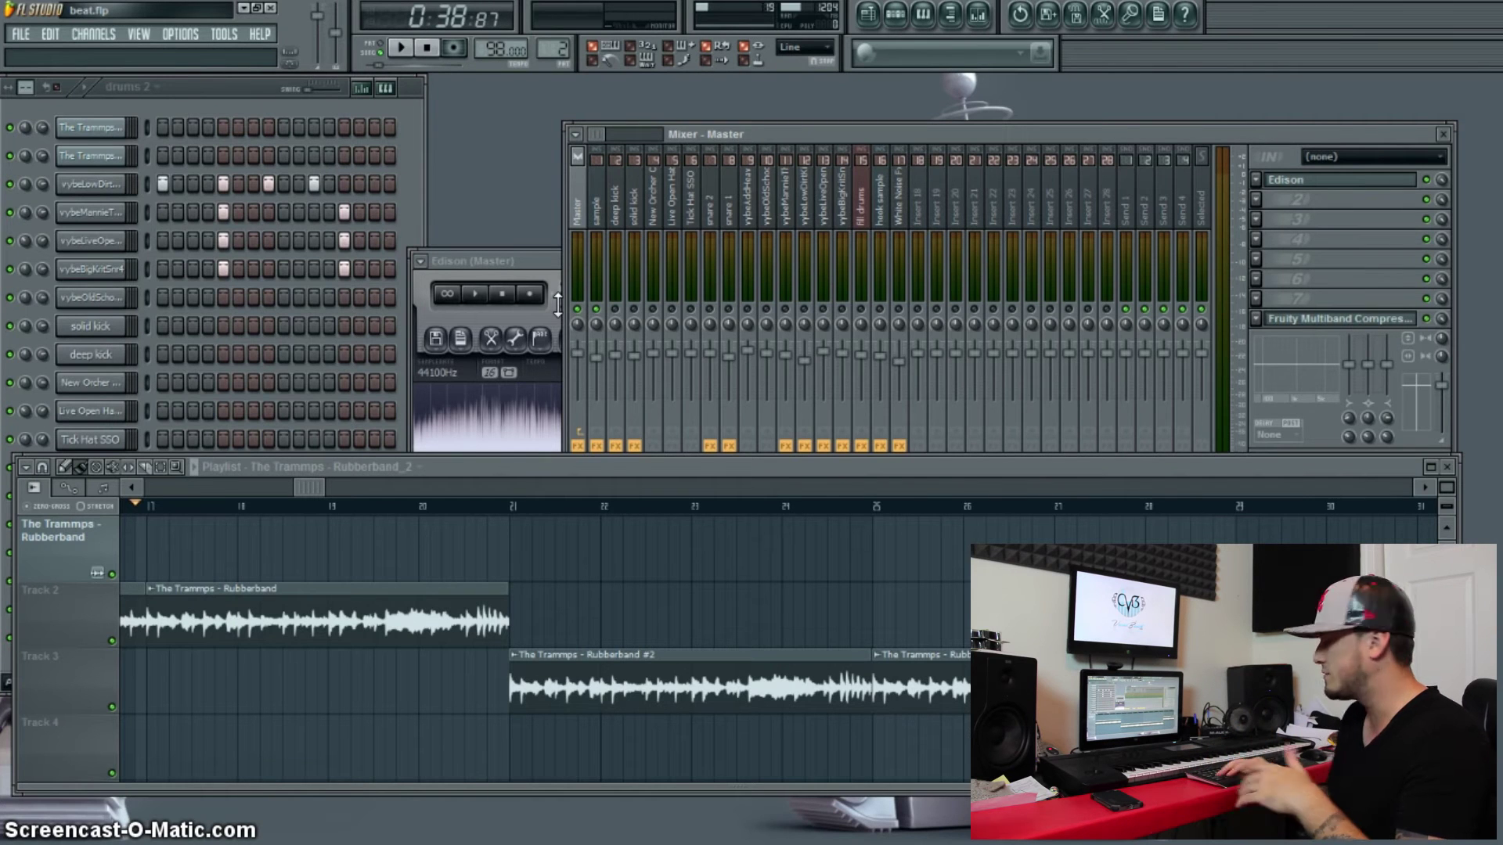
{"action": "key", "text": "space"}
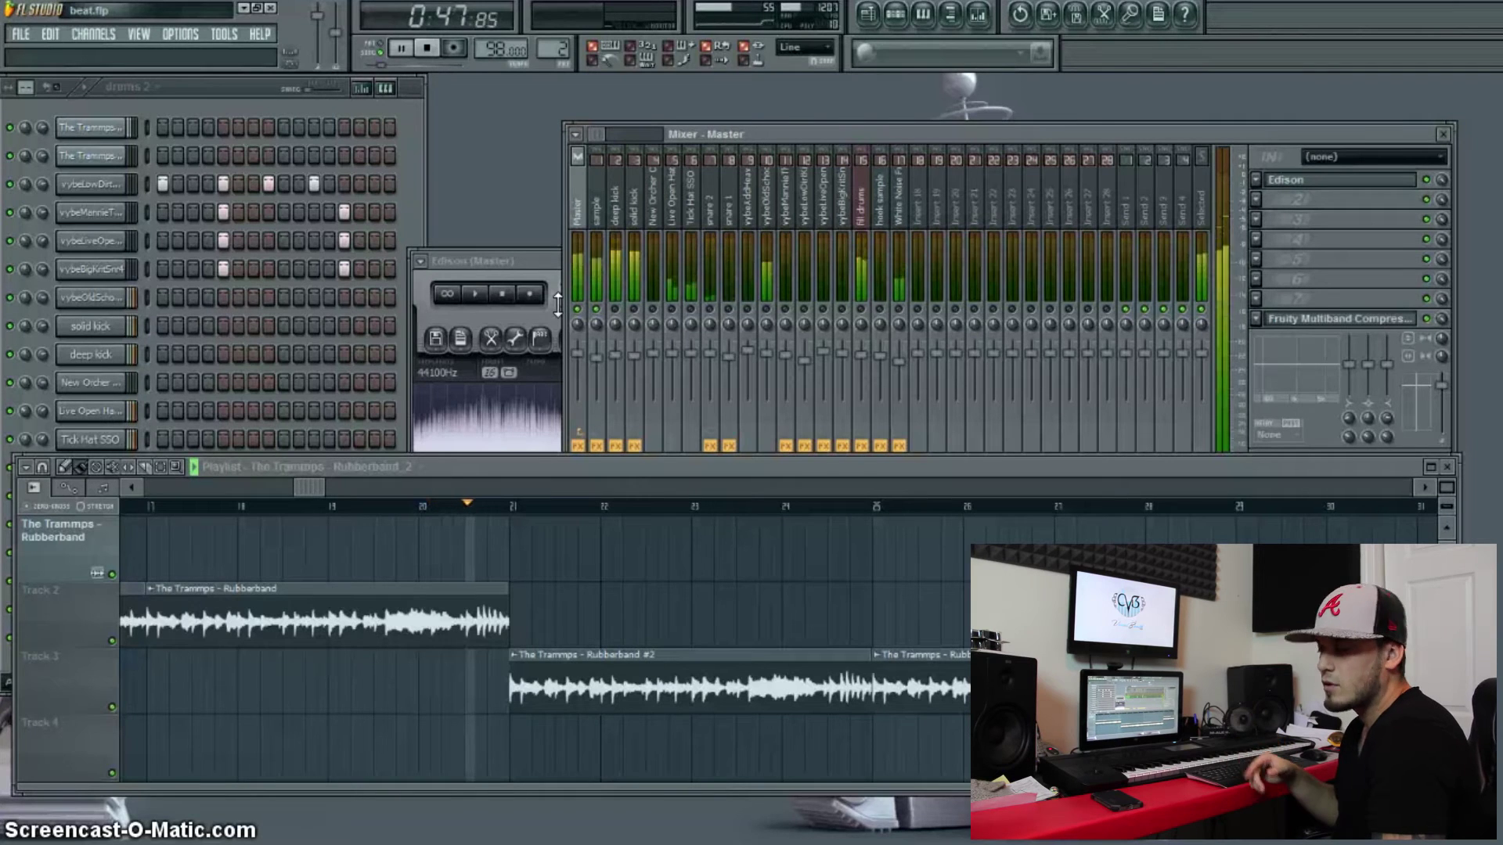
{"action": "key", "text": "space"}
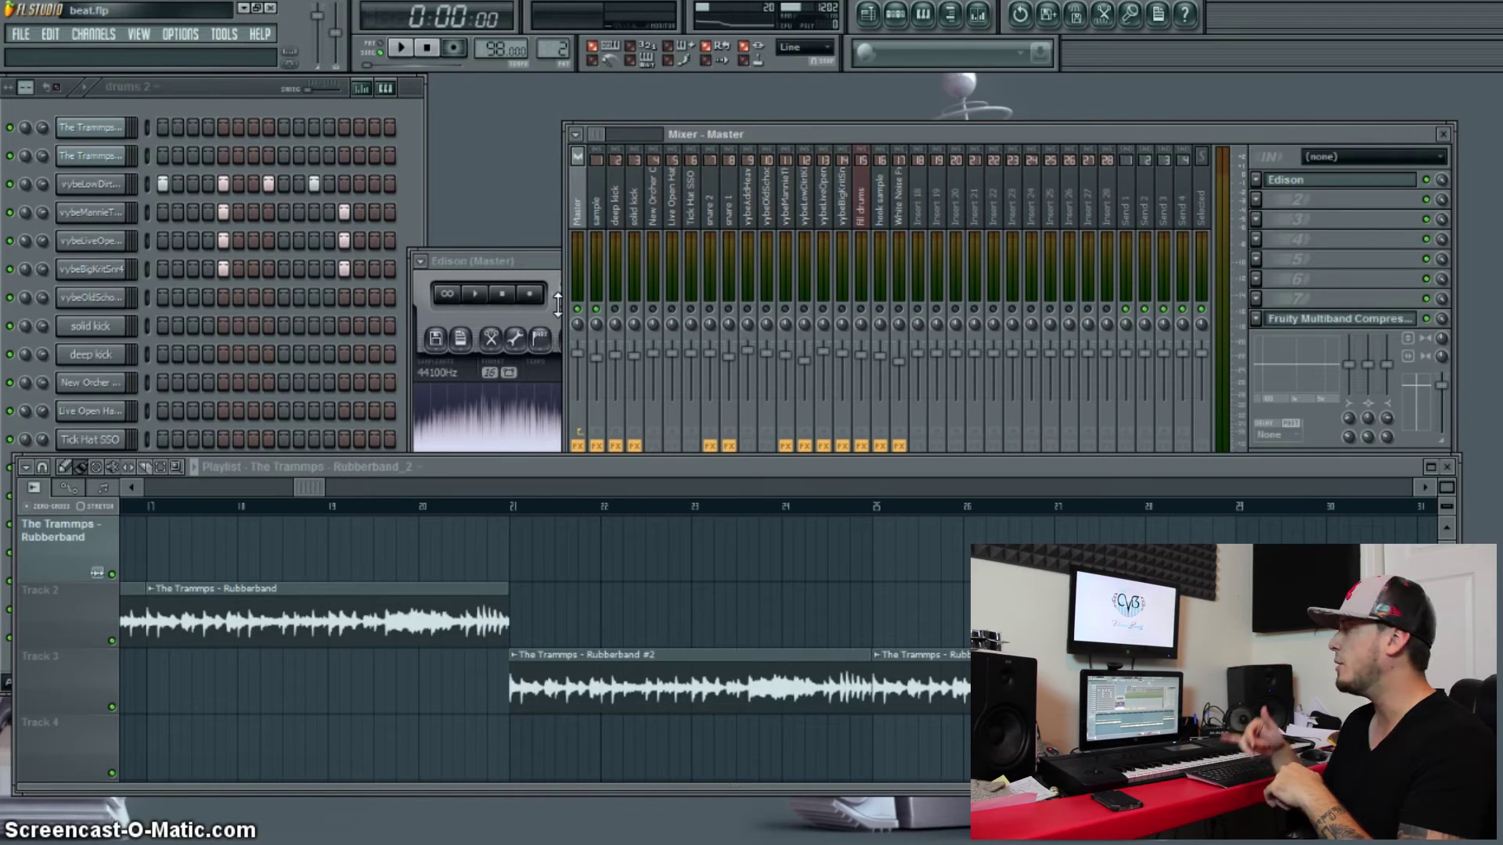
- Play the arrangement from bar 21 and open Fruity Love Philter on the hook sample mixer track
{"action": "left_click", "coordinate": [508, 505]}
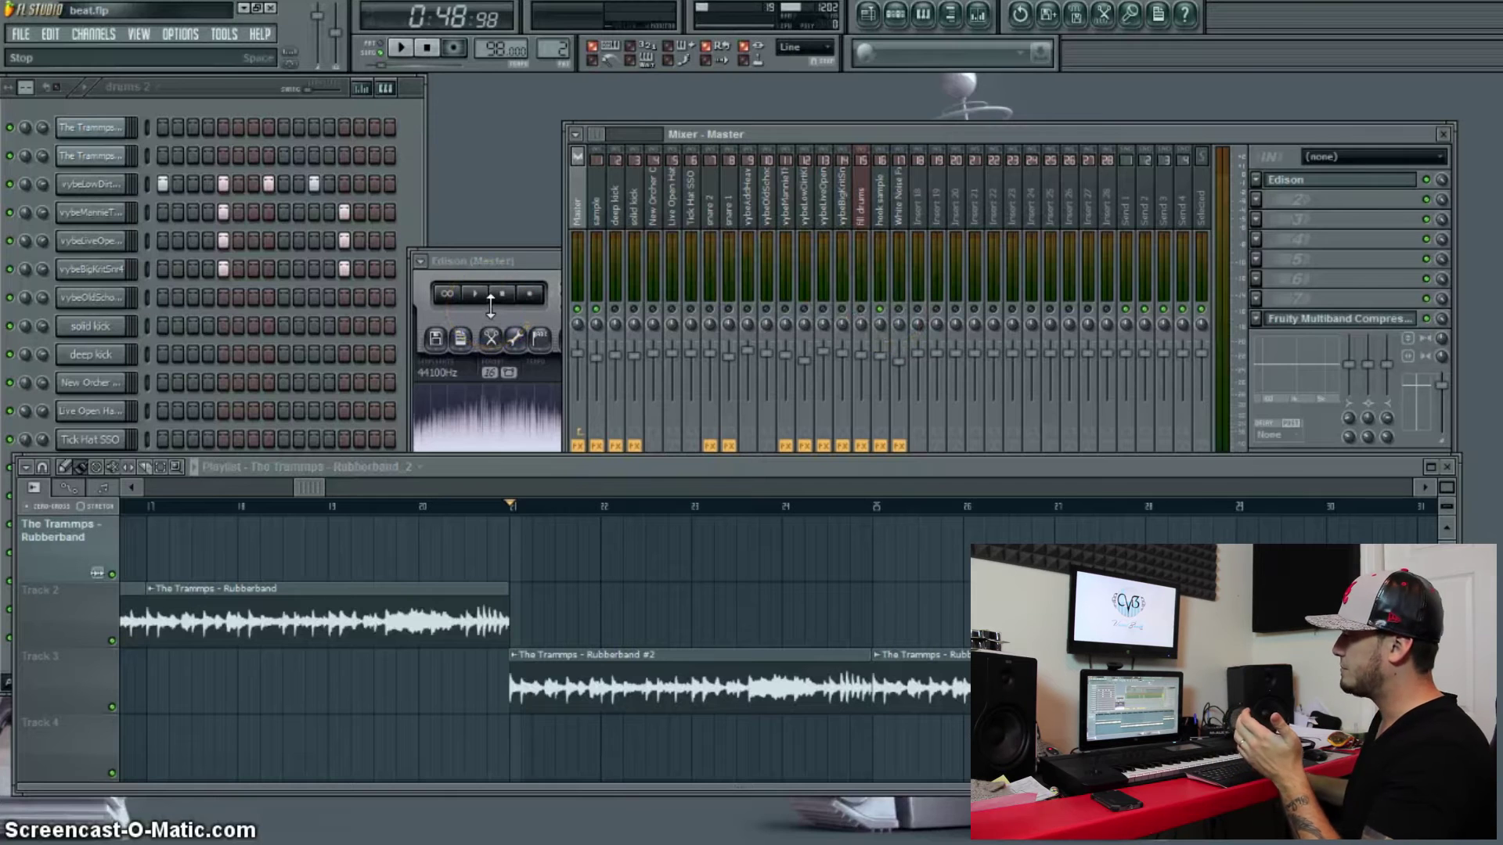
{"action": "key", "text": "space"}
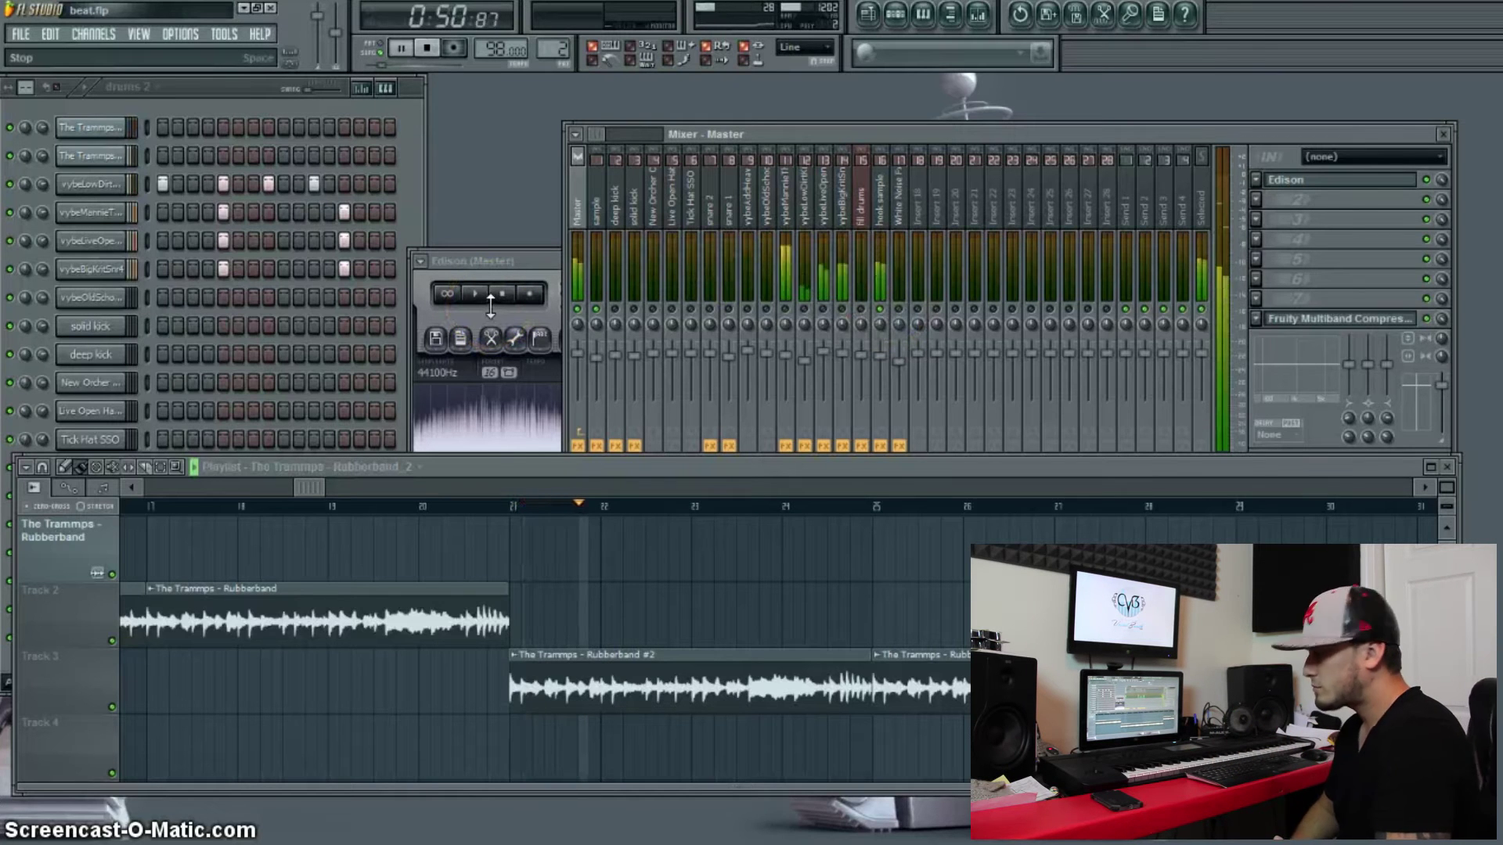
{"action": "left_click", "coordinate": [553, 317]}
{"action": "left_click", "coordinate": [828, 231]}
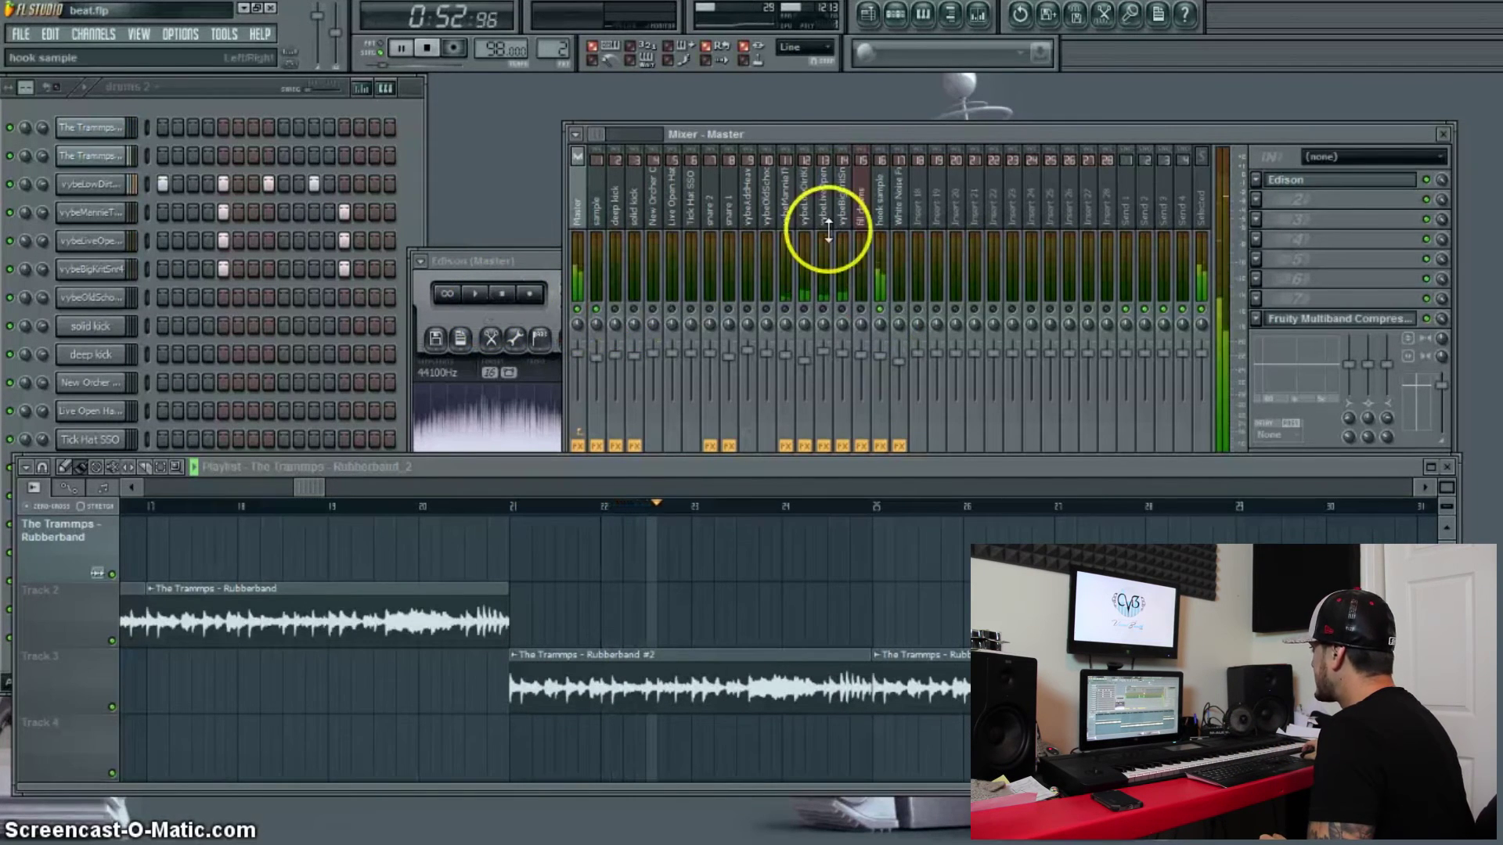
{"action": "left_click", "coordinate": [880, 213]}
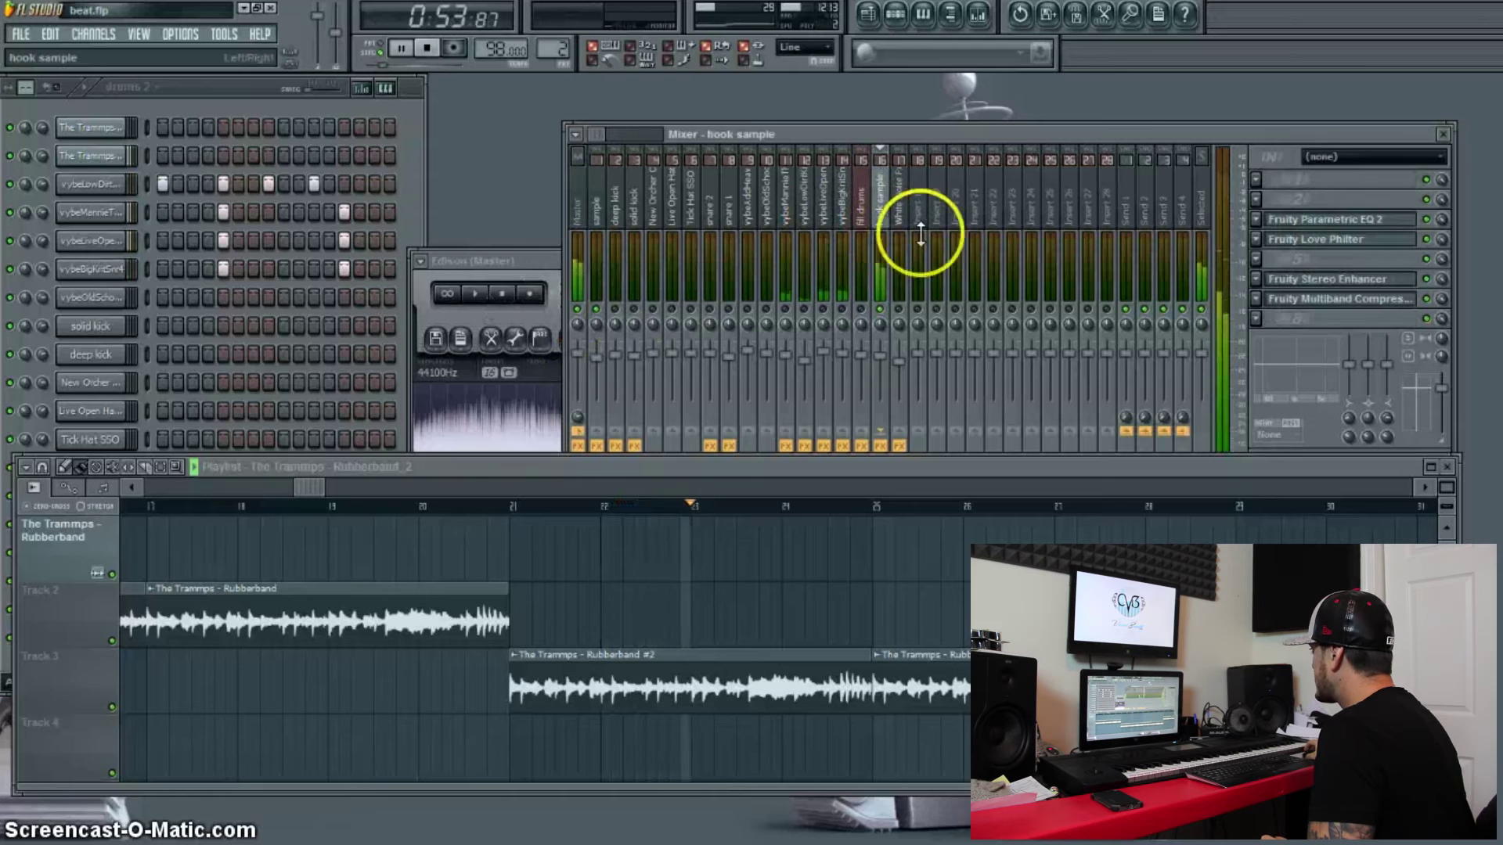
{"action": "left_click", "coordinate": [1333, 232]}
{"action": "left_click_drag", "start_coordinate": [644, 342], "coordinate": [581, 85]}
- Examine the Fruity Parametric EQ 2 curve on the hook sample track, close both effect windows and stop playback
{"action": "left_click", "coordinate": [1337, 217]}
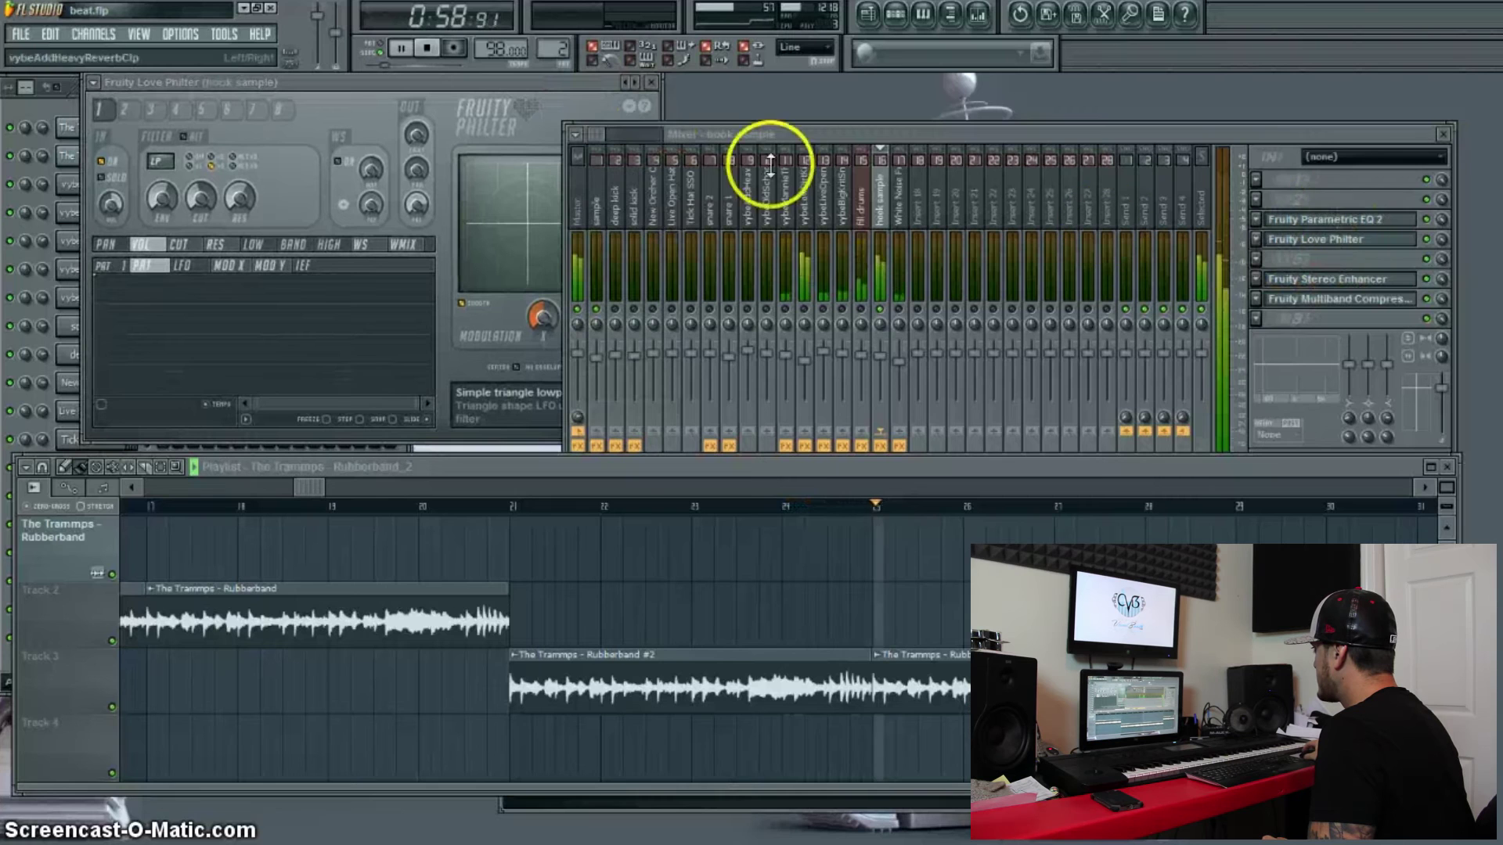
{"action": "mouse_move", "coordinate": [890, 130]}
{"action": "left_mouse_down"}
{"action": "mouse_move", "coordinate": [856, 198]}
{"action": "mouse_move", "coordinate": [893, 111]}
{"action": "left_mouse_up"}
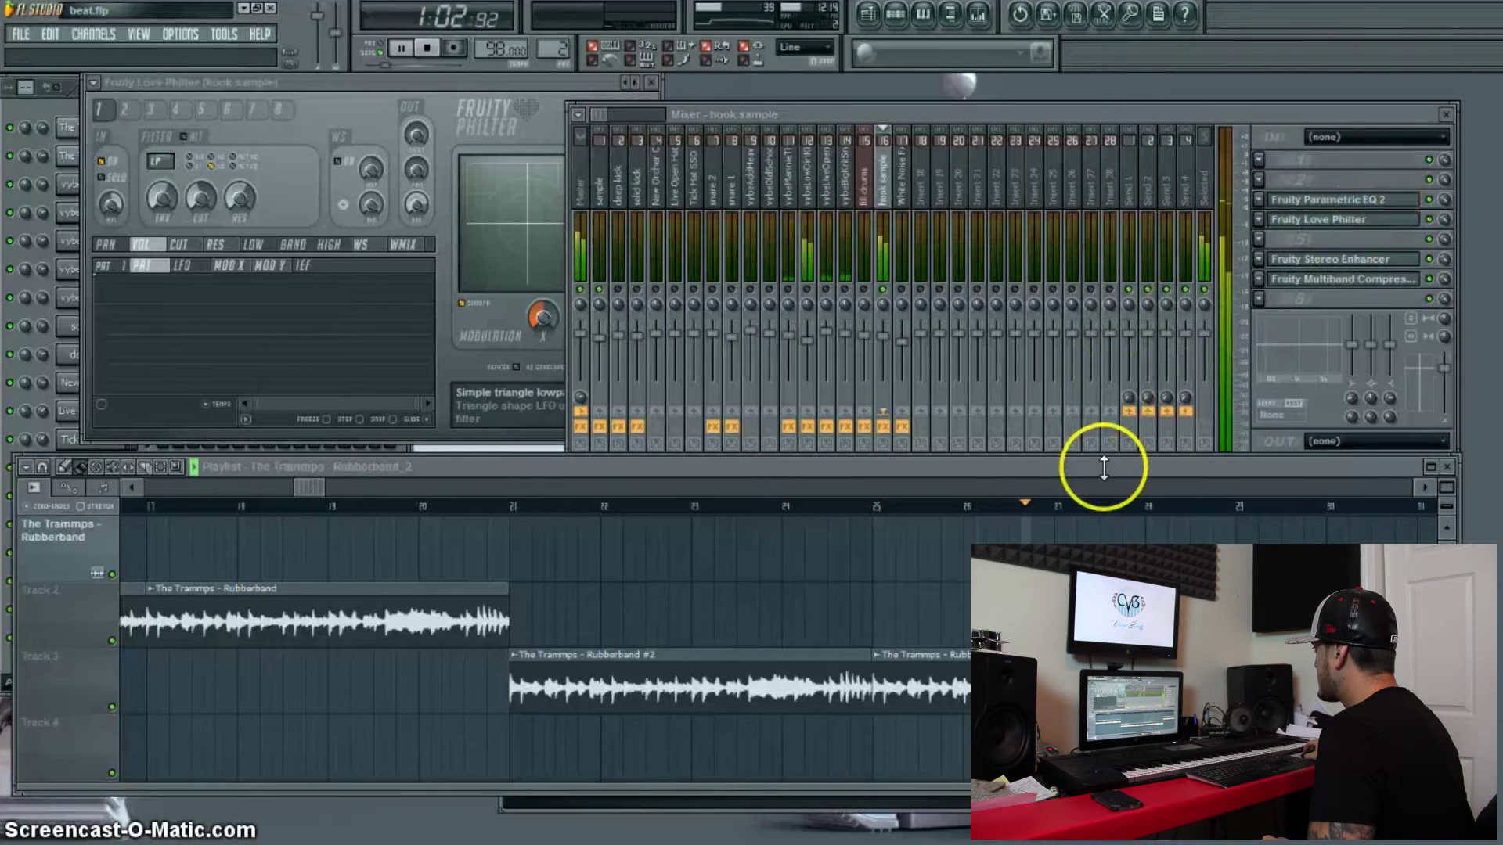
{"action": "left_click_drag", "start_coordinate": [1103, 468], "coordinate": [1141, 131]}
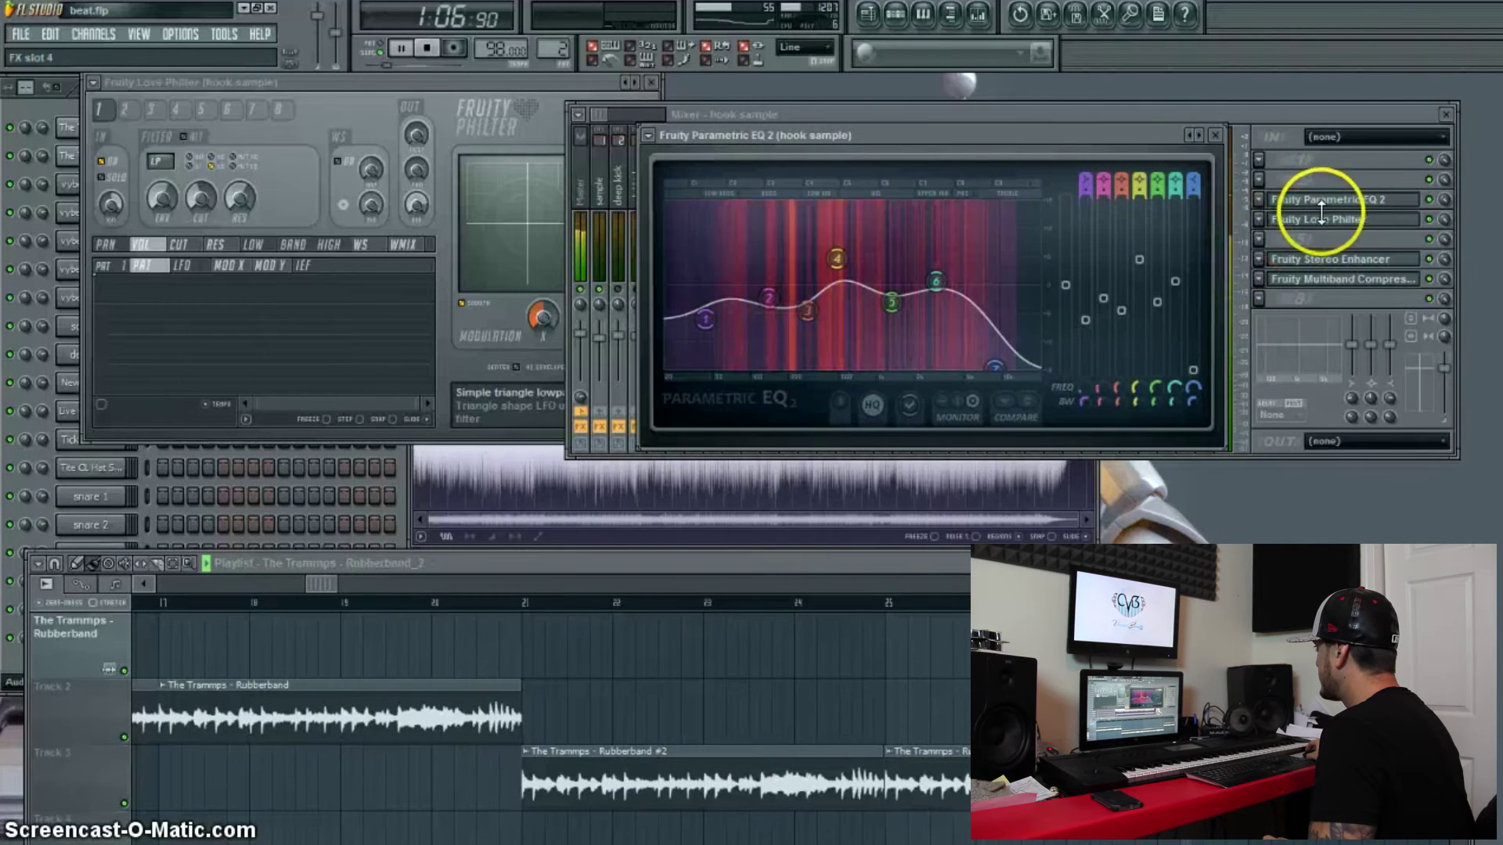
{"action": "left_click", "coordinate": [1215, 134]}
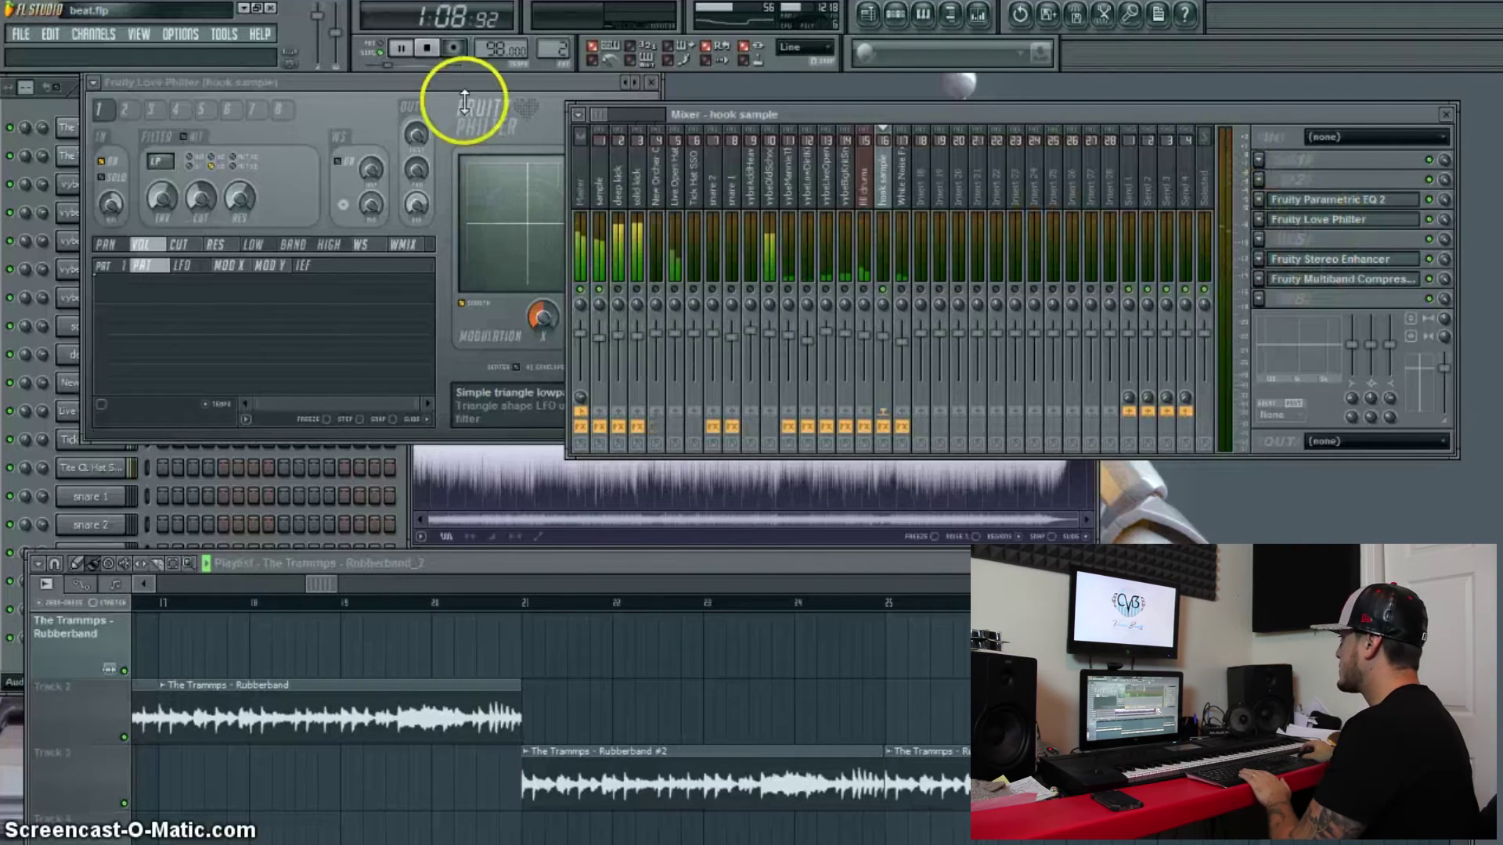
{"action": "left_click", "coordinate": [650, 82]}
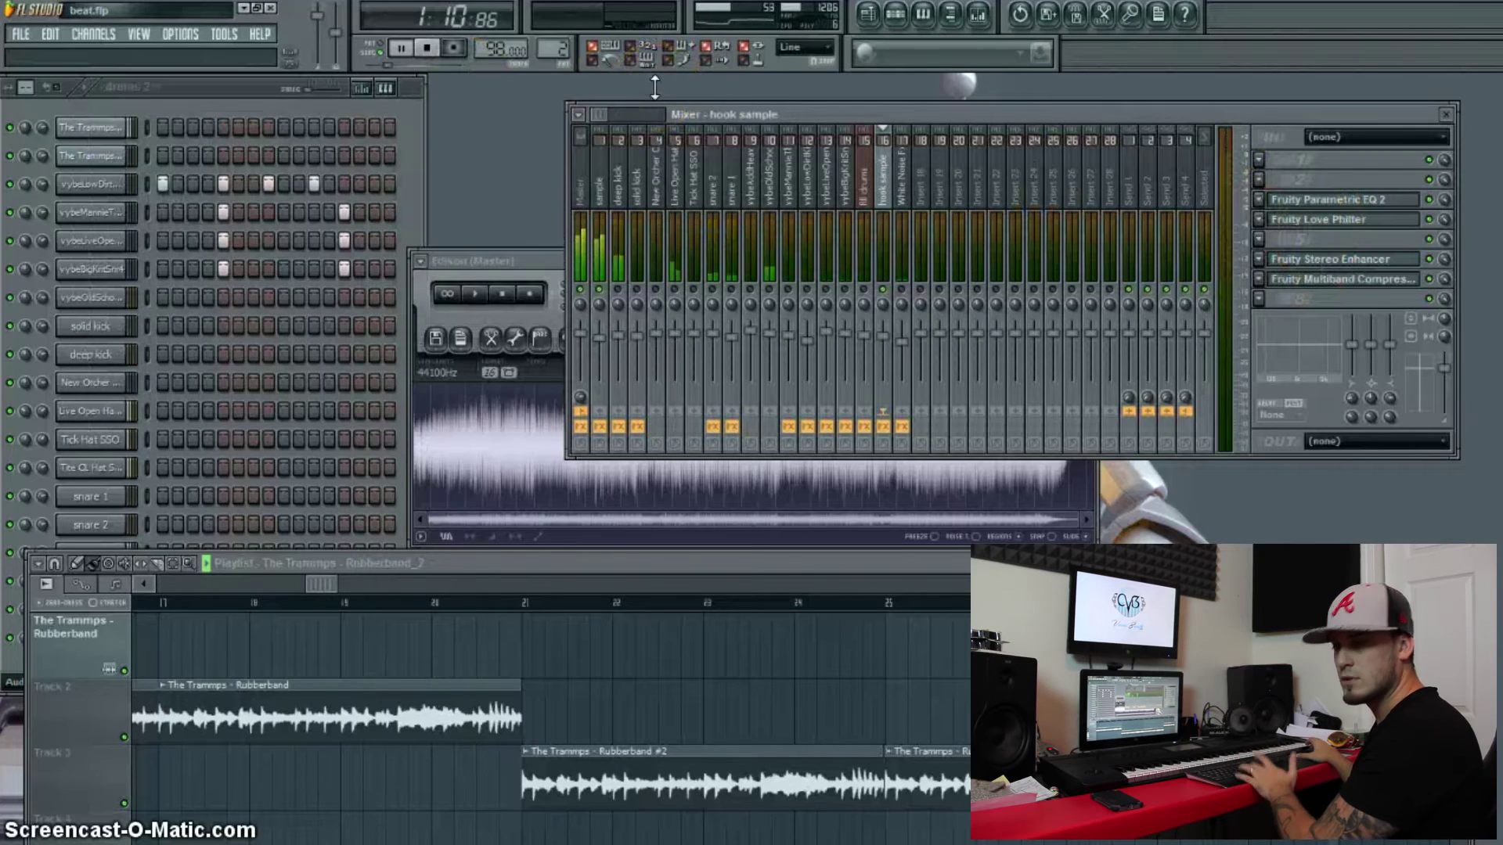
{"action": "key", "text": "space"}
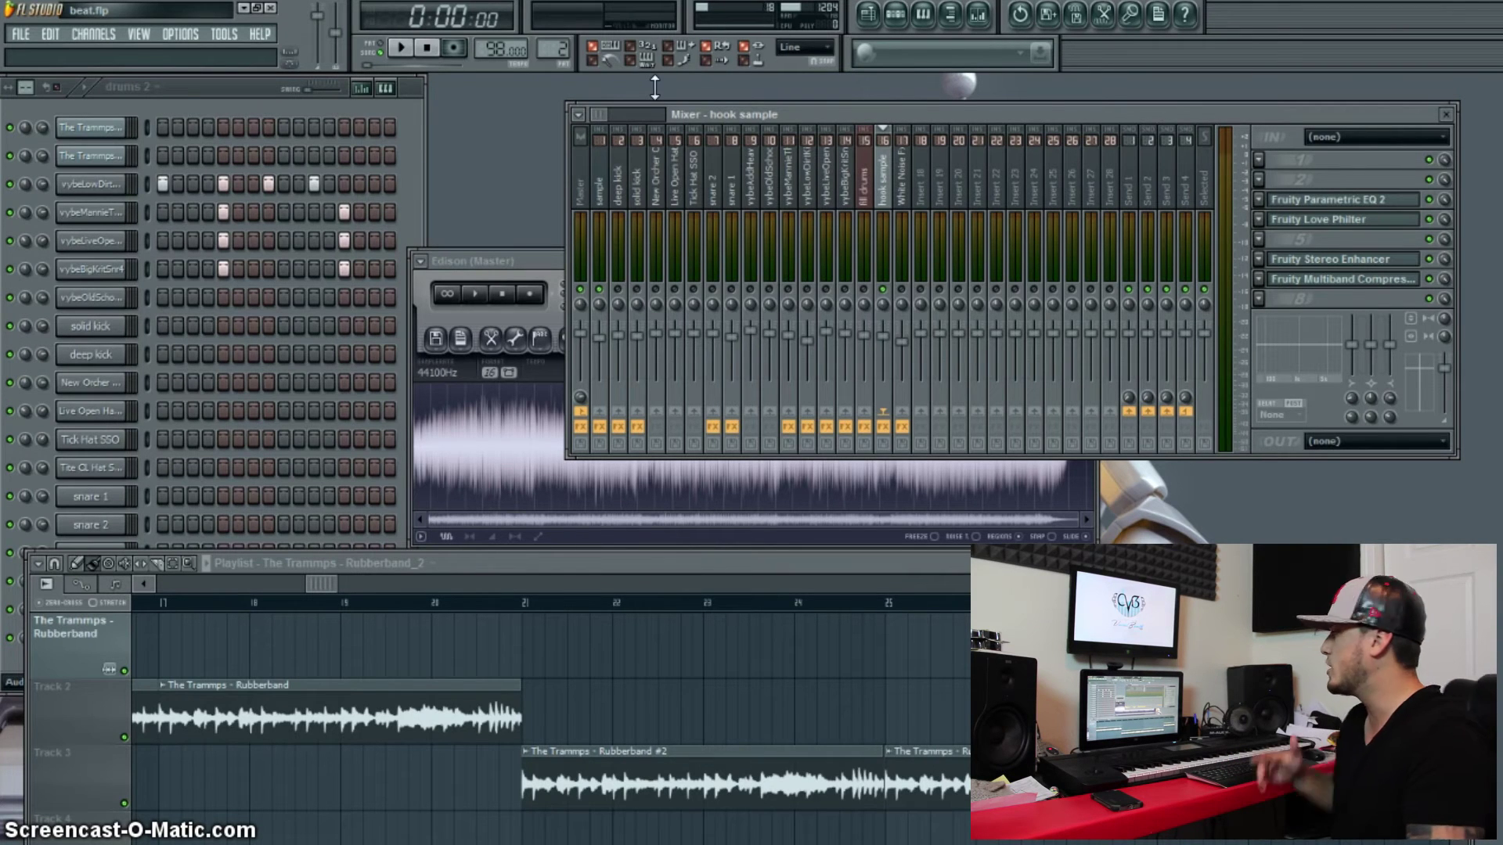
- Select the Master mixer track, close Edison and rearrange the playlist to reveal its pattern rows
{"action": "left_click", "coordinate": [584, 164]}
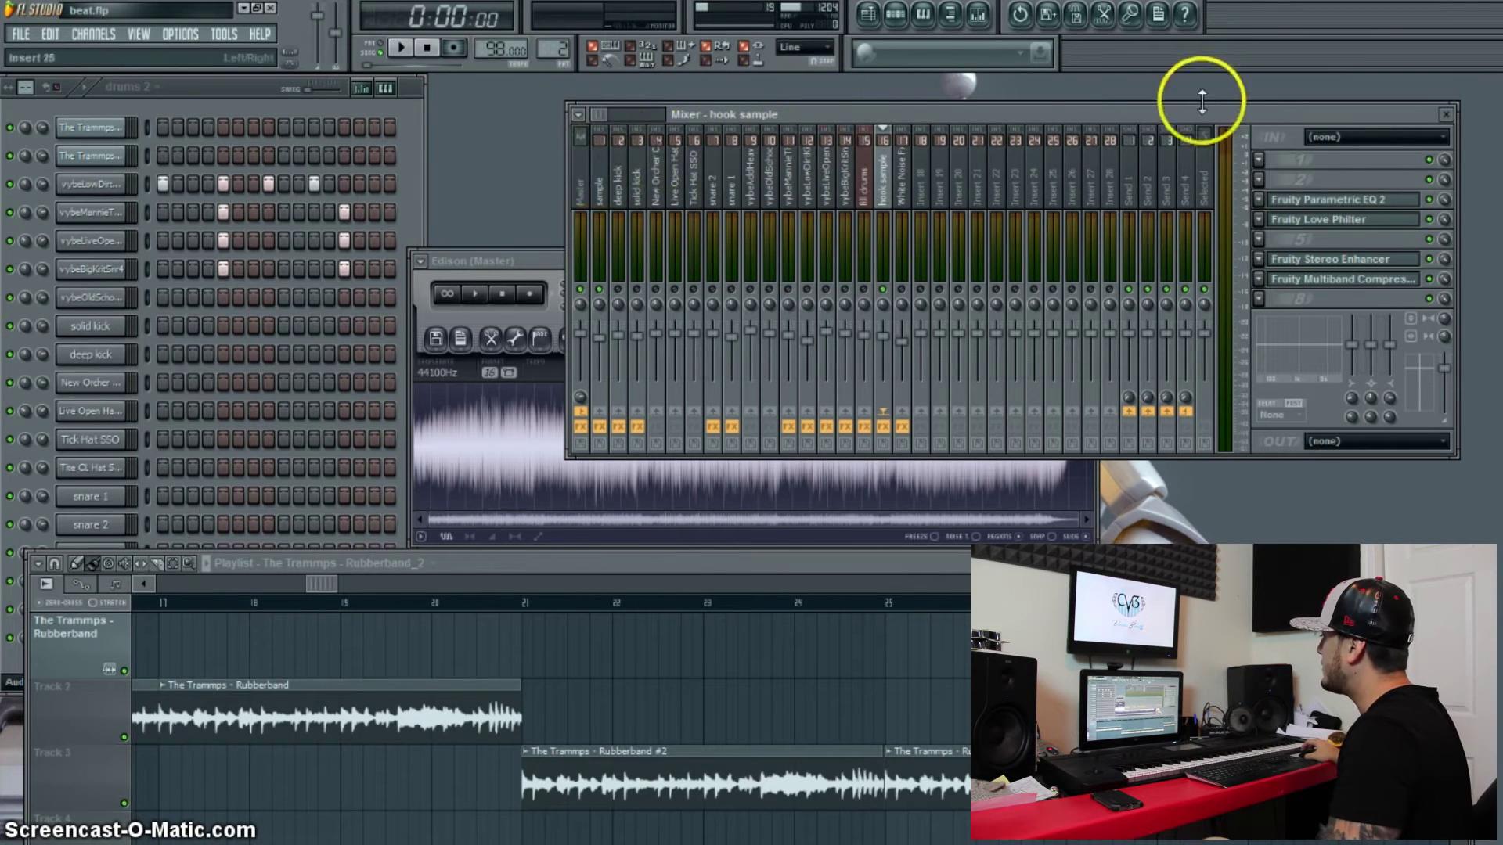
{"action": "left_click", "coordinate": [537, 262]}
{"action": "left_click", "coordinate": [1085, 261]}
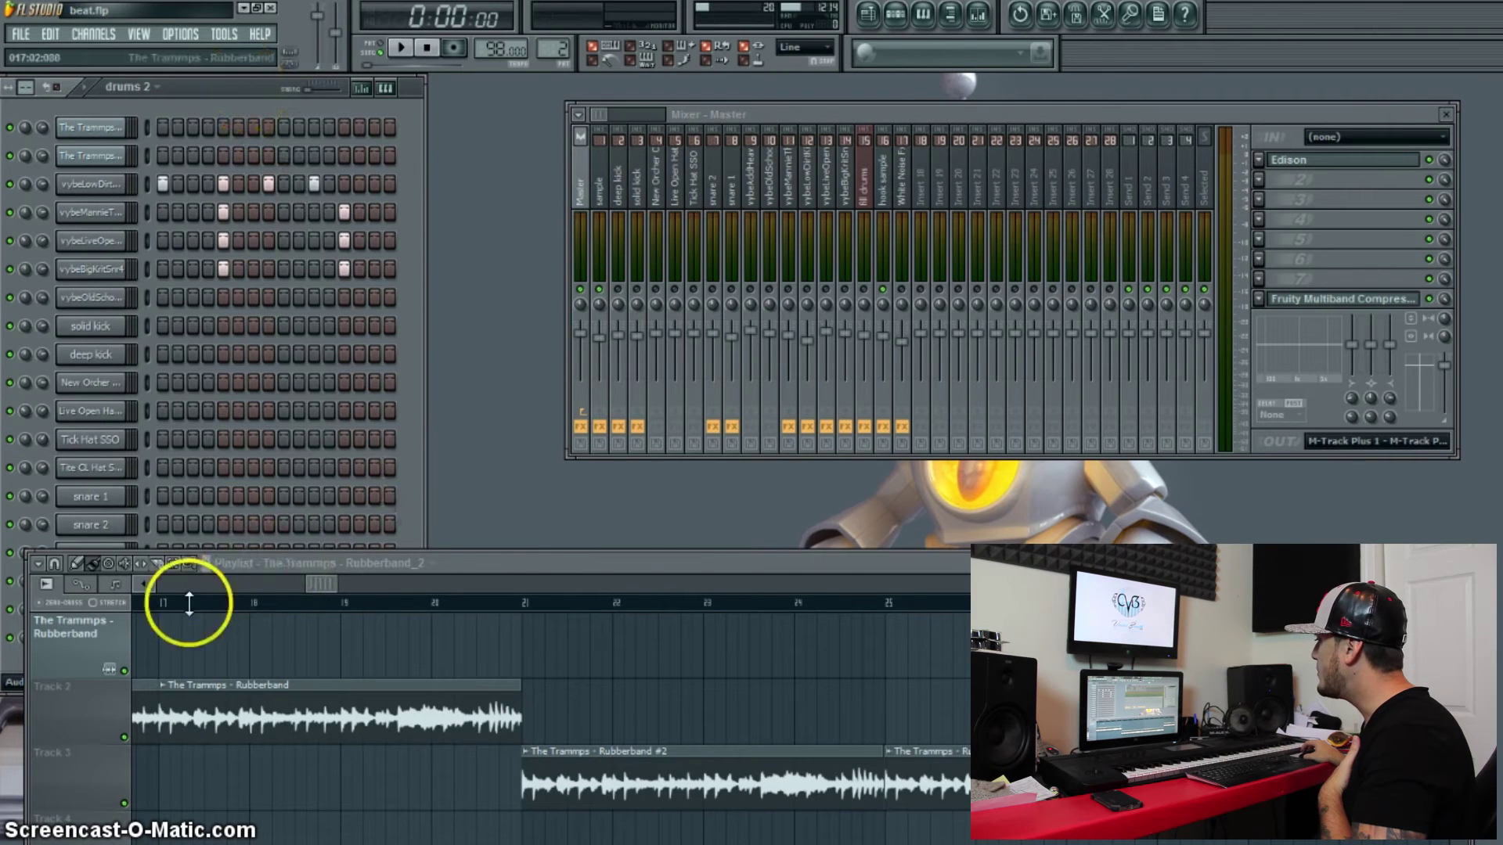
{"action": "left_click_drag", "start_coordinate": [496, 564], "coordinate": [495, 504]}
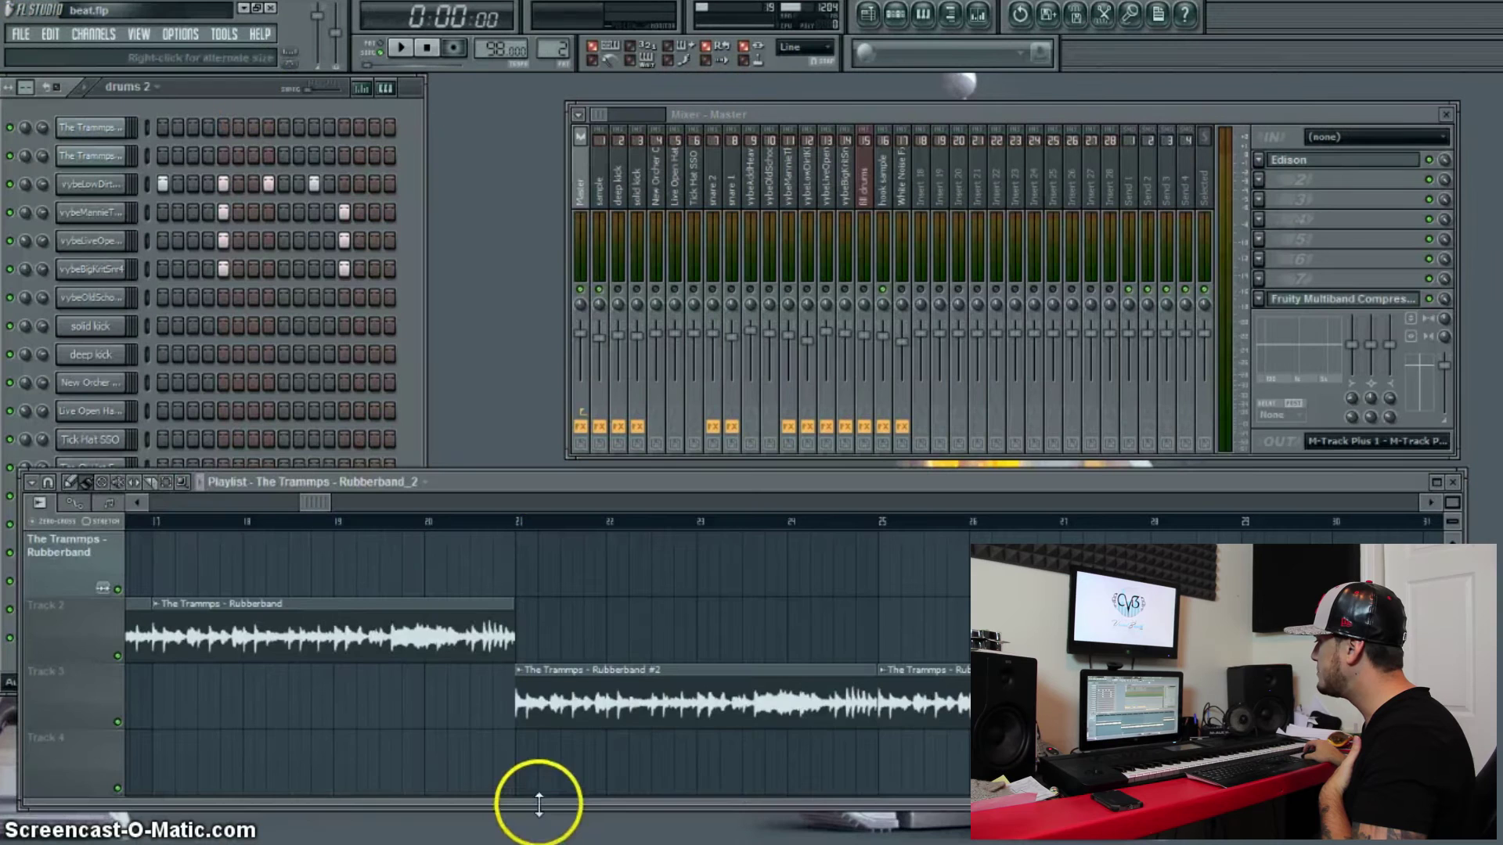
{"action": "left_click_drag", "start_coordinate": [537, 796], "coordinate": [544, 585]}
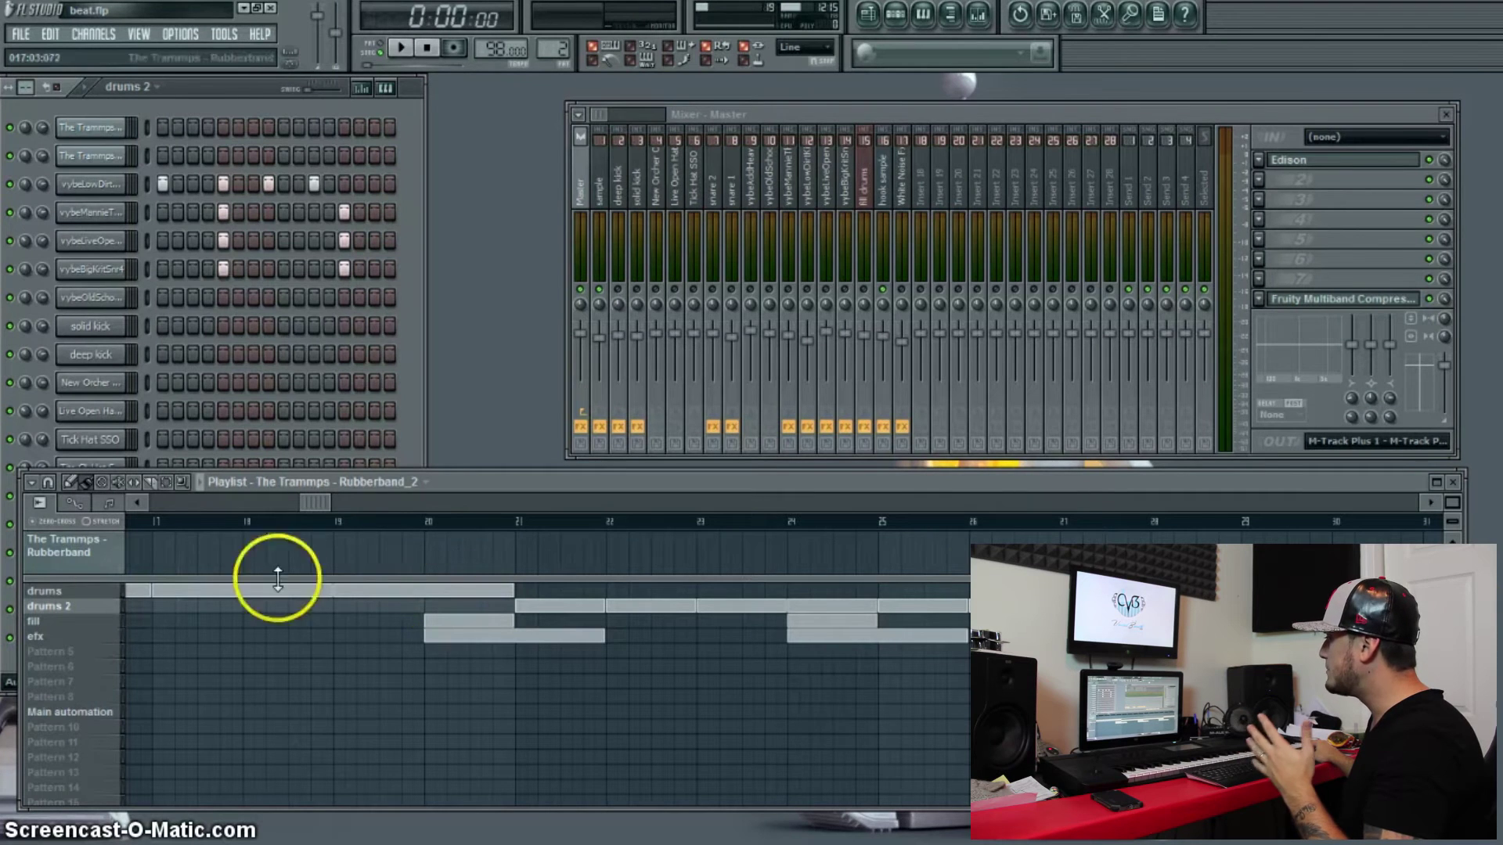
- Select the drums pattern, fit the playlist beside its full step grid and switch playback to pattern mode
{"action": "left_click", "coordinate": [105, 593]}
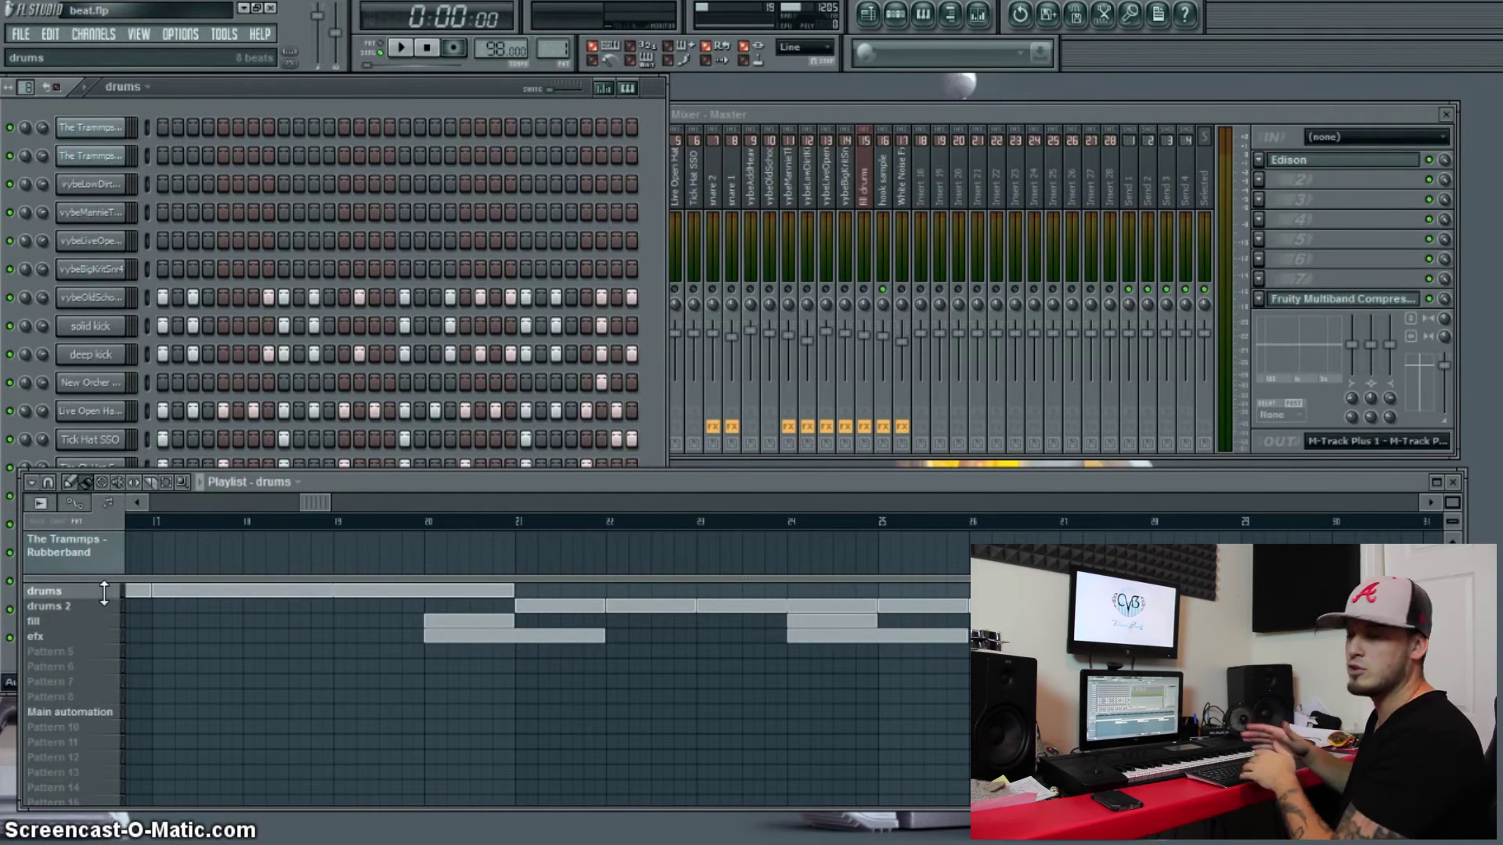
{"action": "left_click", "coordinate": [152, 358]}
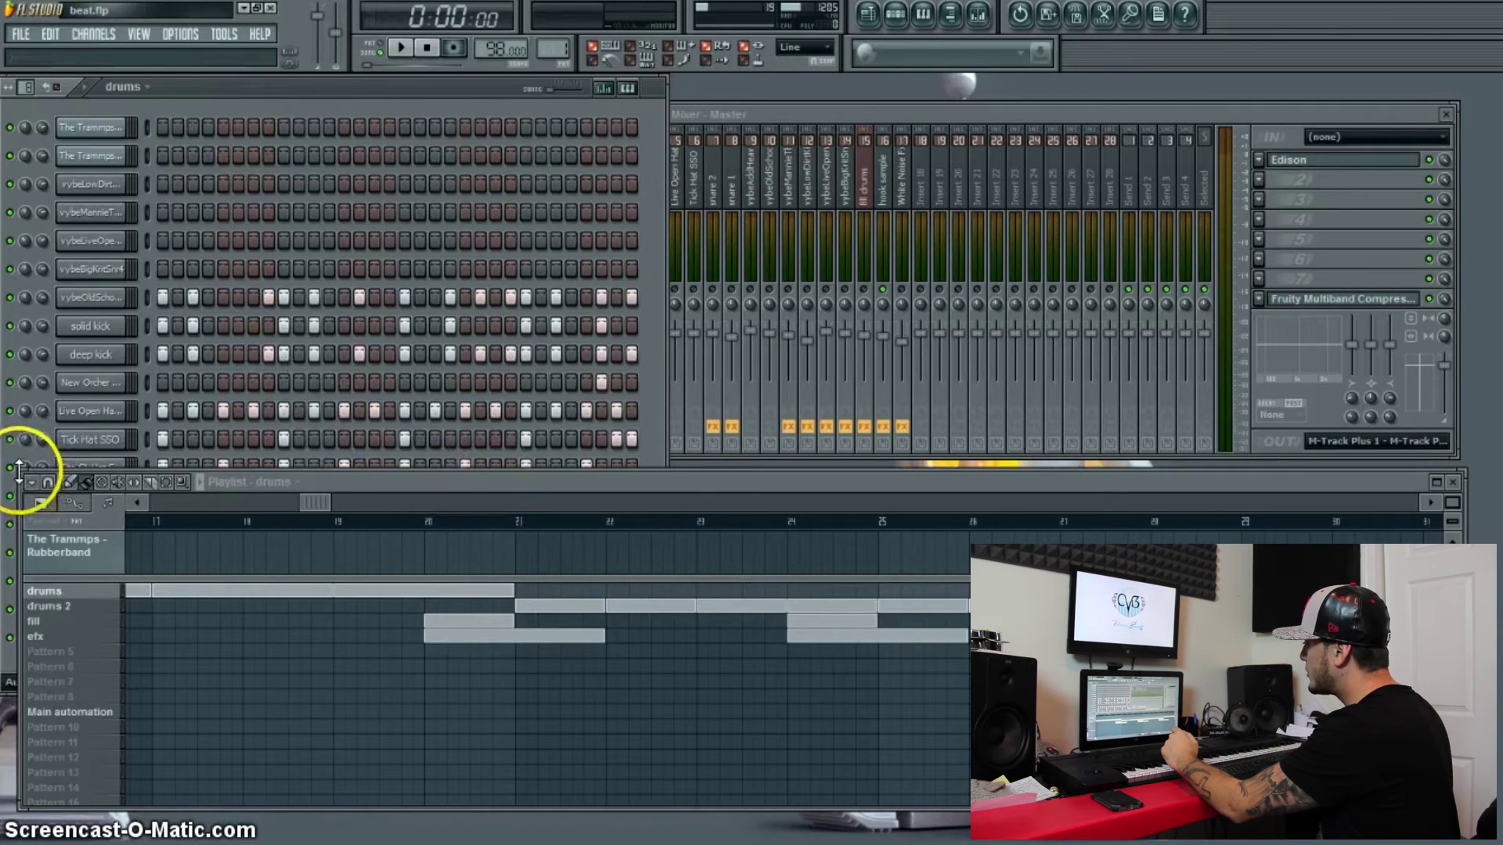
{"action": "left_click_drag", "start_coordinate": [20, 470], "coordinate": [681, 78]}
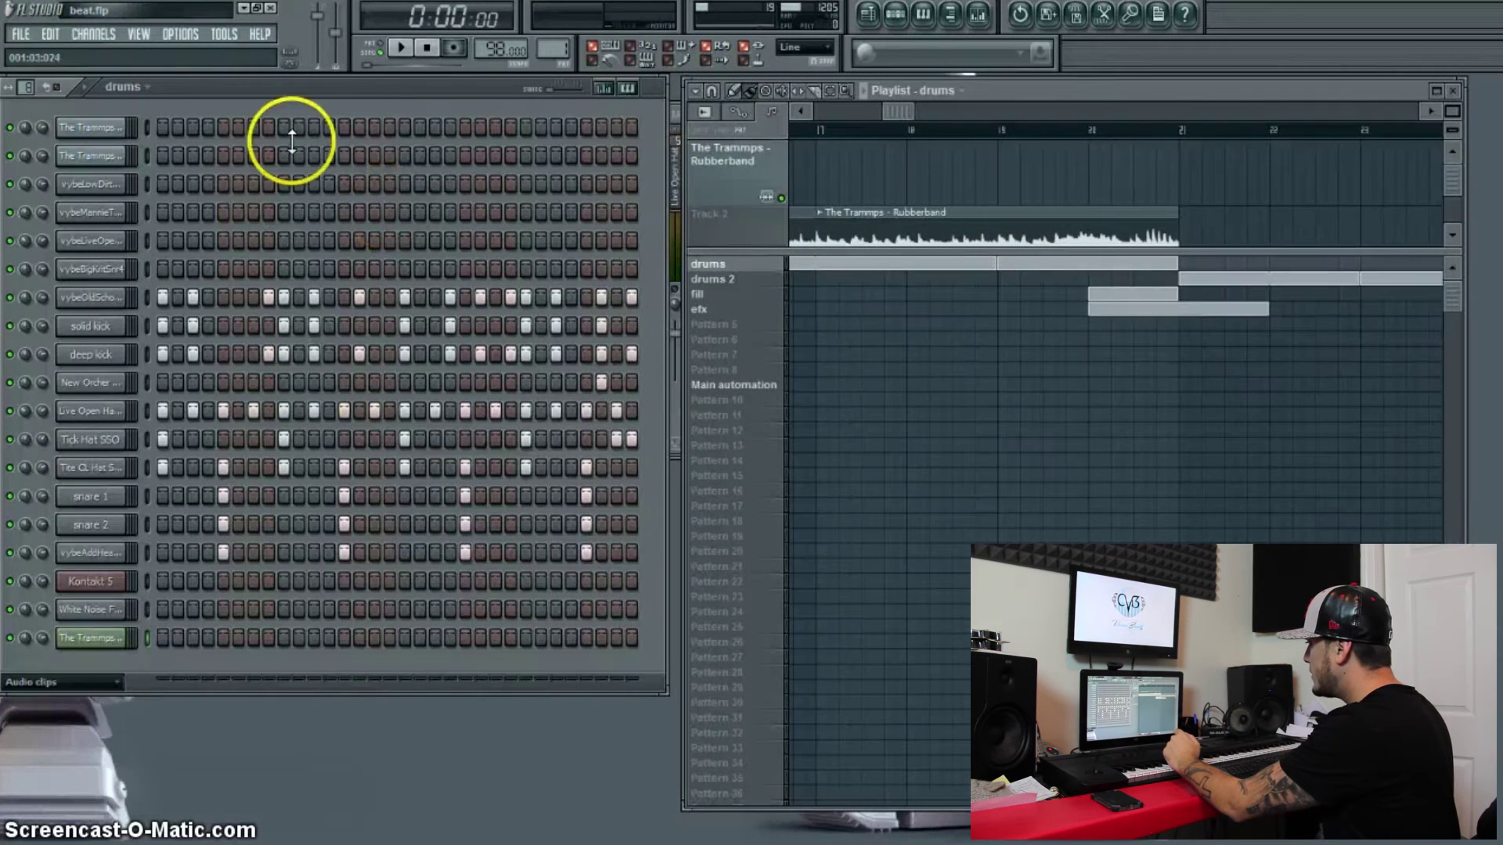
{"action": "left_click", "coordinate": [380, 48]}
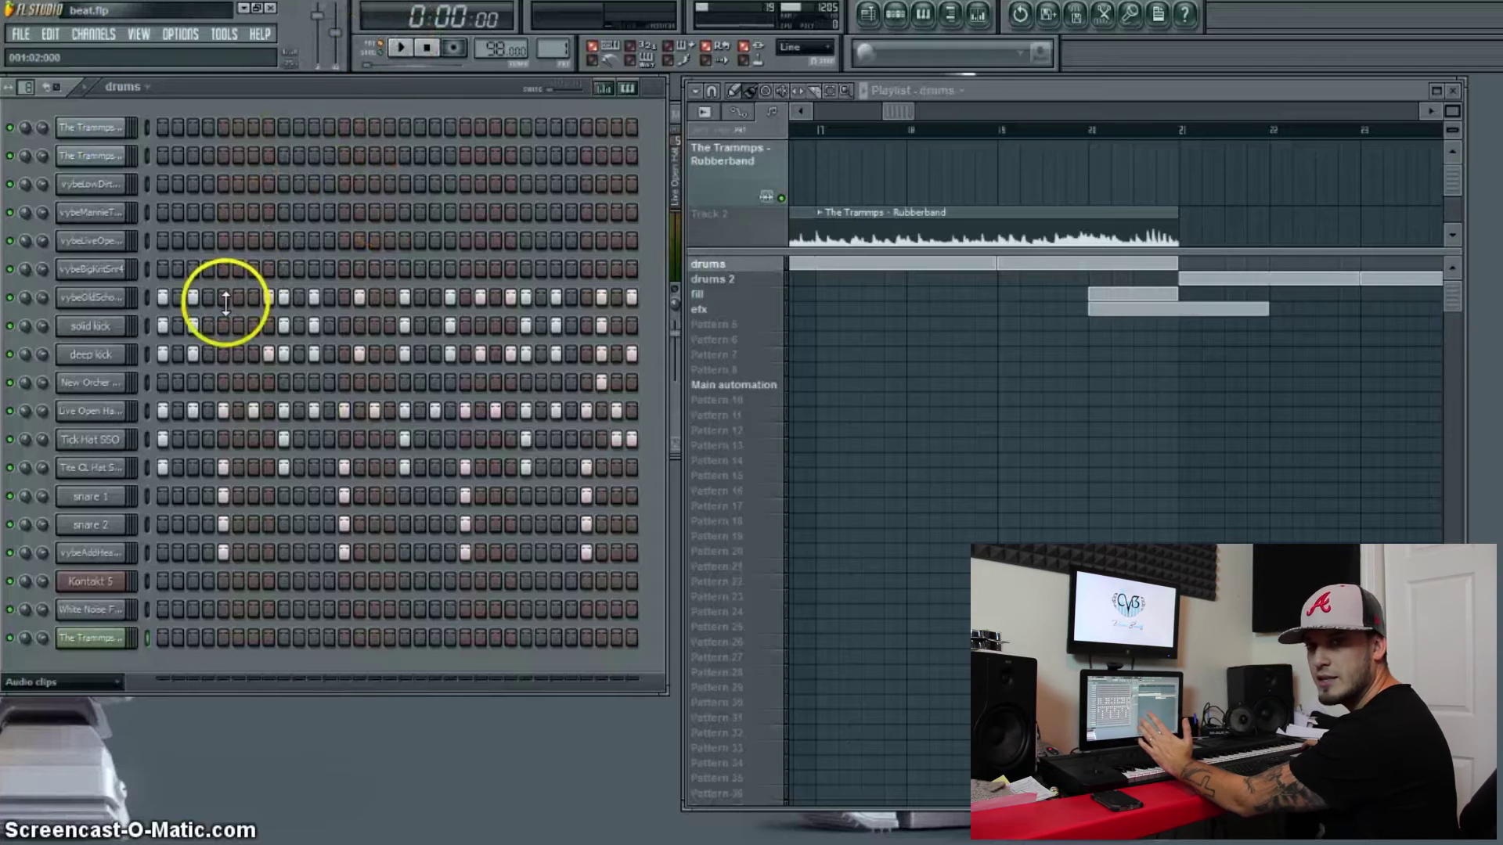
- Inspect the channel settings and waveforms of the vybeOldSchoolKick and solid kick channels
{"action": "left_click", "coordinate": [405, 439]}
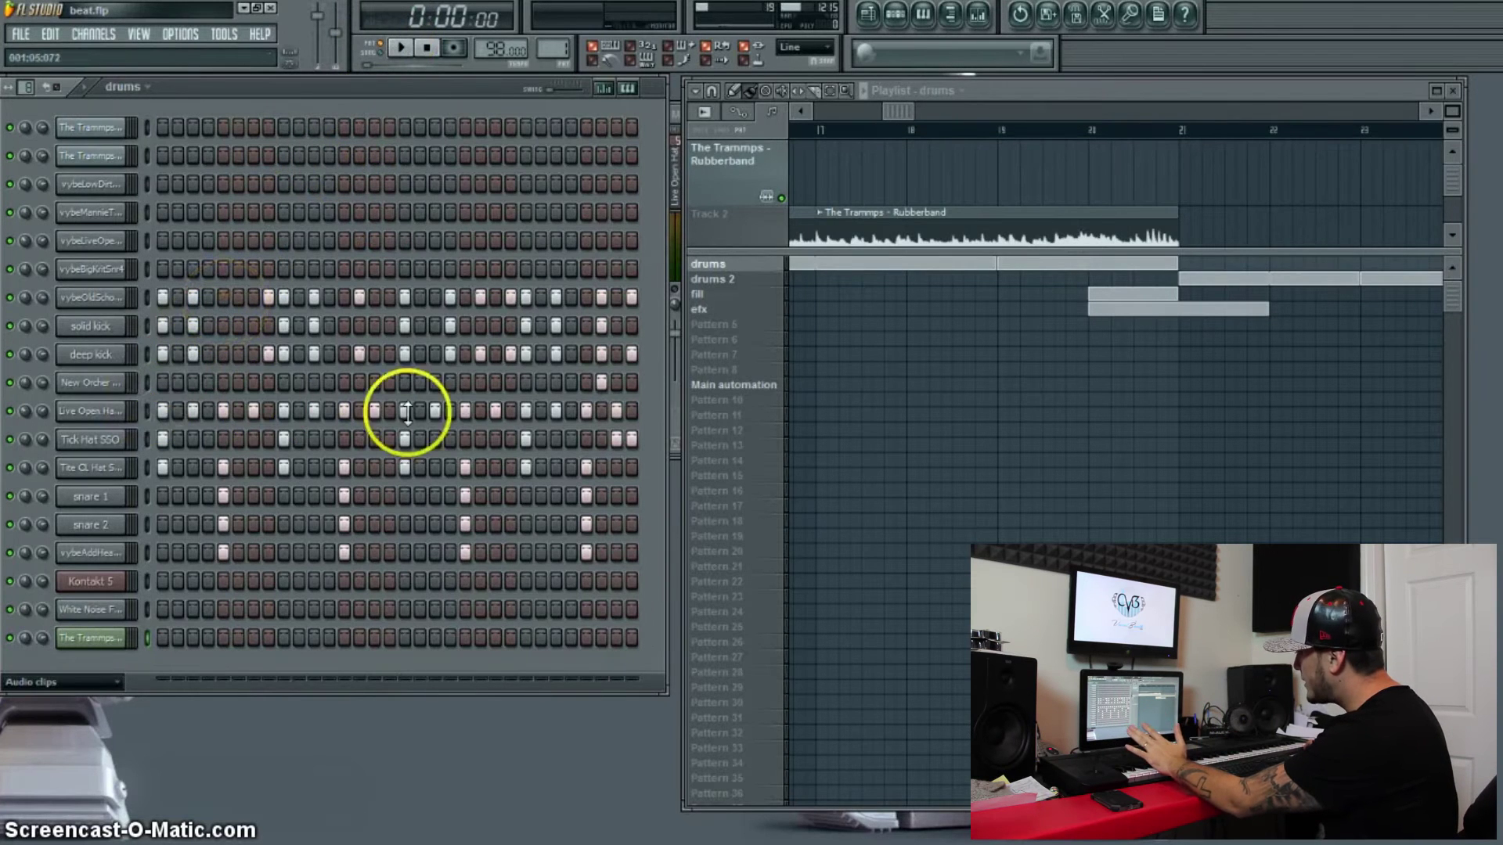
{"action": "left_click", "coordinate": [106, 297]}
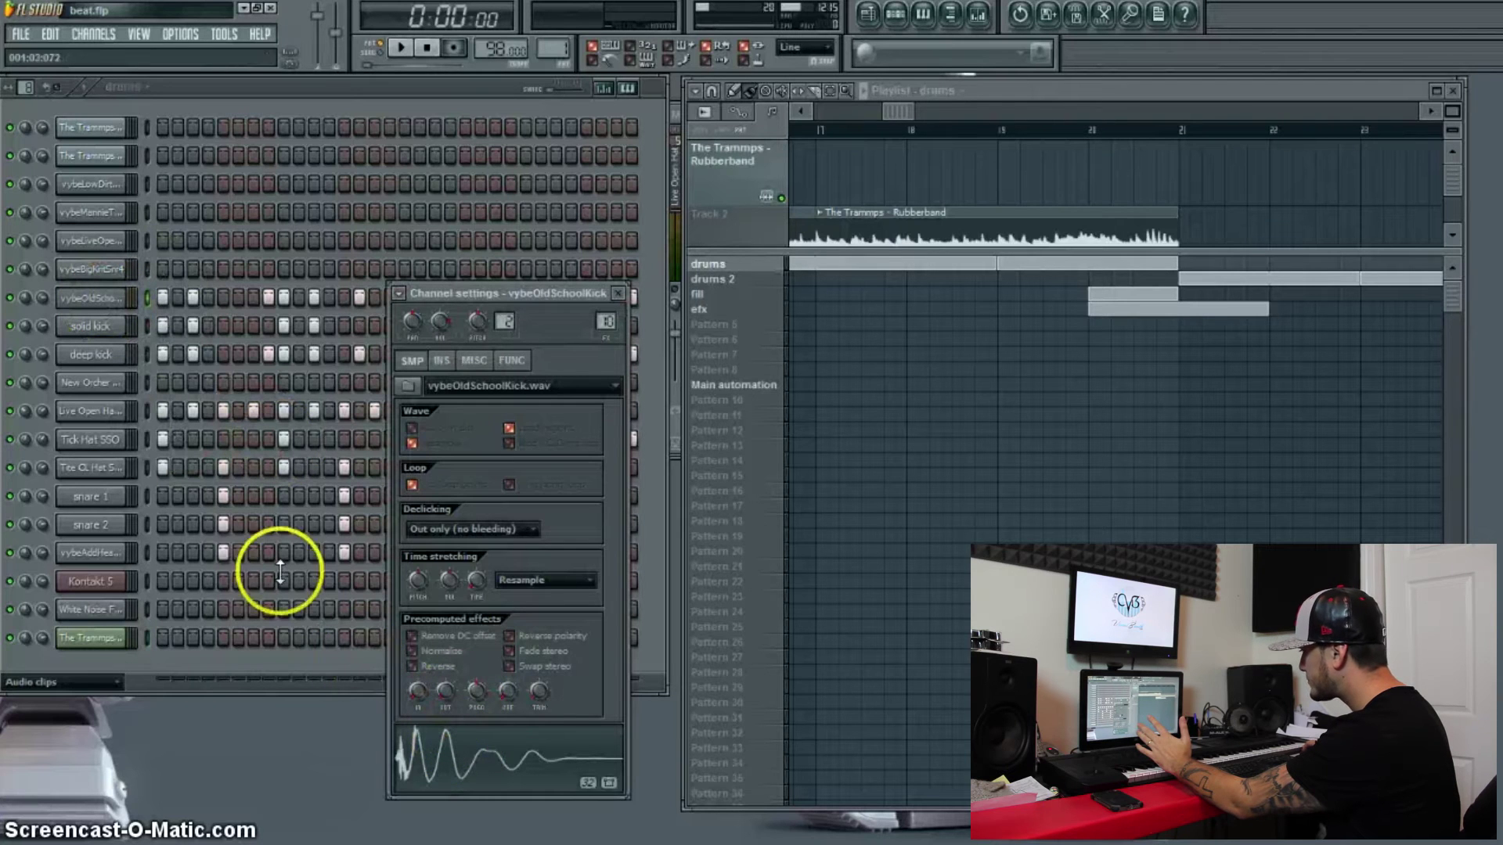
{"action": "left_click", "coordinate": [110, 327]}
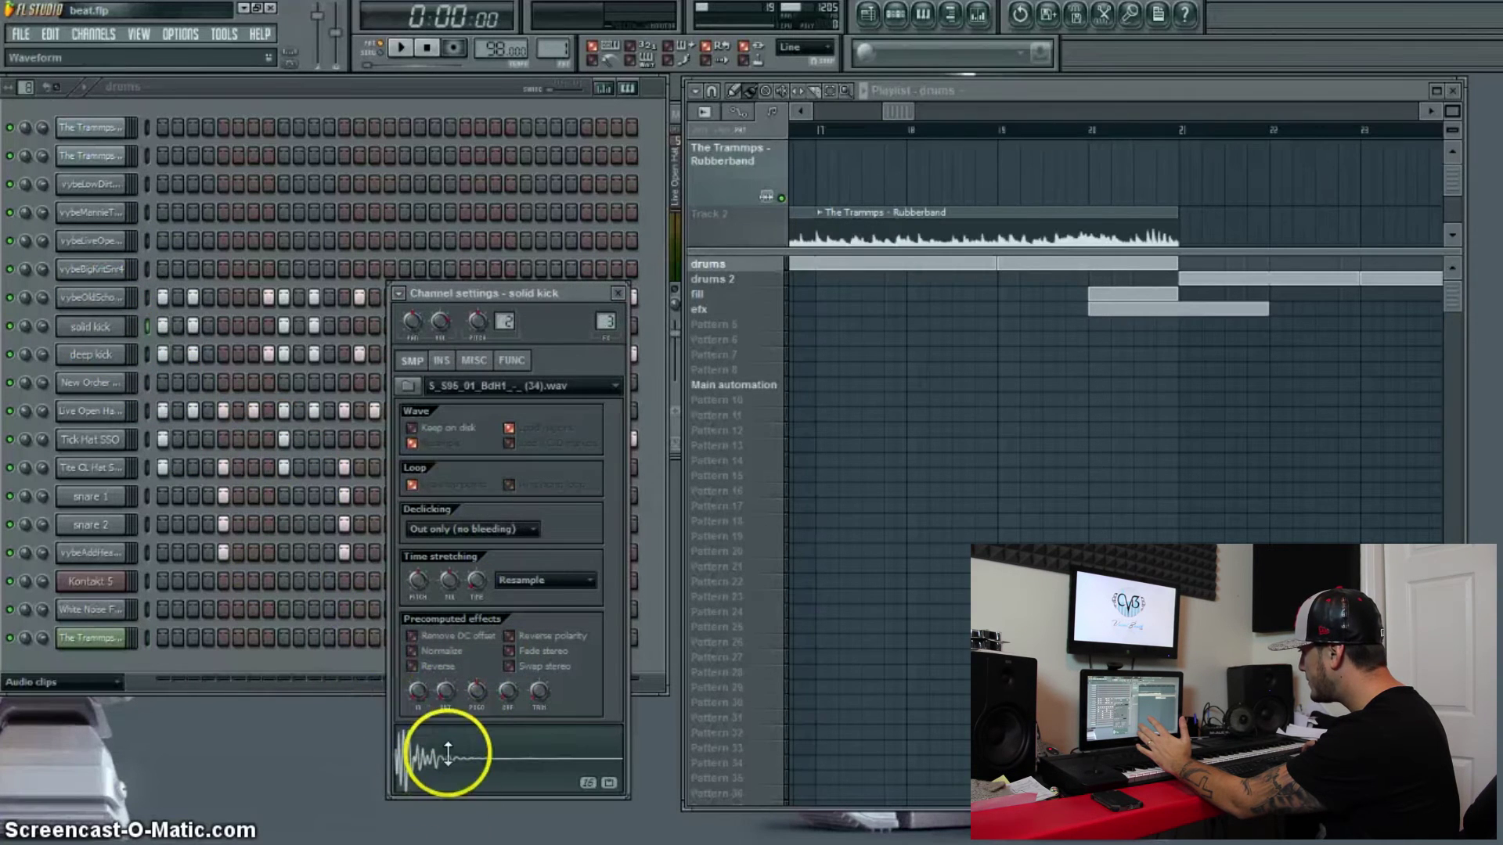
- Replace the playlist with the mixer, audition the solid kick and close its channel settings
{"action": "left_click", "coordinate": [977, 15]}
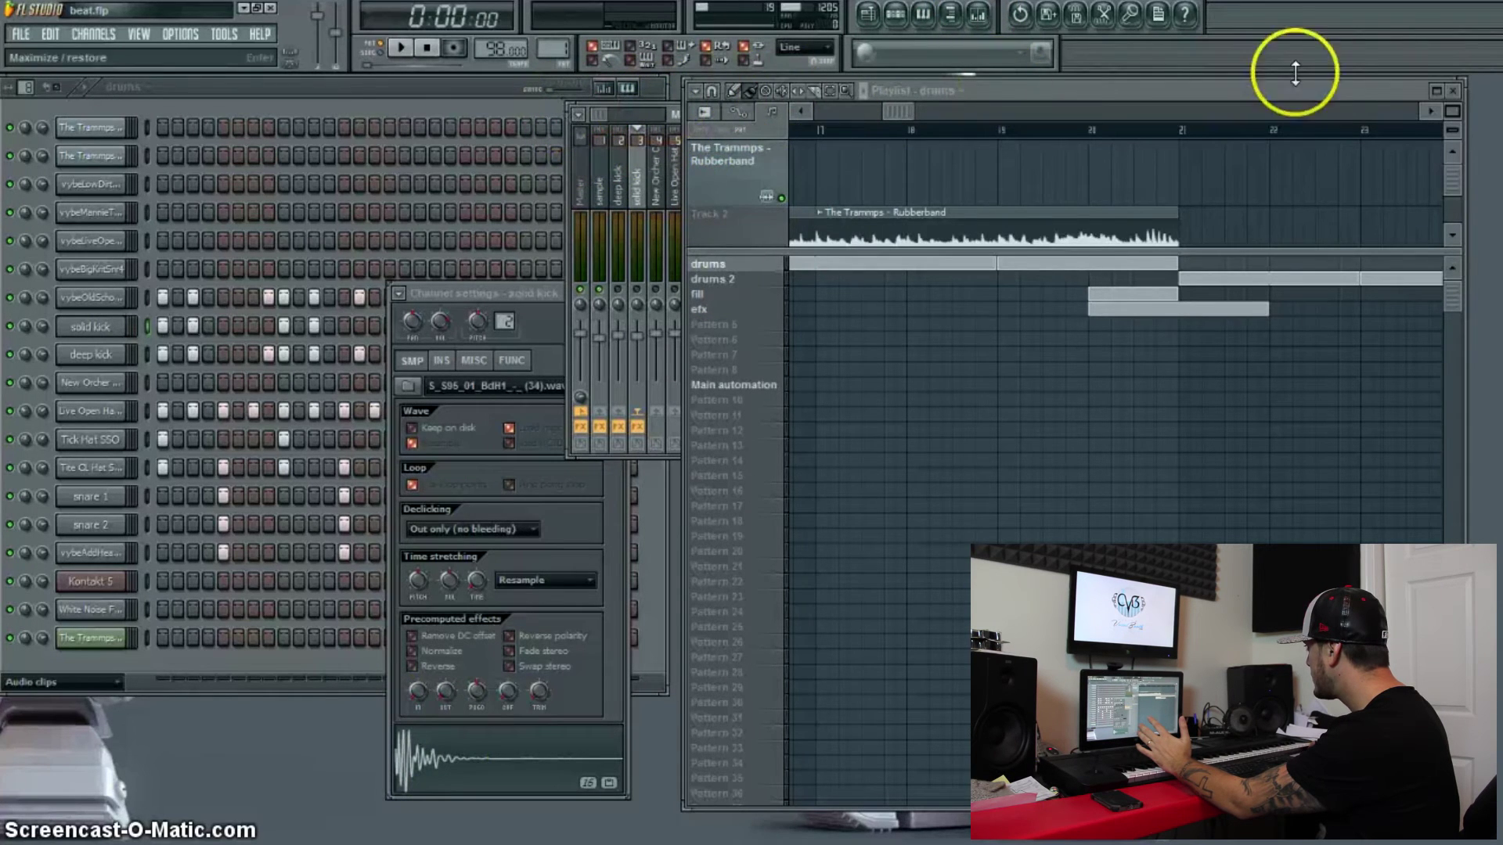
{"action": "left_click", "coordinate": [1454, 89]}
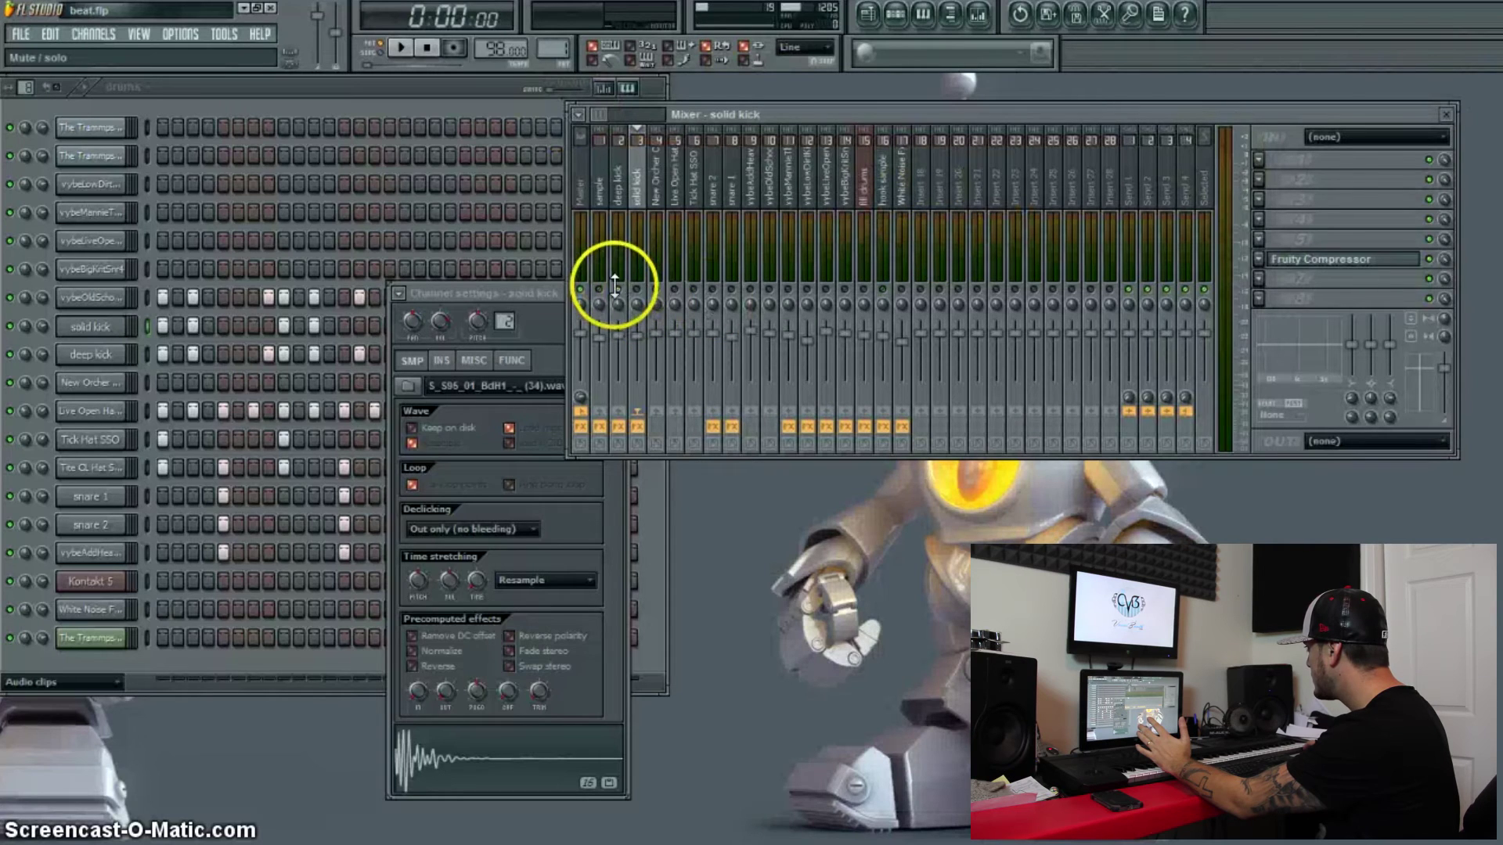
{"action": "left_click", "coordinate": [523, 318]}
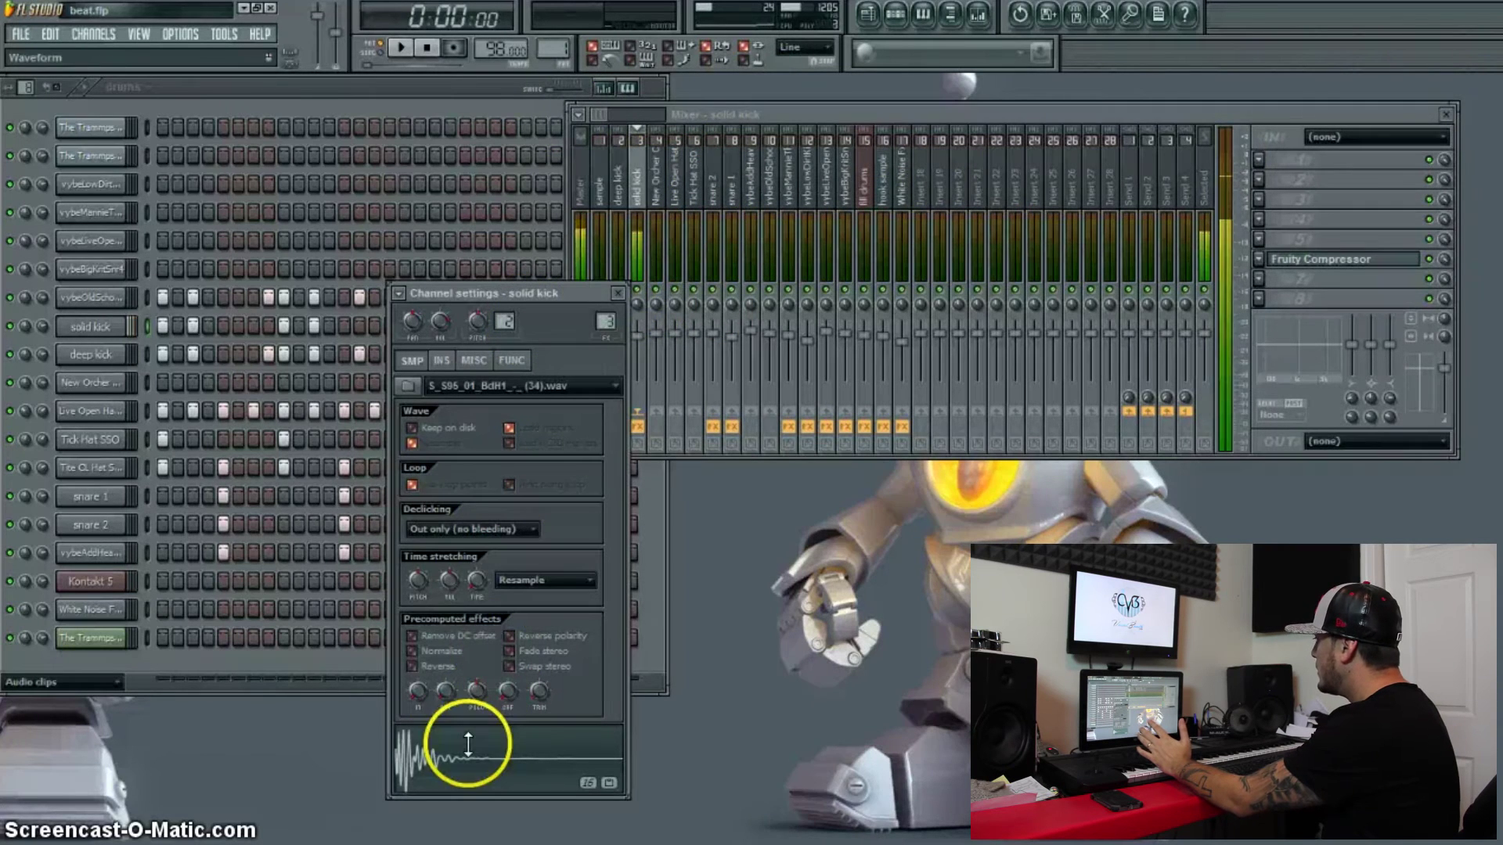
{"action": "left_click", "coordinate": [618, 293]}
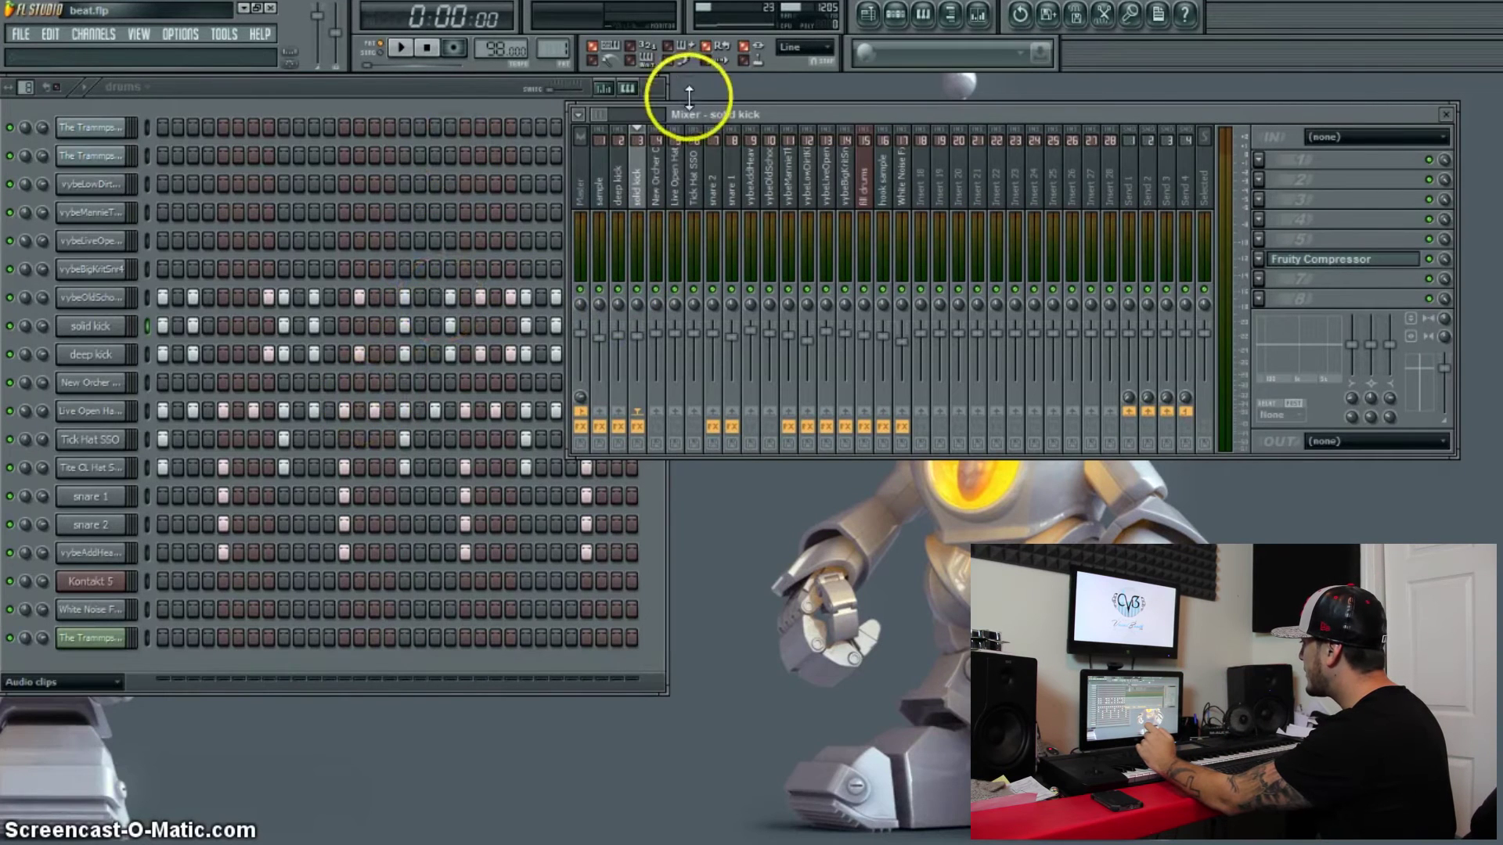
- Narrow the mixer to fit beside the step sequencer and briefly check the vybeOldSchoolKick channel settings
{"action": "left_click_drag", "start_coordinate": [567, 110], "coordinate": [672, 84]}
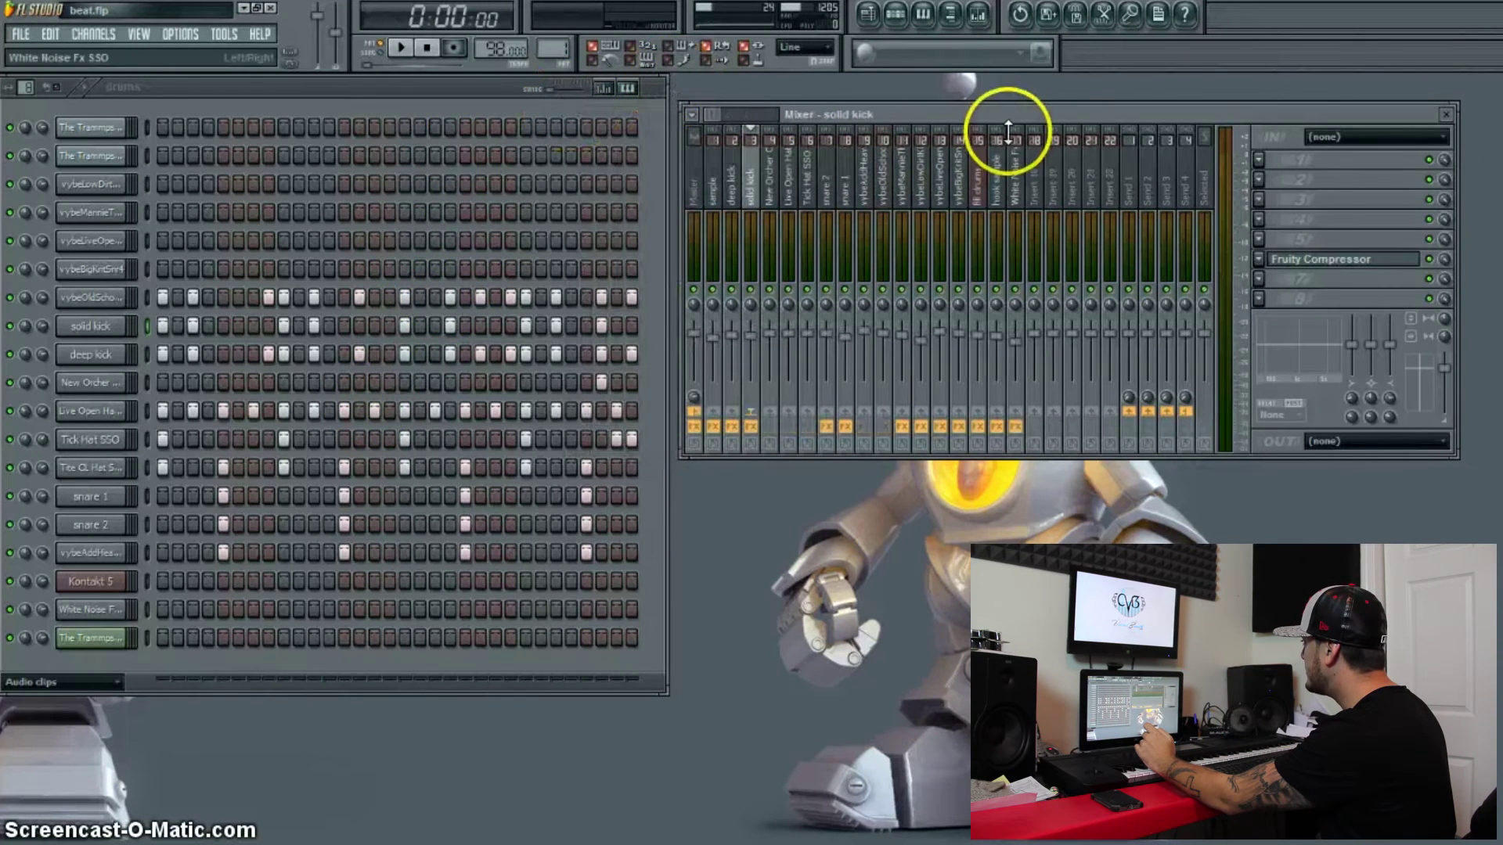
{"action": "left_click_drag", "start_coordinate": [1005, 118], "coordinate": [1015, 90]}
{"action": "left_click", "coordinate": [104, 301]}
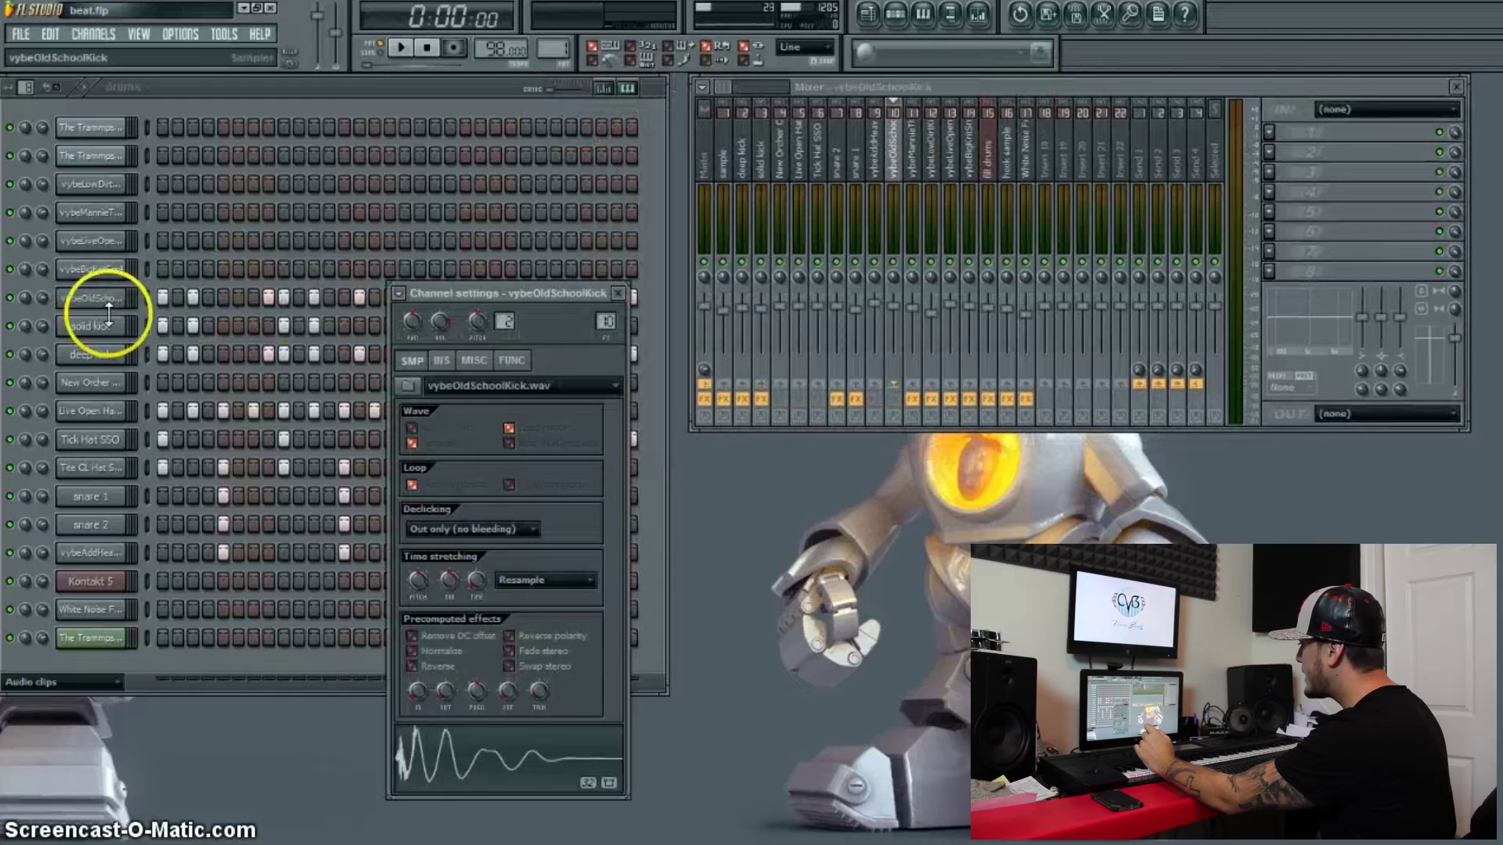
{"action": "left_click", "coordinate": [105, 298]}
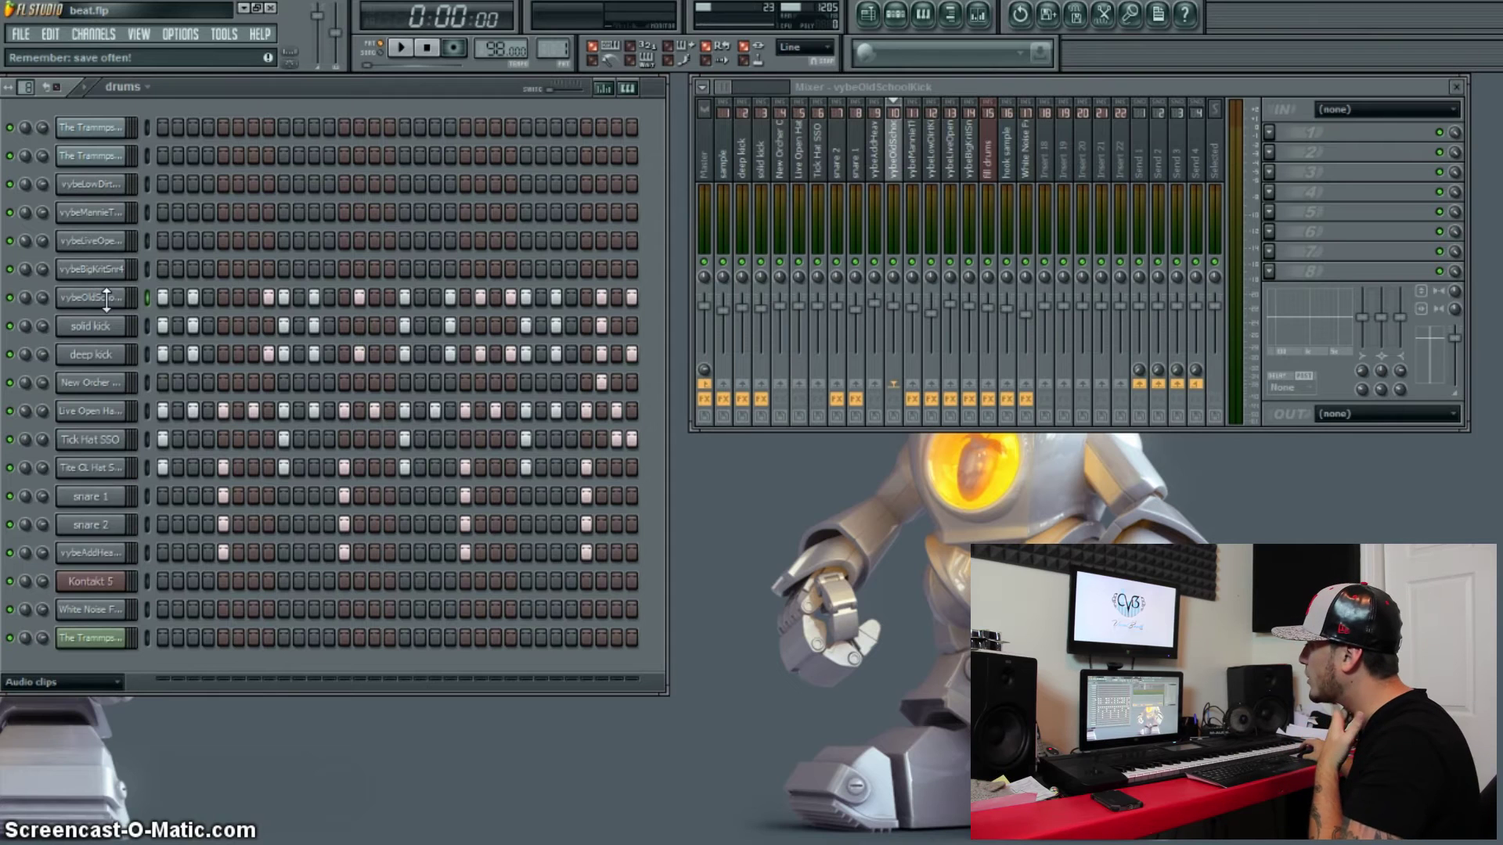
- Check the Live Open Hat SSO channel settings and listen to the drums pattern with the mixer in view
{"action": "left_click", "coordinate": [94, 410]}
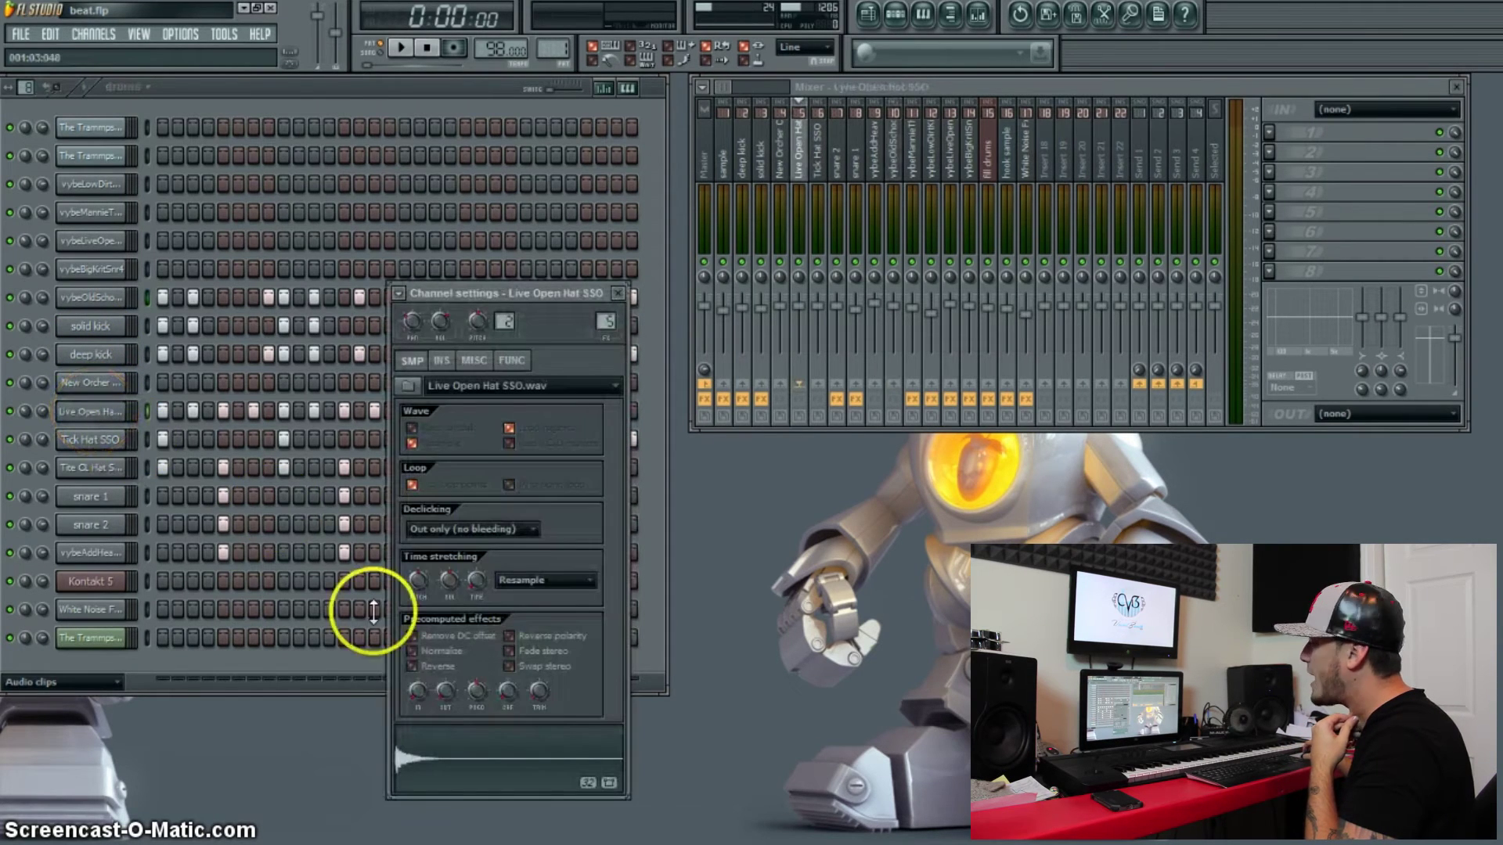
{"action": "left_click", "coordinate": [106, 412]}
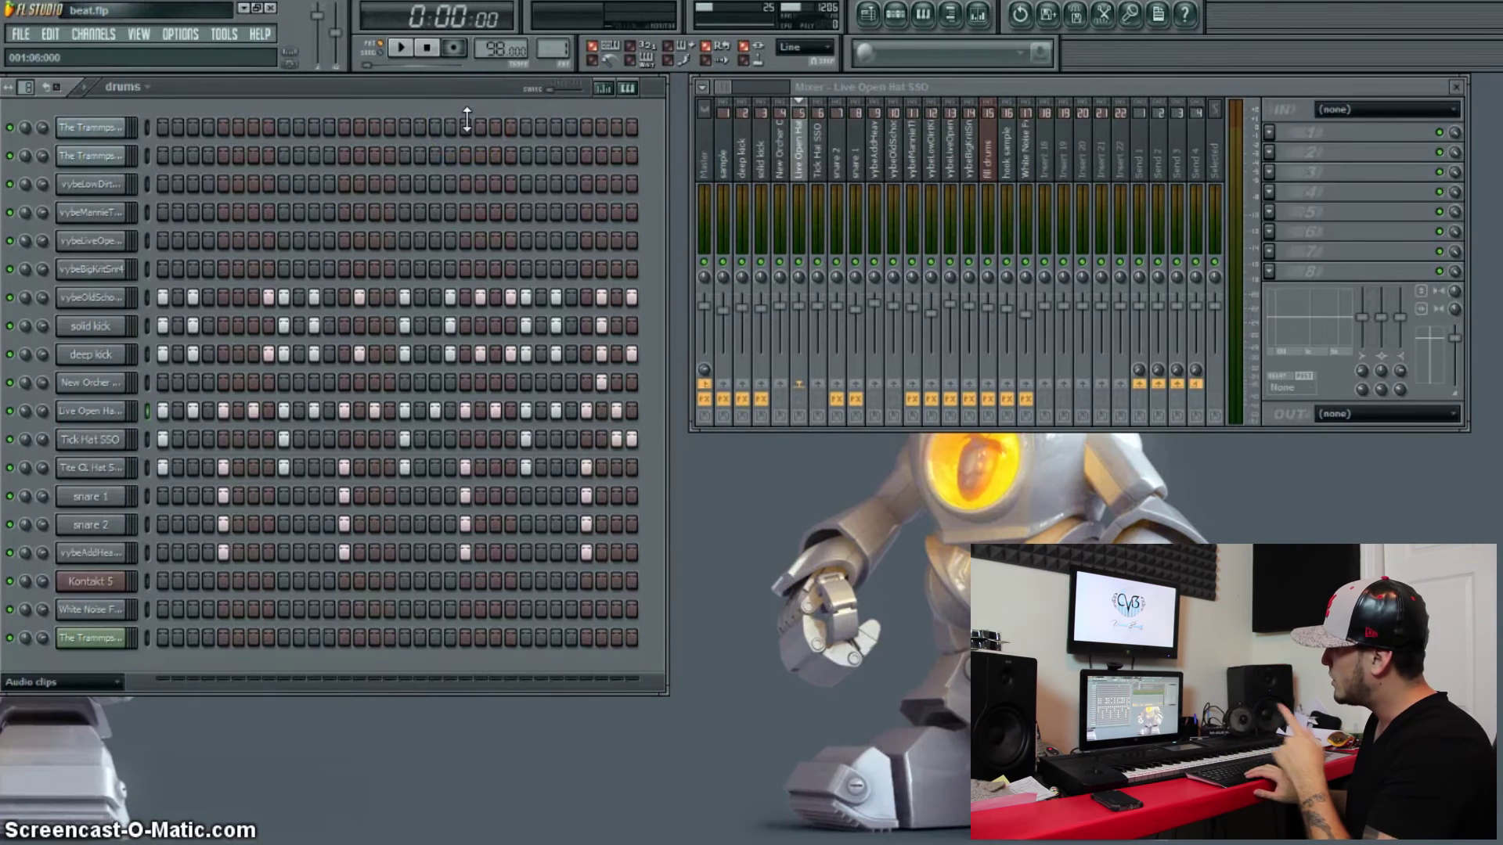
{"action": "key", "text": "space"}
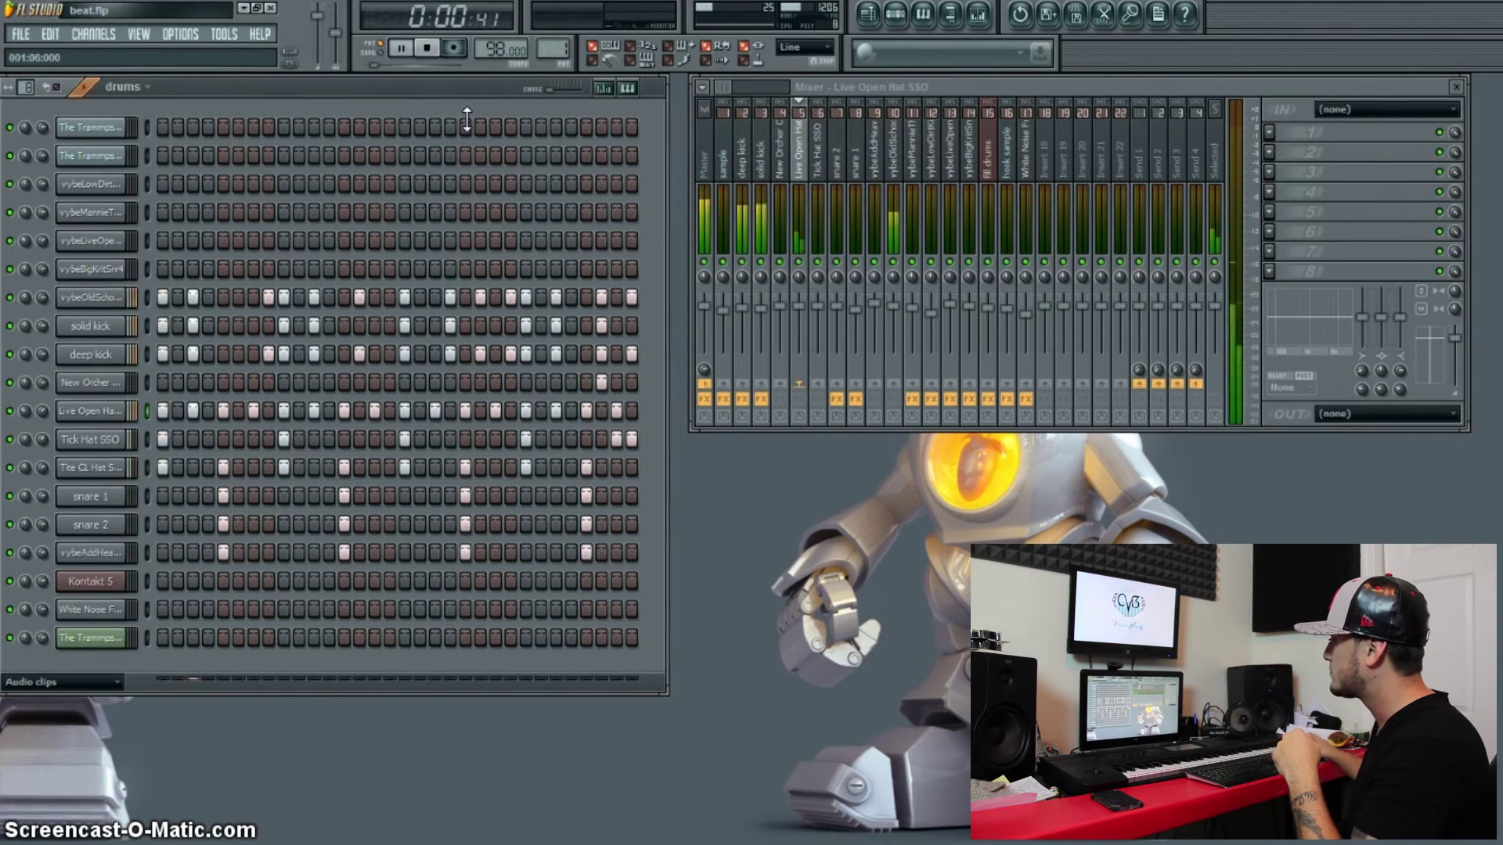
{"action": "left_click", "coordinate": [429, 178]}
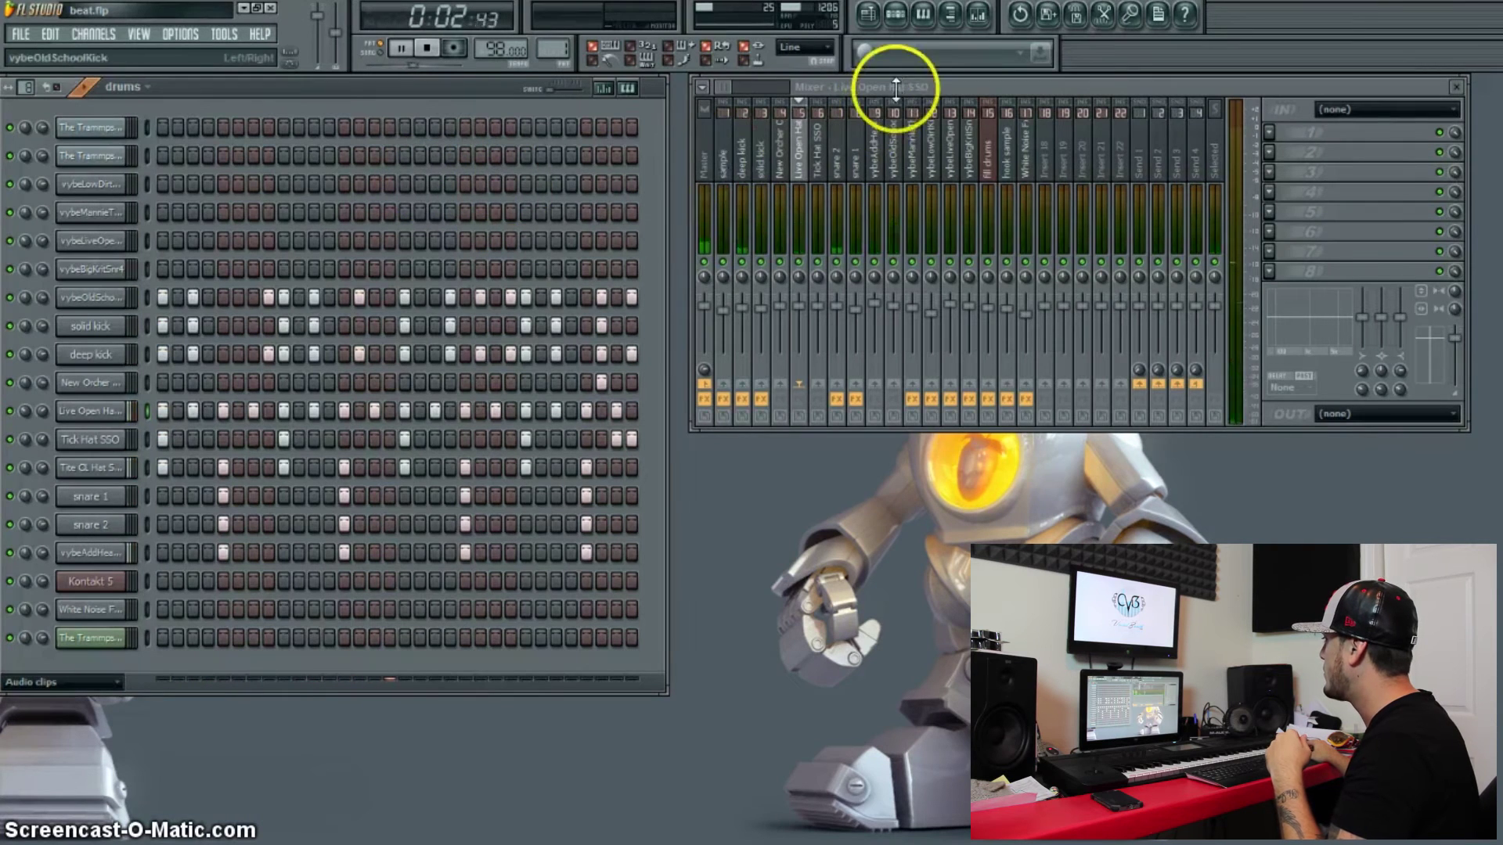
{"action": "left_click_drag", "start_coordinate": [930, 89], "coordinate": [910, 125]}
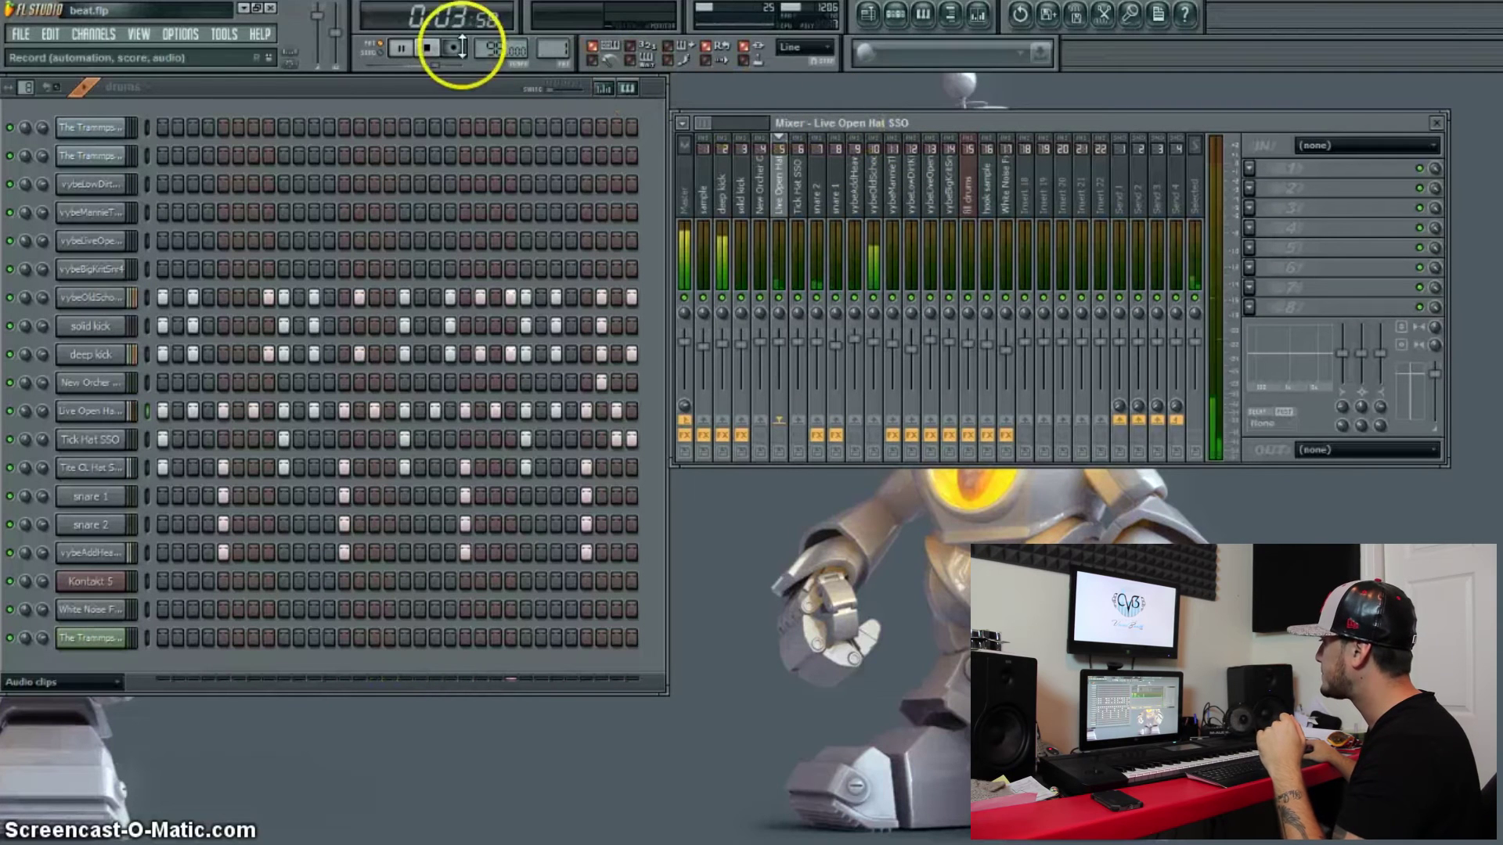
{"action": "left_click", "coordinate": [429, 47]}
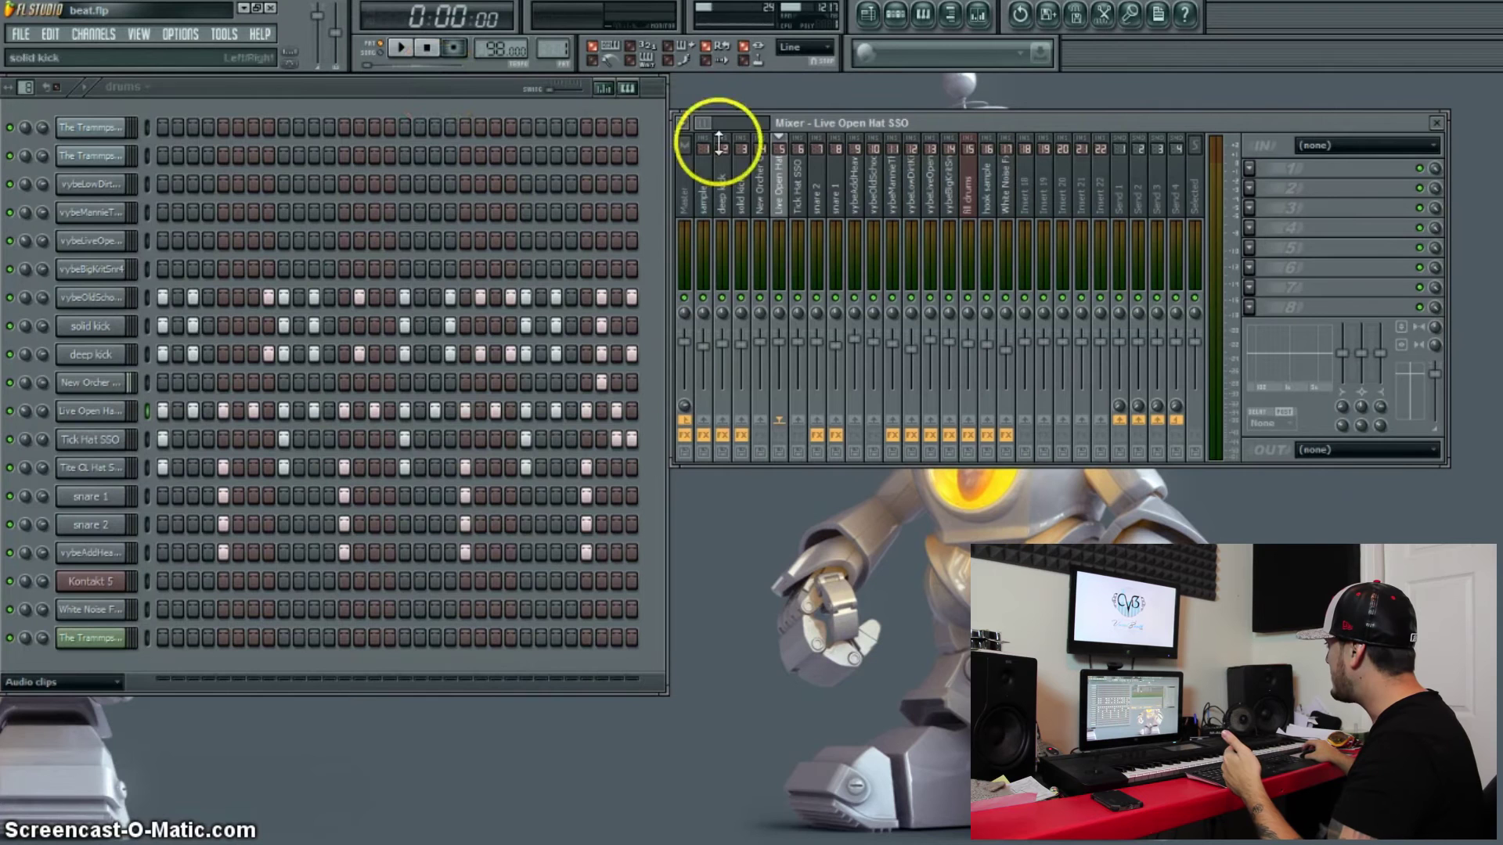
- Inspect the Fruity Reeverb 2 on the snare 2 track and the Fruity Stereo Enhancer on the snare 1 track
{"action": "left_click", "coordinate": [817, 188]}
{"action": "left_click", "coordinate": [1394, 268]}
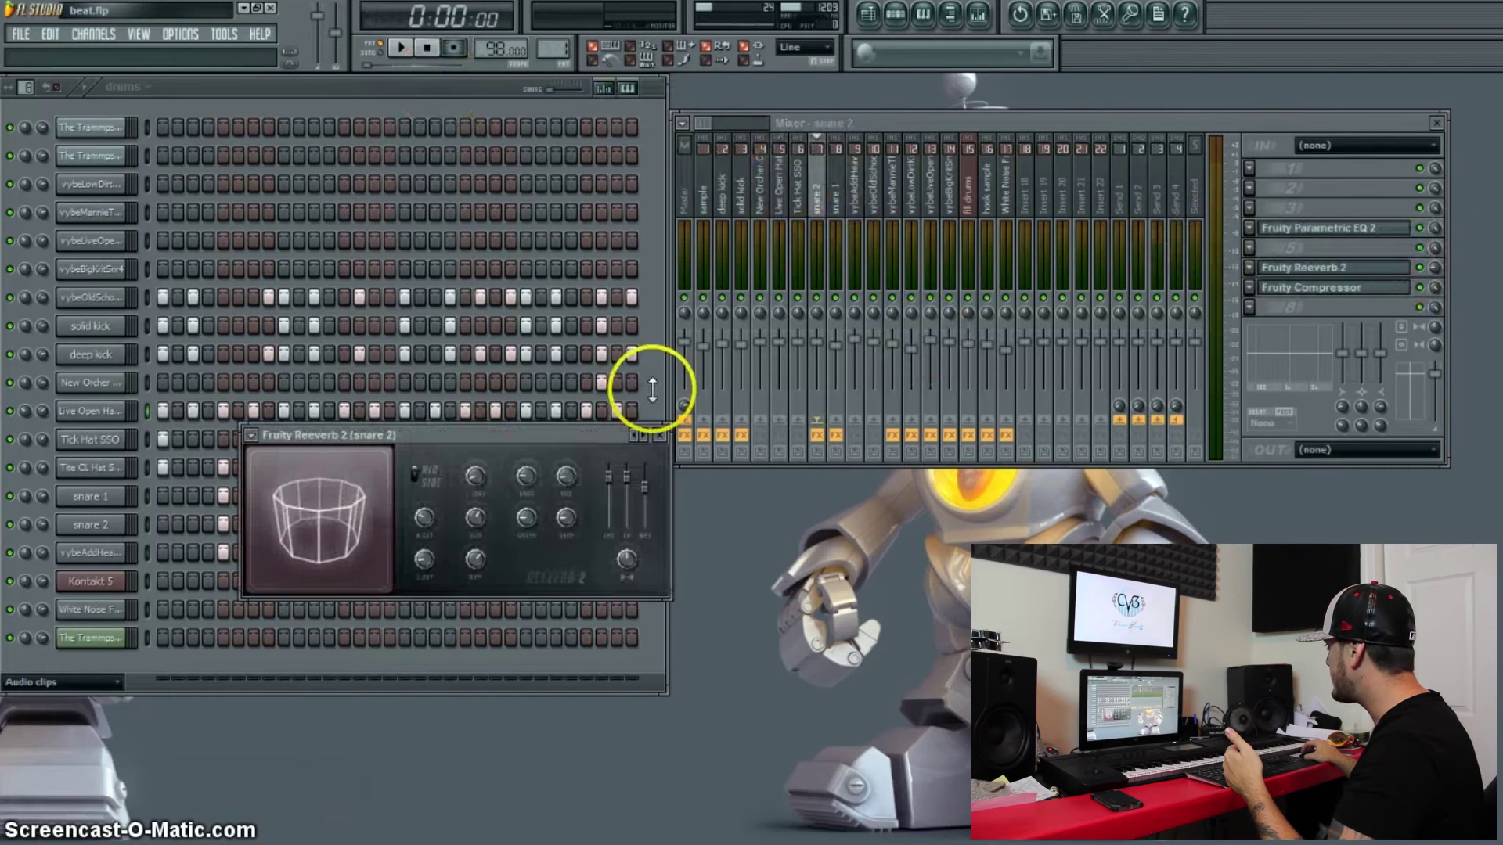
{"action": "left_click", "coordinate": [833, 199]}
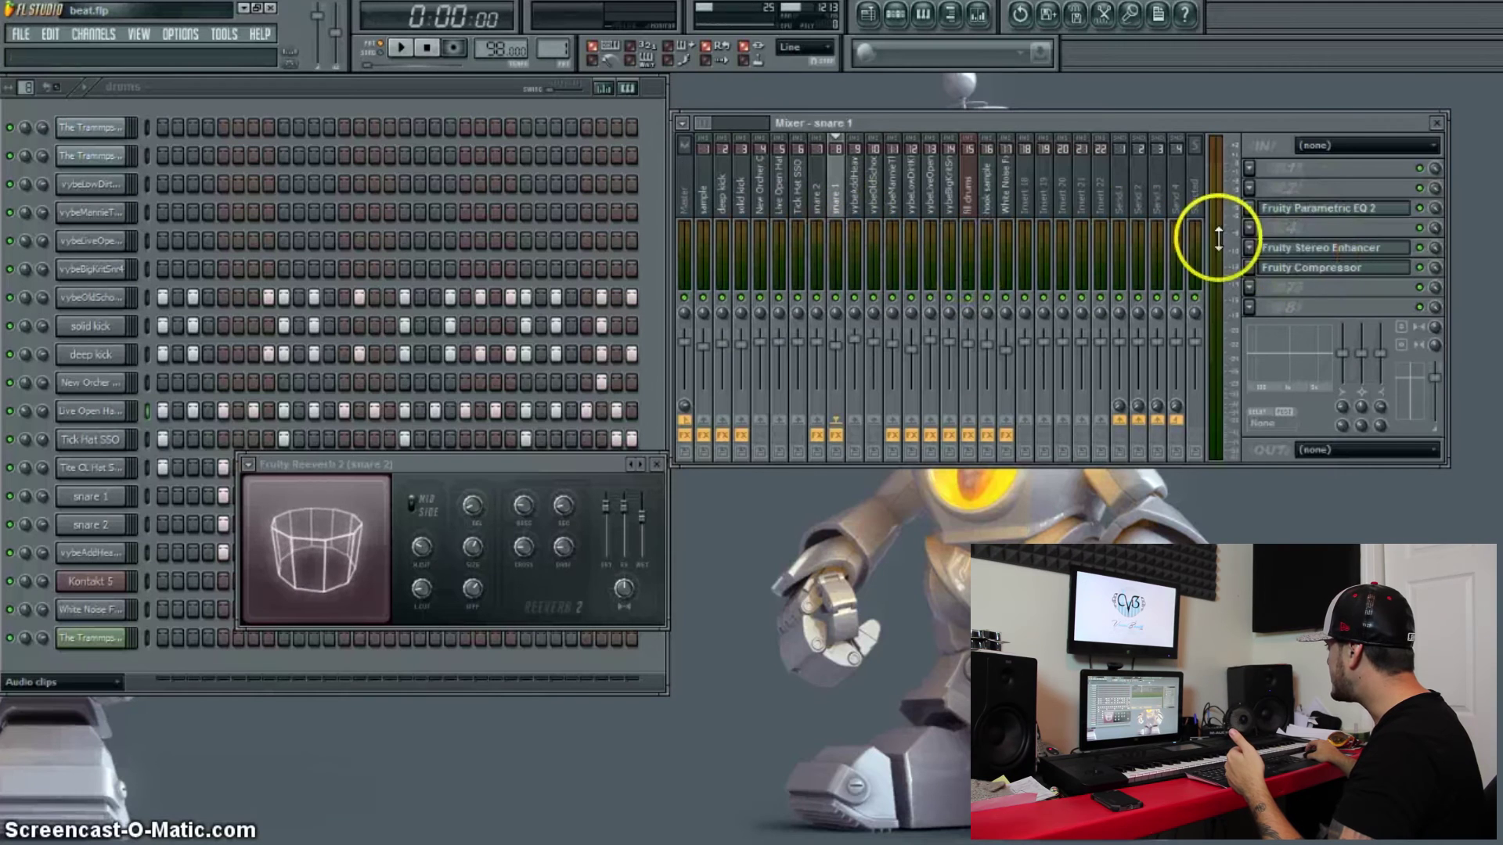
{"action": "left_click", "coordinate": [1275, 245]}
{"action": "left_click_drag", "start_coordinate": [490, 364], "coordinate": [504, 338]}
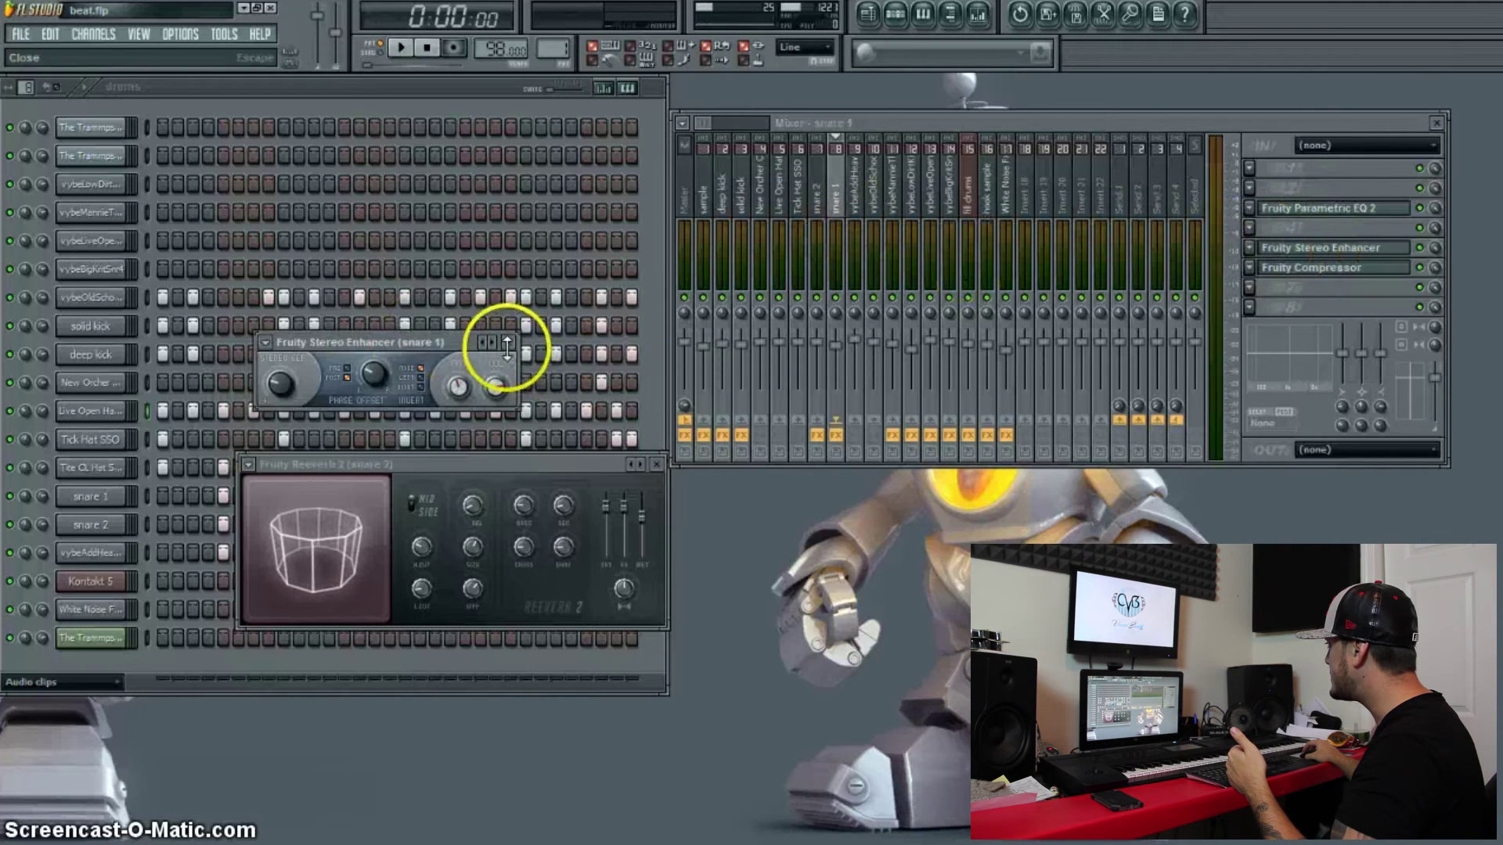
{"action": "left_click", "coordinate": [507, 344]}
{"action": "left_click", "coordinate": [656, 465]}
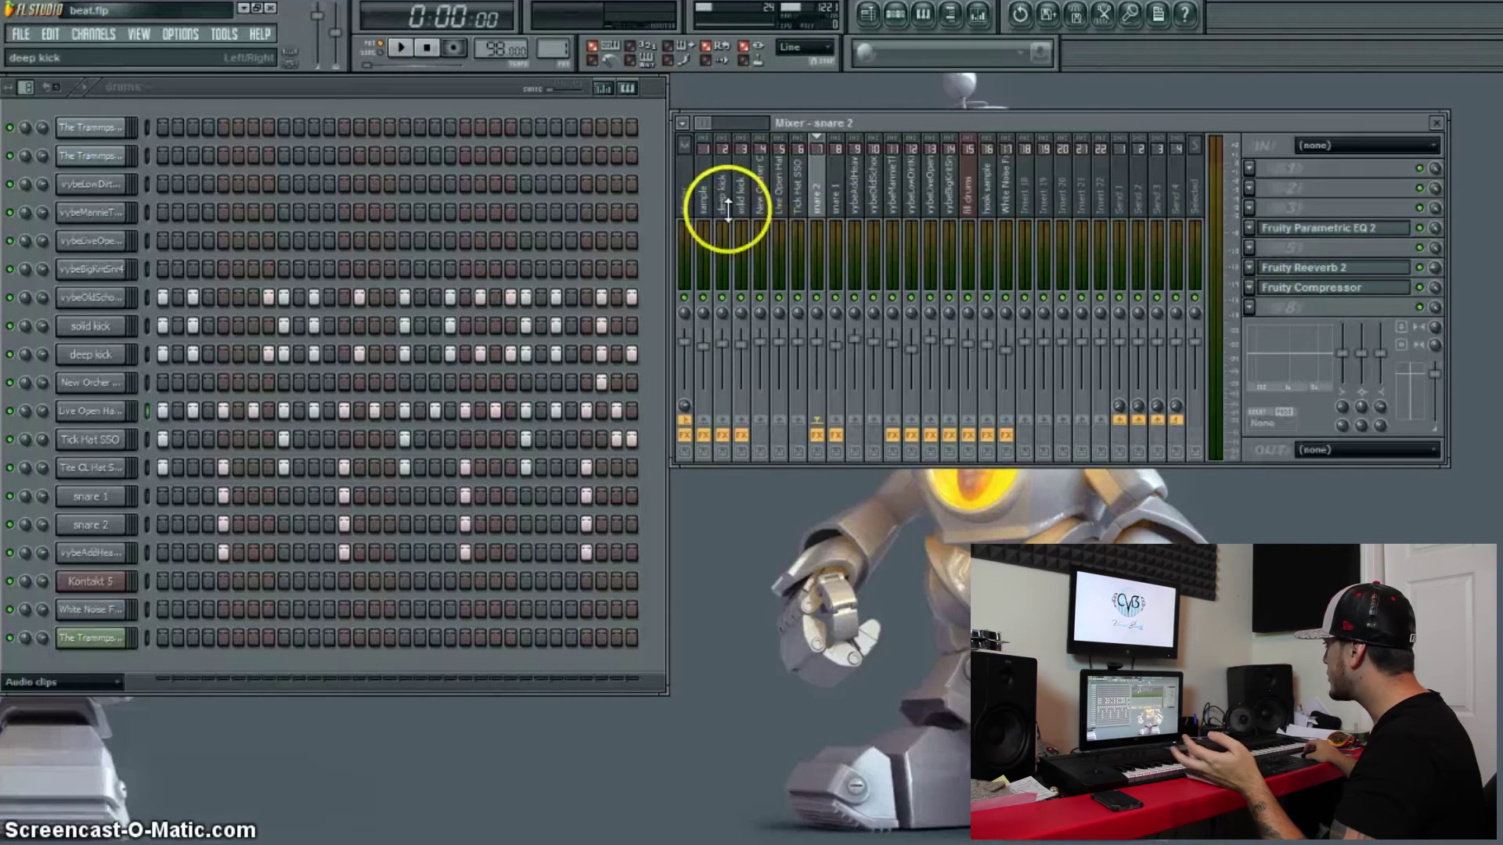
- Inspect the solid kick track's Fruity Compressor settings and check which effects the deep kick track uses
{"action": "left_click", "coordinate": [741, 206]}
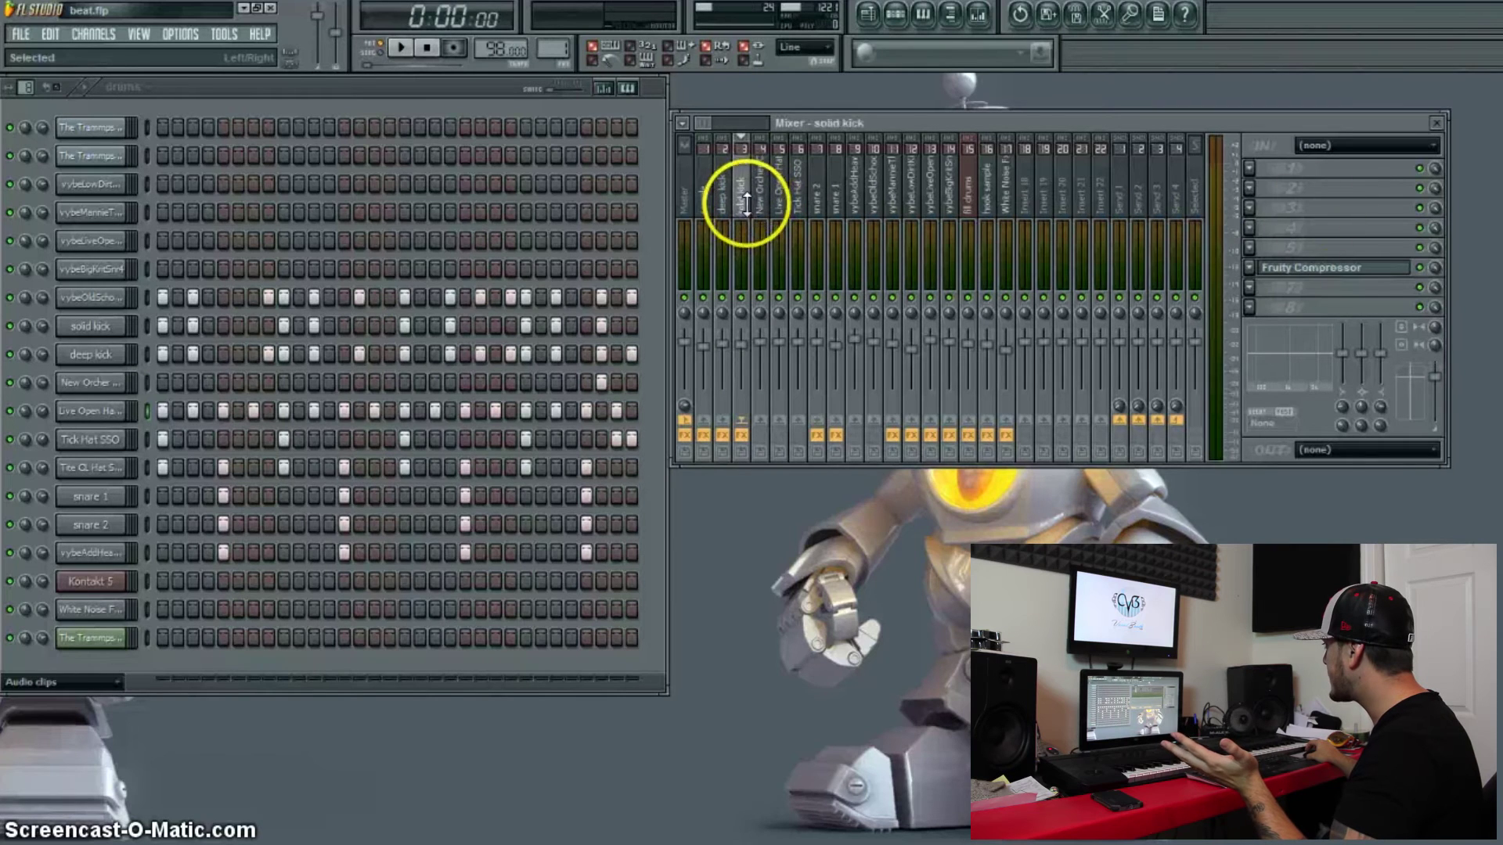
{"action": "left_click", "coordinate": [1354, 267]}
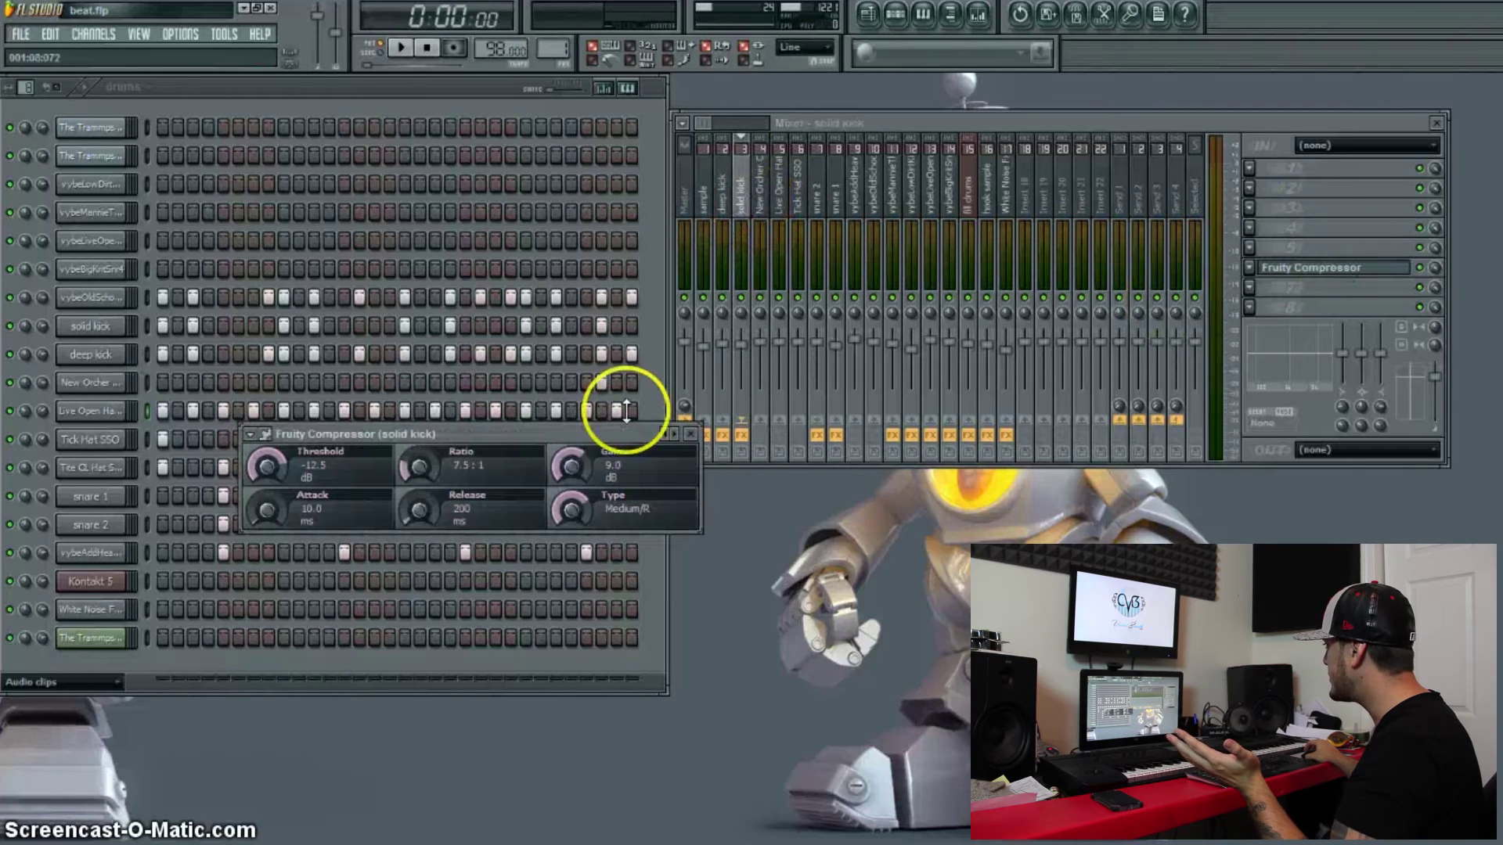
{"action": "left_click", "coordinate": [690, 433]}
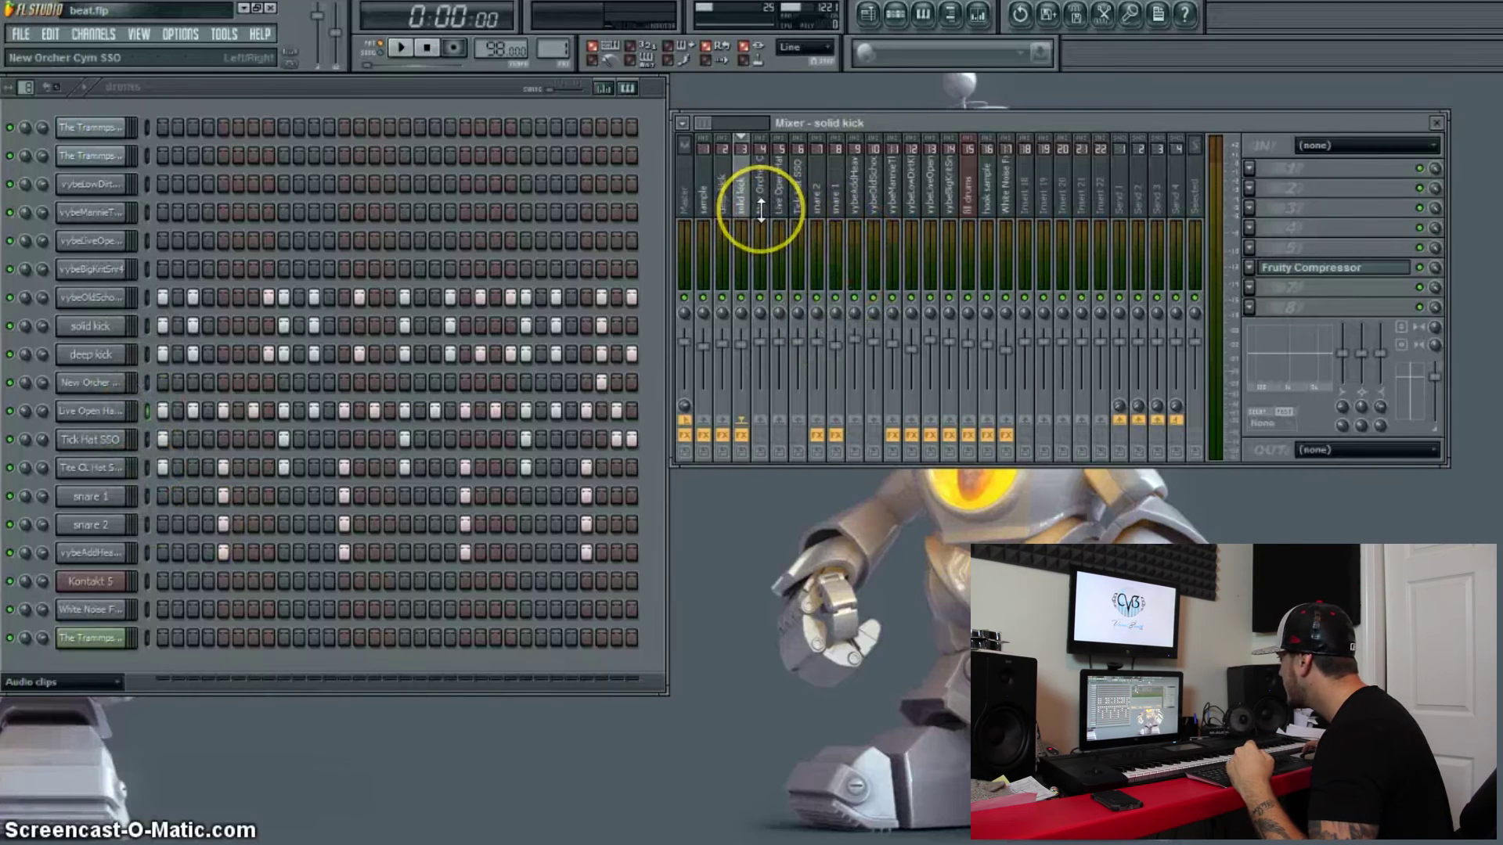
{"action": "left_click", "coordinate": [721, 201]}
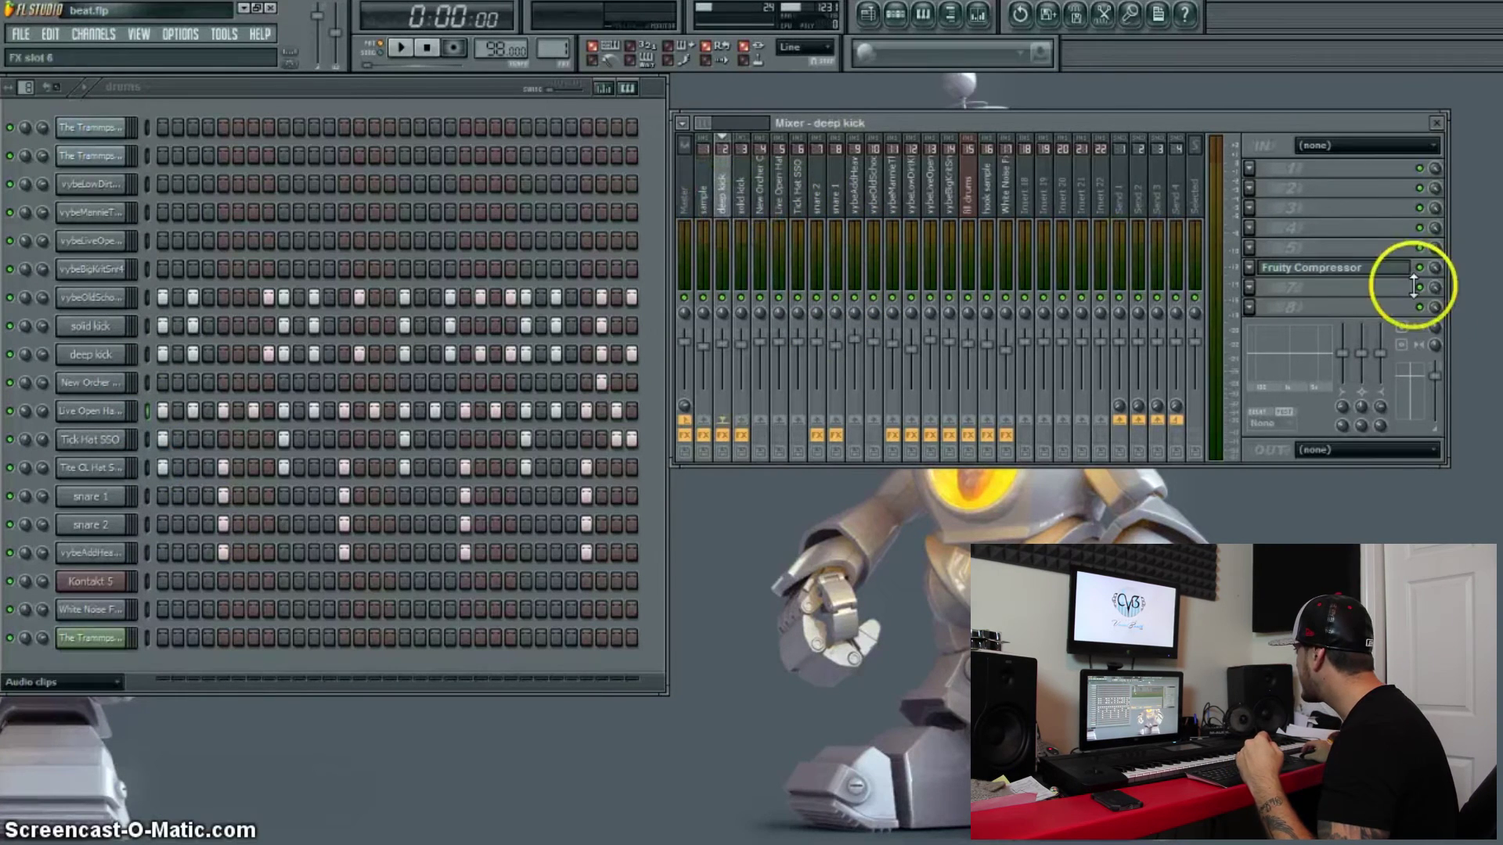
{"action": "left_click", "coordinate": [739, 200]}
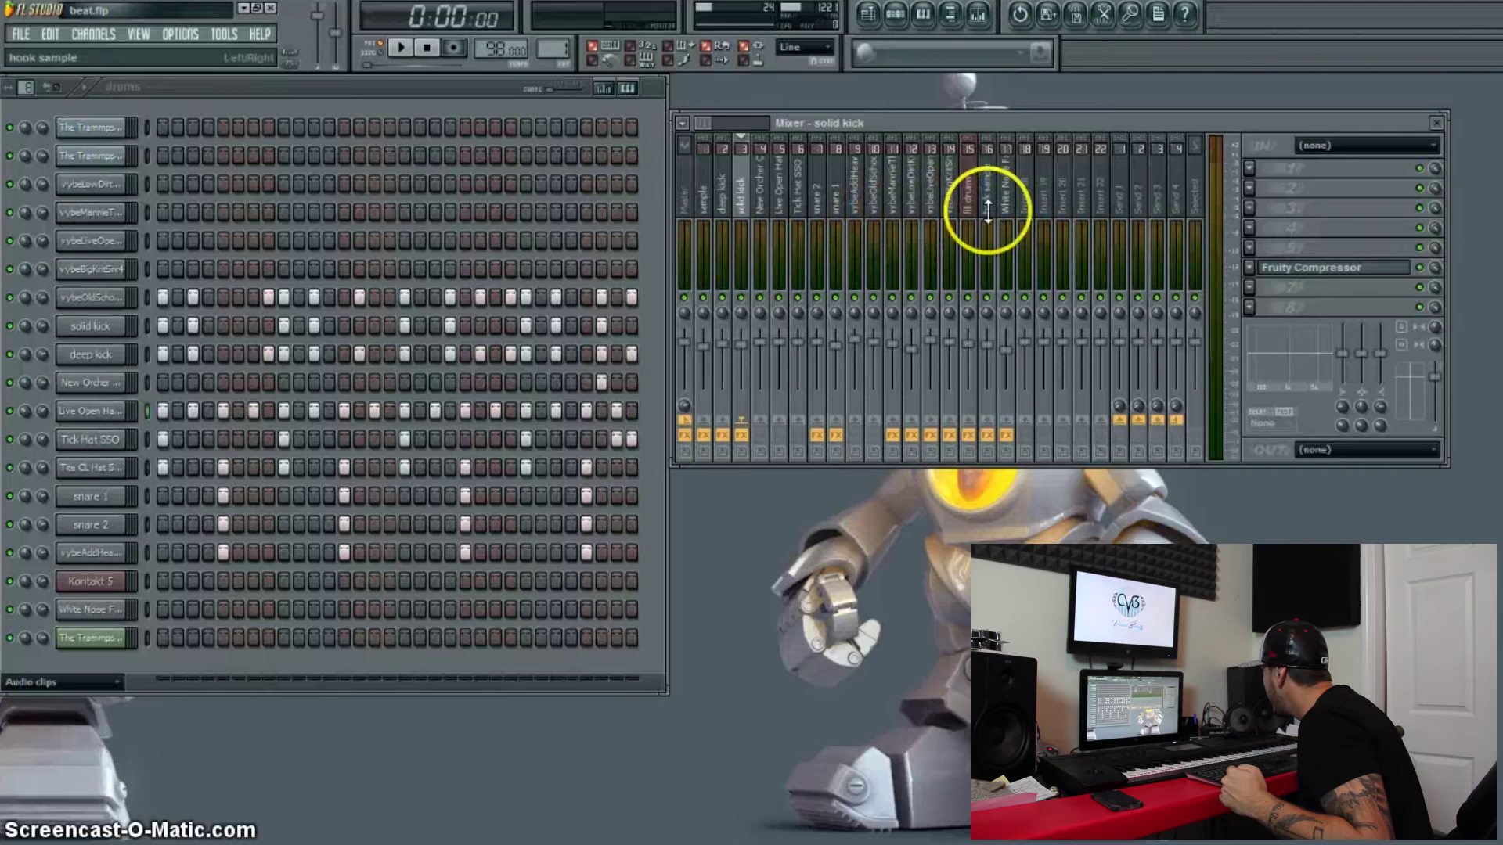
- Play the drums pattern while checking the vybeOldSchoolKick mixer track, stop playback and select the deep kick track
{"action": "key", "text": "space"}
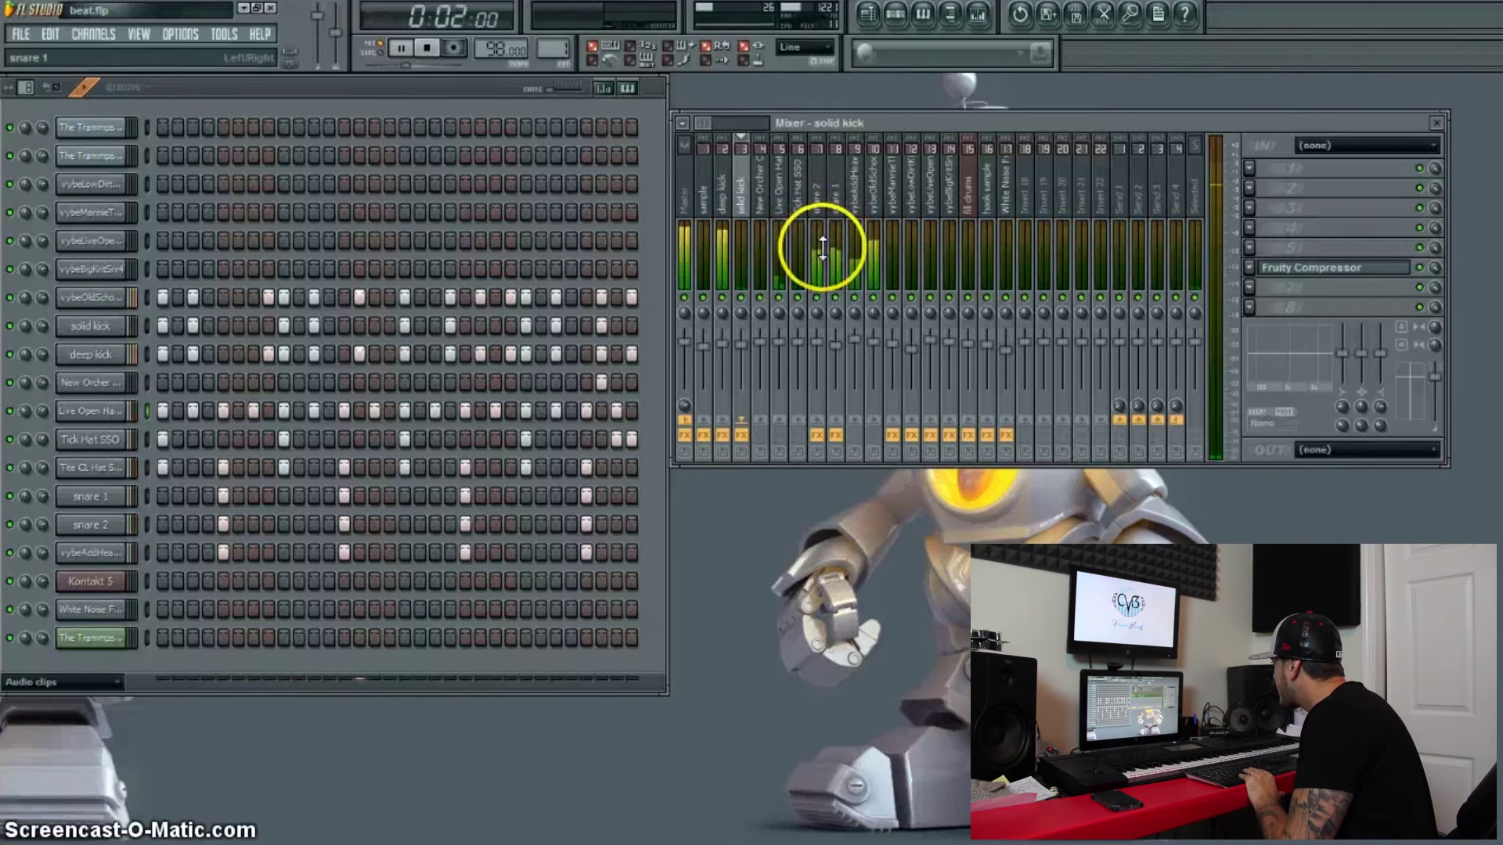
{"action": "left_click", "coordinate": [873, 207]}
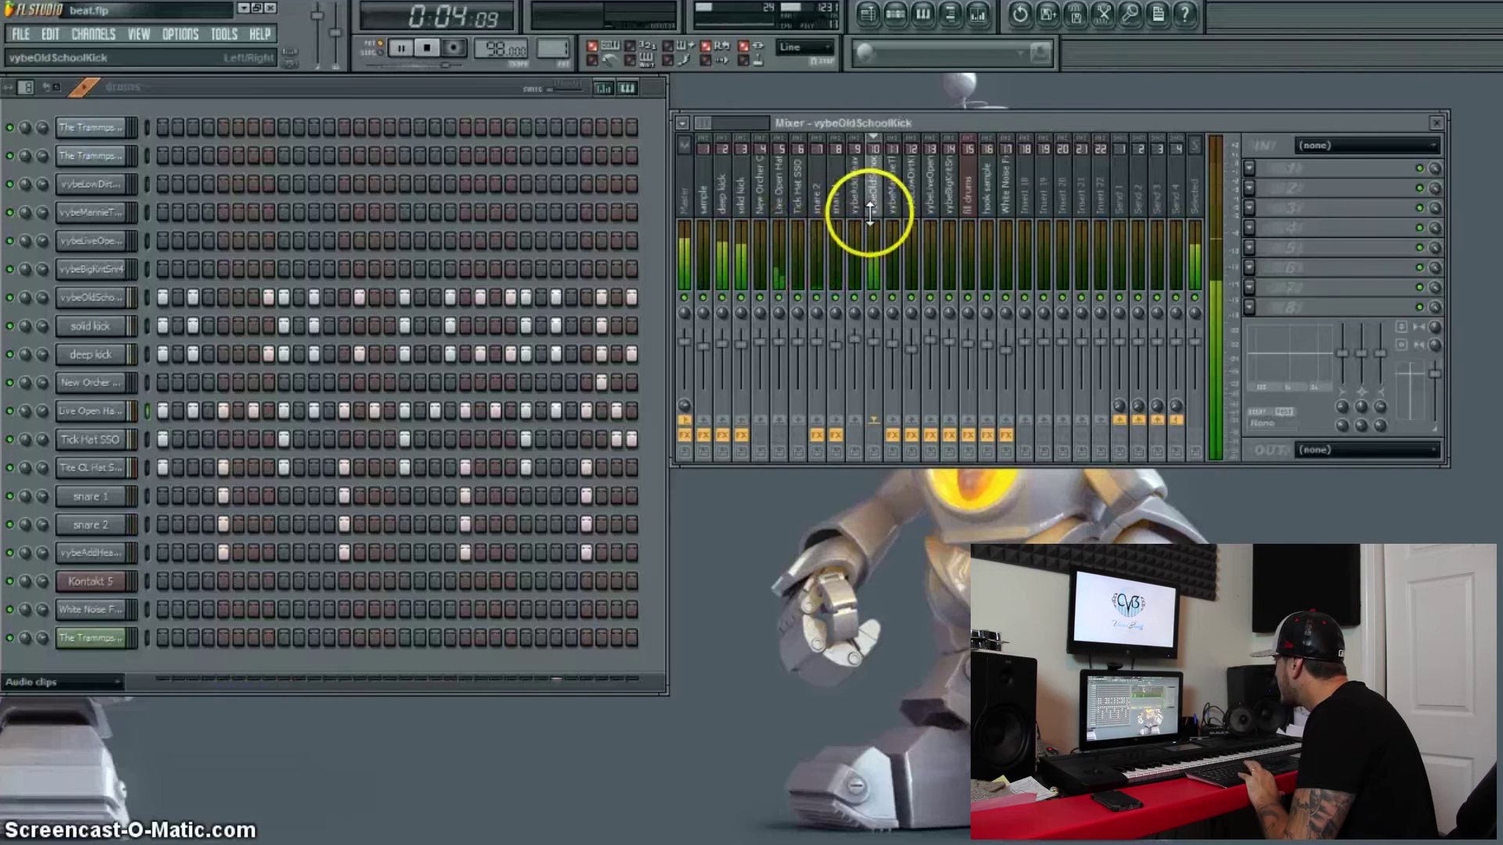
{"action": "key", "text": "space"}
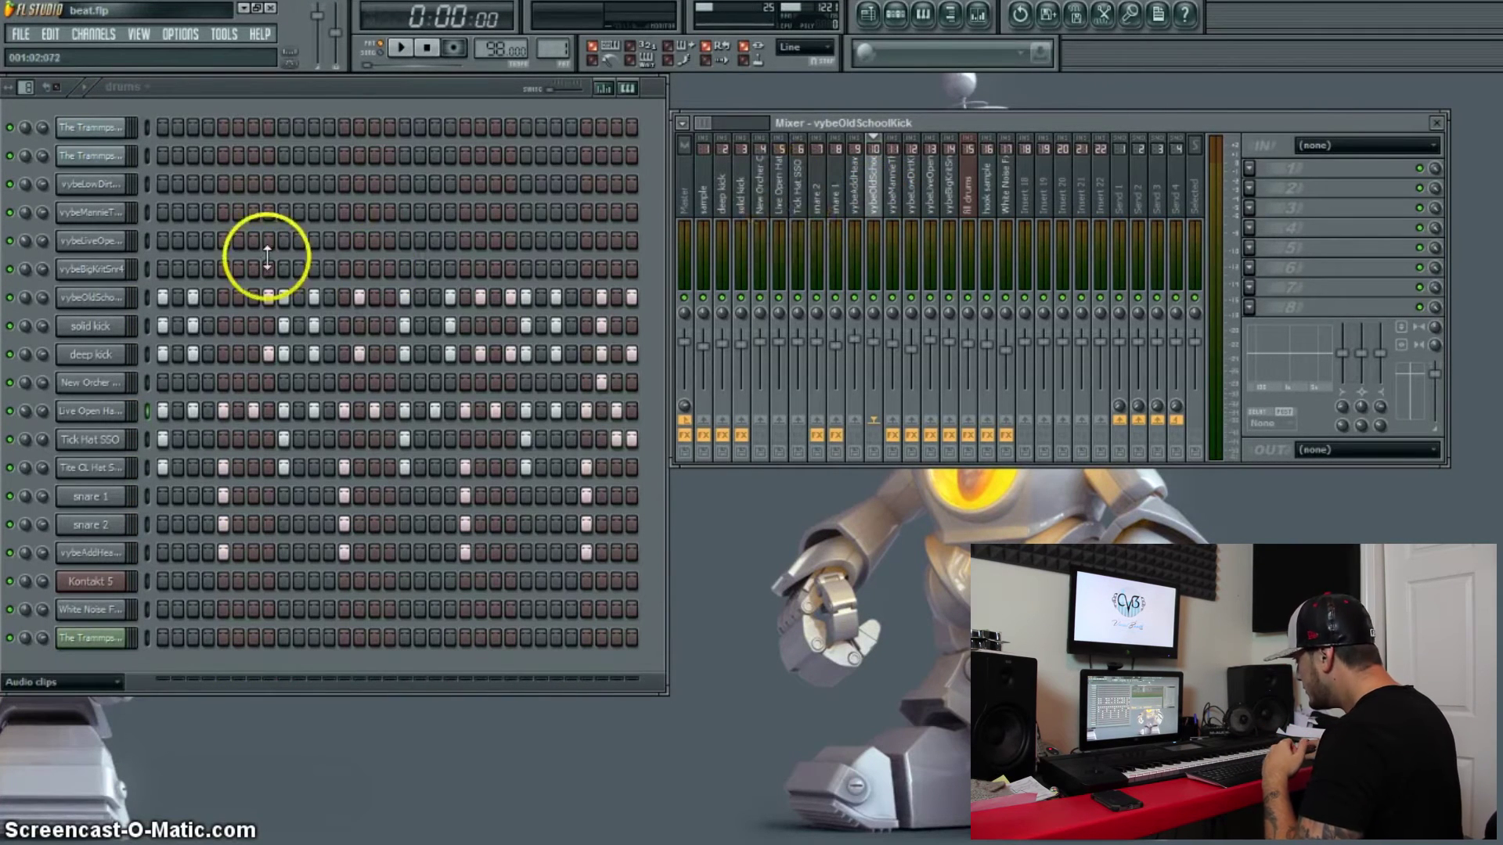
{"action": "left_click", "coordinate": [727, 201]}
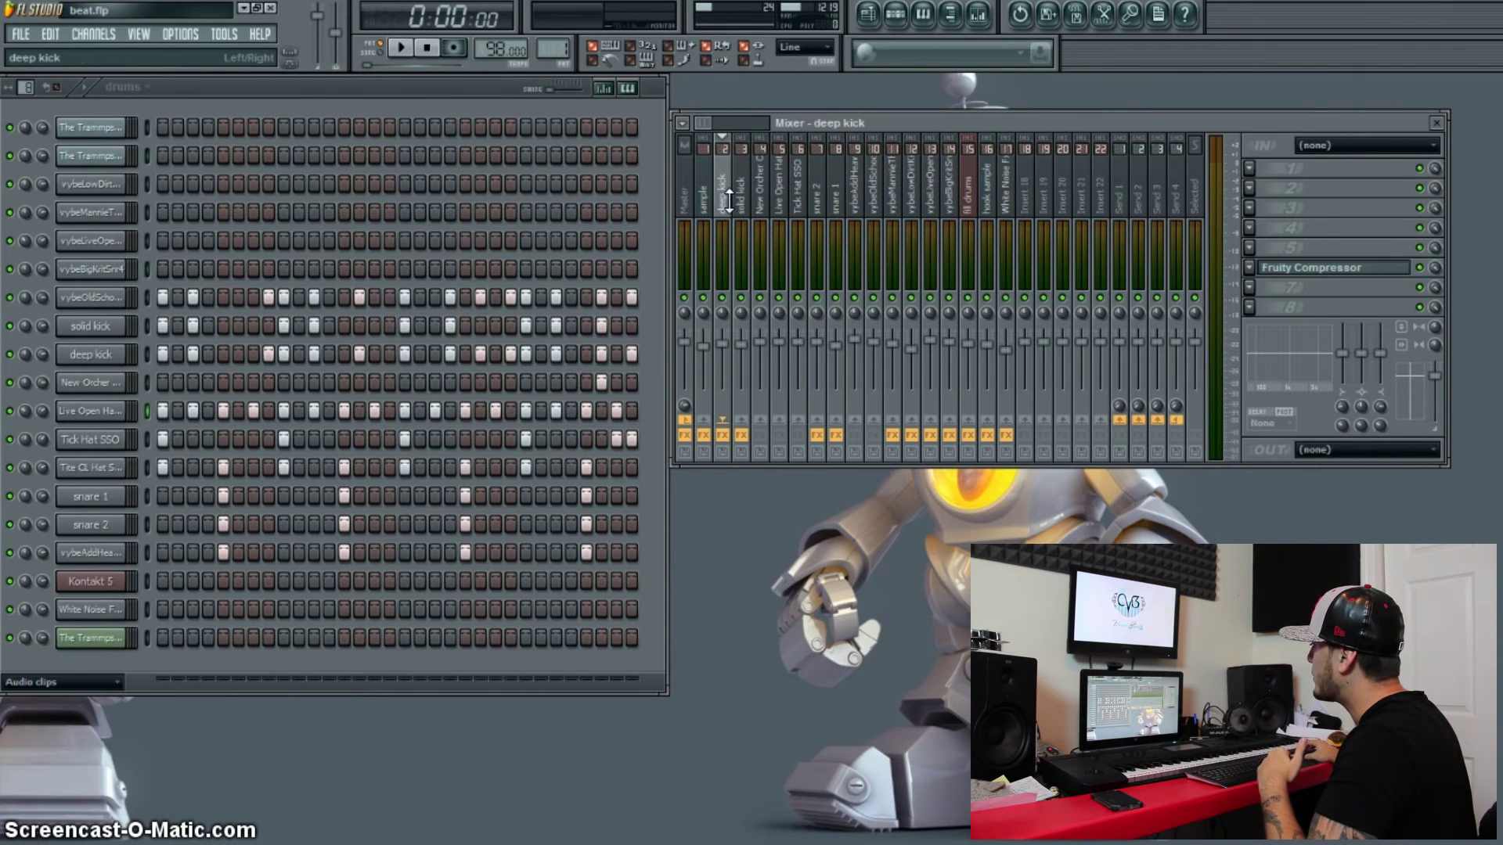
- Bring the playlist back beside the step sequencer and enlarge its audio track area around the opening Rubberband sample clips
{"action": "left_click_drag", "start_coordinate": [798, 125], "coordinate": [797, 91]}
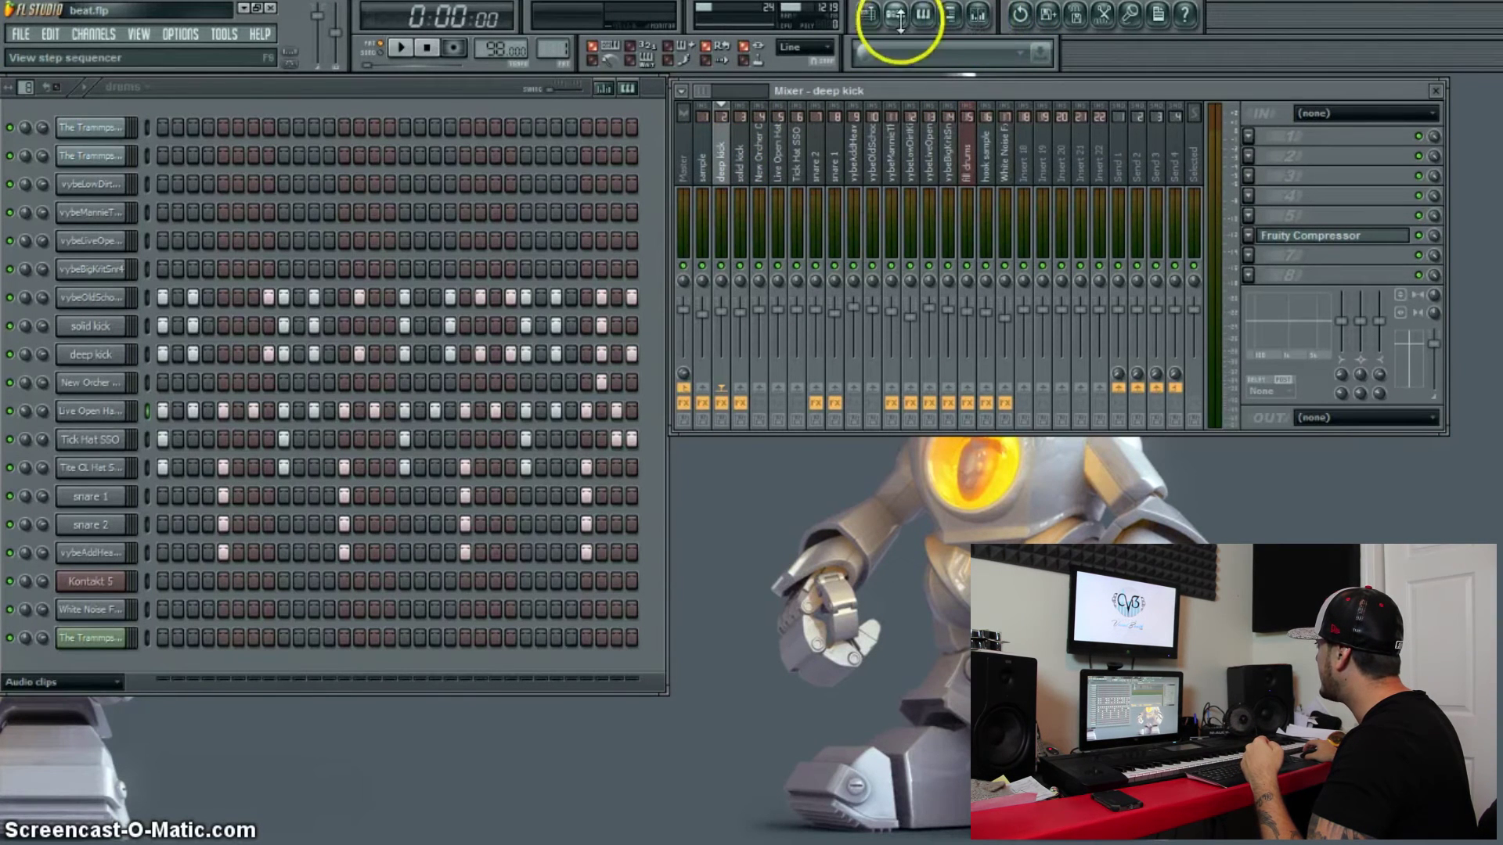
{"action": "left_click", "coordinate": [873, 16]}
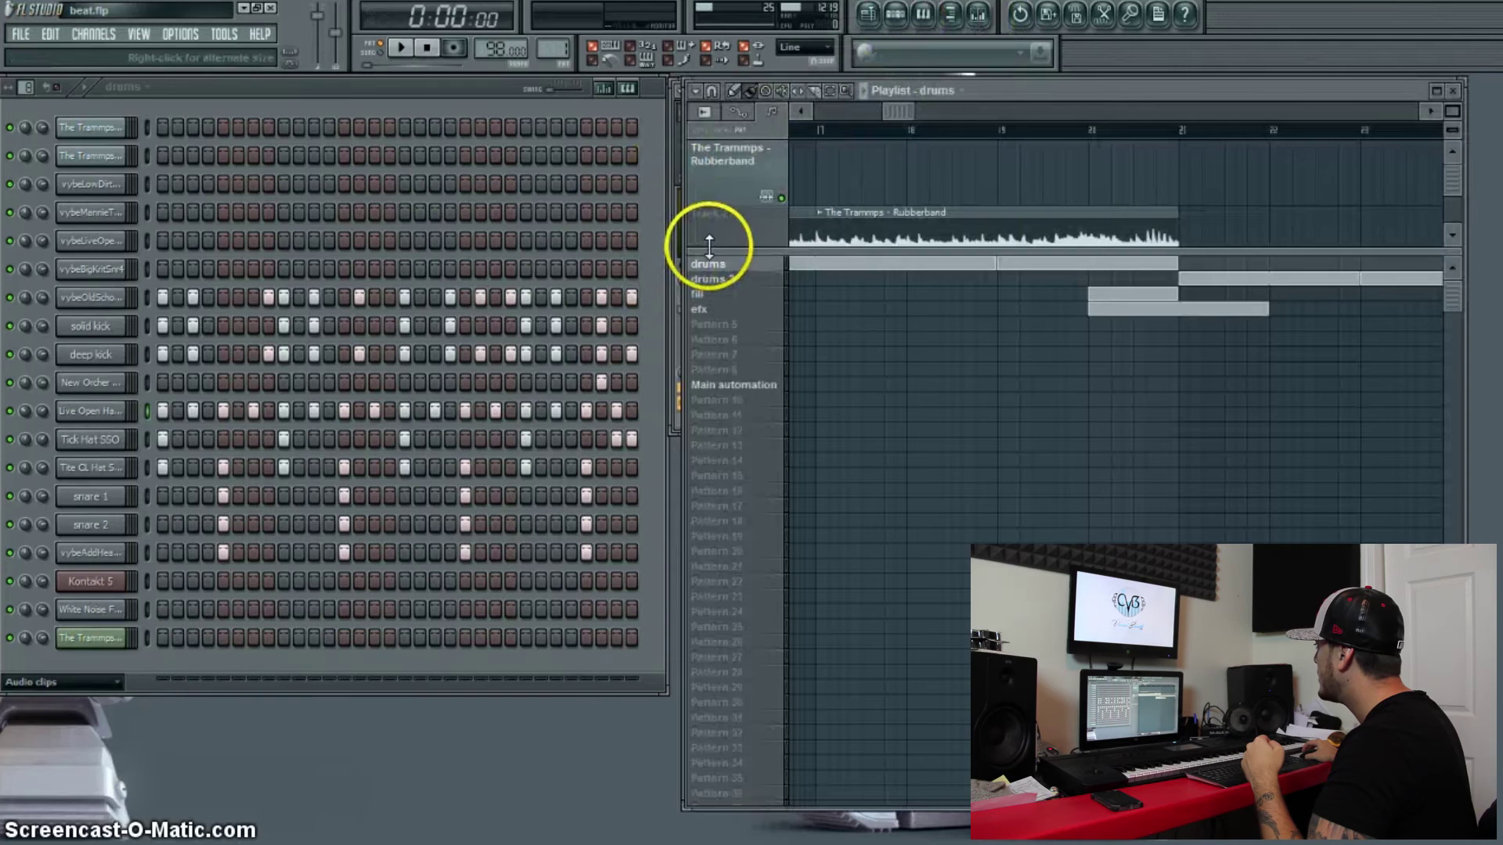
{"action": "left_click_drag", "start_coordinate": [709, 247], "coordinate": [718, 622]}
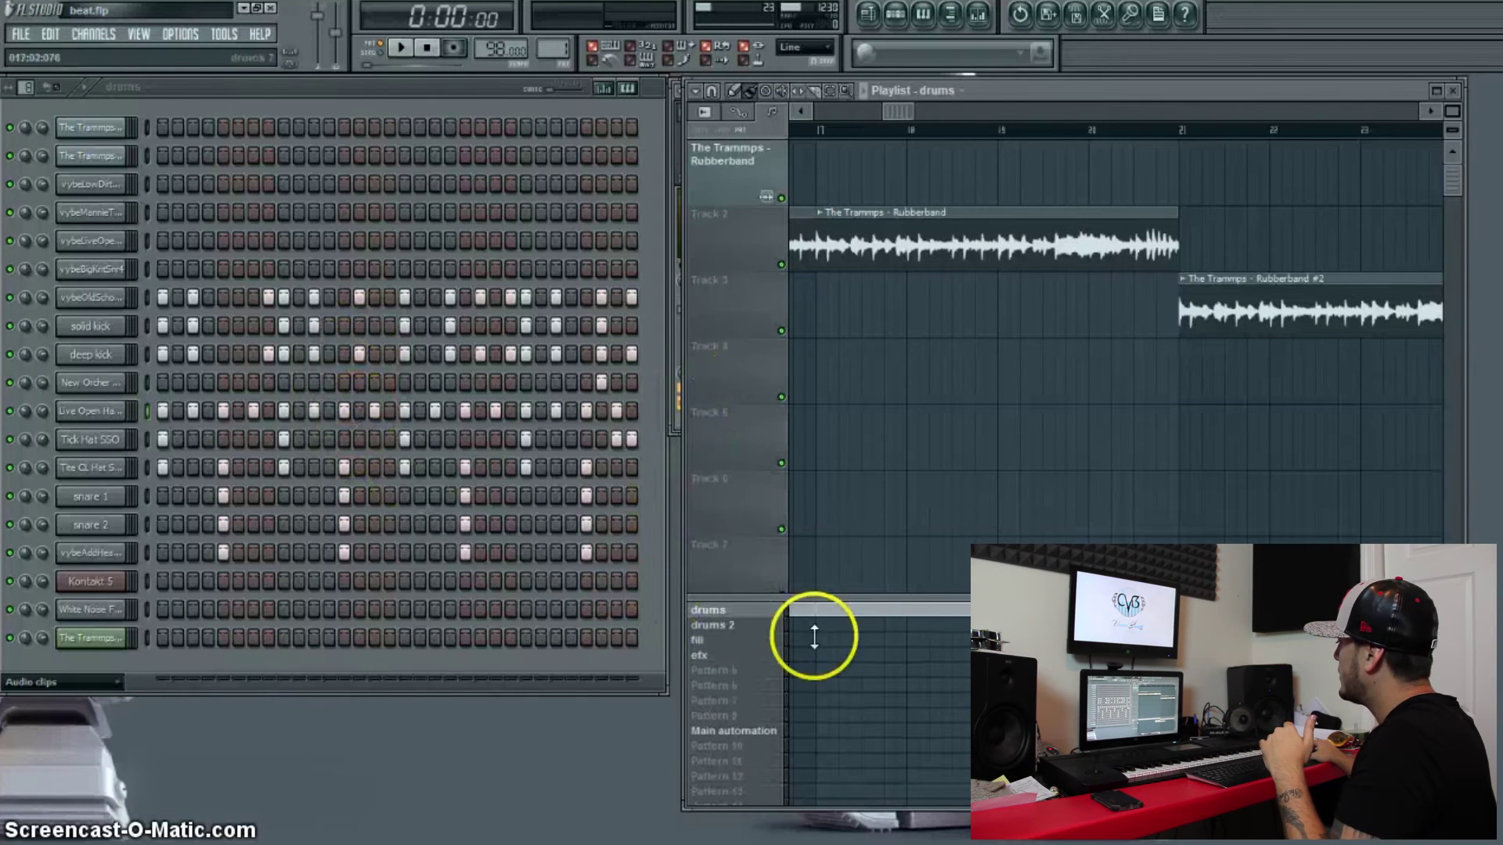
{"action": "left_click_drag", "start_coordinate": [903, 114], "coordinate": [828, 116]}
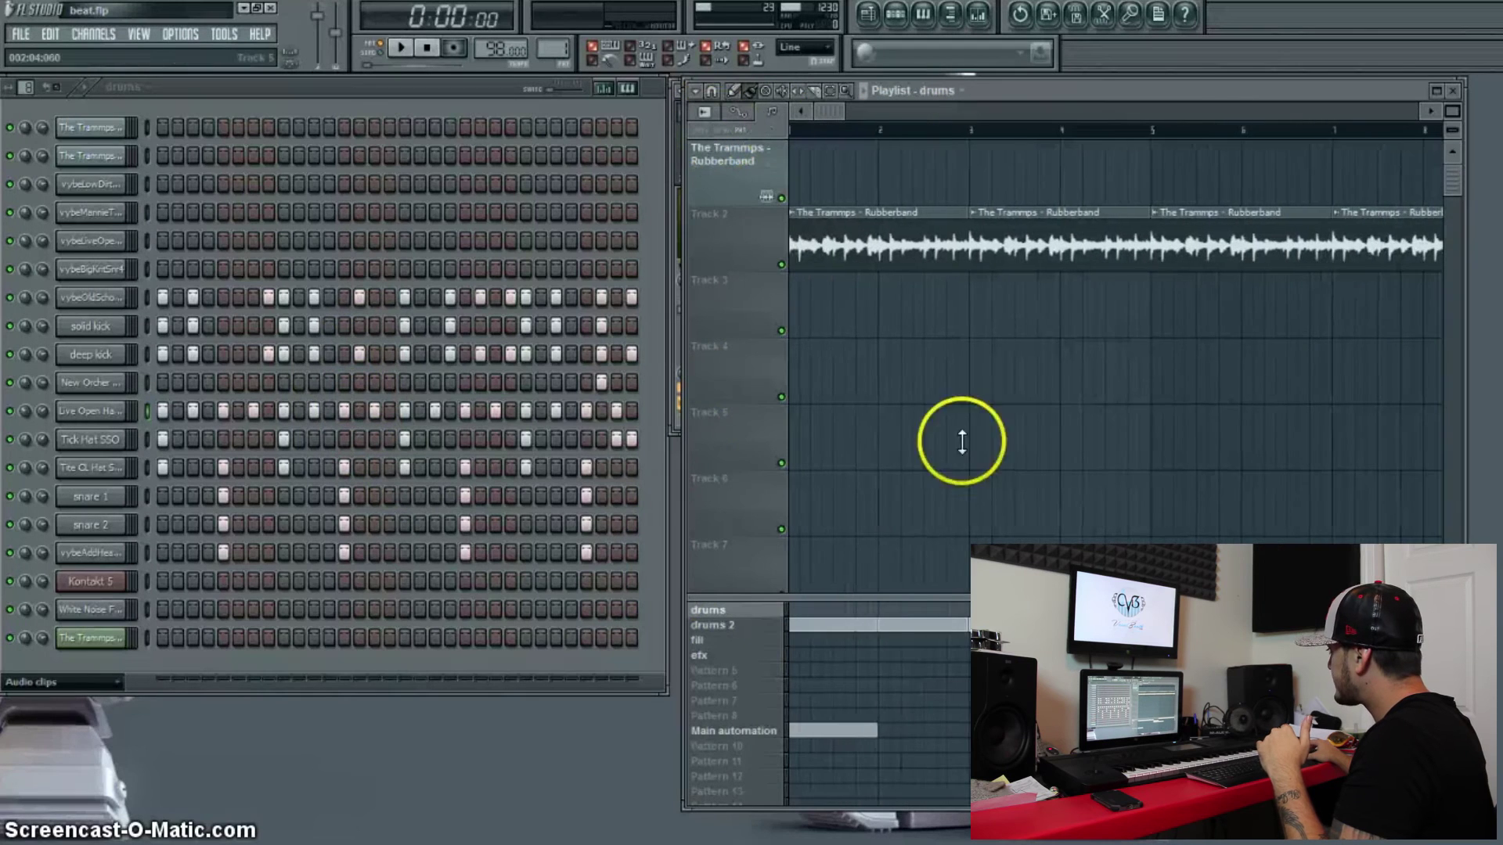
{"action": "right_click", "coordinate": [884, 302], "text": "ctrl"}
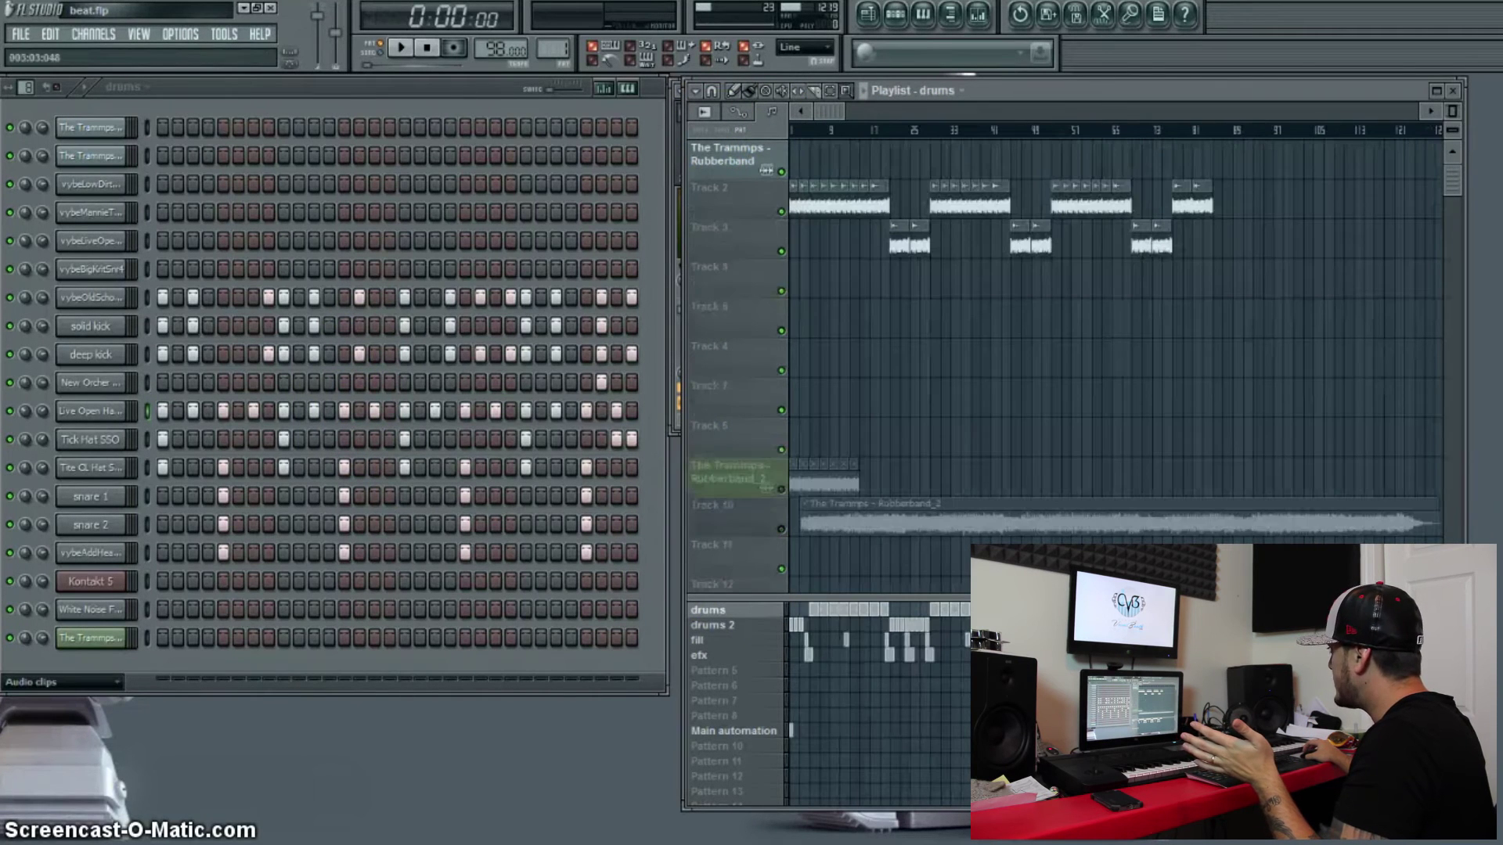
{"action": "left_click_drag", "start_coordinate": [941, 198], "coordinate": [792, 287]}
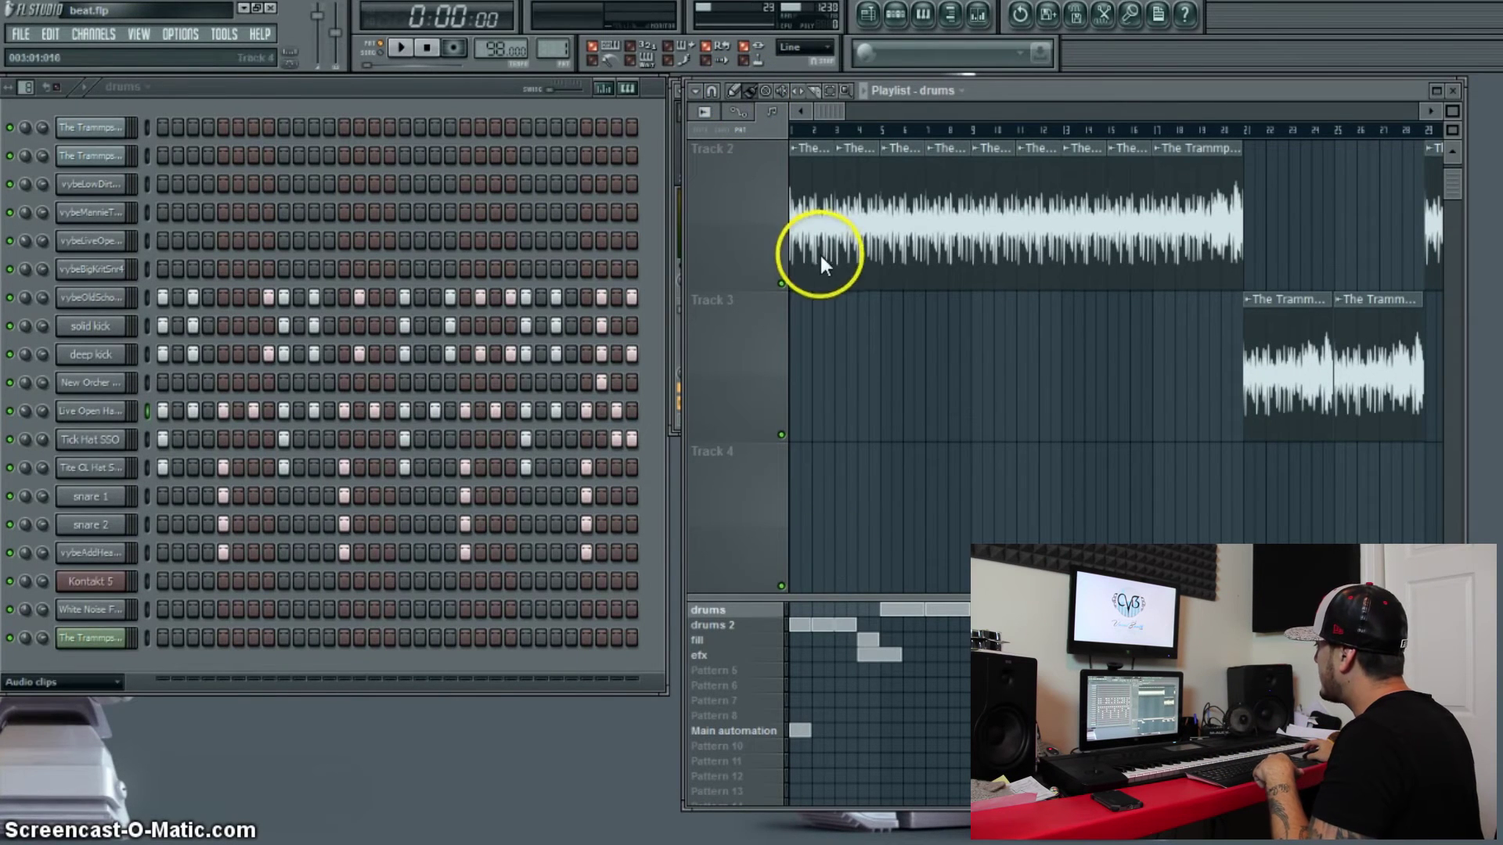
- Switch playback to song mode and briefly start and stop the song
{"action": "left_click", "coordinate": [381, 53]}
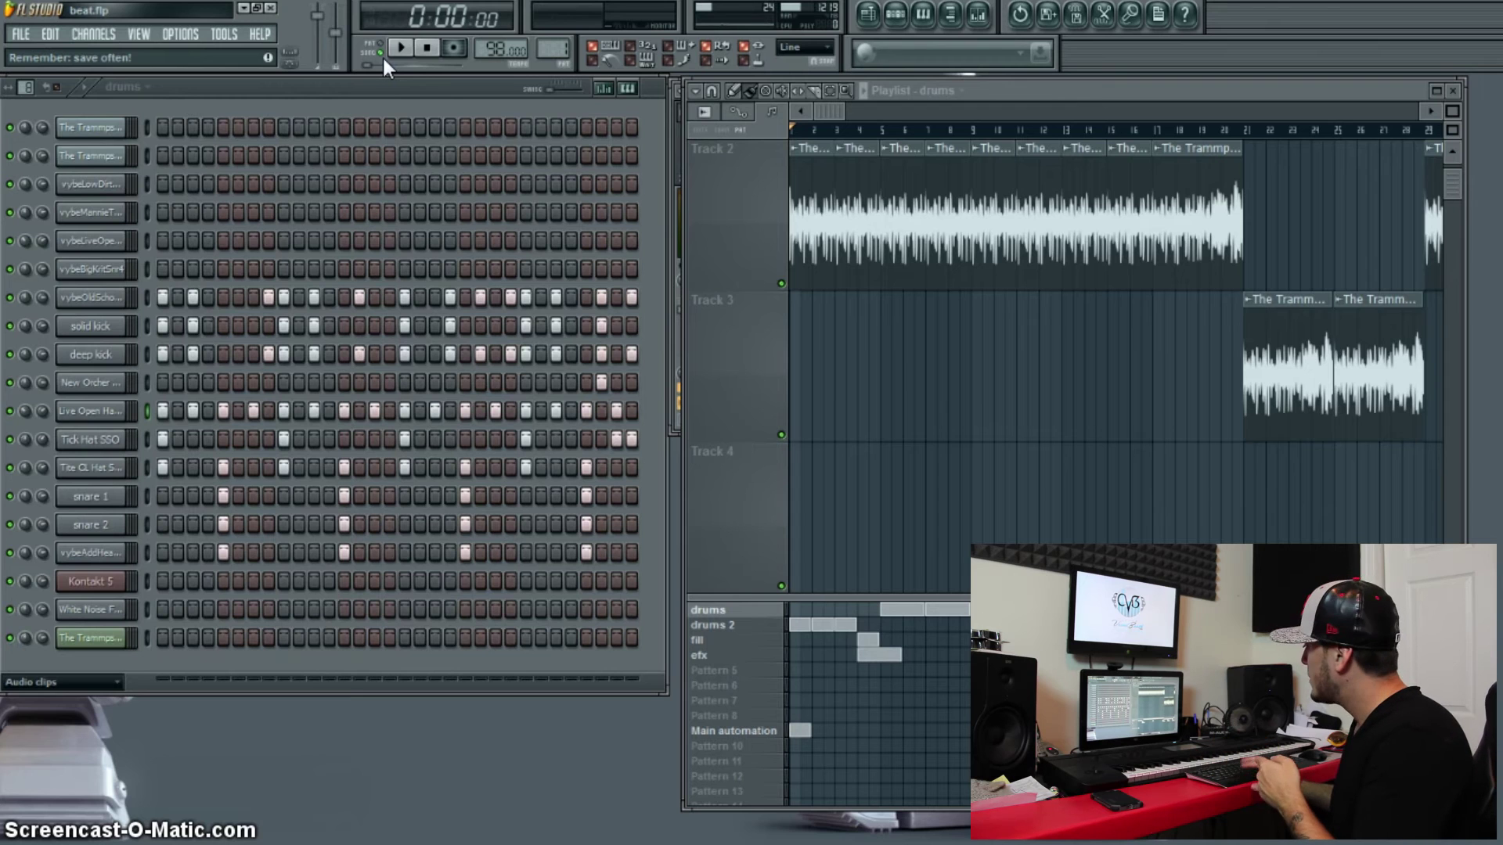
{"action": "key", "text": "space"}
{"action": "key", "text": "space"}
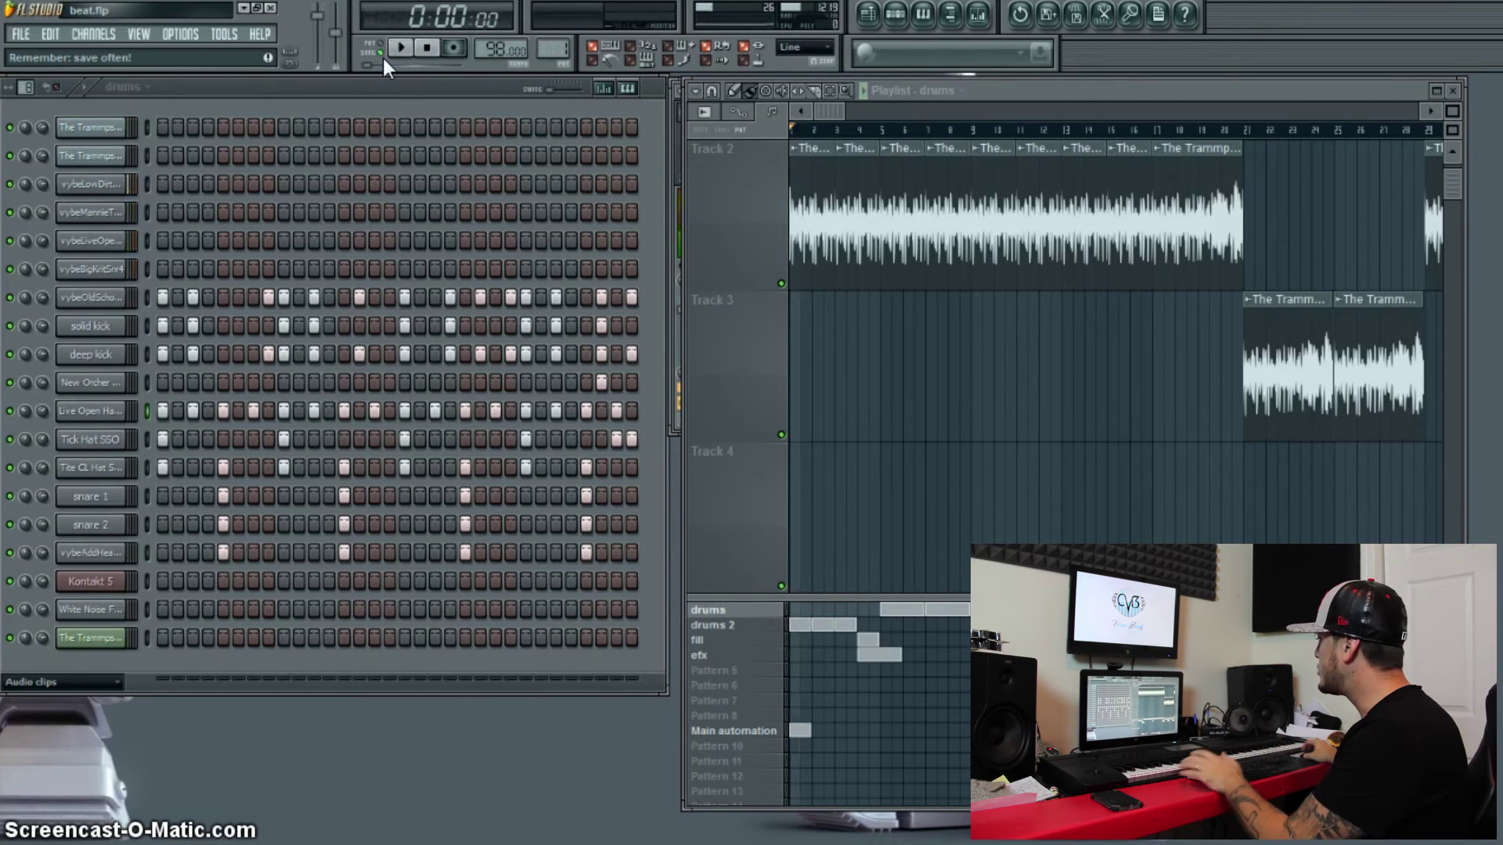
- Select the drums 2 pattern and inspect the vybeLowDirtKick channel settings and waveform
{"action": "left_click", "coordinate": [742, 625]}
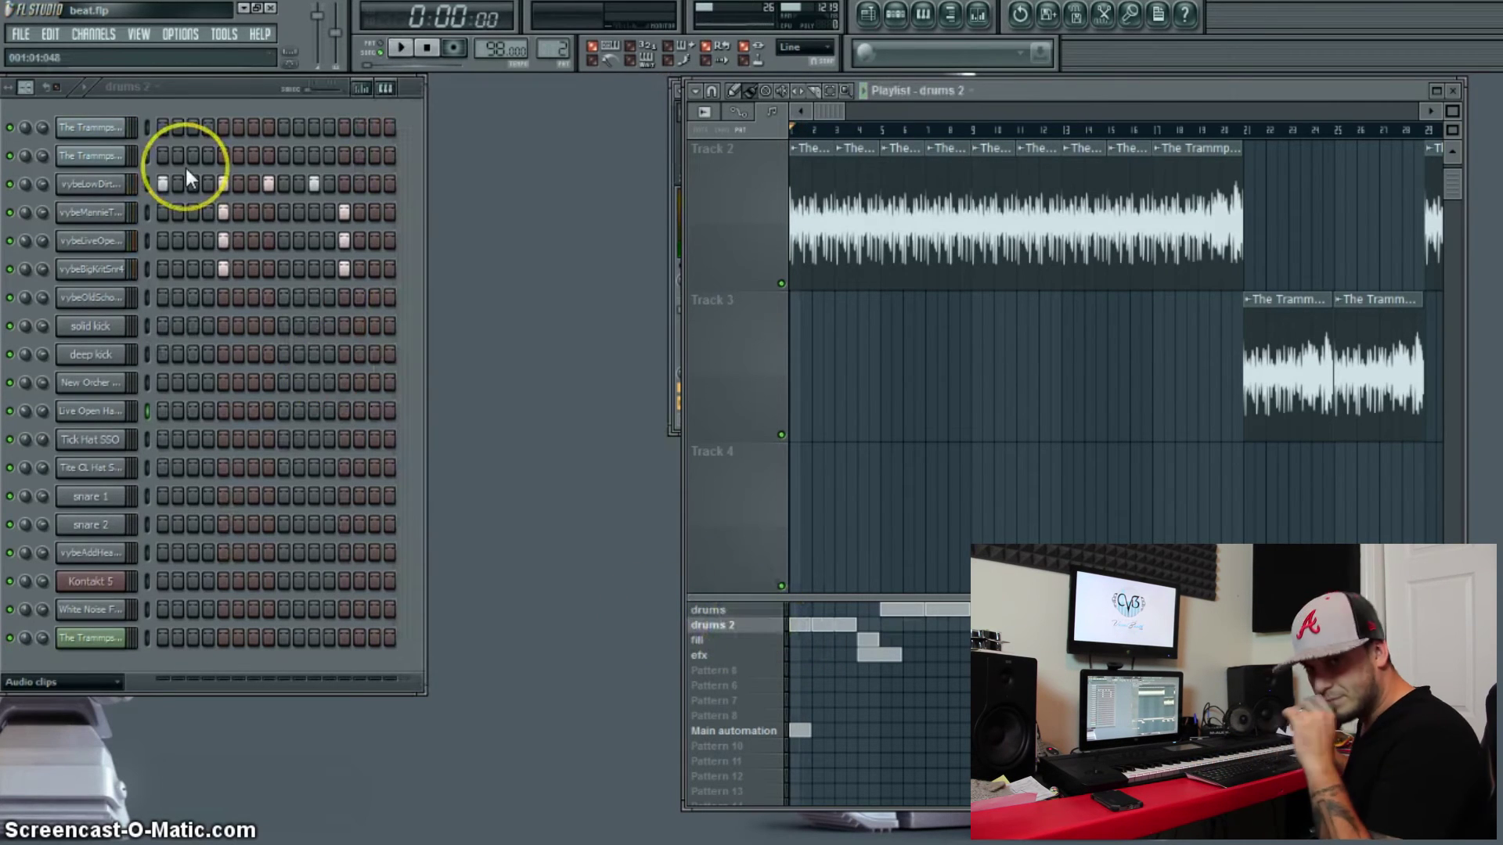
{"action": "left_click", "coordinate": [107, 186]}
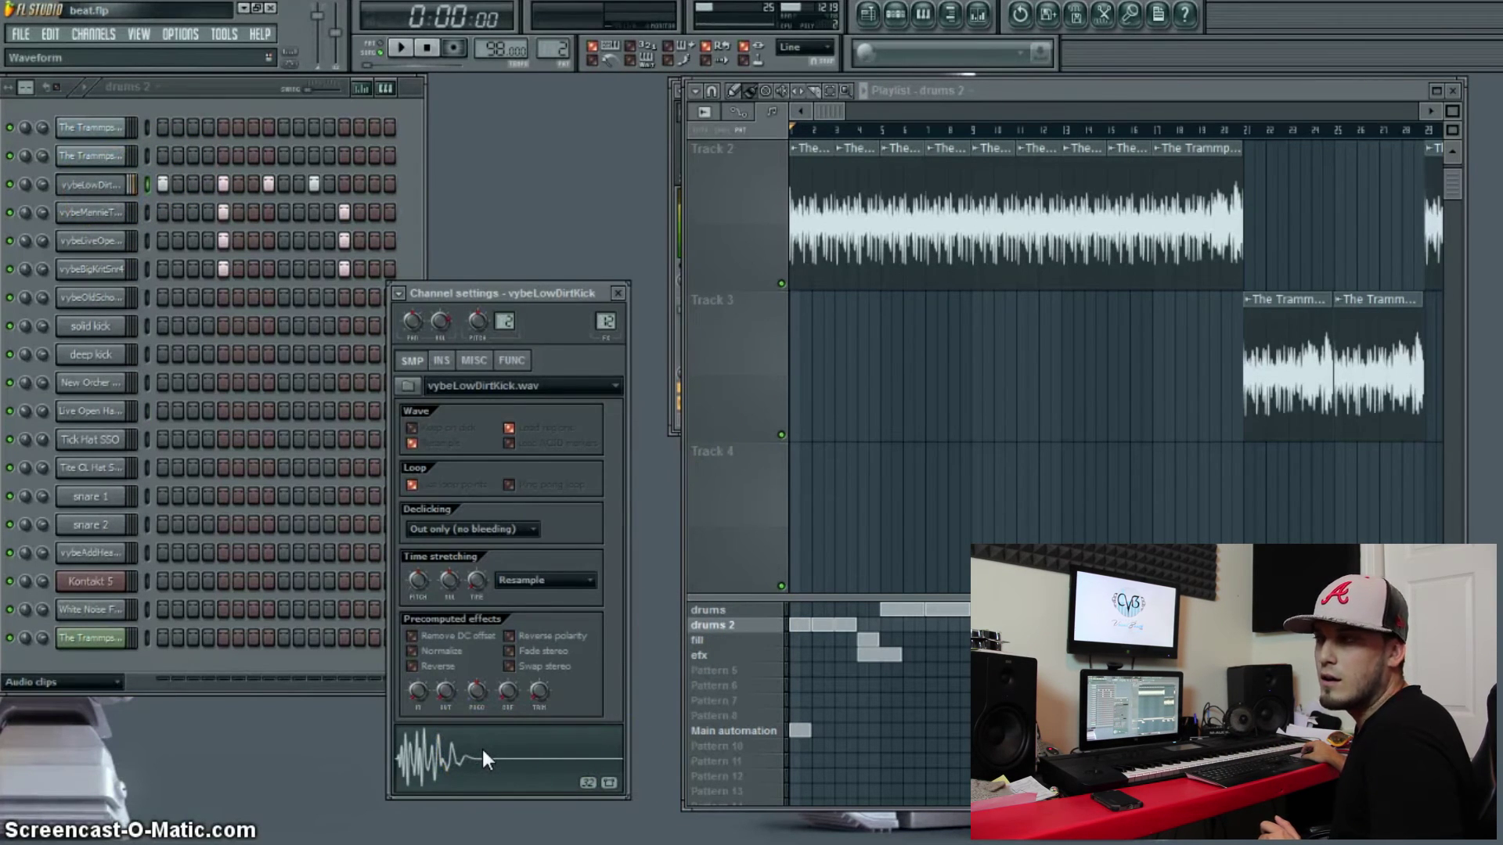
{"action": "left_click", "coordinate": [618, 293]}
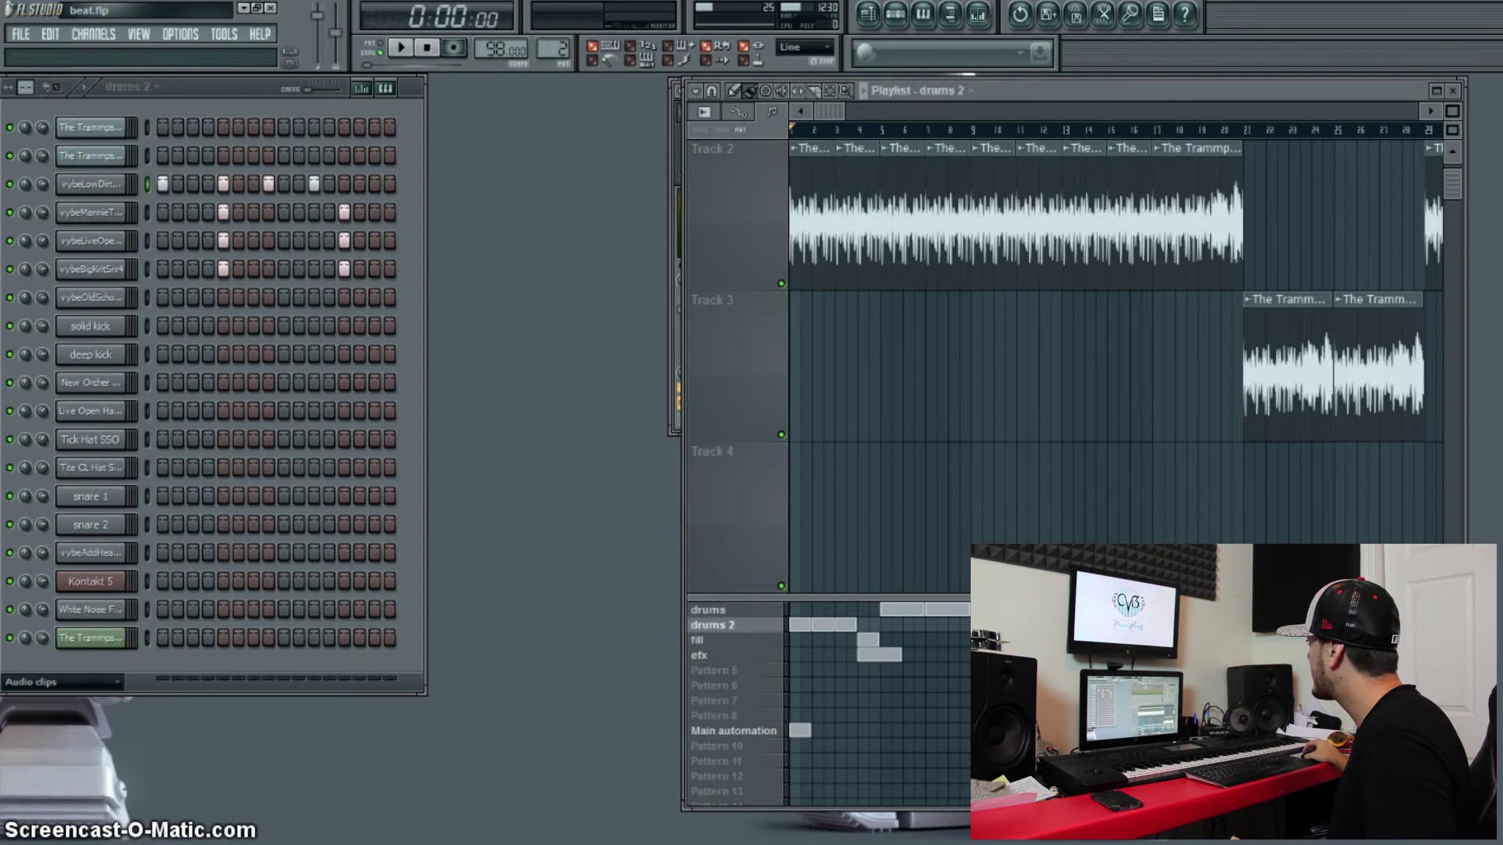
- Shorten the playlist window to reveal the mixer and bring up the vybeLowDirtKick mixer track
{"action": "left_click_drag", "start_coordinate": [940, 78], "coordinate": [688, 142]}
{"action": "left_click", "coordinate": [90, 184]}
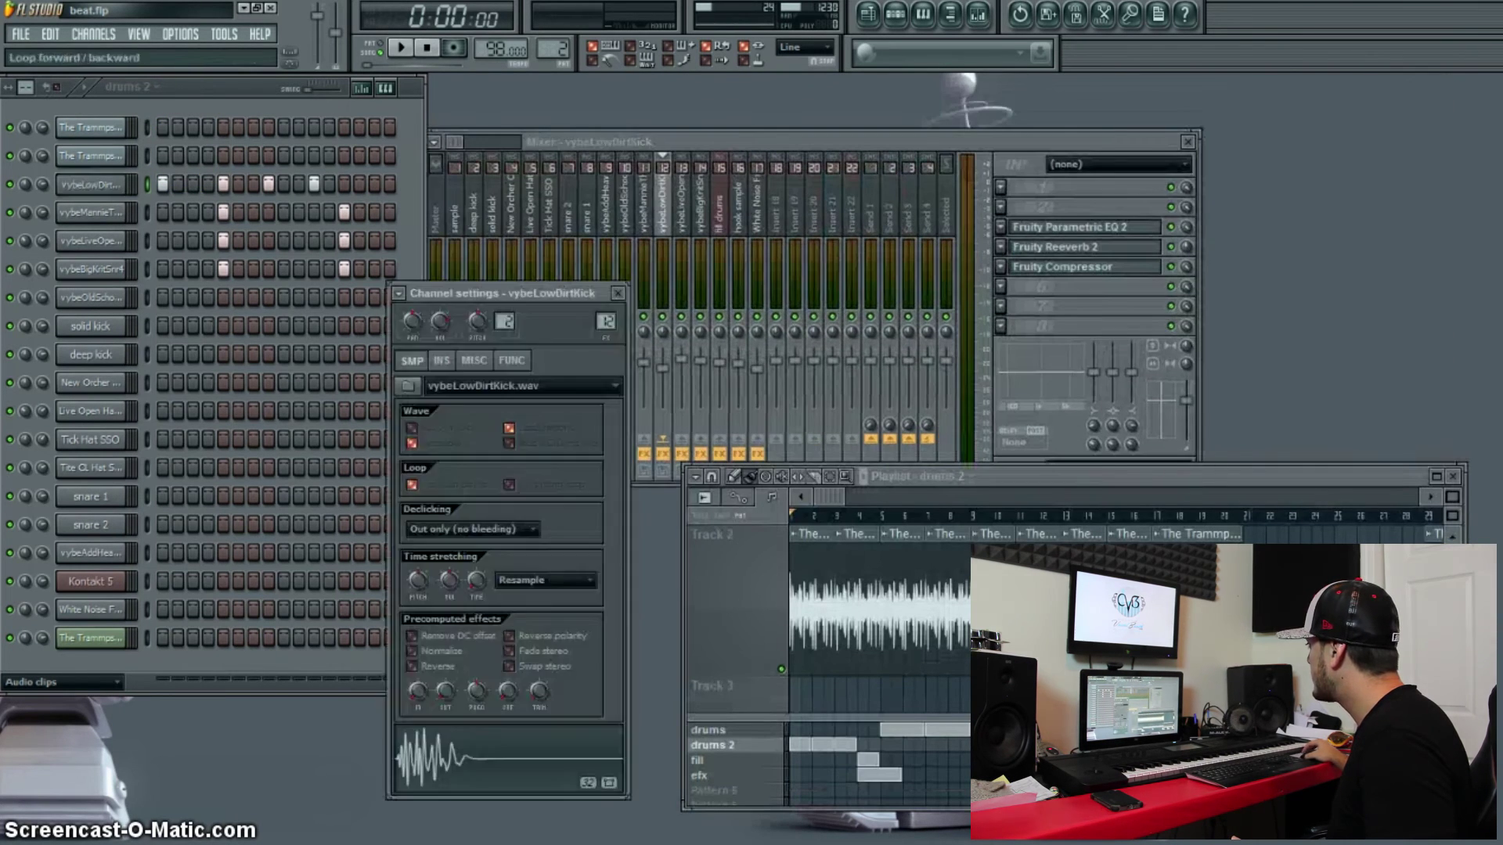
{"action": "left_click", "coordinate": [662, 212]}
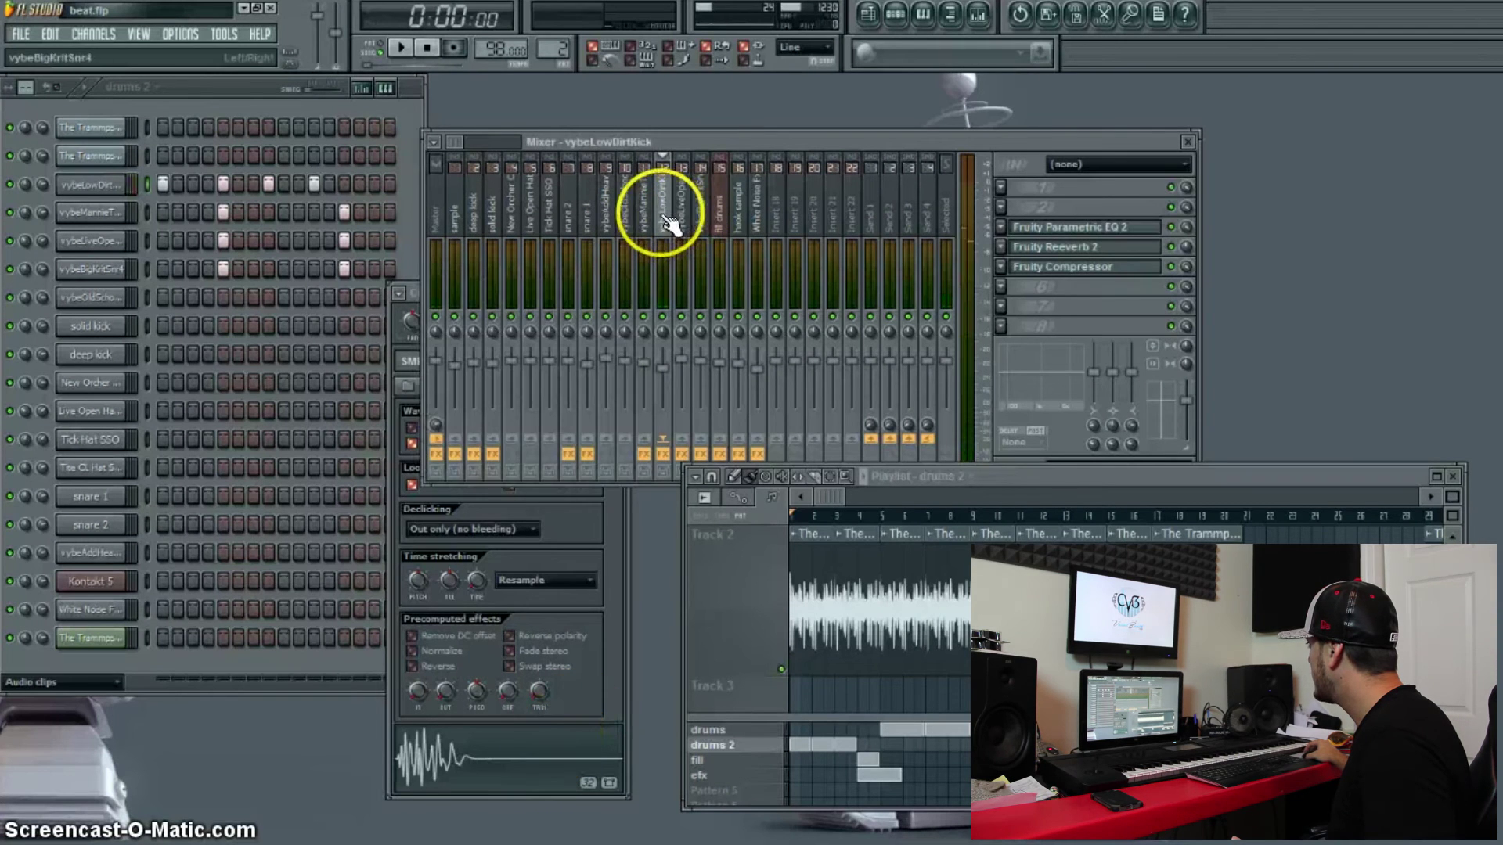
- In vybeLowDirtKick's Fruity Parametric EQ 2, pull the band 7 high shelf down at about 1 kHz and play the song
{"action": "left_click", "coordinate": [1049, 227]}
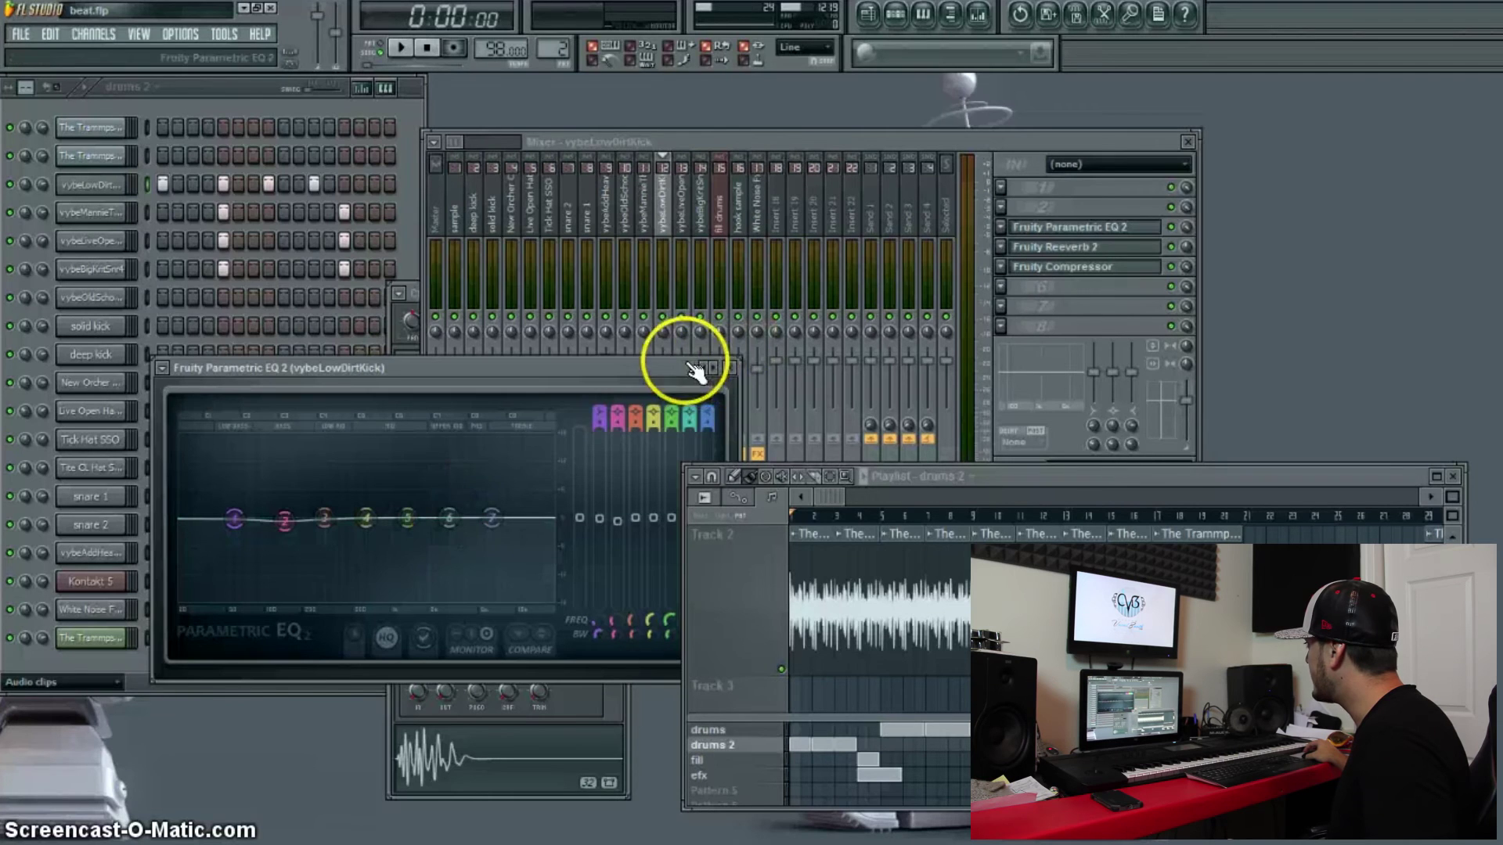
{"action": "left_click_drag", "start_coordinate": [684, 368], "coordinate": [666, 184]}
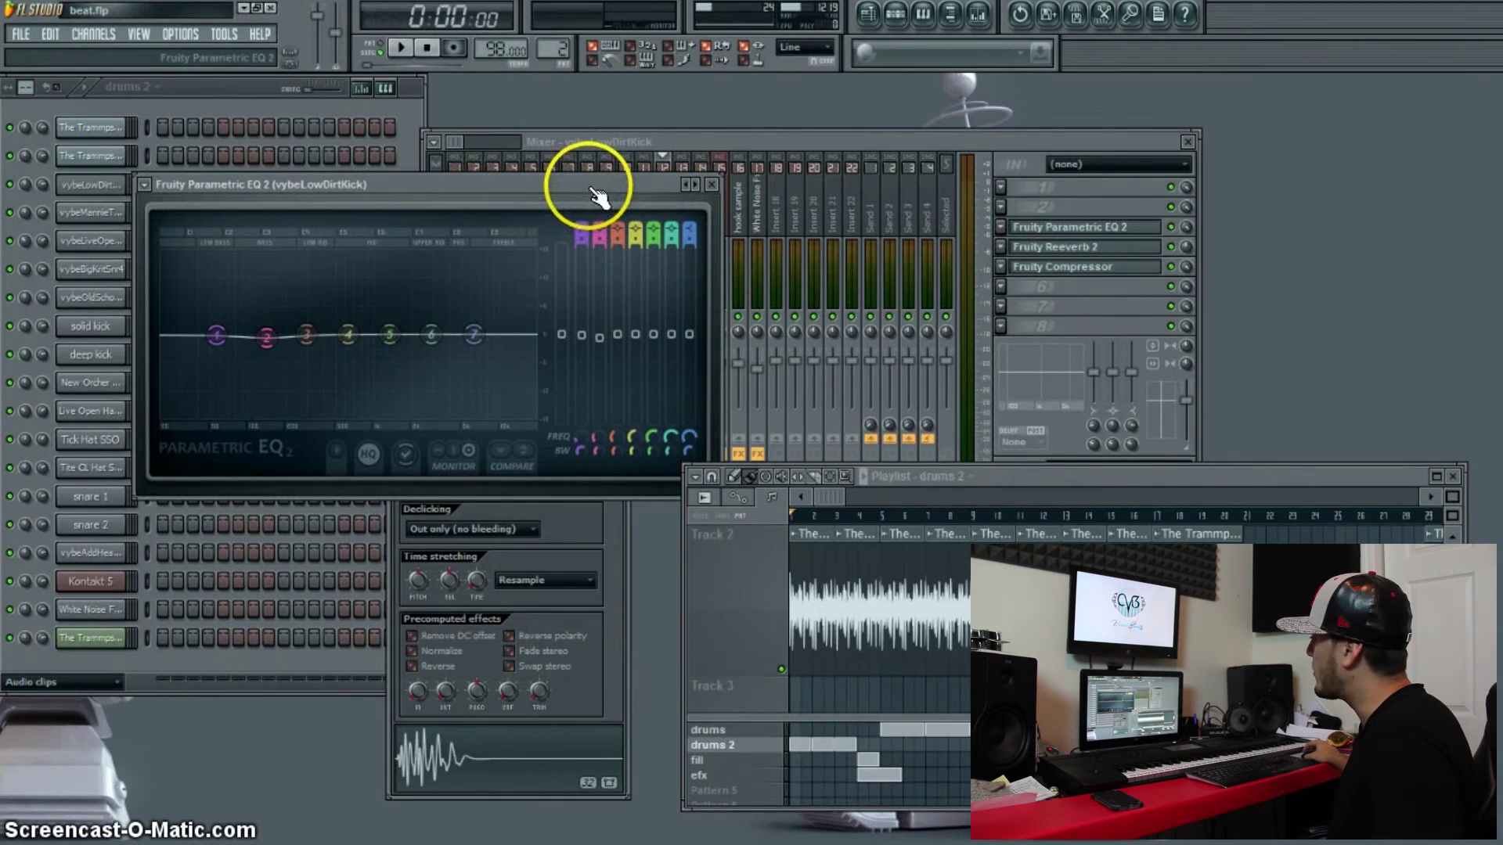
{"action": "left_click_drag", "start_coordinate": [473, 335], "coordinate": [368, 461]}
{"action": "key", "text": "space"}
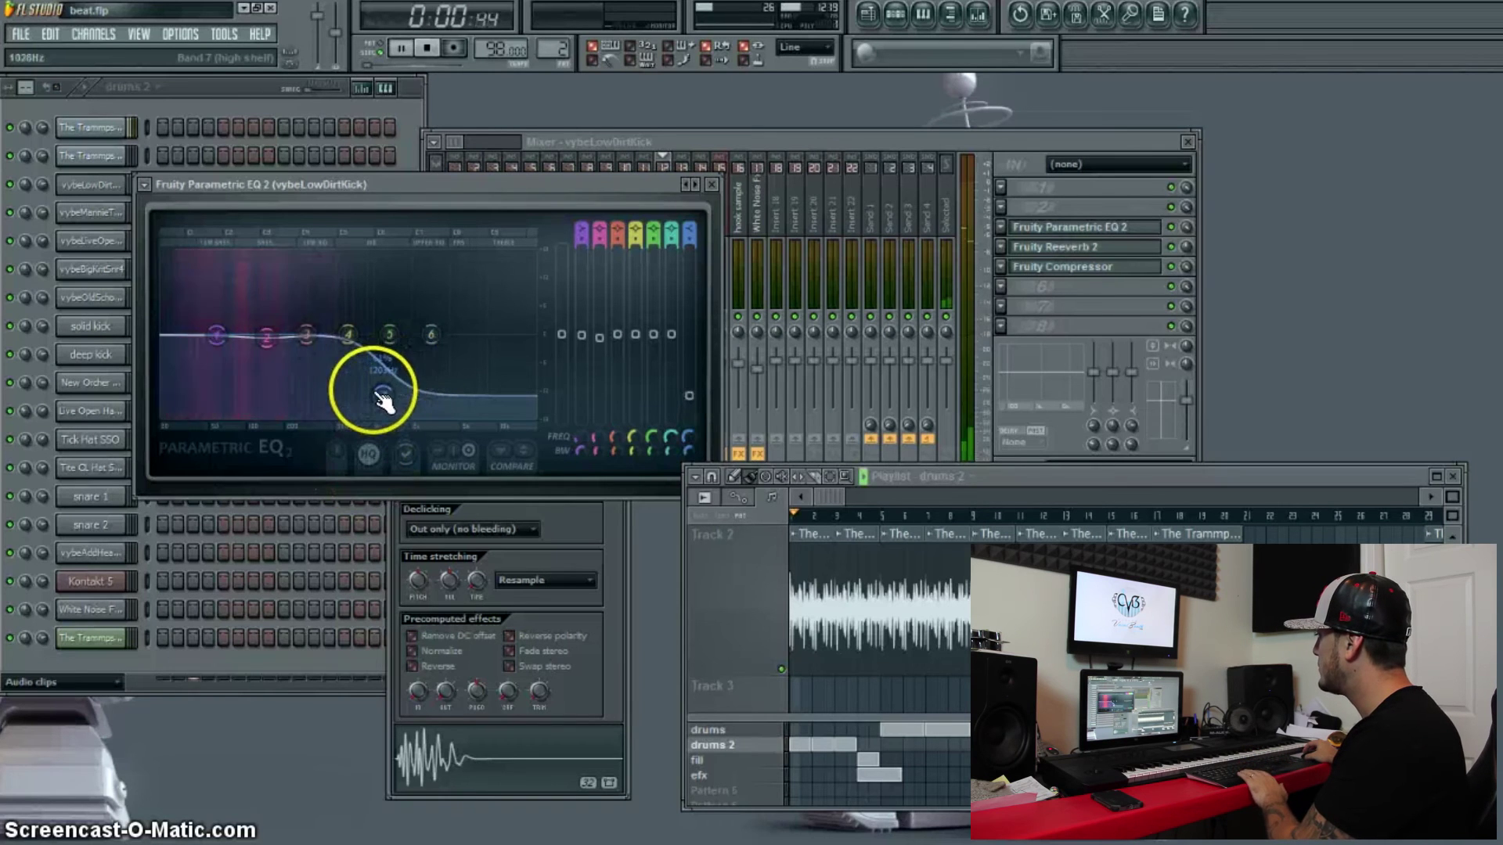
- Stop the song, switch playback to pattern mode, and audition the drums 2 pattern against vybeLowDirtKick's Fruity Parametric EQ 2 display
{"action": "key", "text": "space"}
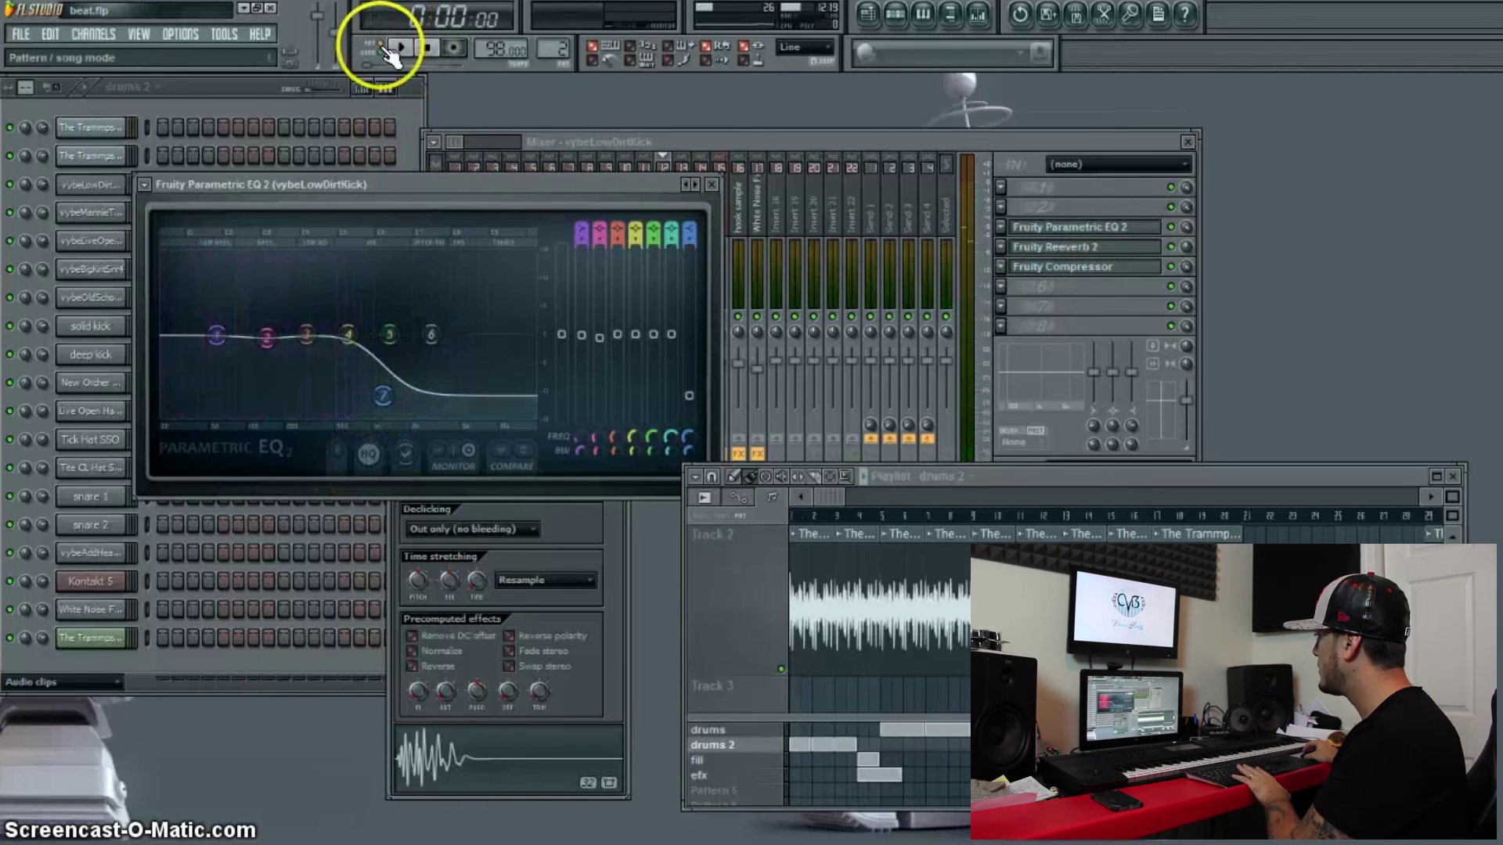
{"action": "left_click", "coordinate": [396, 47]}
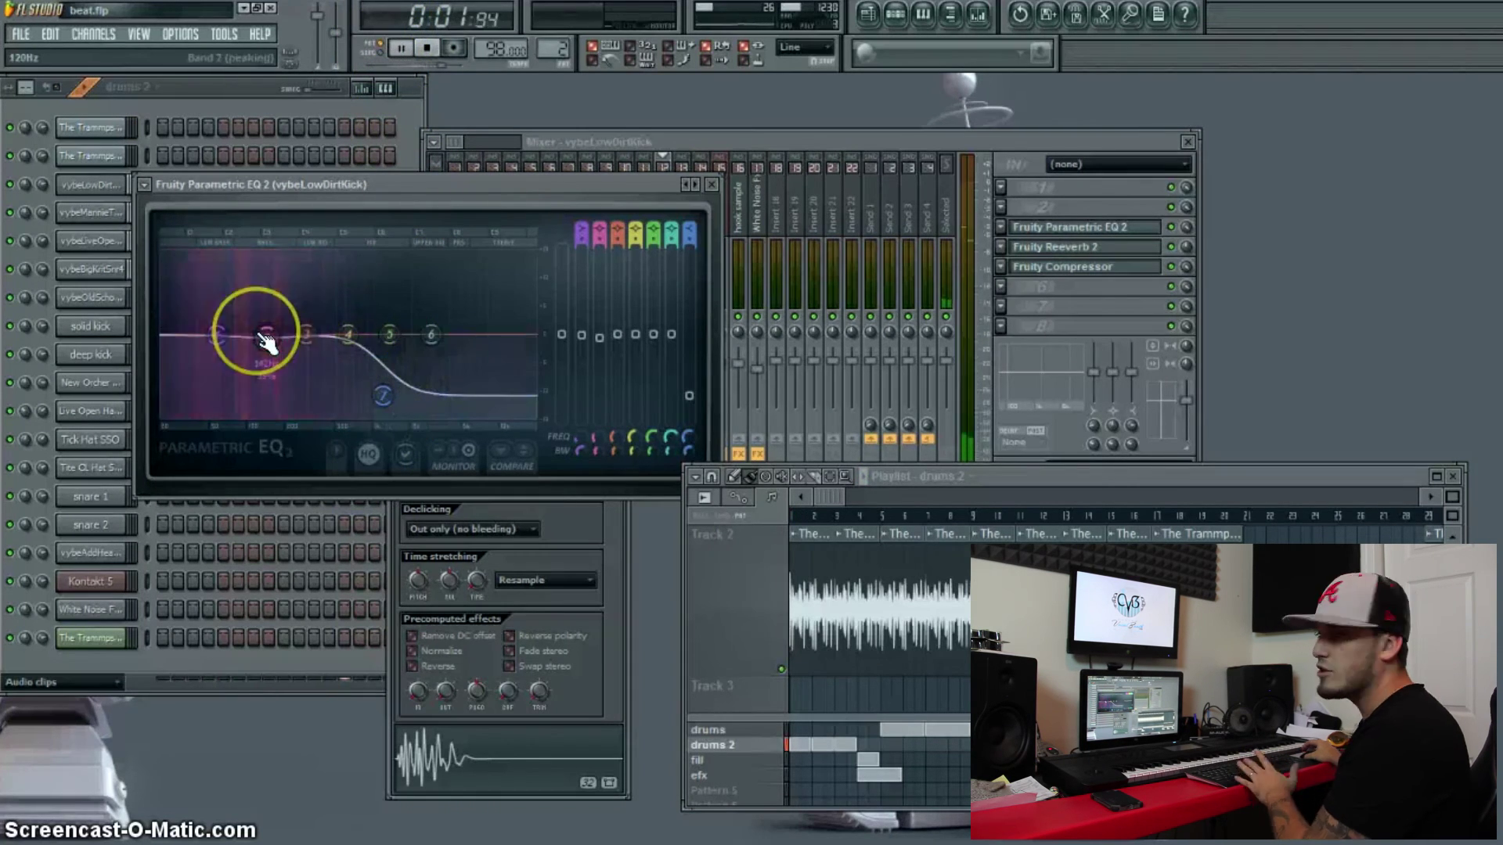
{"action": "key", "text": "space"}
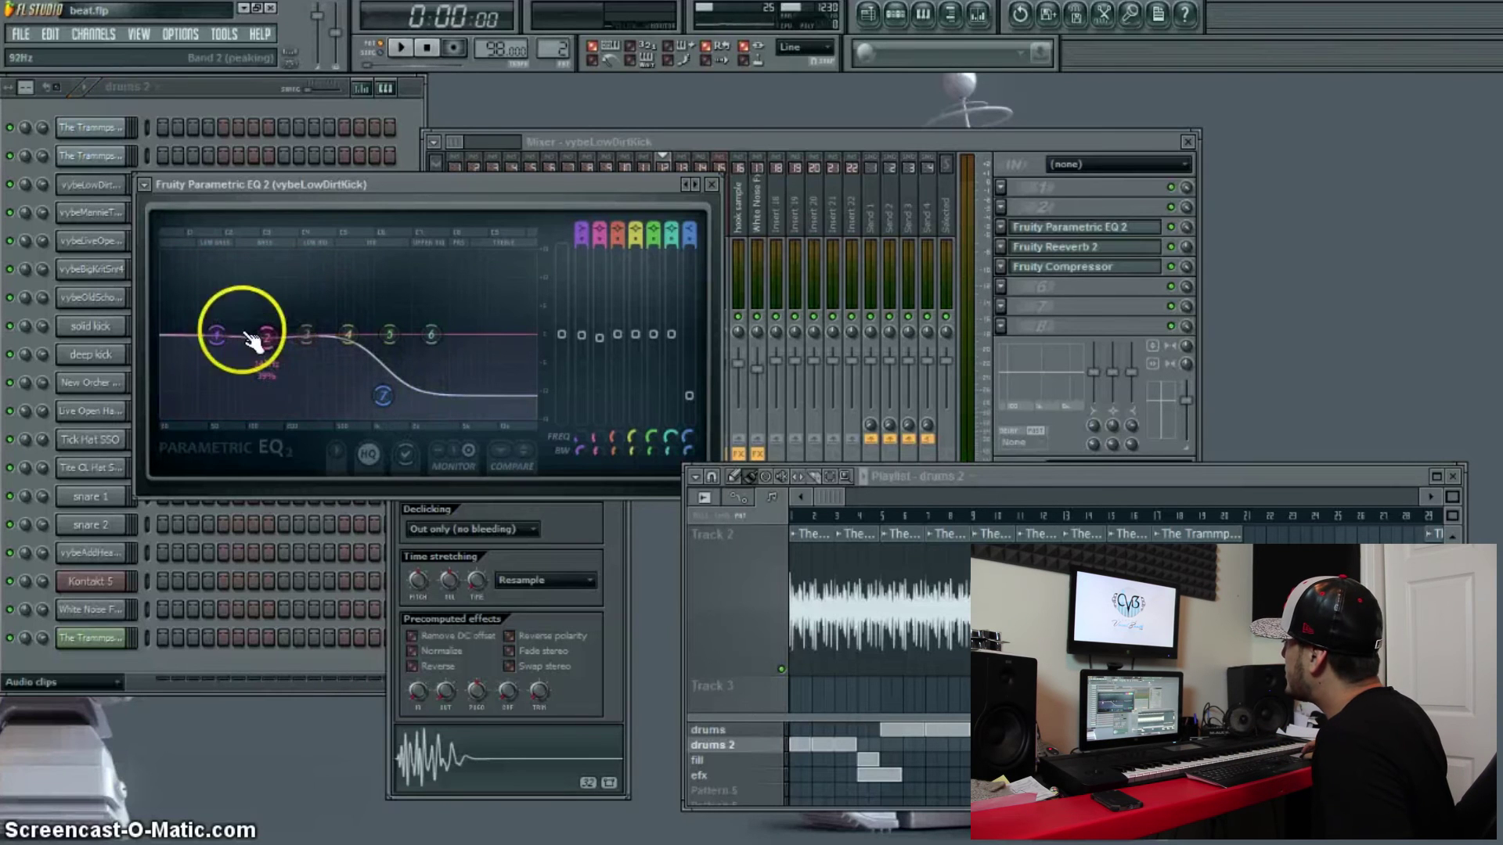
{"action": "key", "text": "space"}
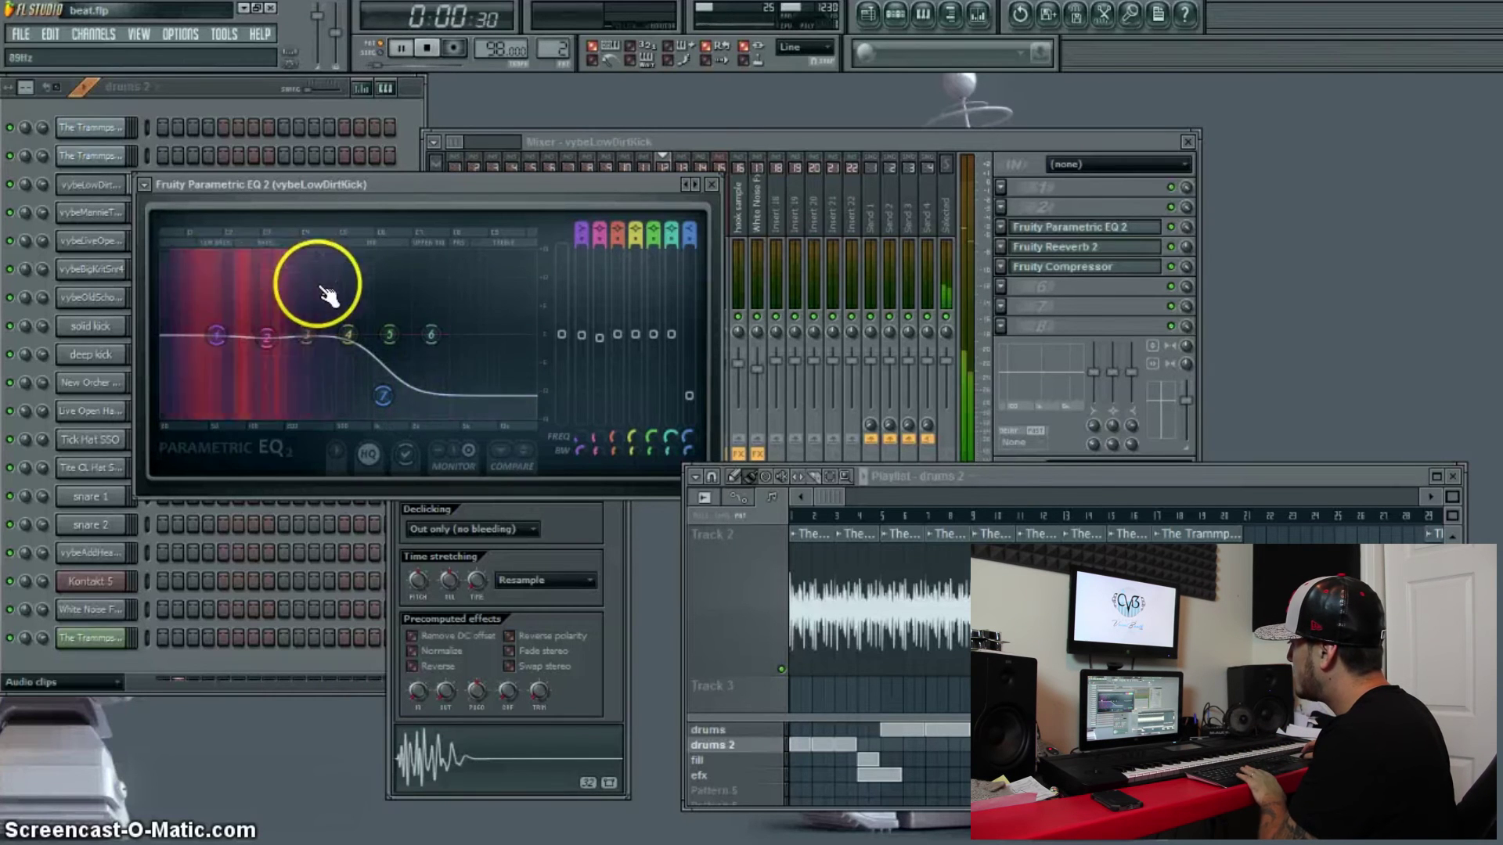
{"action": "key", "text": "space"}
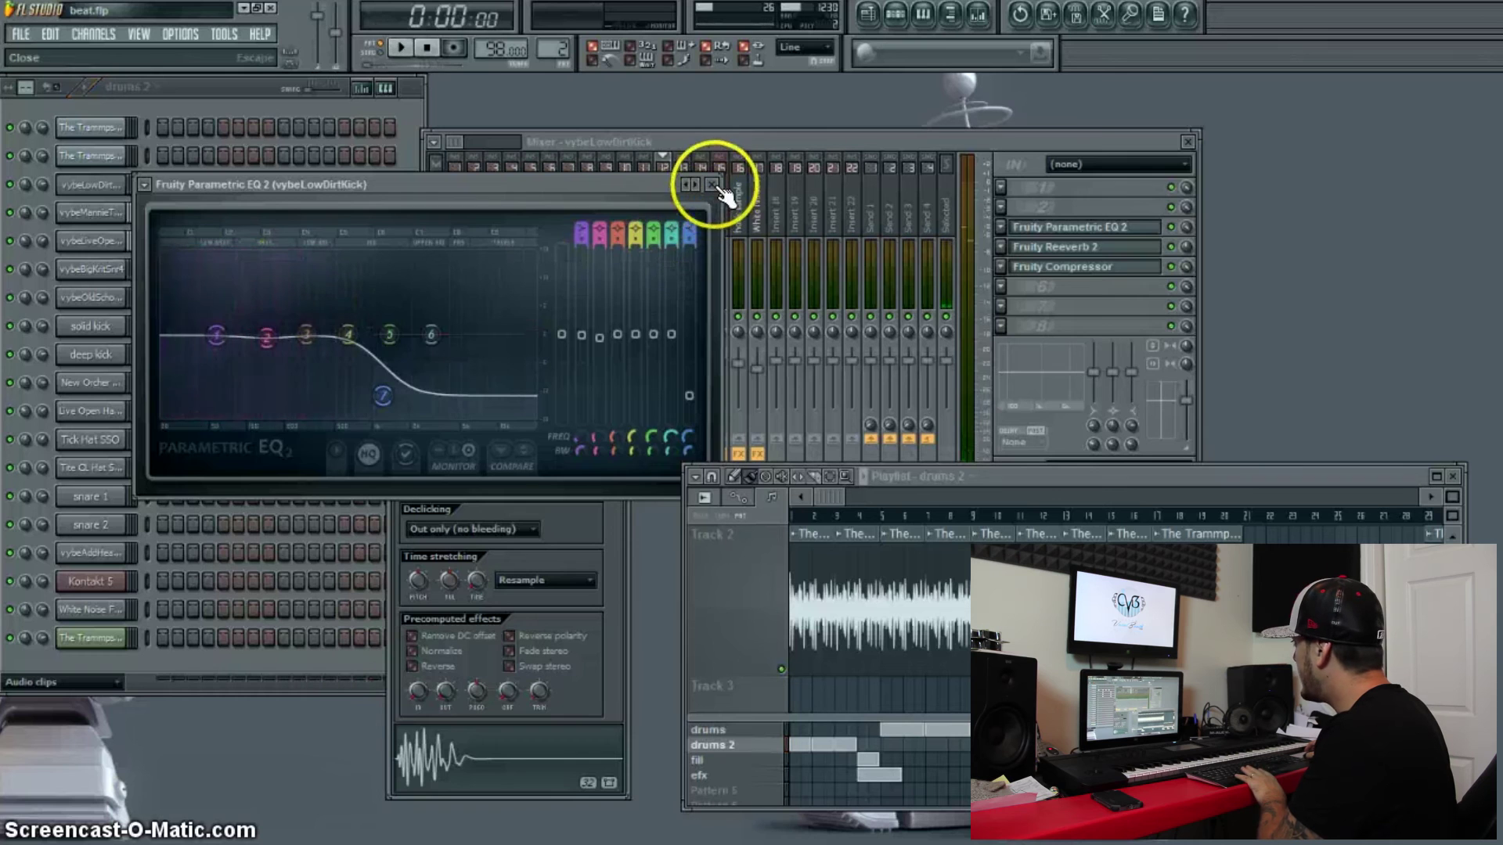
- Close the equalizer, check vybeLowDirtKick's Fruity Reeverb 2 settings, and audition the drums 2 pattern
{"action": "left_click", "coordinate": [711, 184]}
{"action": "left_click", "coordinate": [1096, 247]}
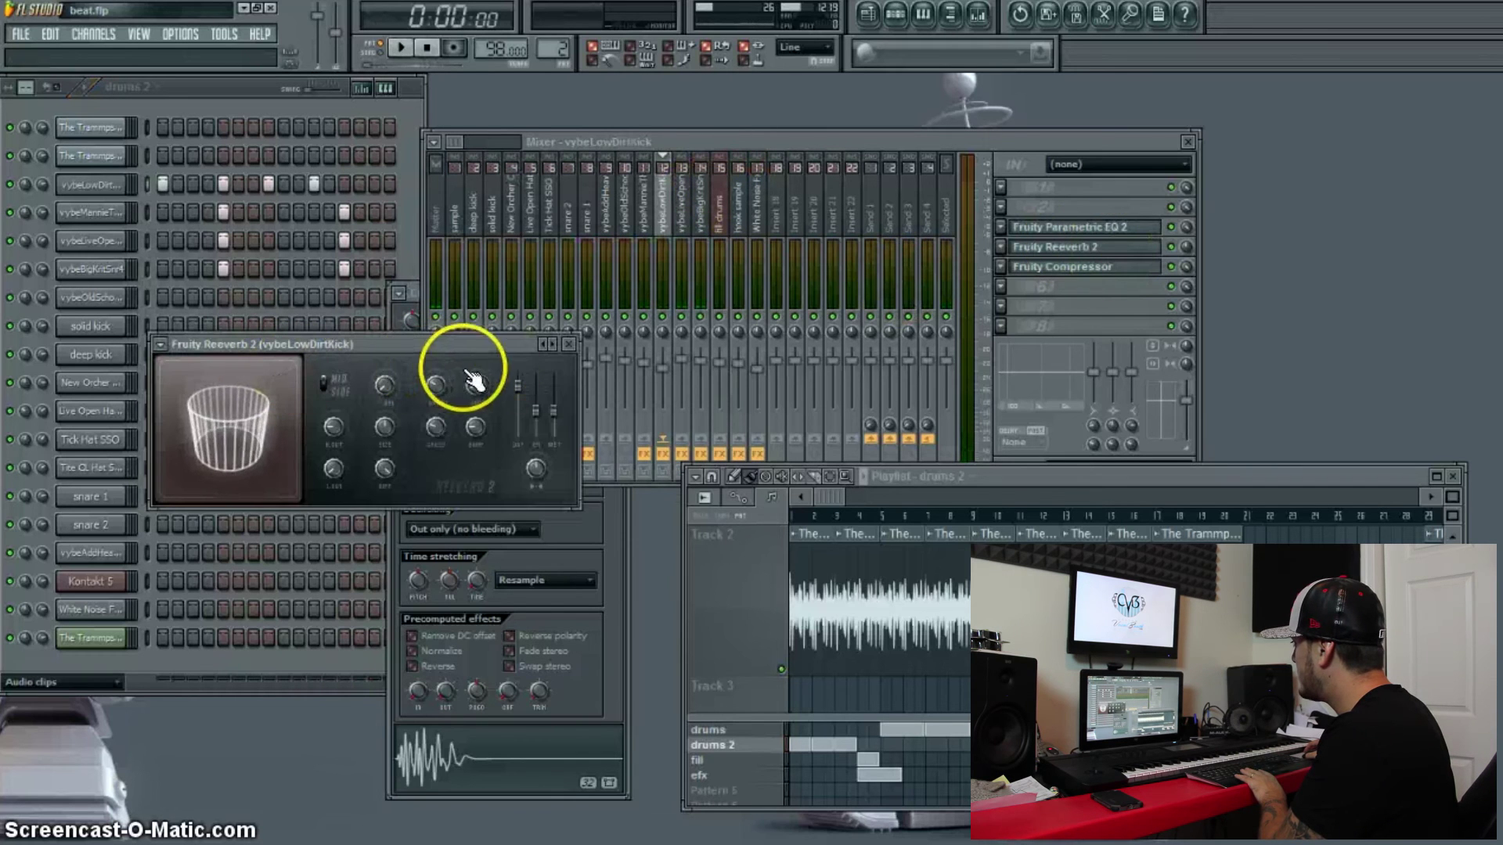
{"action": "left_click", "coordinate": [568, 345]}
{"action": "key", "text": "space"}
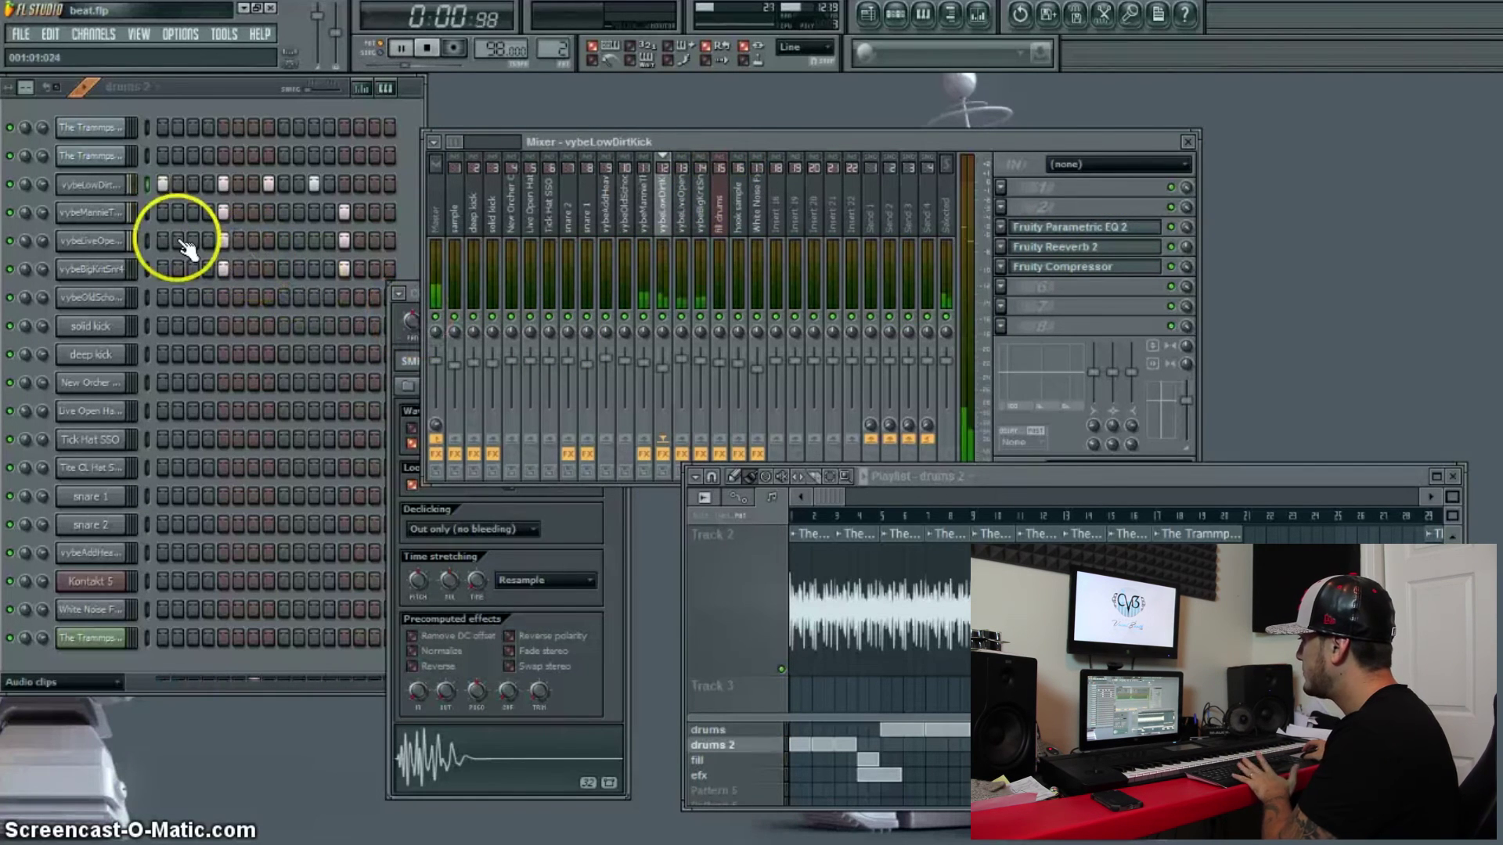
{"action": "key", "text": "space"}
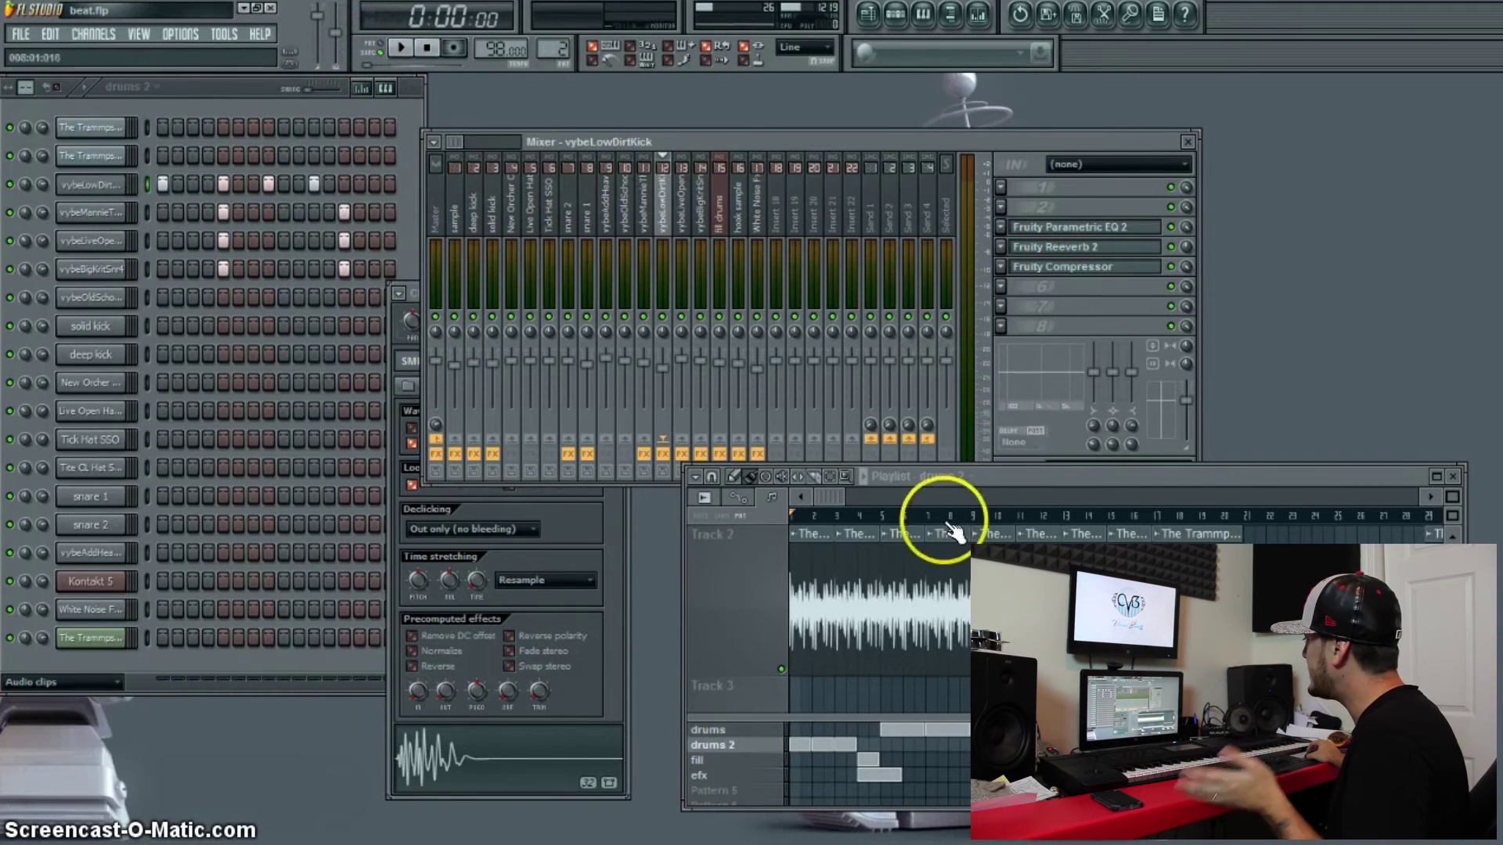
- Play the song from the playlist, select the fill pattern during playback, and stop the song
{"action": "left_click", "coordinate": [981, 473]}
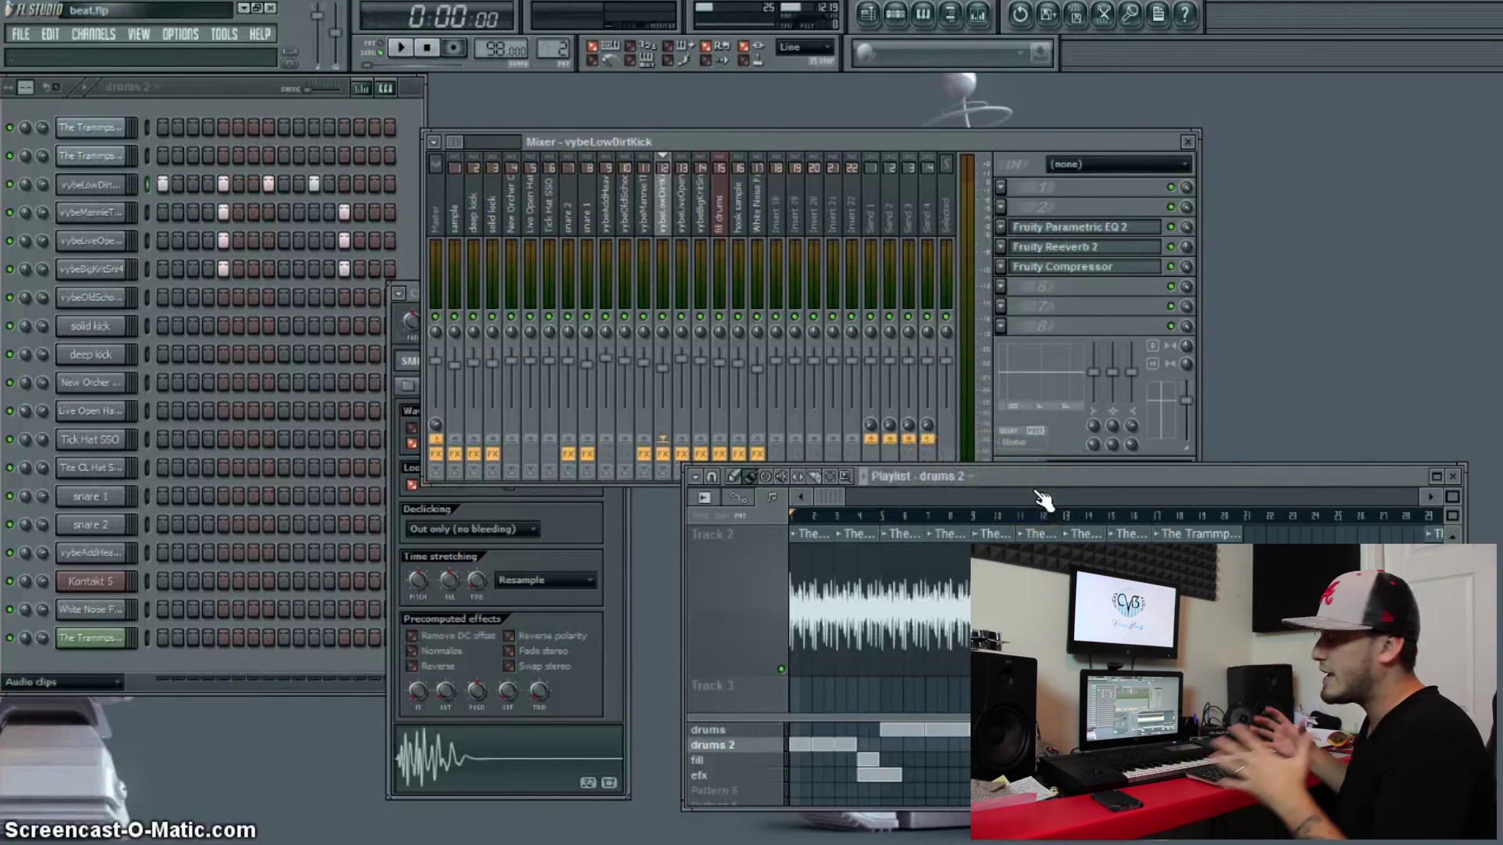
{"action": "key", "text": "space"}
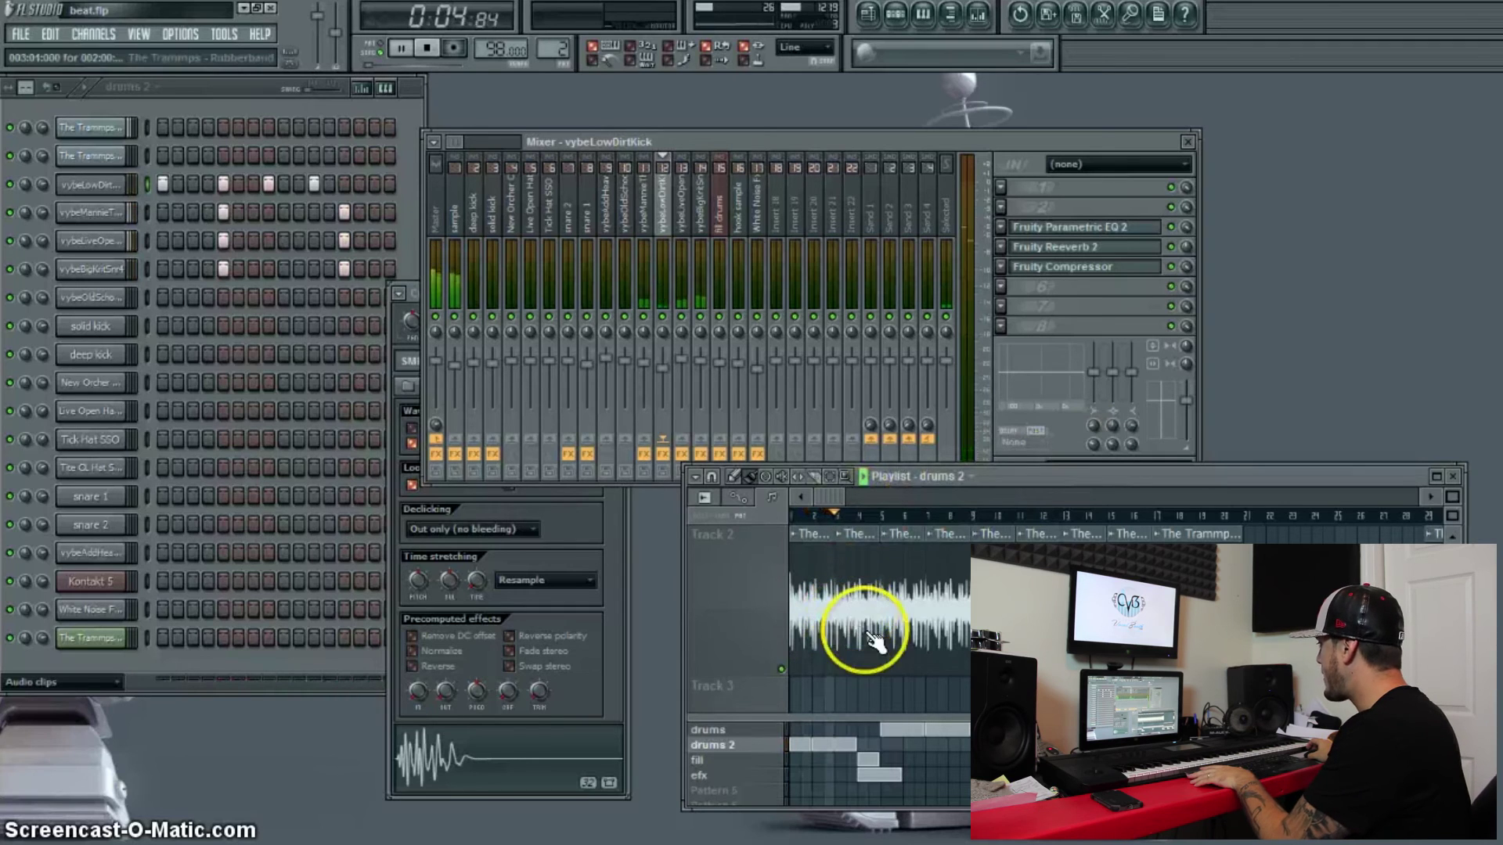
{"action": "left_click", "coordinate": [767, 760]}
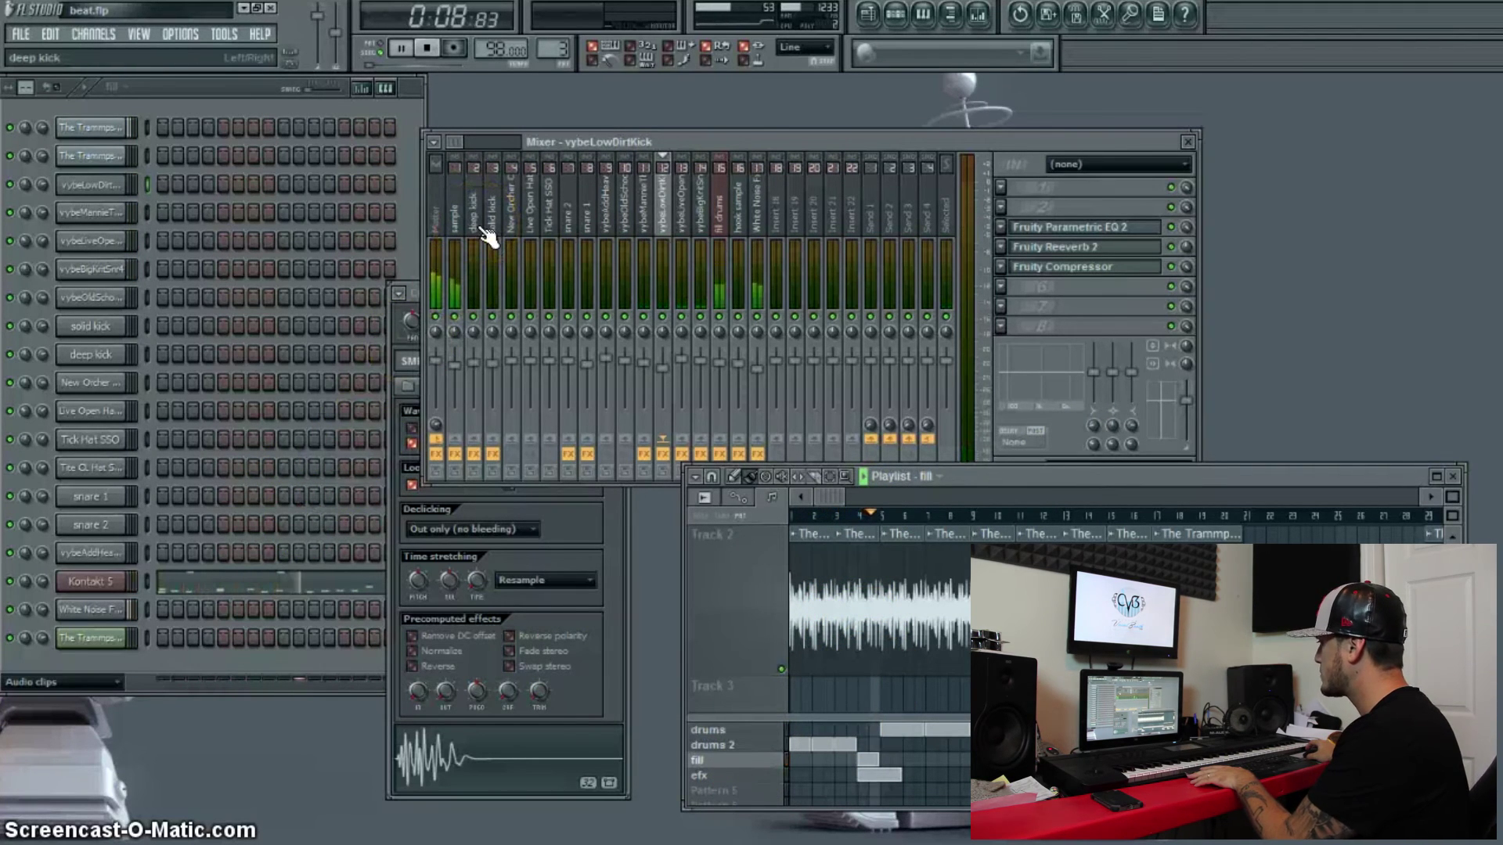
{"action": "key", "text": "space"}
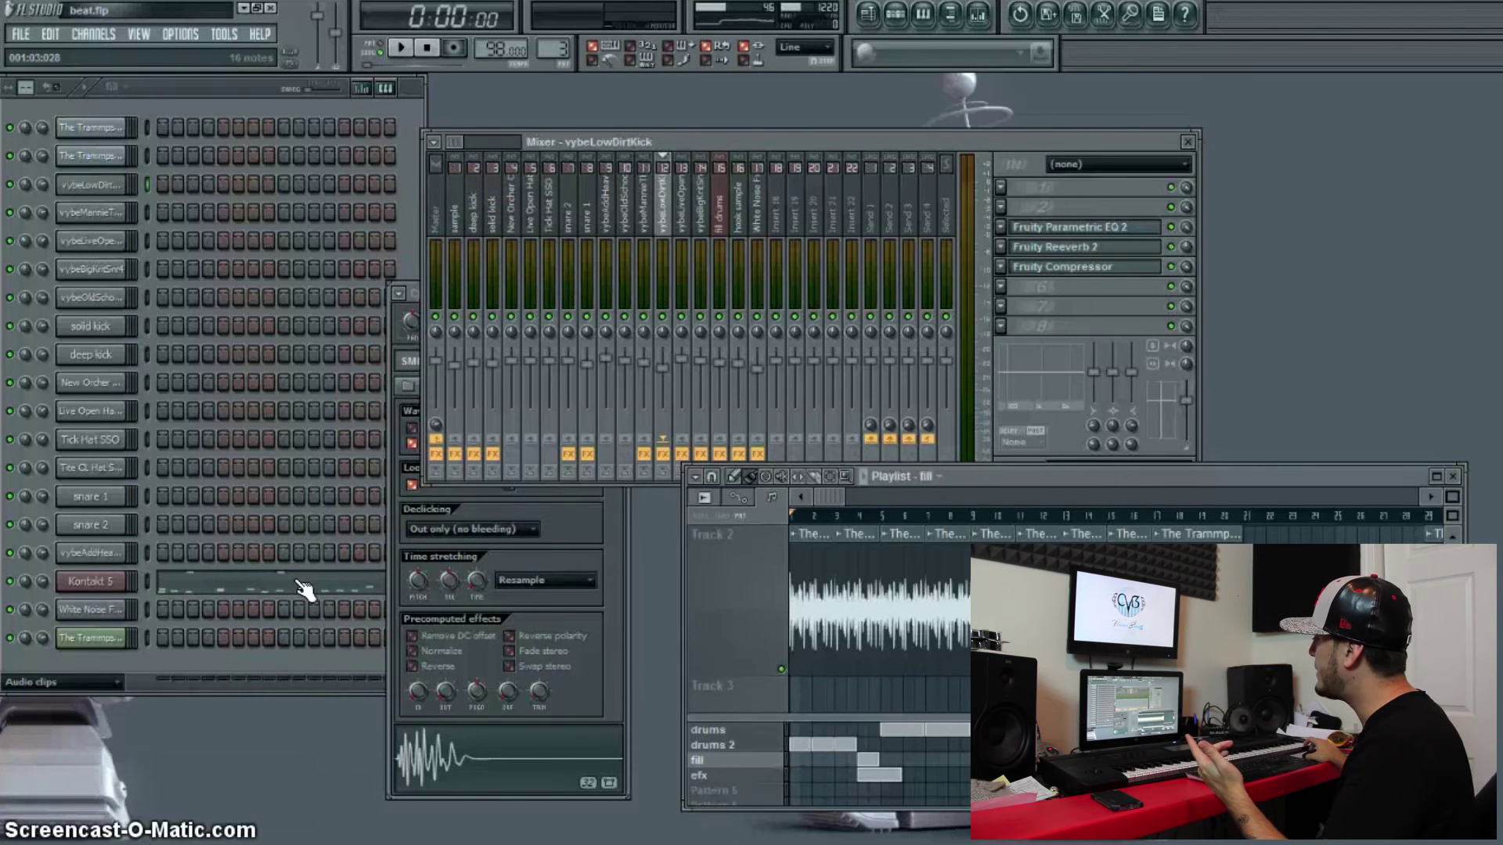
- Open the fill pattern's Kontakt 5 notes in the piano roll and audition the drum keys they use
{"action": "left_click", "coordinate": [303, 589]}
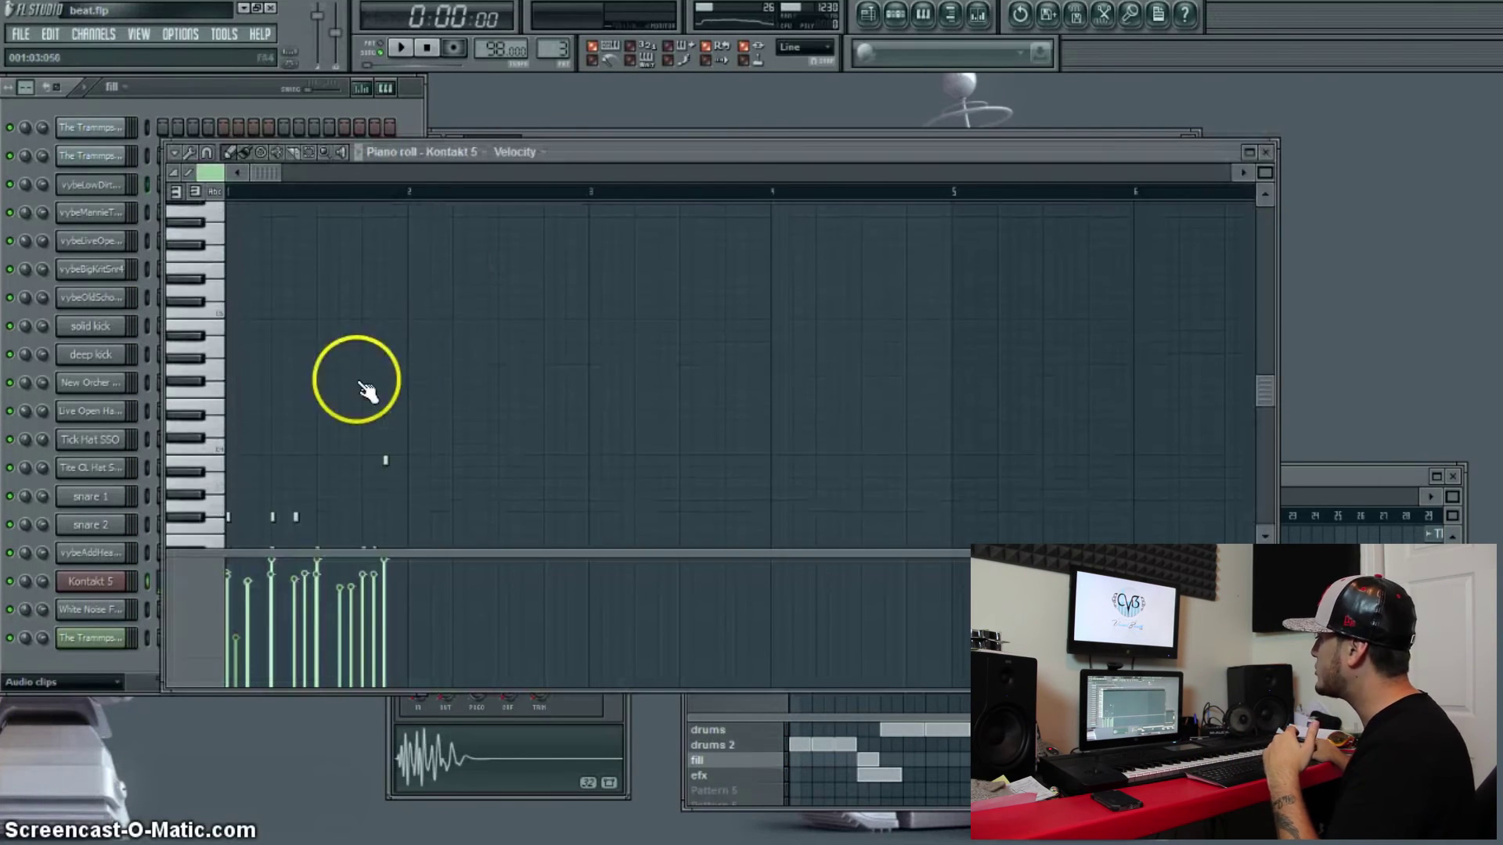
{"action": "scroll", "coordinate": [340, 391], "scroll_direction": "down", "scroll_amount": 3}
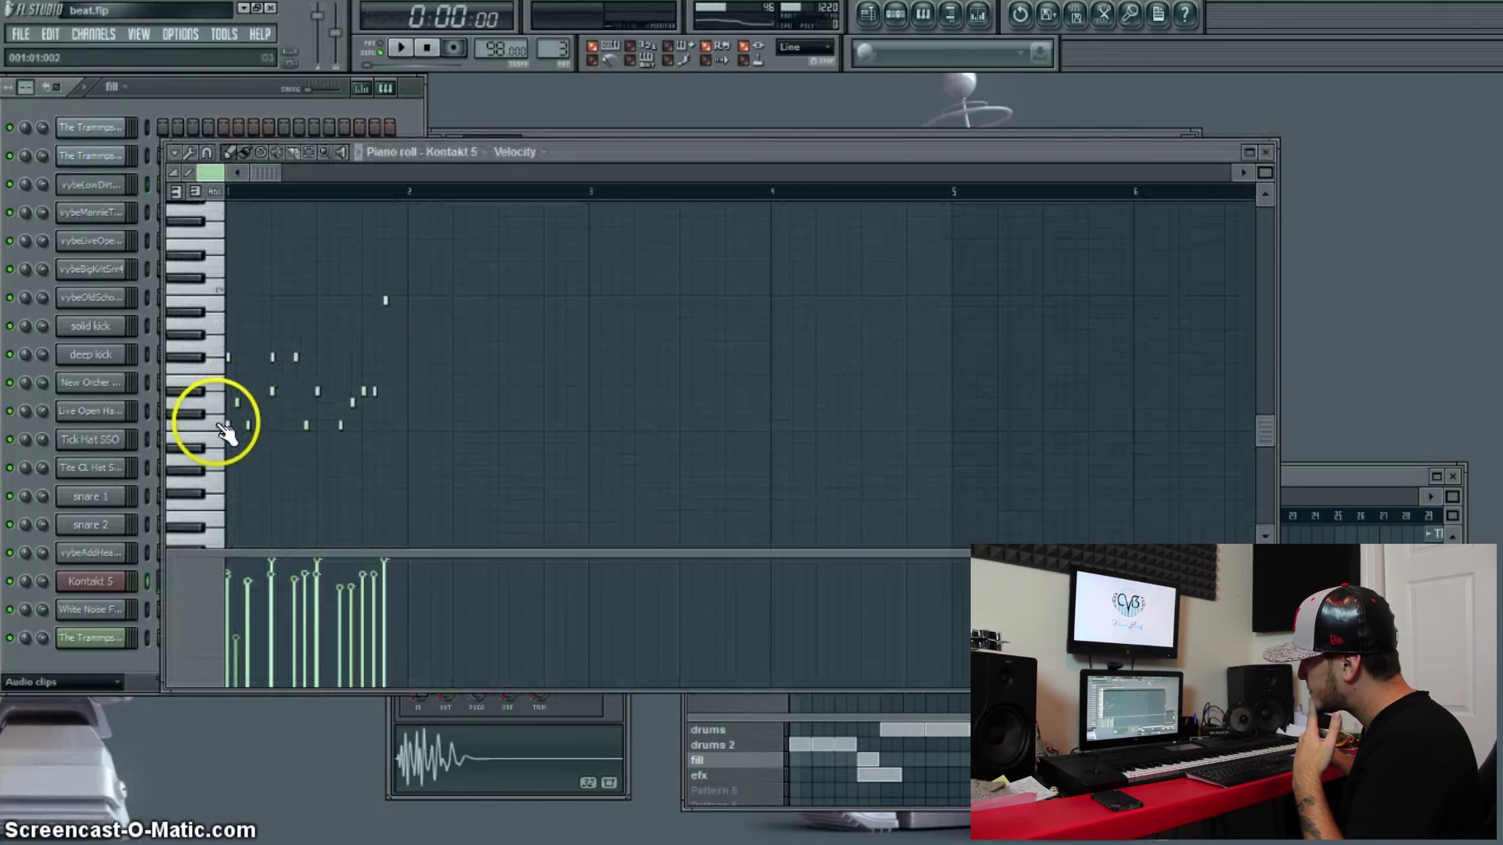
{"action": "left_click", "coordinate": [219, 425]}
{"action": "left_click", "coordinate": [220, 398]}
{"action": "left_click", "coordinate": [187, 393]}
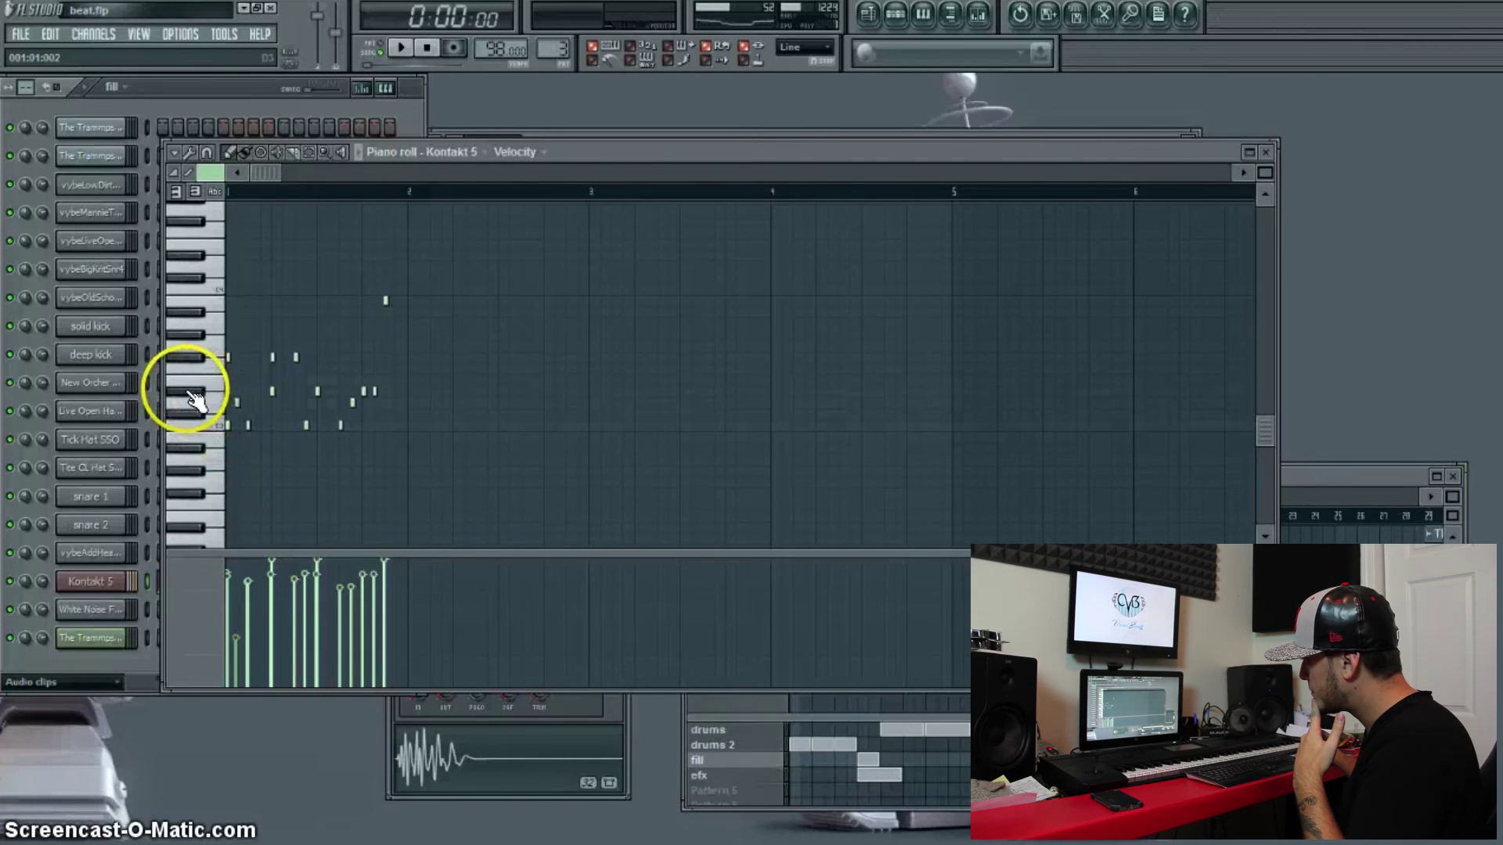
{"action": "left_click", "coordinate": [193, 359]}
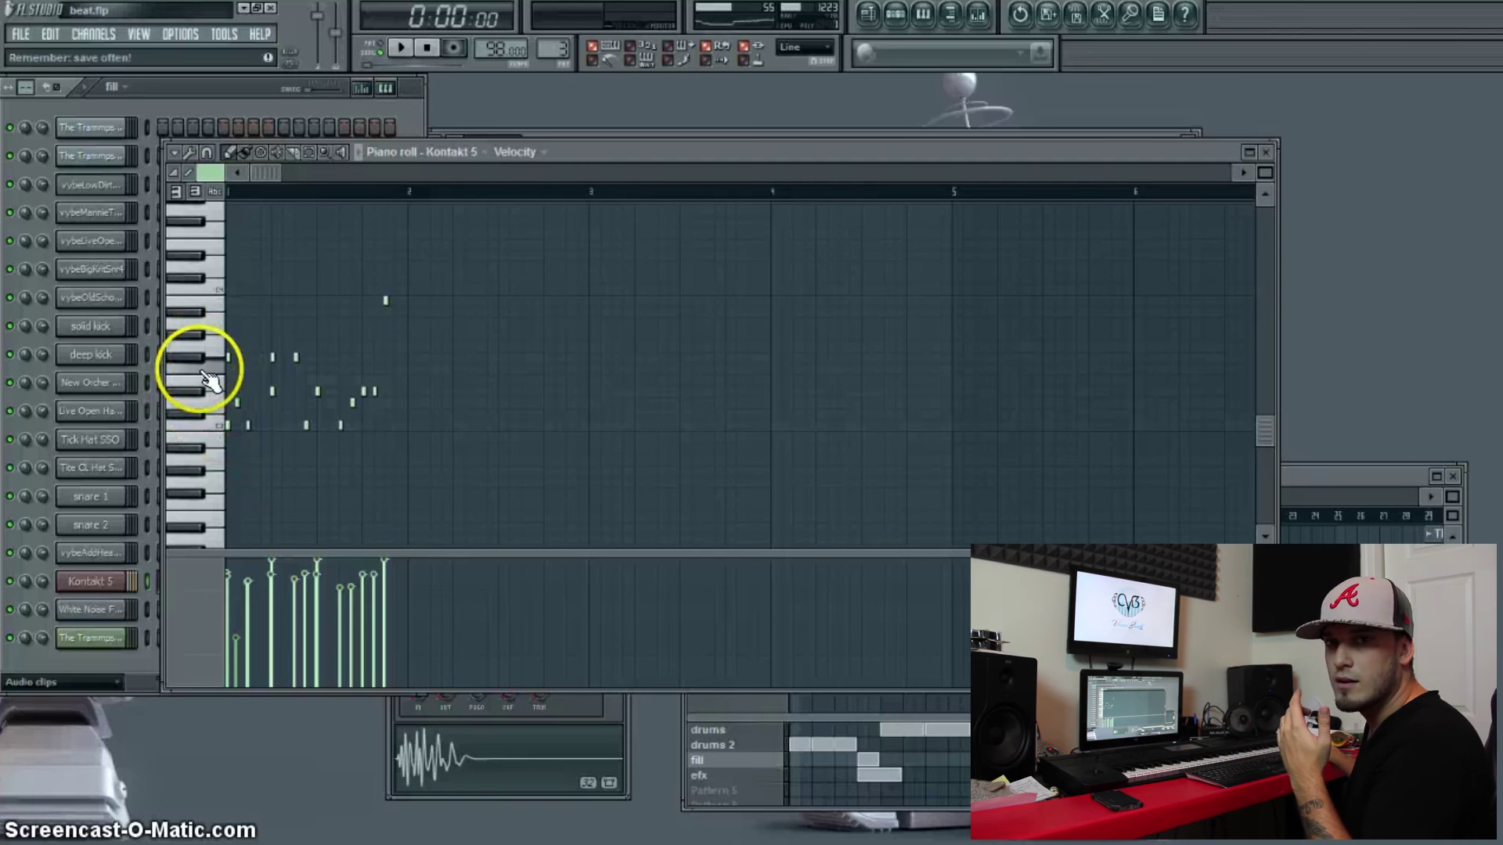
{"action": "left_click", "coordinate": [208, 427]}
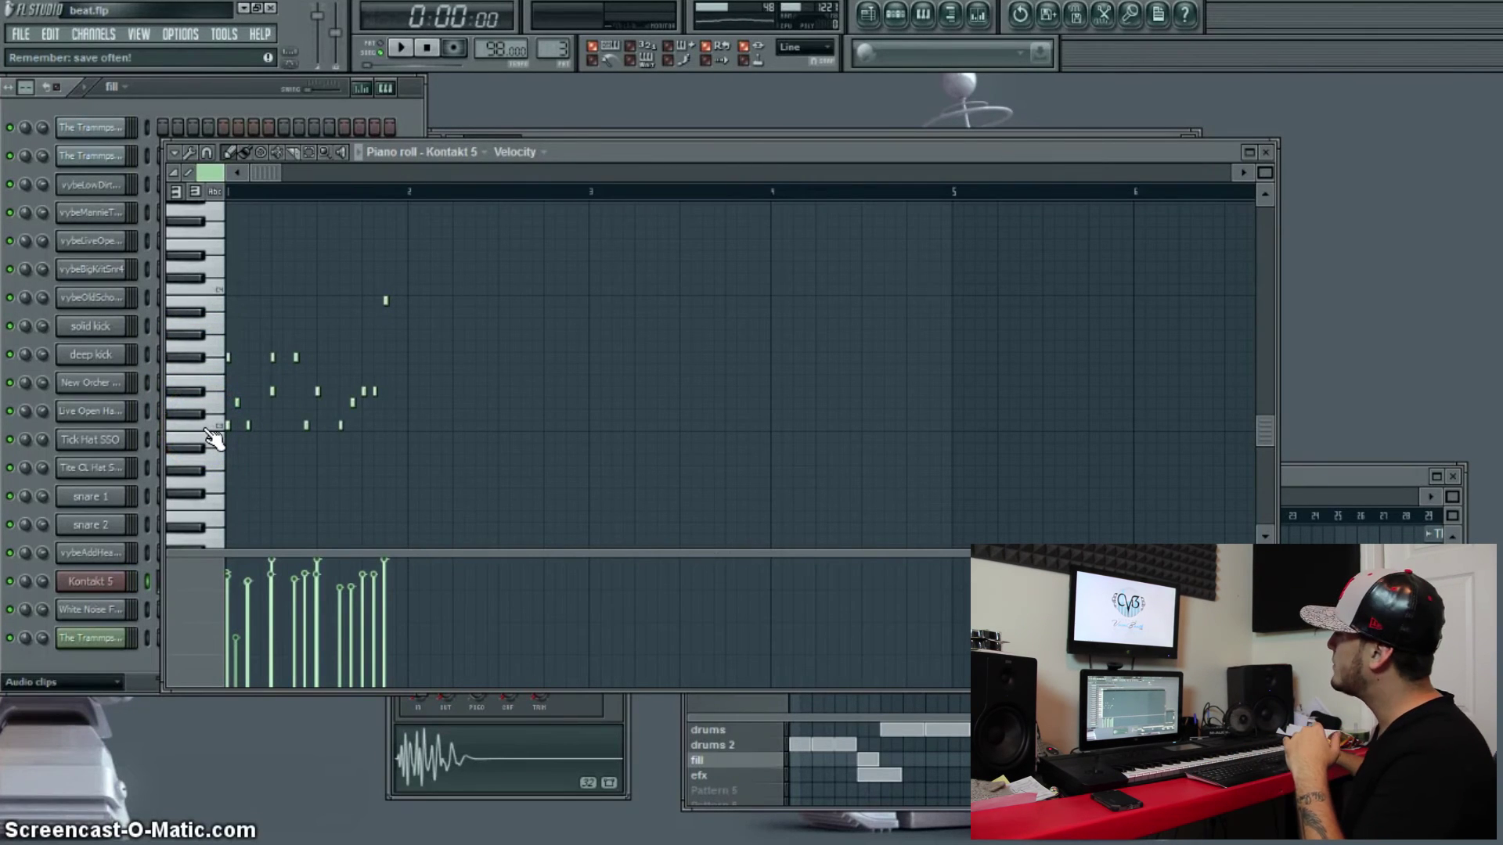
{"action": "left_click", "coordinate": [201, 396]}
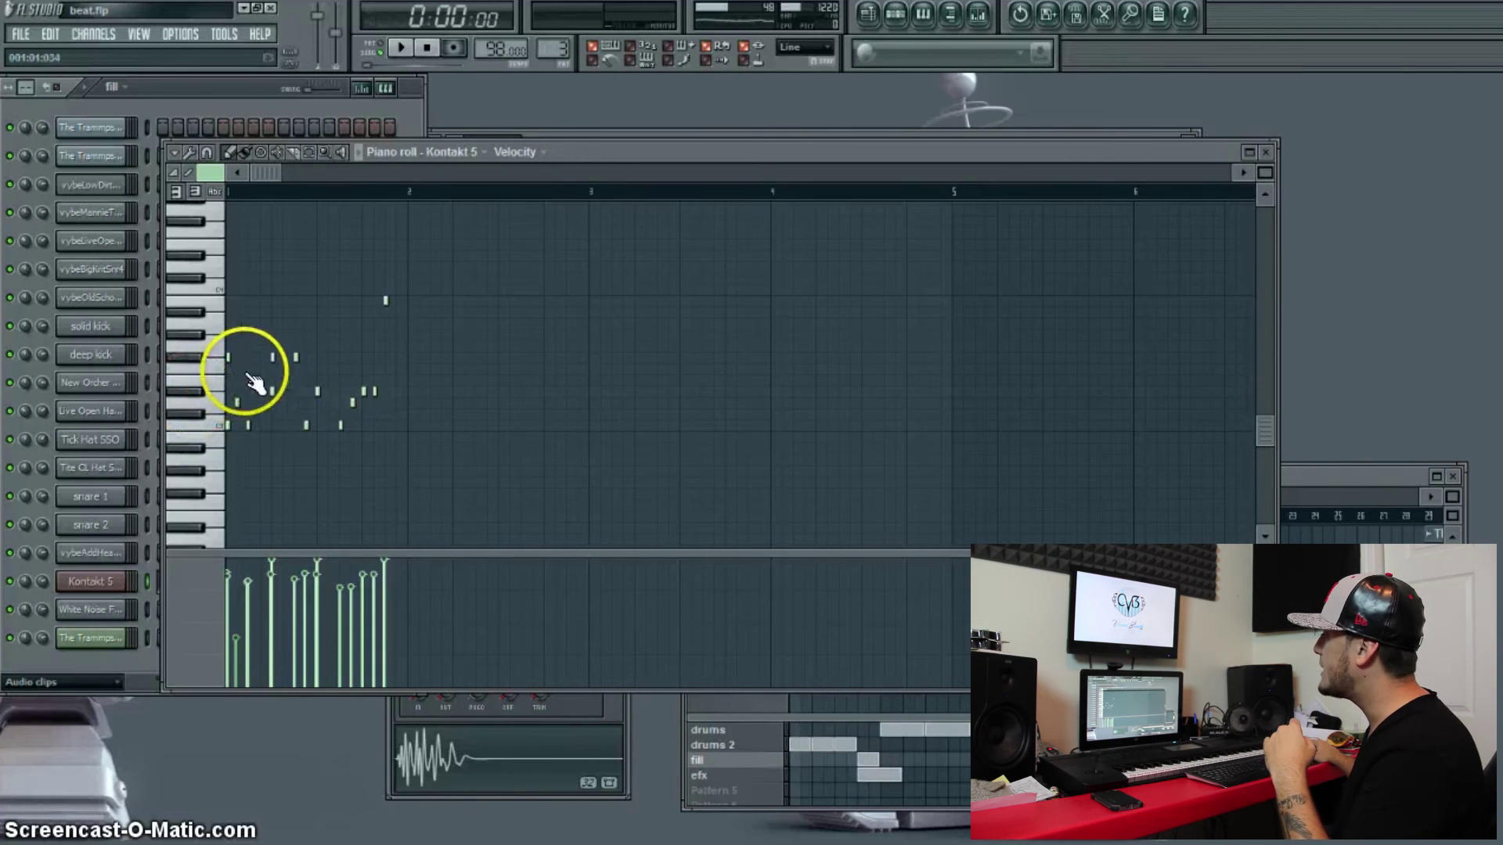
{"action": "left_click", "coordinate": [218, 390]}
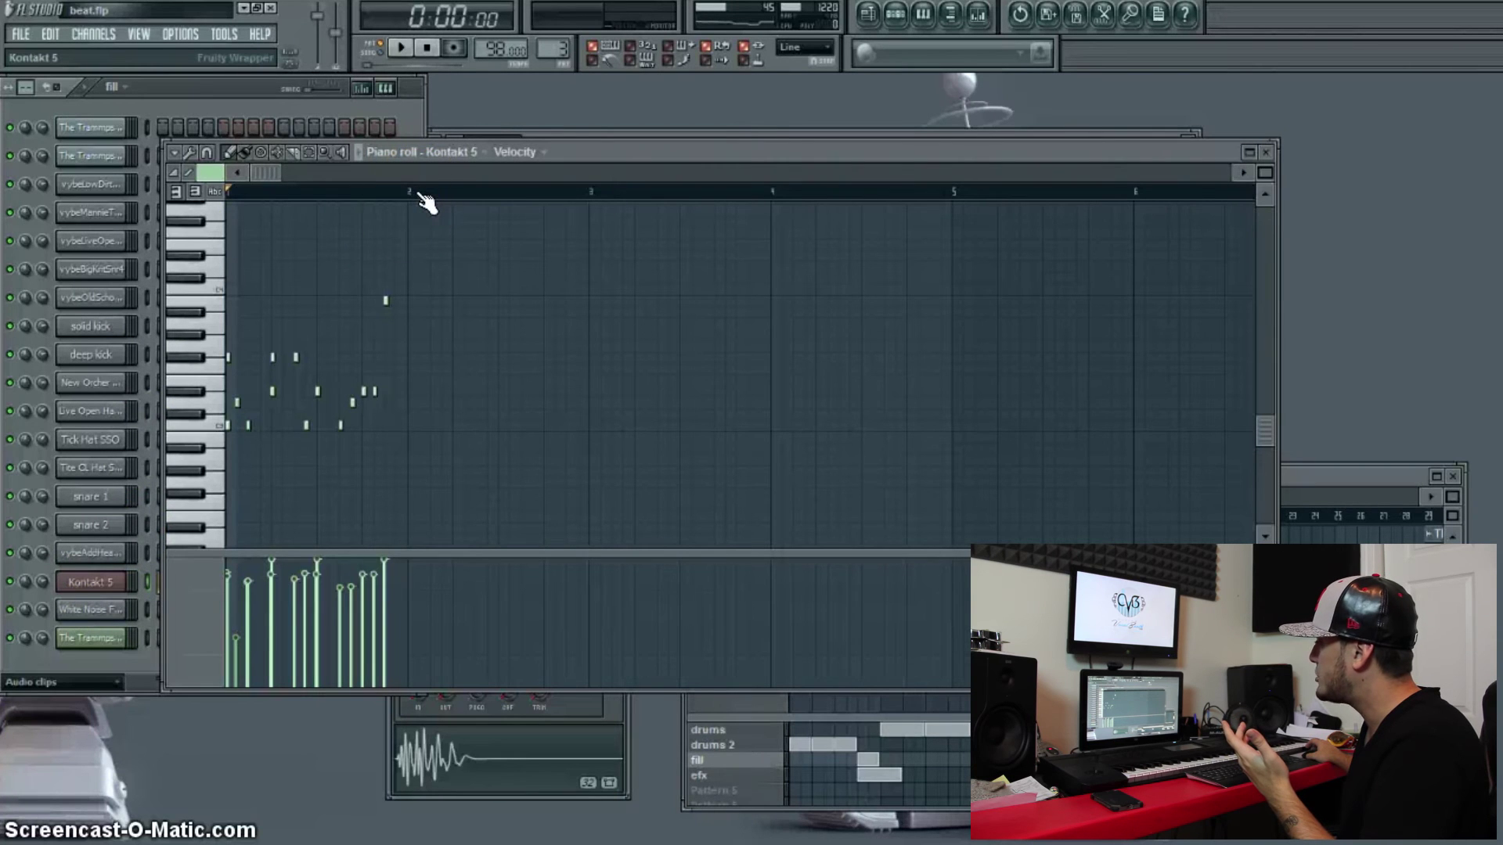
- Bring up the Kontakt 5 plugin without the piano roll and playlist in the way, and examine its libraries and Studio Drummer groove browser
{"action": "right_click", "coordinate": [117, 582]}
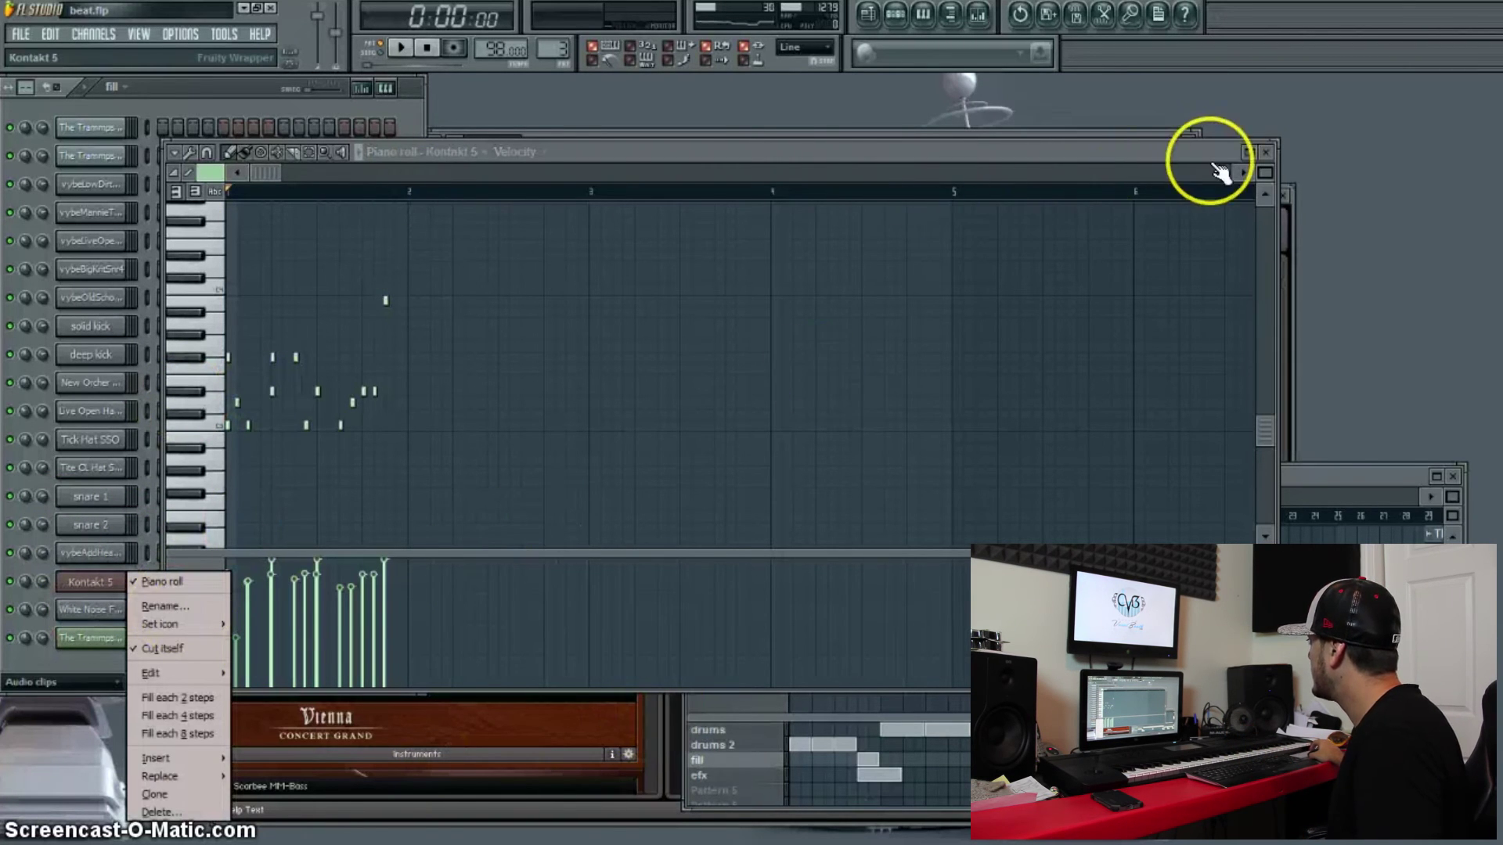
{"action": "left_click", "coordinate": [1268, 151]}
{"action": "left_click", "coordinate": [1265, 152]}
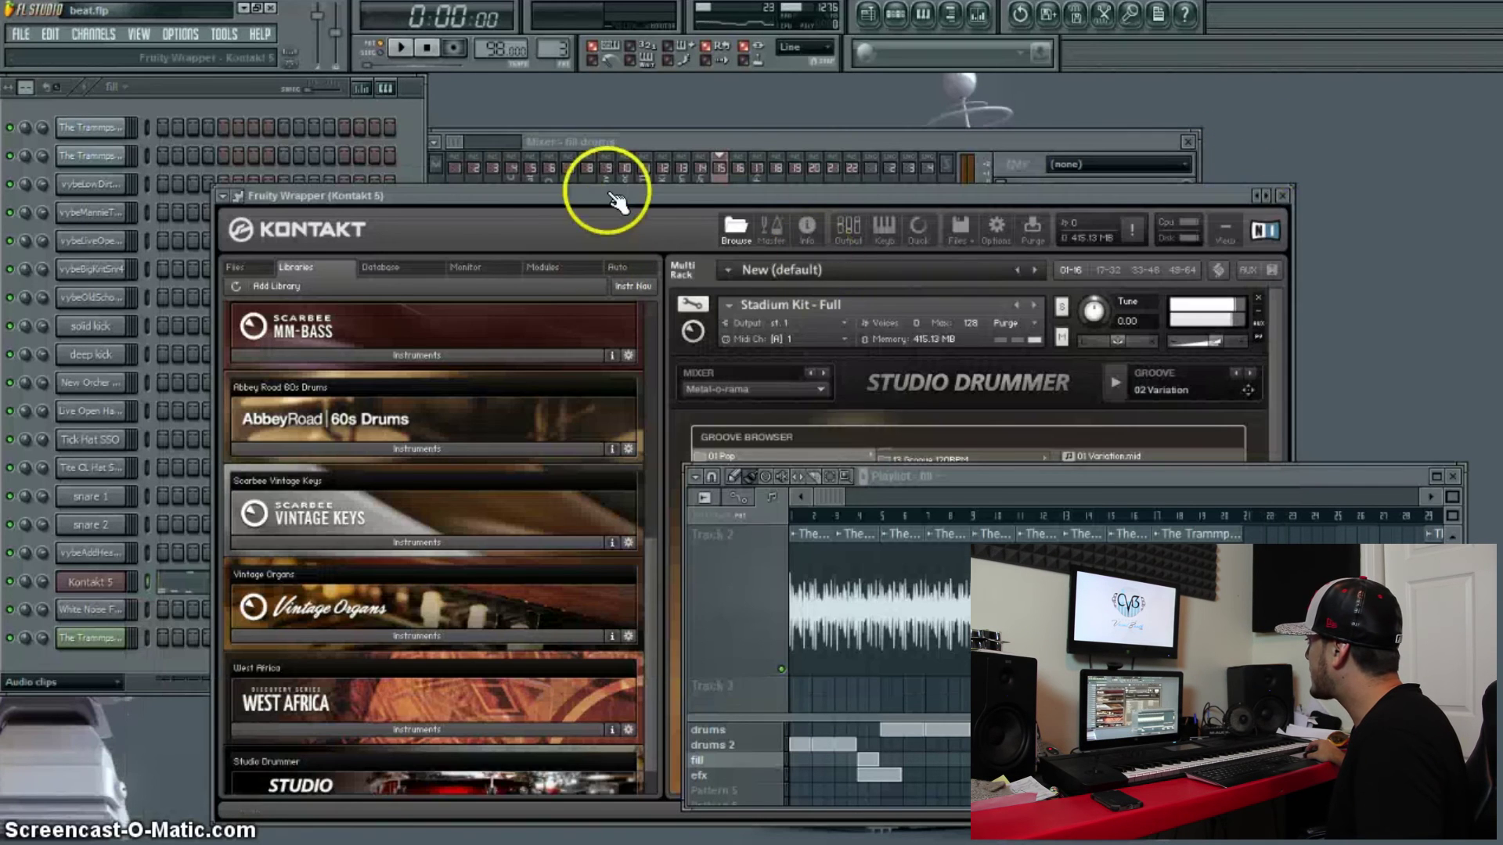
{"action": "left_click_drag", "start_coordinate": [604, 187], "coordinate": [483, 67]}
{"action": "left_click", "coordinate": [1453, 476]}
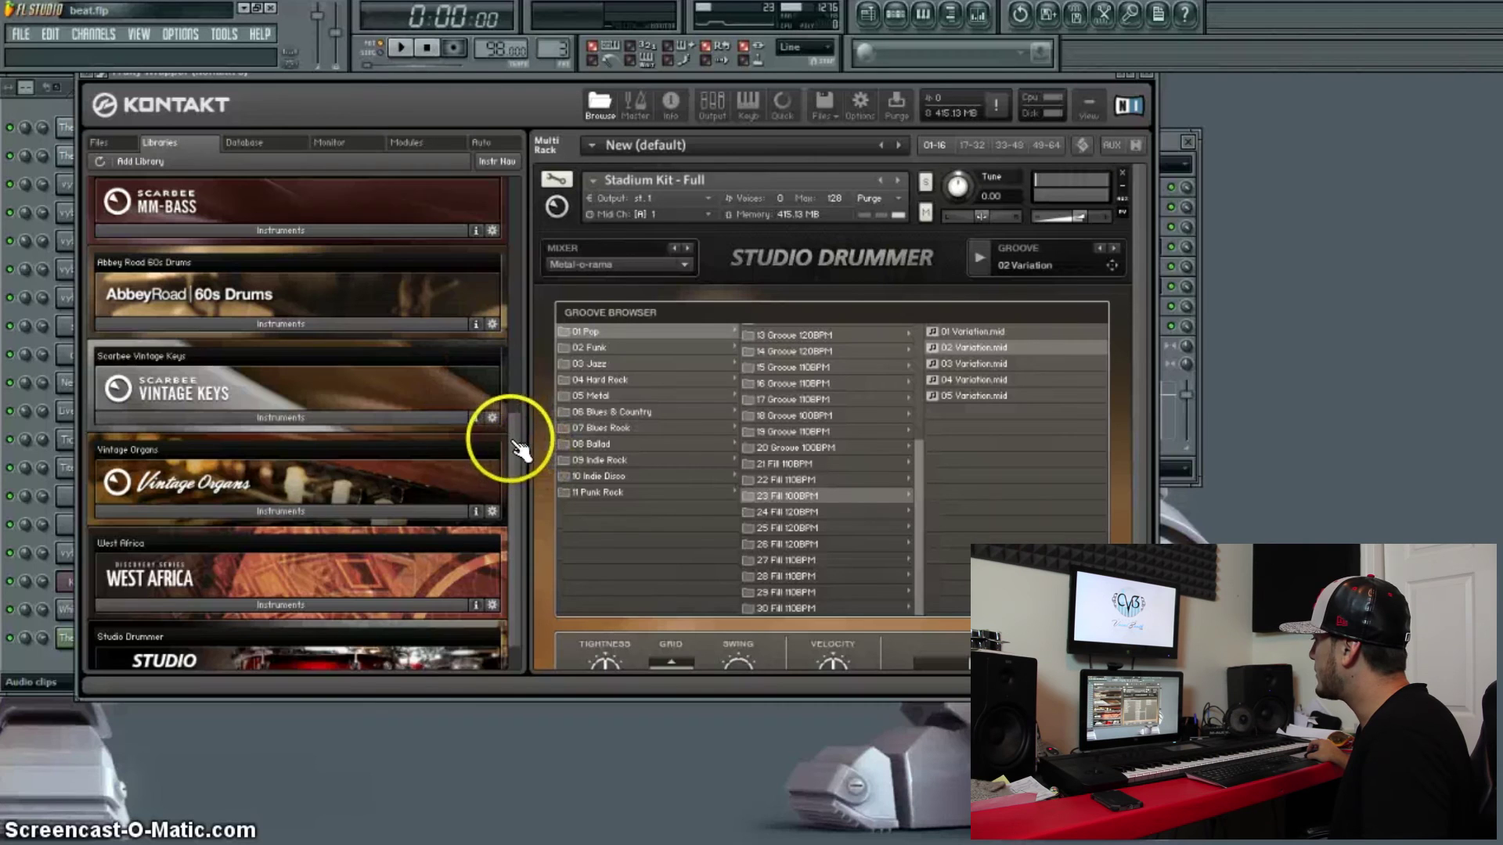
{"action": "scroll", "coordinate": [515, 450], "scroll_direction": "down", "scroll_amount": 1}
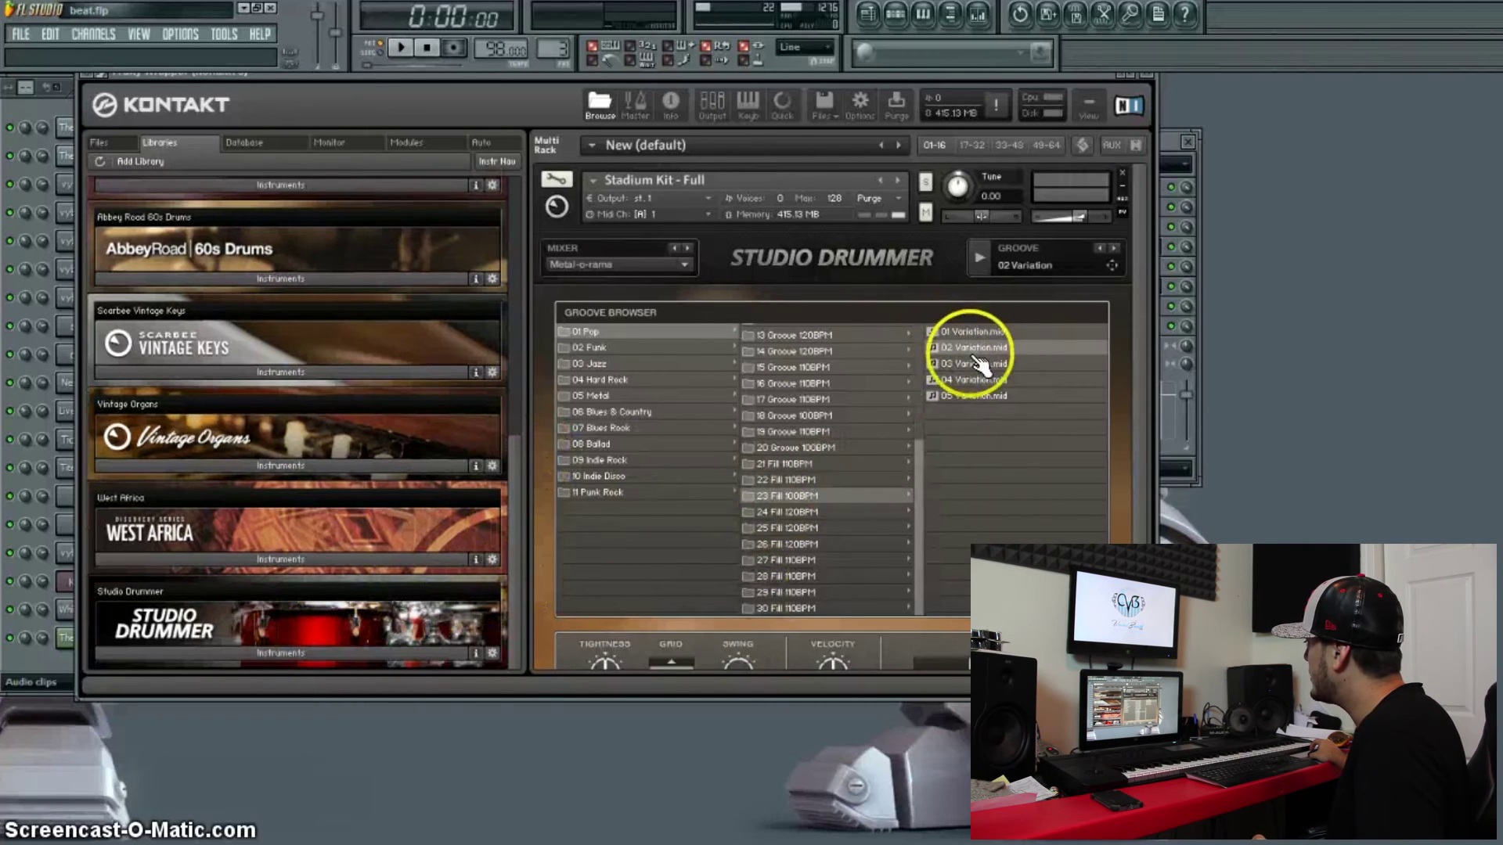
{"action": "left_click", "coordinate": [1154, 90]}
- Reopen the Kontakt 5 piano roll to review the fill's notes, and audition several of its drum keys
{"action": "left_click", "coordinate": [258, 578]}
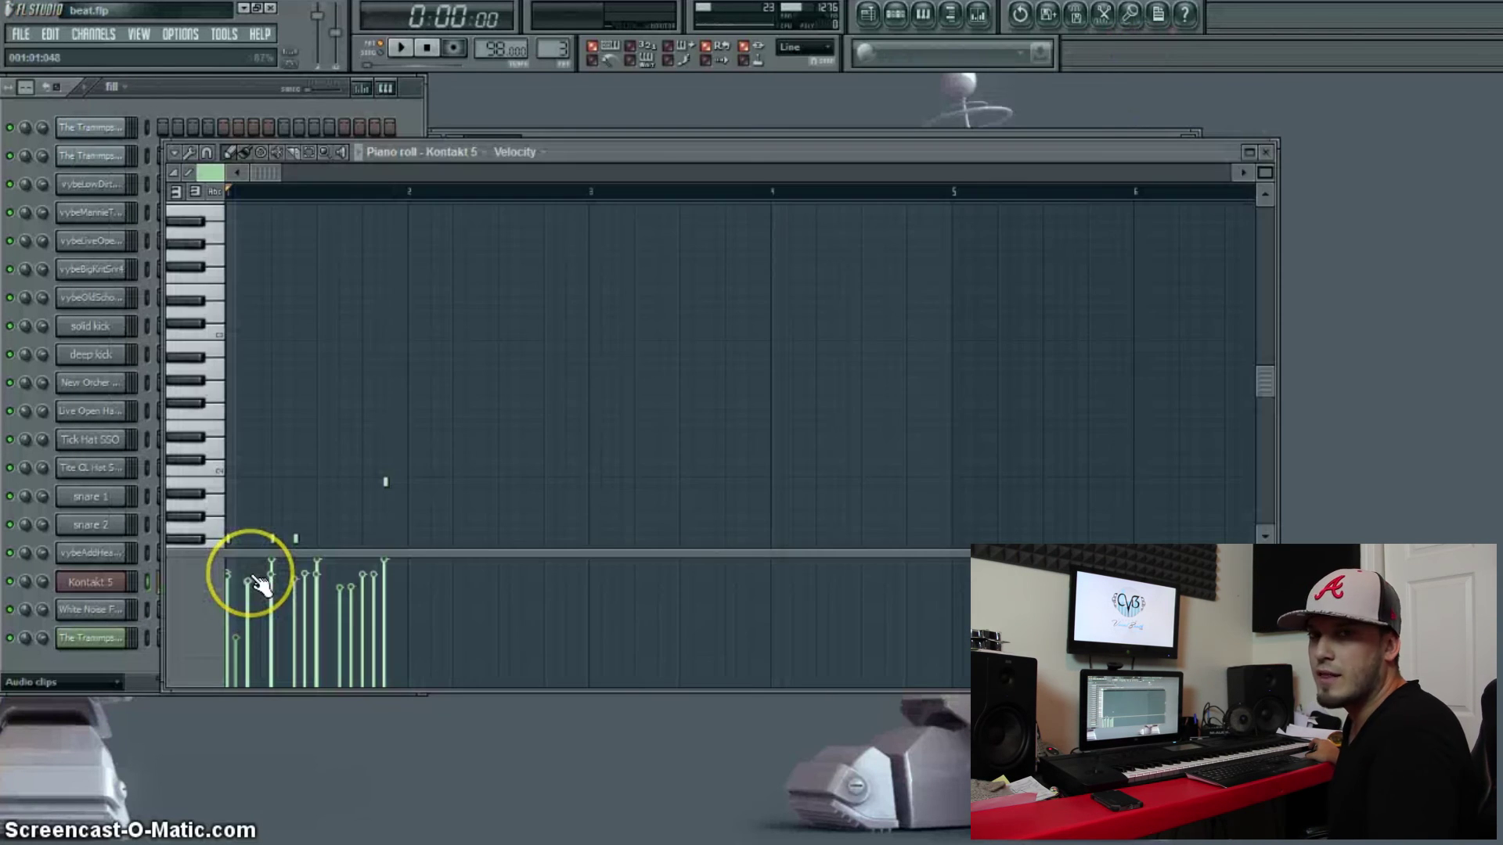
{"action": "scroll", "coordinate": [266, 439], "scroll_direction": "down", "scroll_amount": 4}
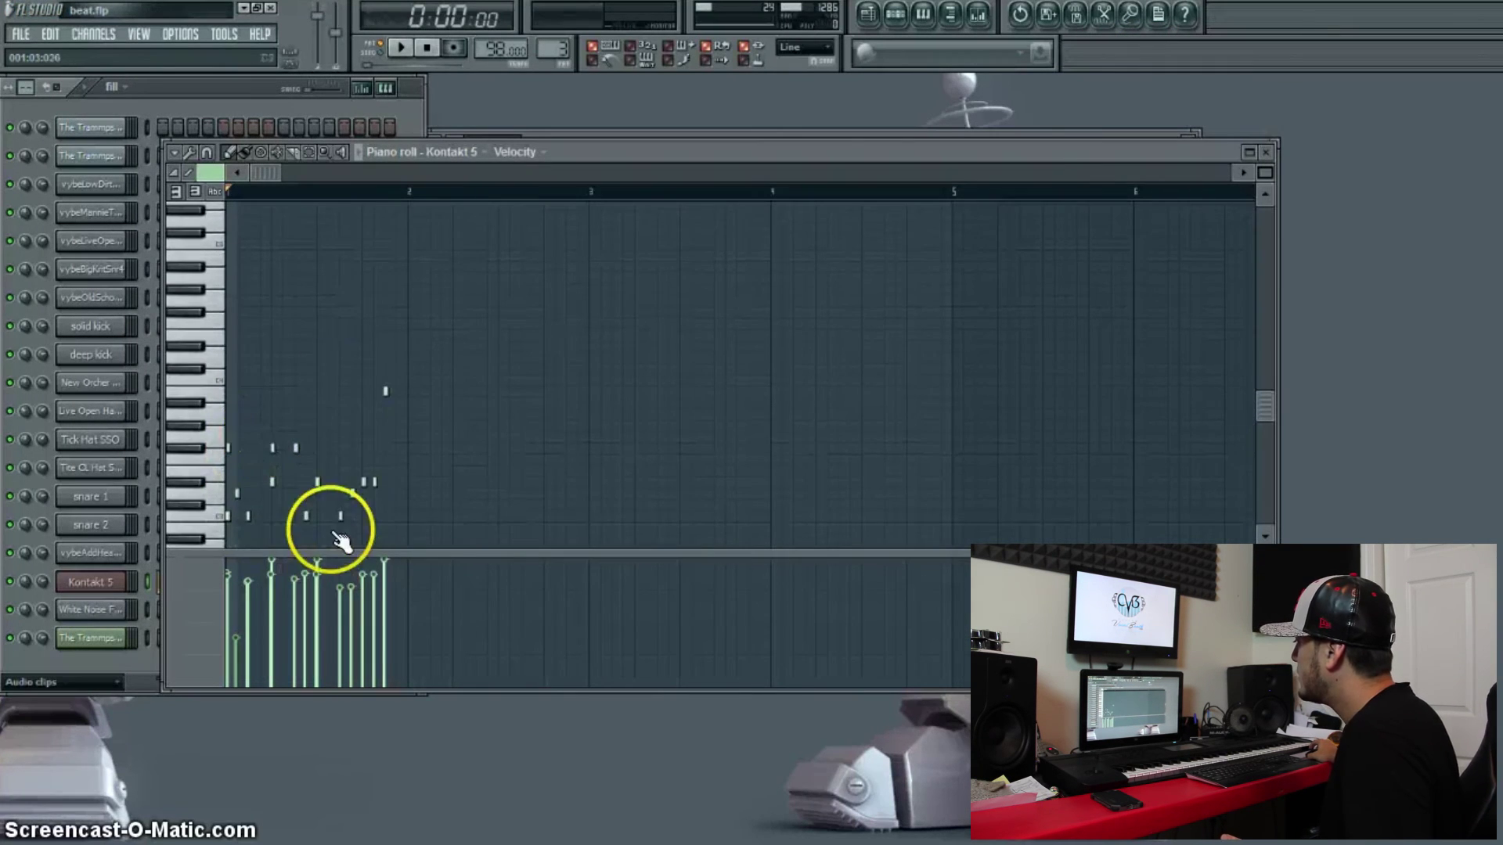
{"action": "scroll", "coordinate": [377, 462], "scroll_direction": "down", "scroll_amount": 3}
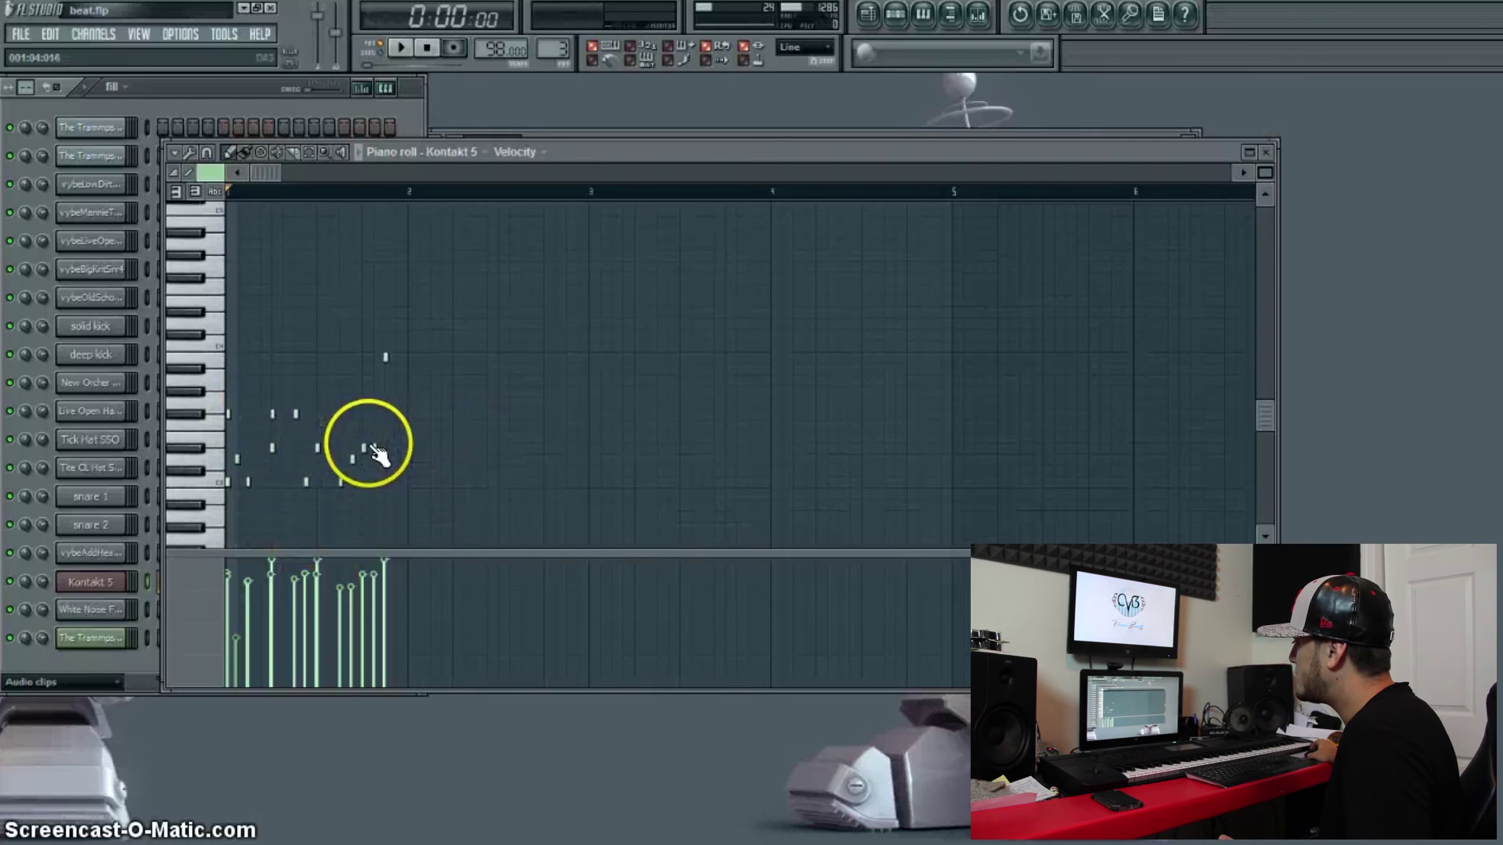
{"action": "scroll", "coordinate": [368, 454], "scroll_direction": "down", "scroll_amount": 2}
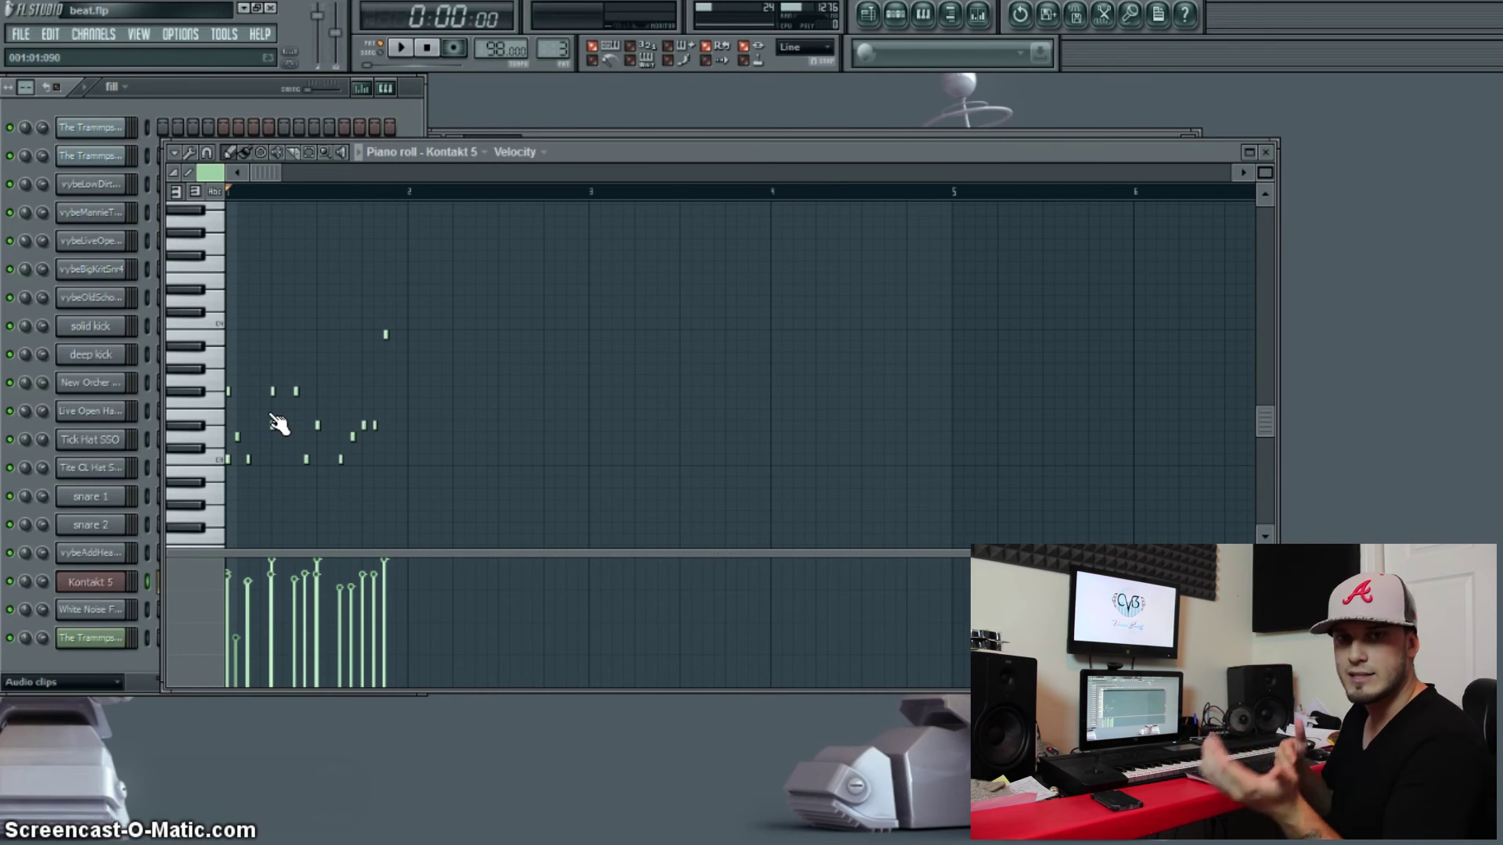
{"action": "left_click", "coordinate": [206, 389]}
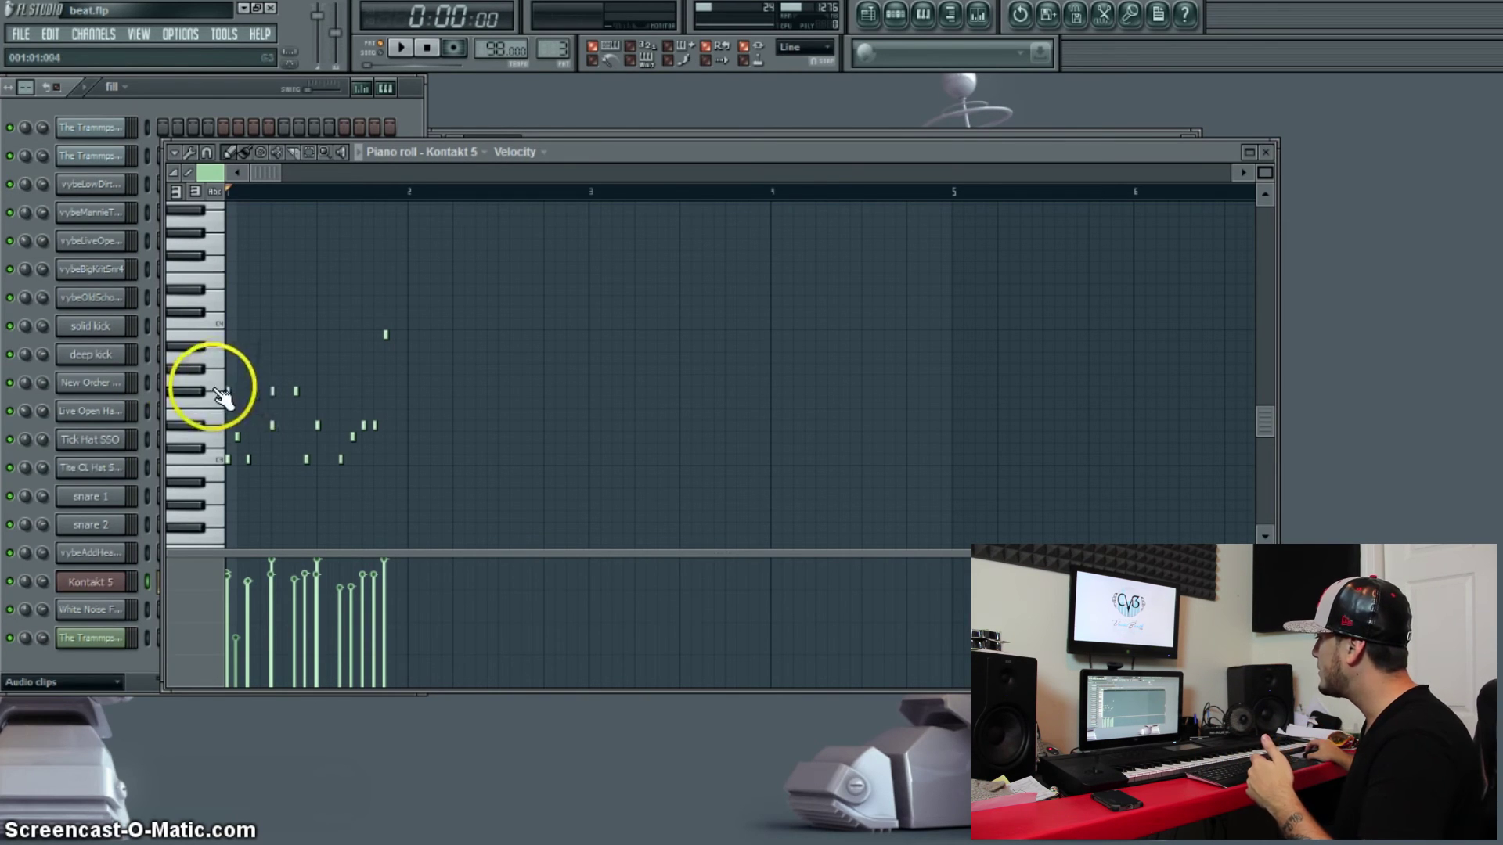
{"action": "left_click_drag", "start_coordinate": [209, 409], "coordinate": [211, 344]}
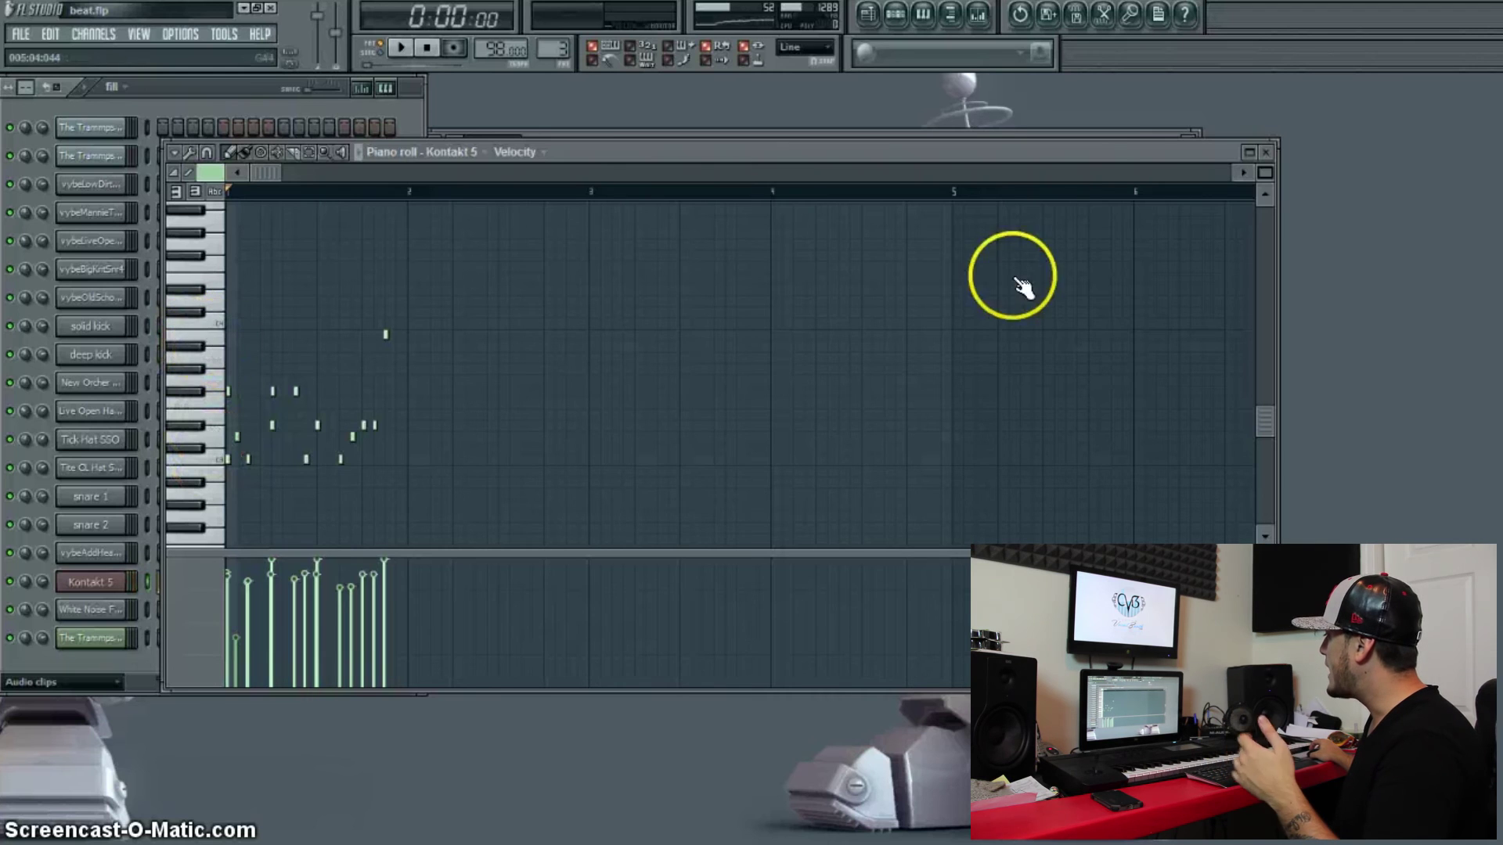
- Close the piano roll and channel settings, move the mixer clear of the channel rack, and switch playback to song mode
{"action": "left_click", "coordinate": [1265, 152]}
{"action": "left_click_drag", "start_coordinate": [1055, 162], "coordinate": [1127, 143]}
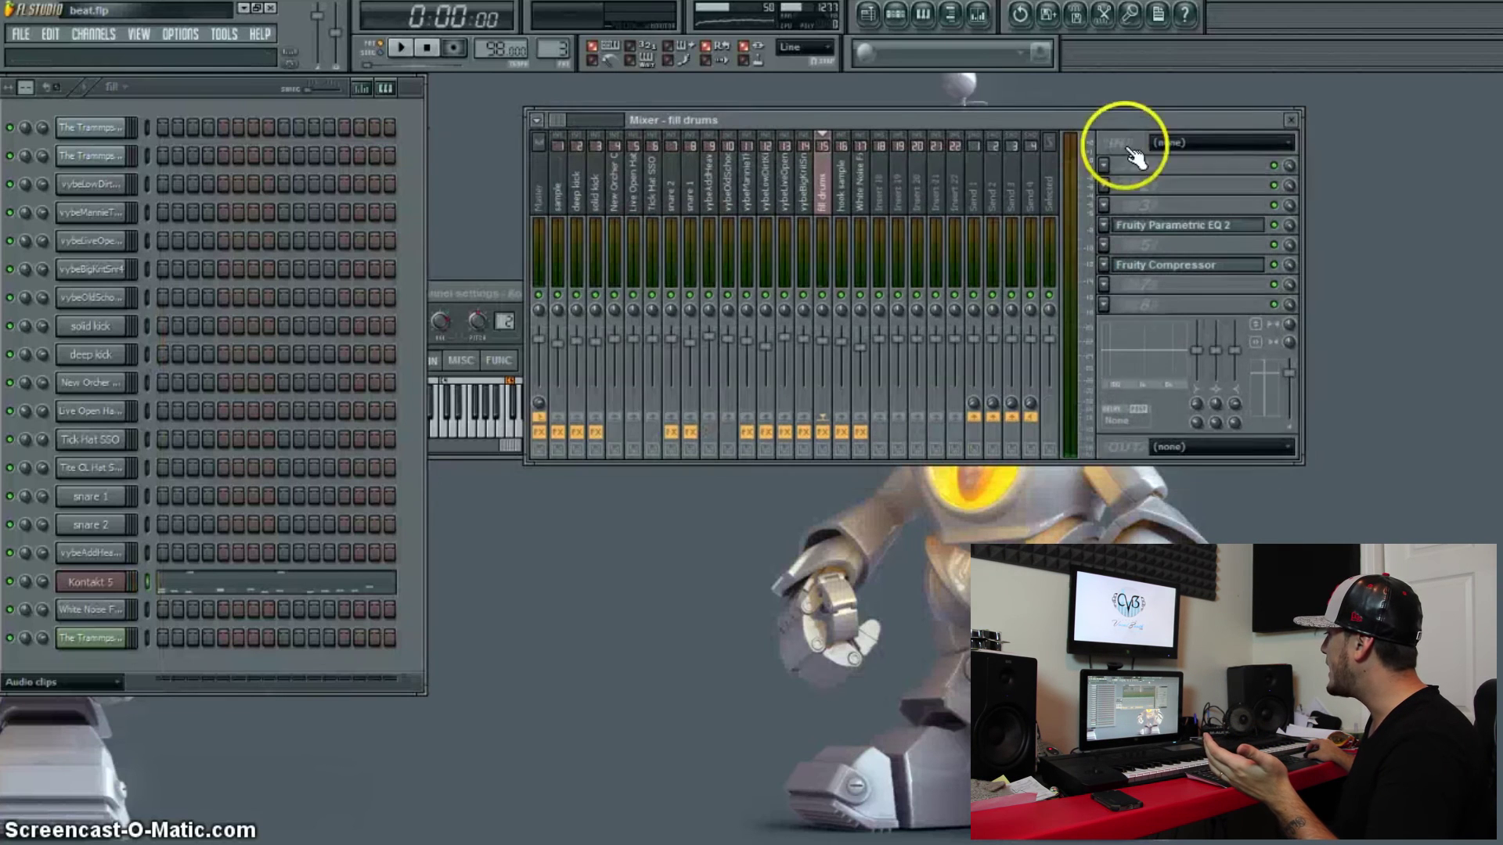
{"action": "left_click", "coordinate": [510, 309]}
{"action": "left_click", "coordinate": [617, 293]}
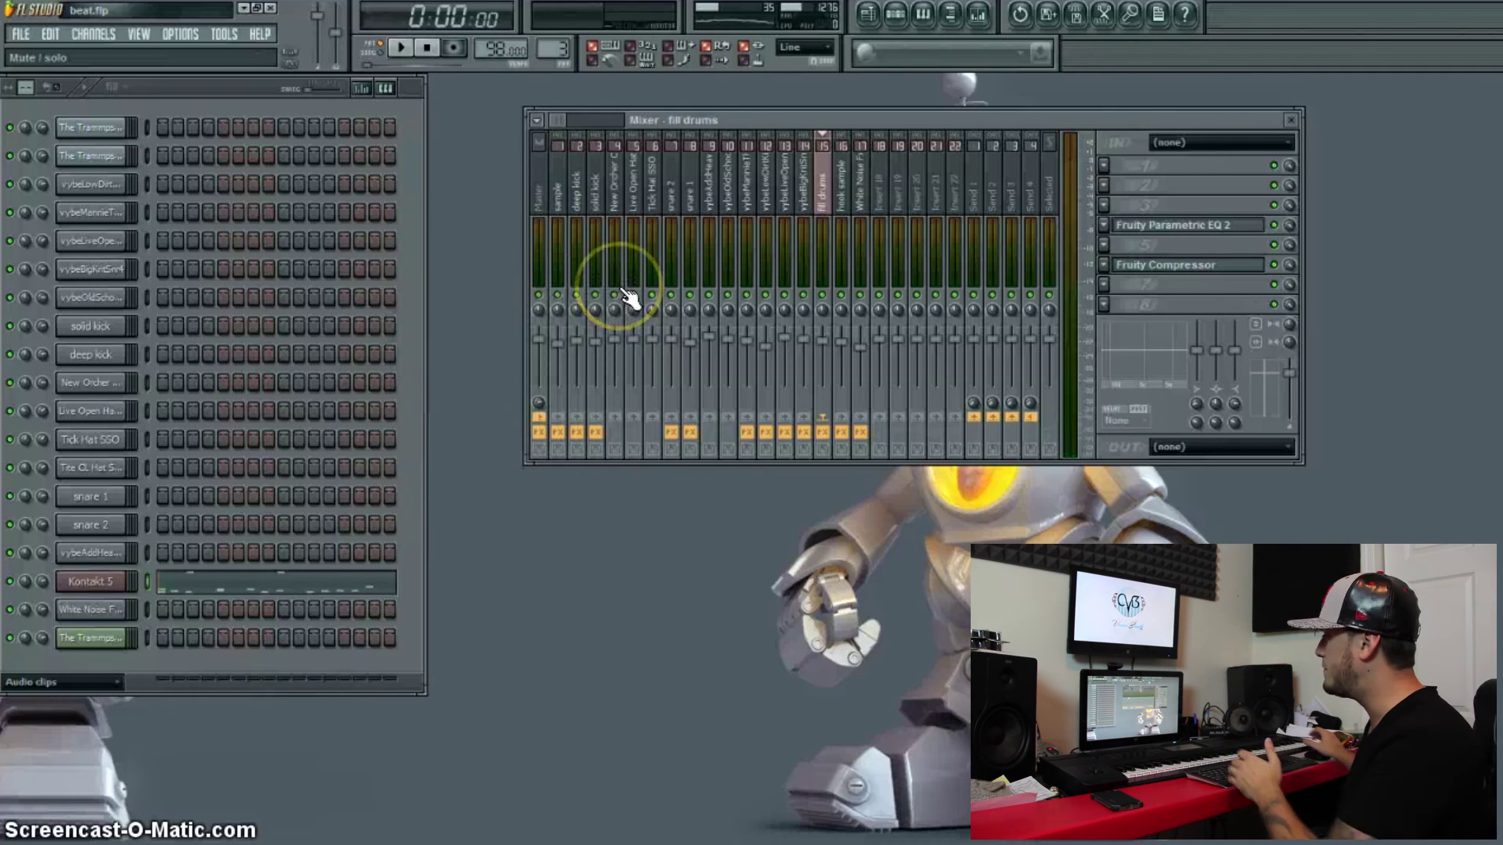
{"action": "left_click", "coordinate": [381, 49]}
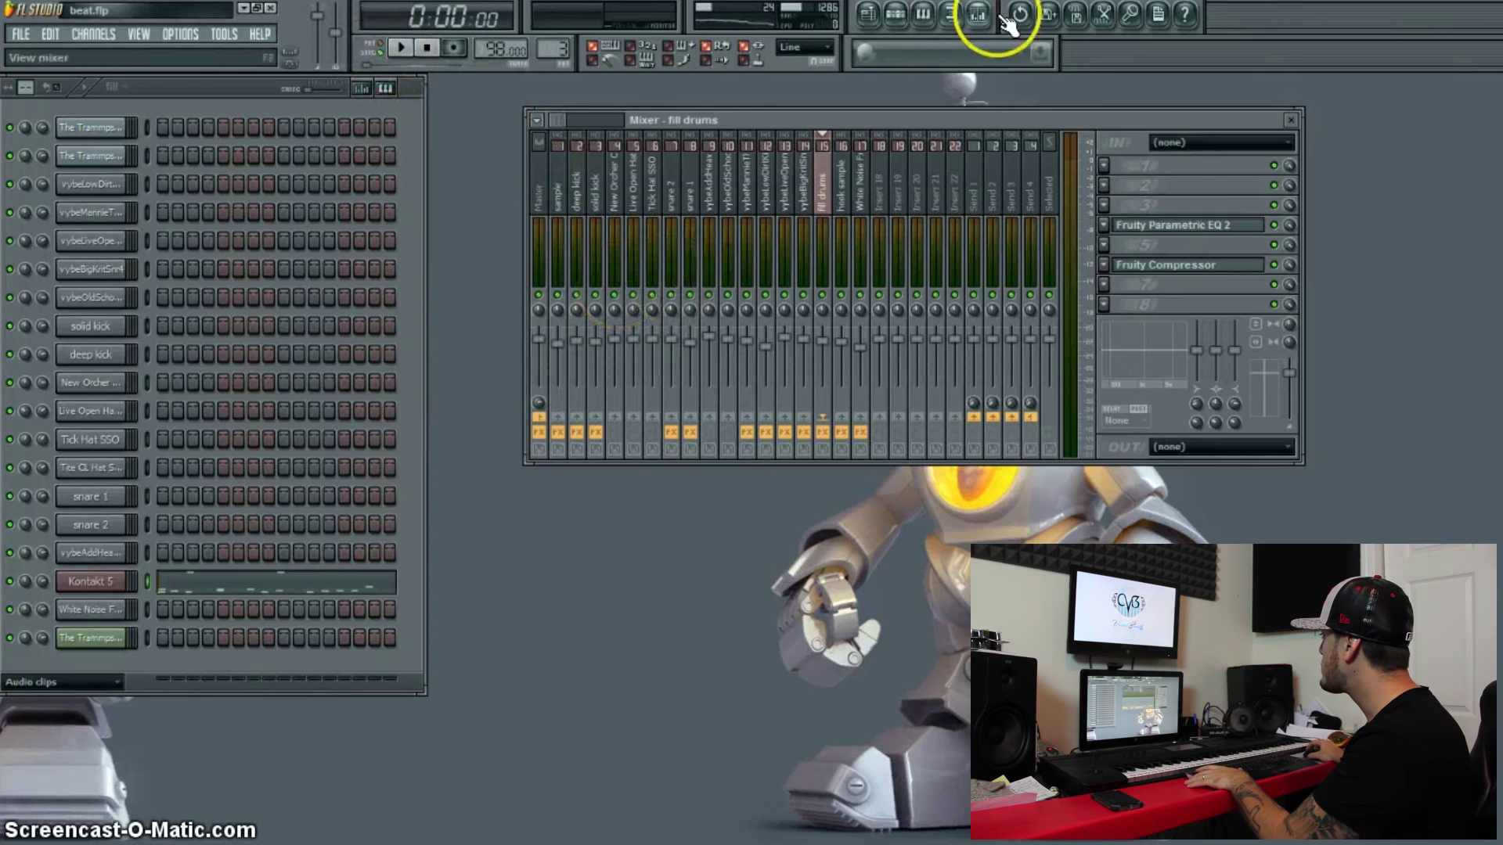
- Reopen the playlist, play a long stretch of the song, and reposition the playlist window to reveal the arrangement and mixer effects
{"action": "left_click", "coordinate": [869, 14]}
{"action": "left_click_drag", "start_coordinate": [981, 477], "coordinate": [737, 389]}
{"action": "left_click", "coordinate": [603, 428]}
{"action": "key", "text": "space"}
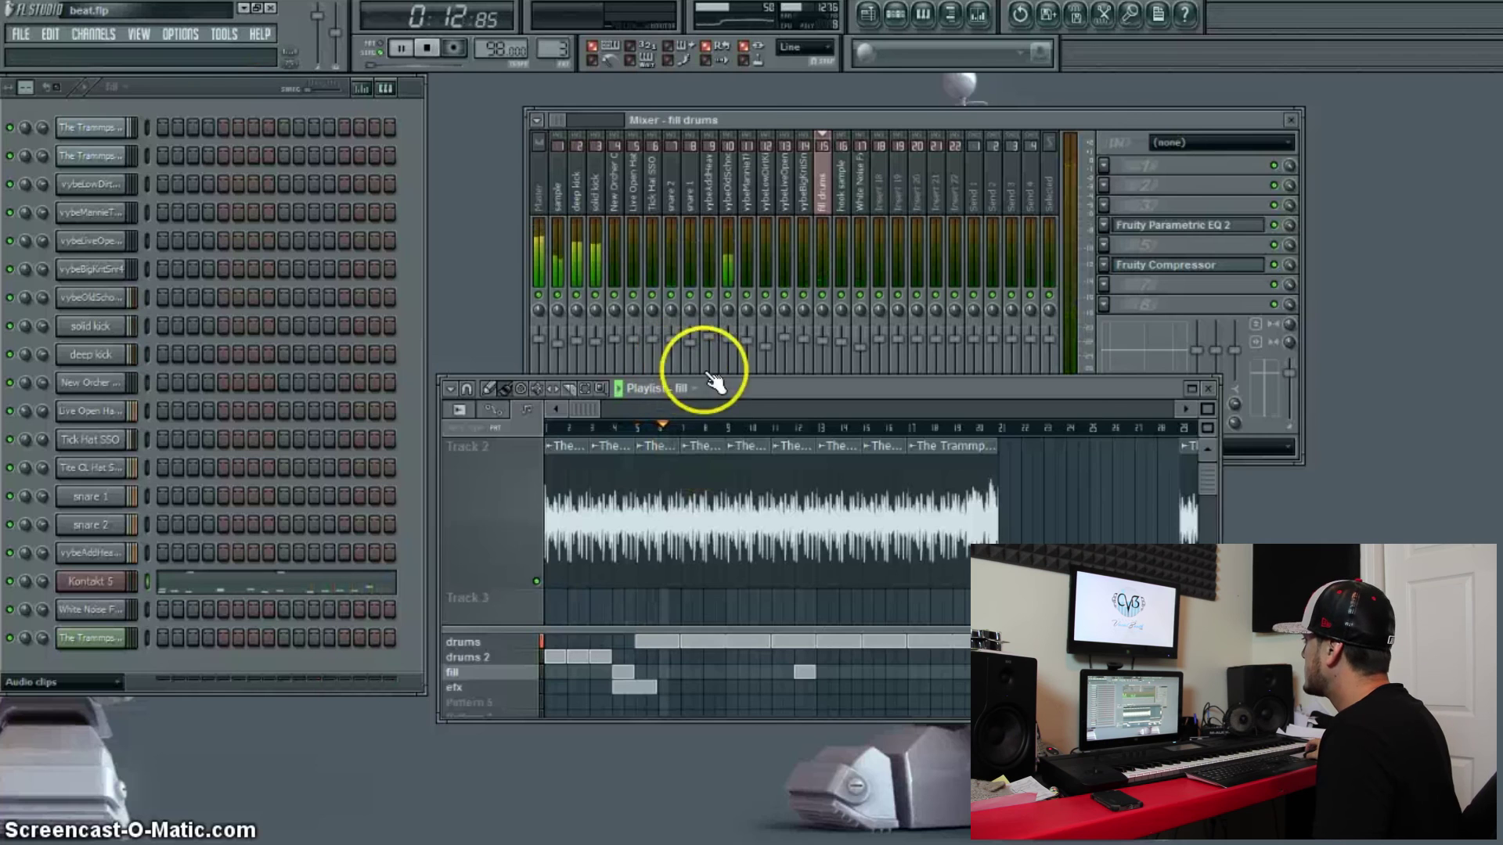
{"action": "left_click_drag", "start_coordinate": [709, 374], "coordinate": [783, 349]}
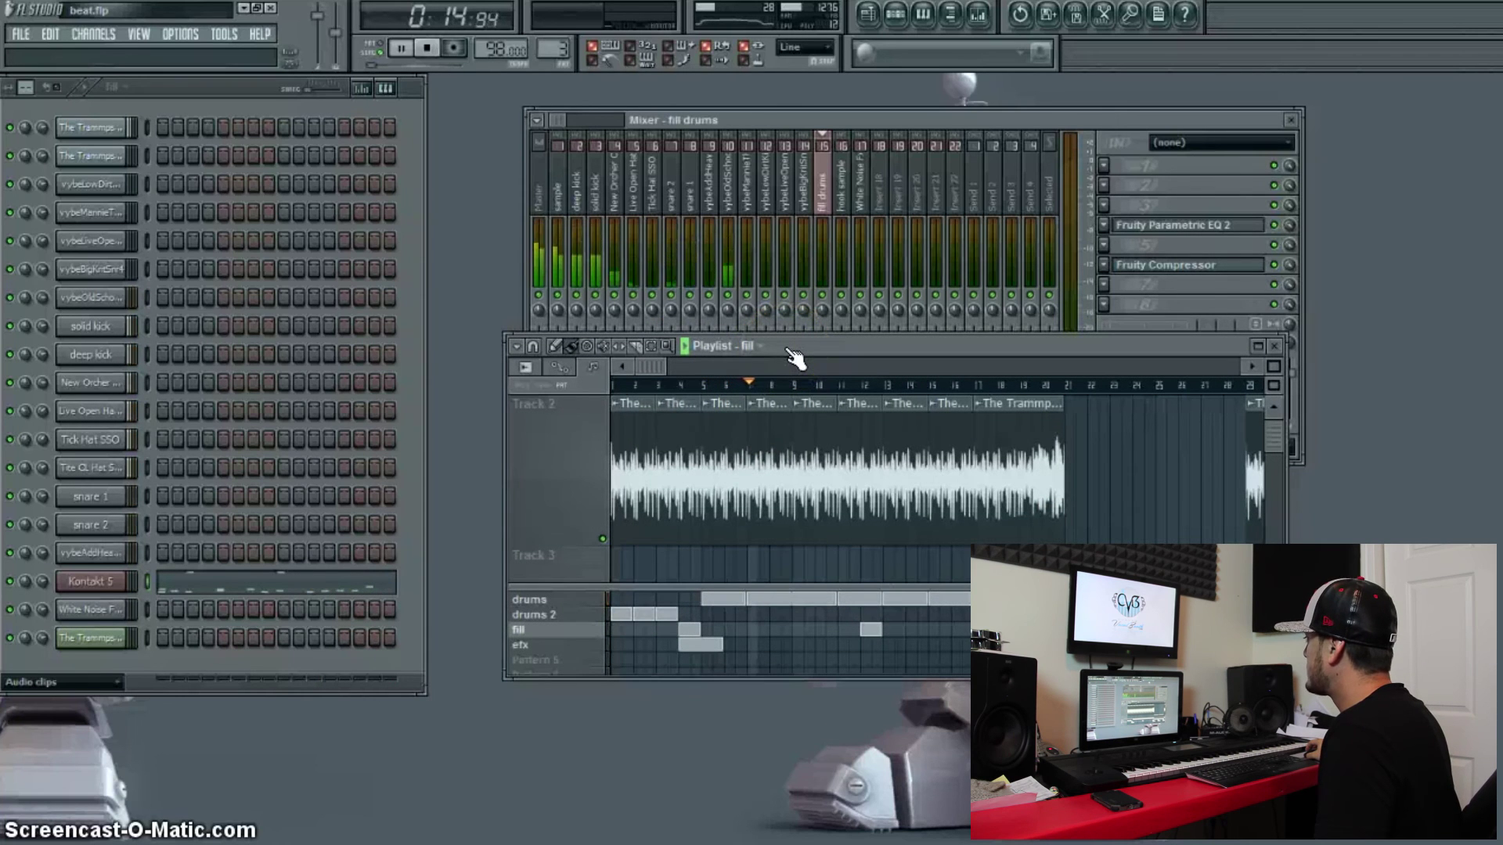
{"action": "left_click", "coordinate": [799, 345]}
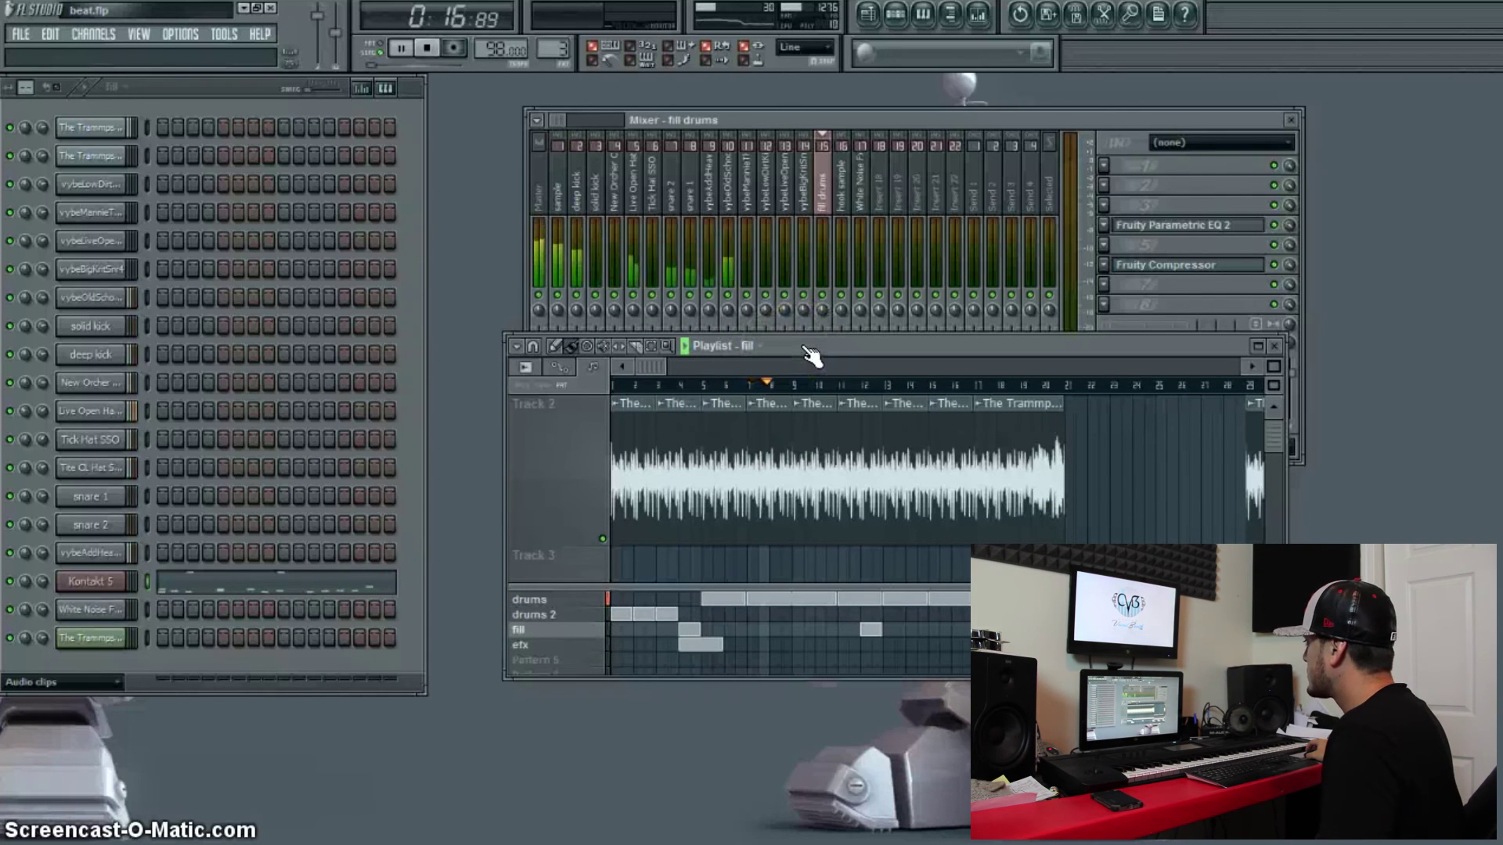
{"action": "key", "text": "space"}
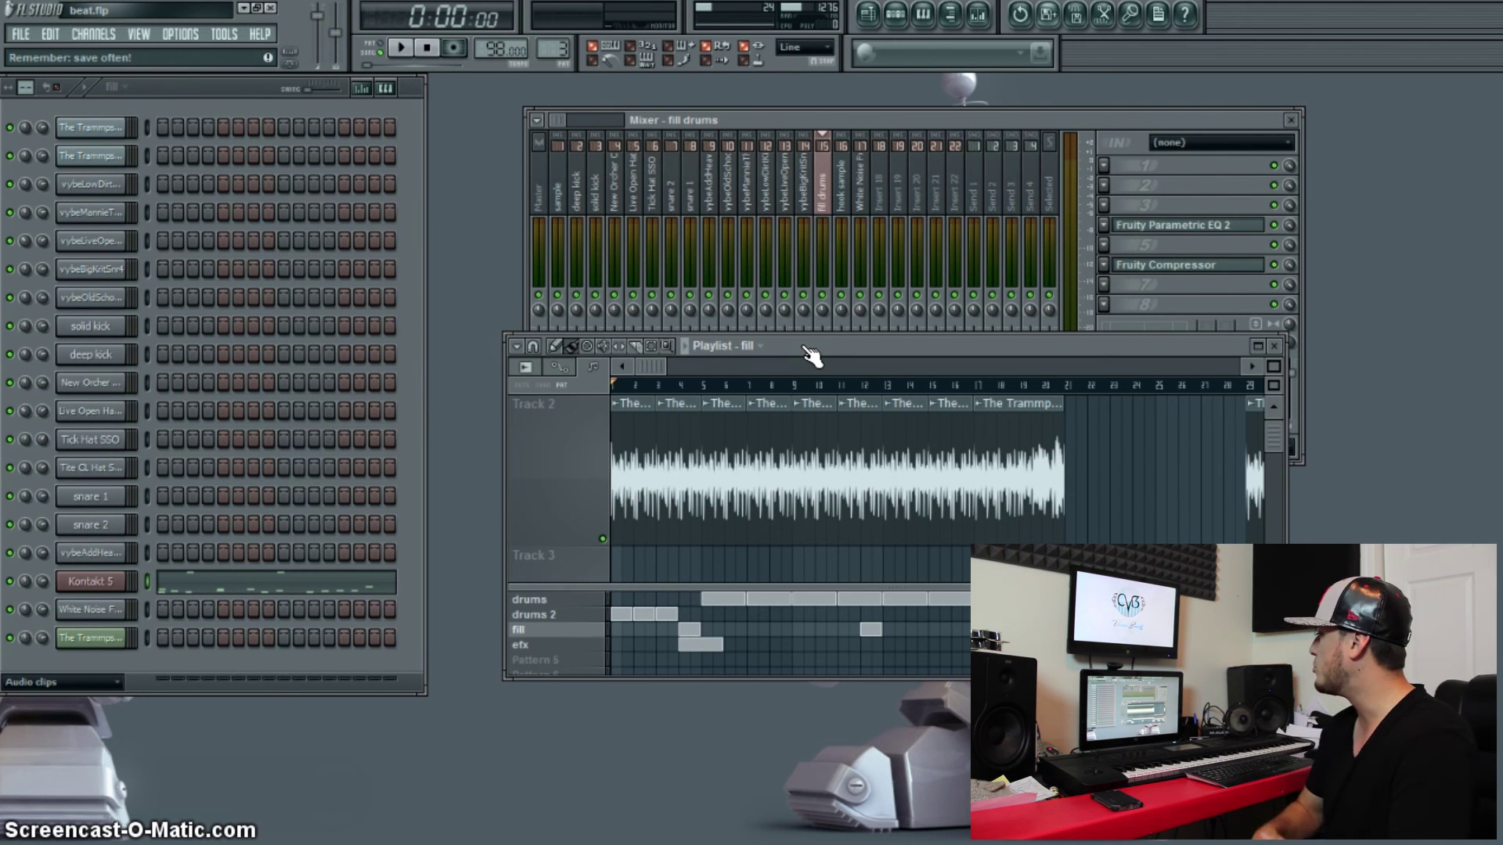
{"action": "left_click_drag", "start_coordinate": [811, 356], "coordinate": [576, 219]}
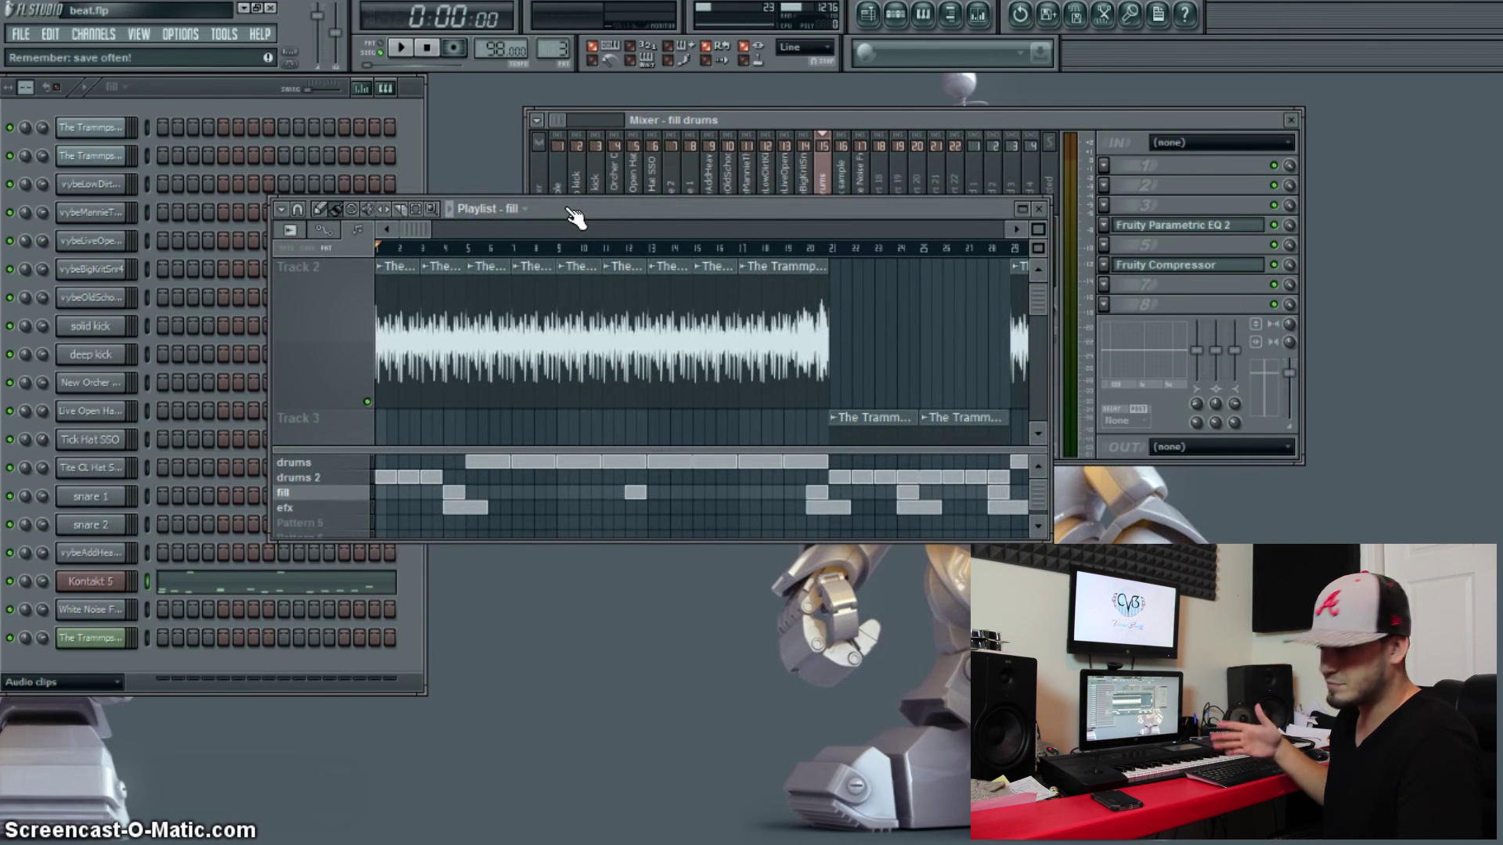